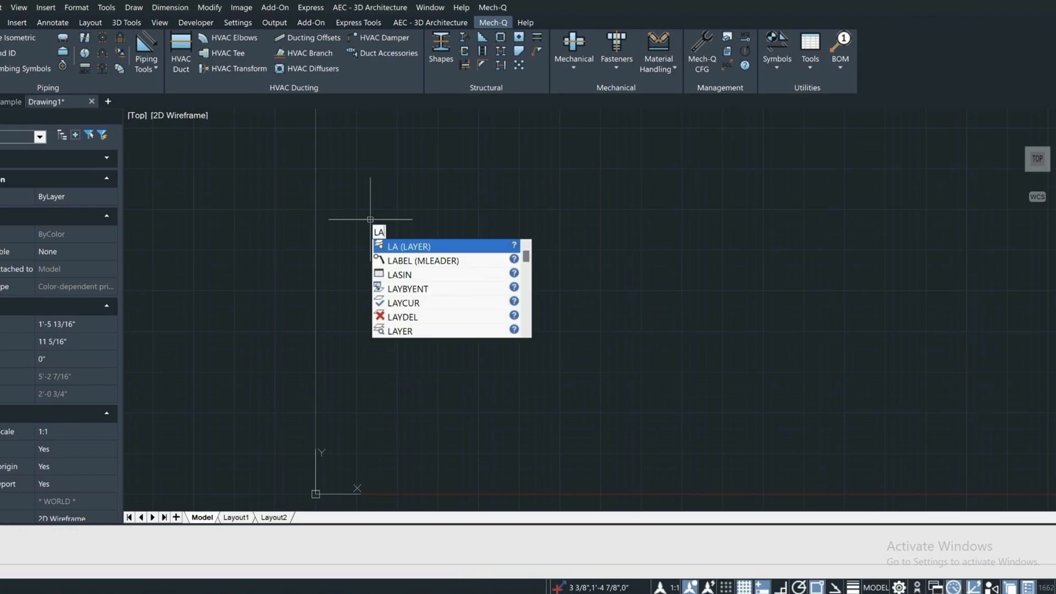
- Open the layer manager and add four new layers to the drawing
{"action": "key", "text": "Return"}
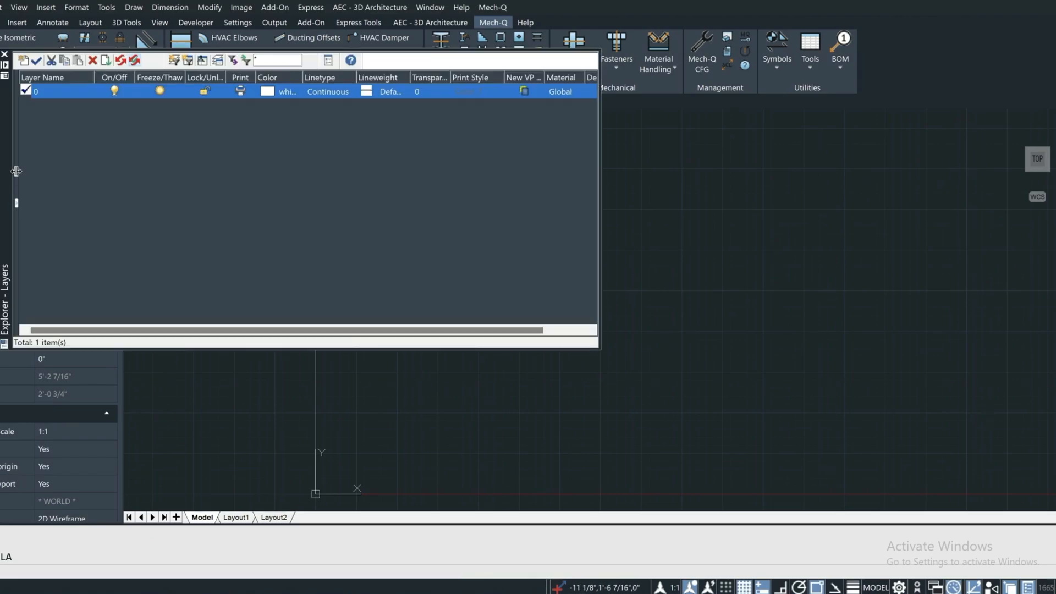
{"action": "left_click", "coordinate": [23, 60]}
{"action": "left_click", "coordinate": [23, 60]}
{"action": "left_click", "coordinate": [24, 60]}
{"action": "left_click", "coordinate": [23, 59]}
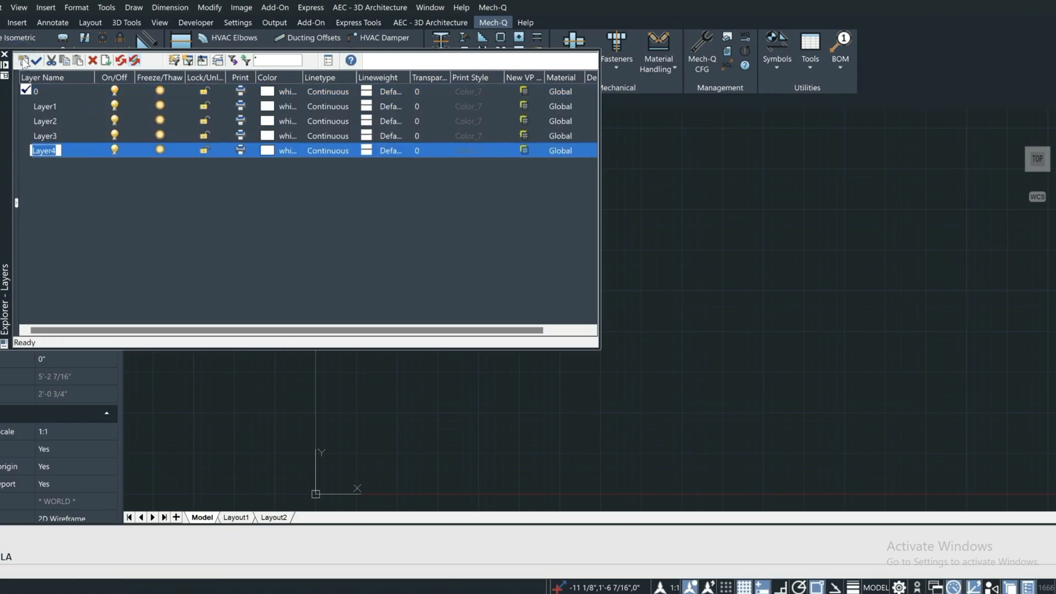
- Rename the first two new layers, Layer1 and Layer2, as CONC and EARTH
{"action": "left_click", "coordinate": [47, 105]}
{"action": "left_click", "coordinate": [47, 104]}
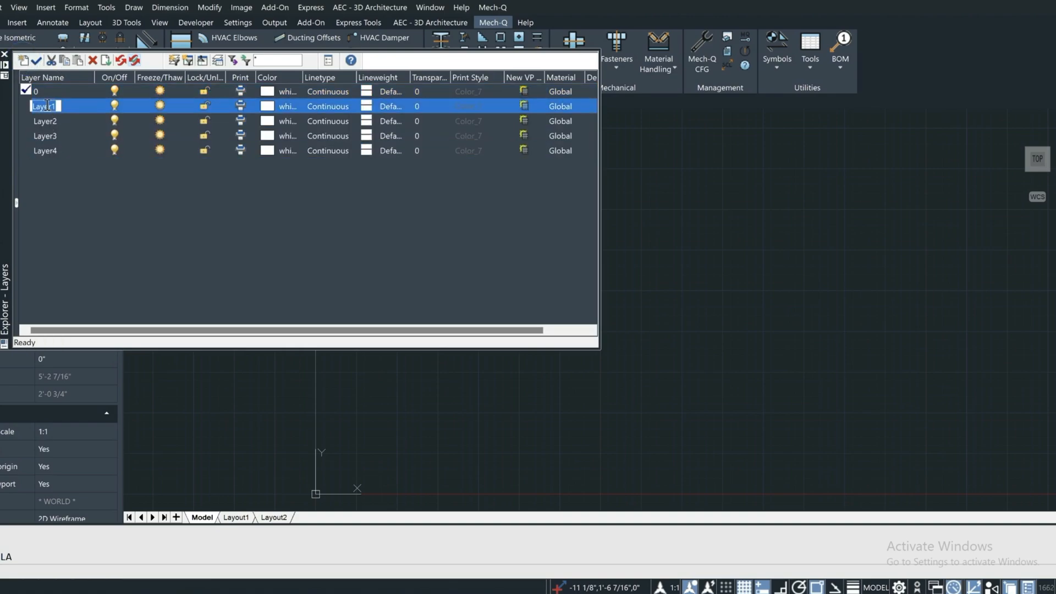
{"action": "type", "text": "CONC"}
{"action": "left_click", "coordinate": [62, 223]}
{"action": "double_click", "coordinate": [49, 121]}
{"action": "type", "text": "T"}
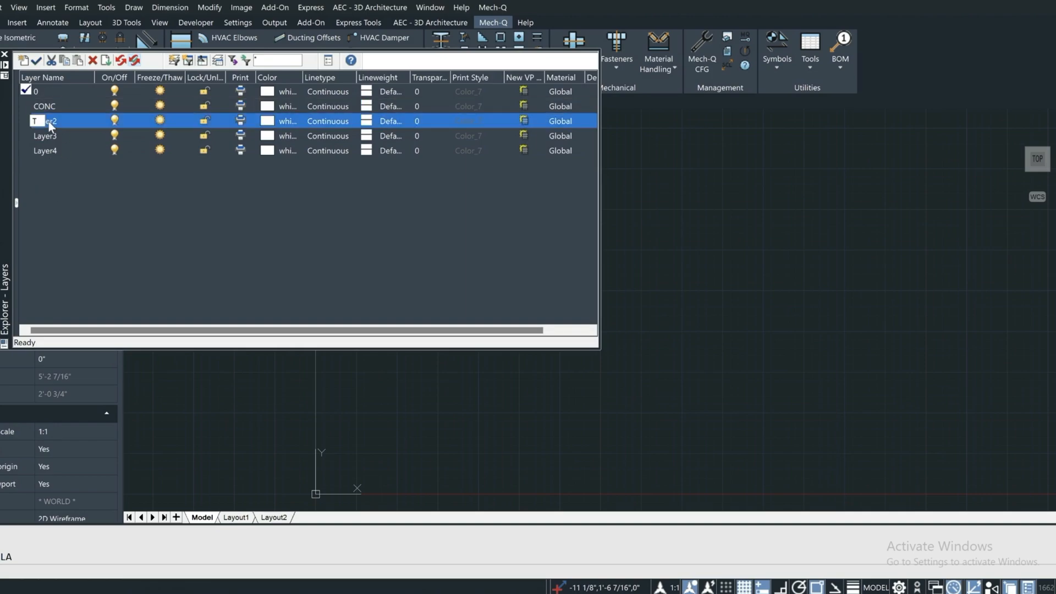
{"action": "type", "text": "EARTH"}
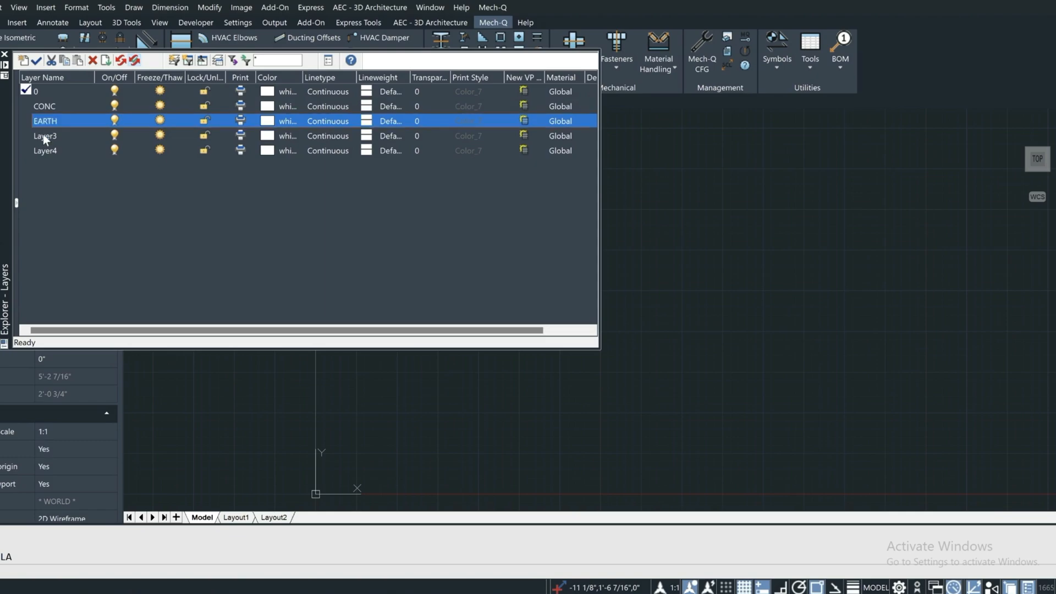
- Rename Layer3 as TEXT and Layer4 as WELL, with WELL as the current layer
{"action": "left_click", "coordinate": [44, 135]}
{"action": "double_click", "coordinate": [45, 136]}
{"action": "type", "text": "TEX"}
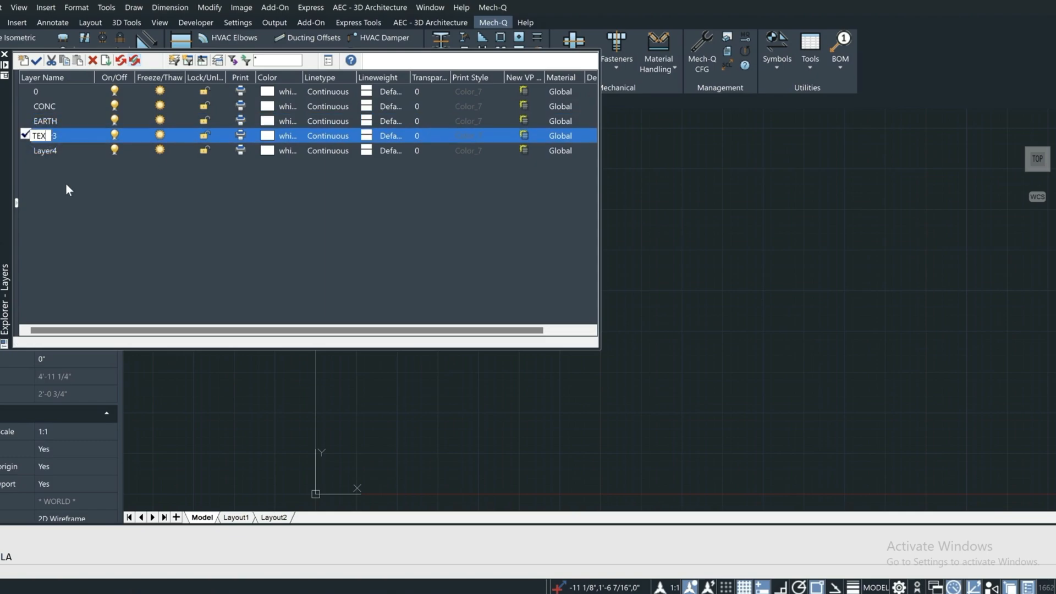
{"action": "type", "text": "T"}
{"action": "double_click", "coordinate": [45, 150]}
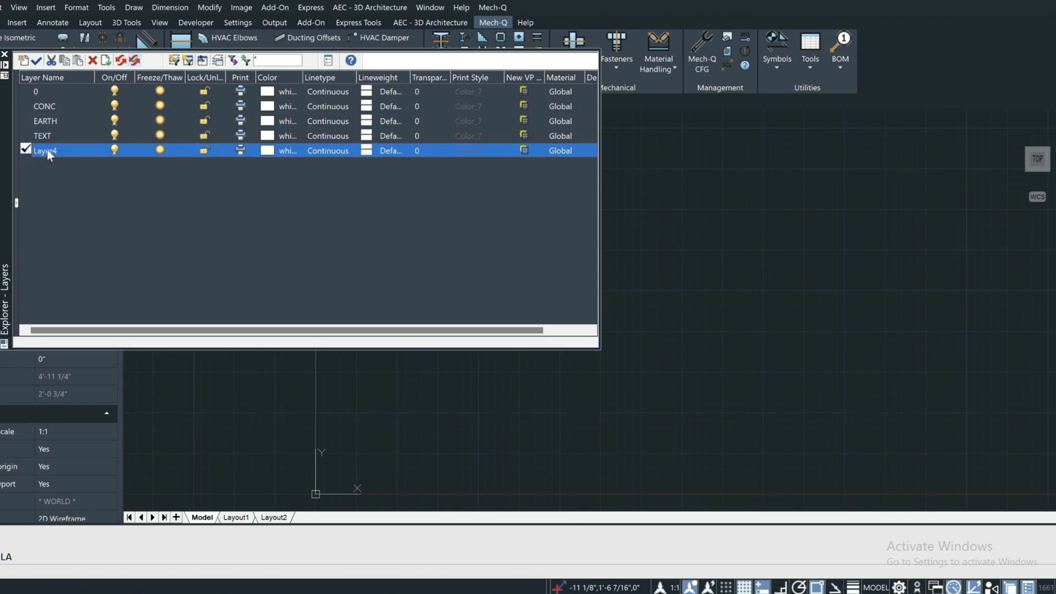
{"action": "right_click", "coordinate": [48, 150]}
{"action": "left_click", "coordinate": [333, 148]}
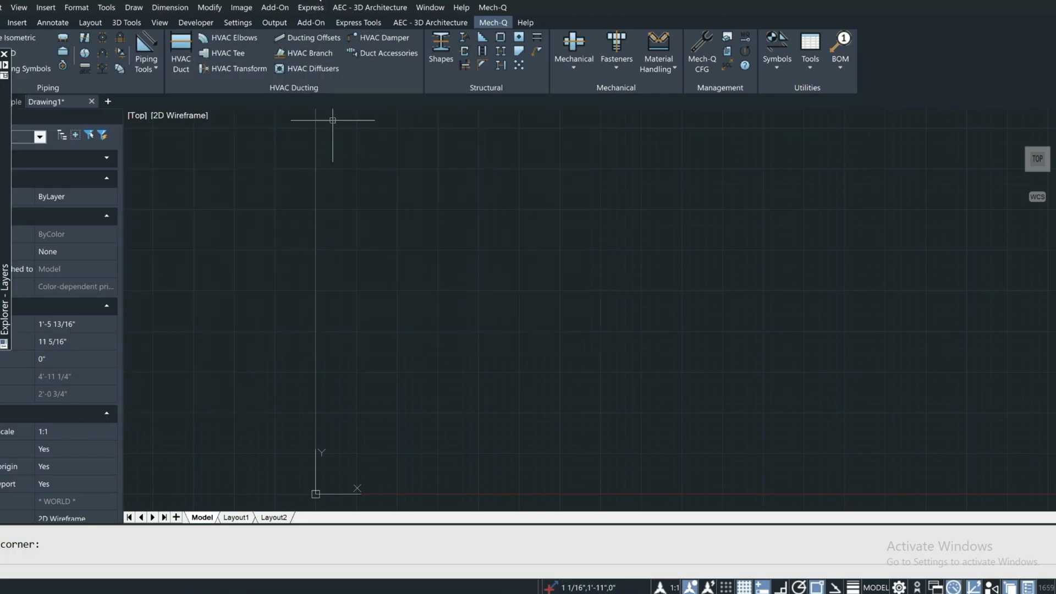
- Examine the quick-access layer list and the customization options for its Layer manager and Layer control entries
{"action": "left_click", "coordinate": [318, 0]}
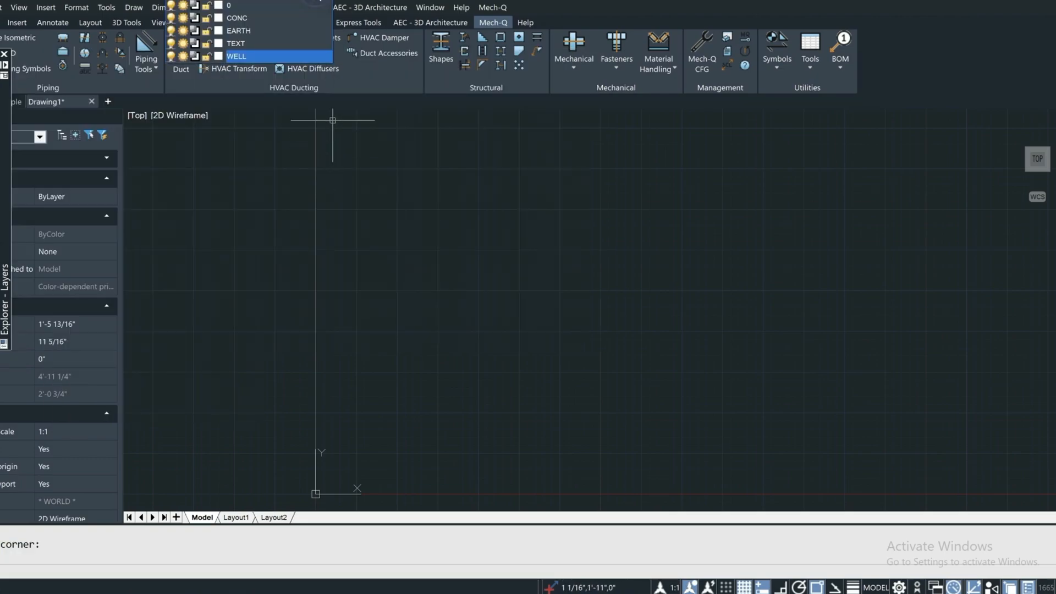
{"action": "left_click", "coordinate": [291, 18]}
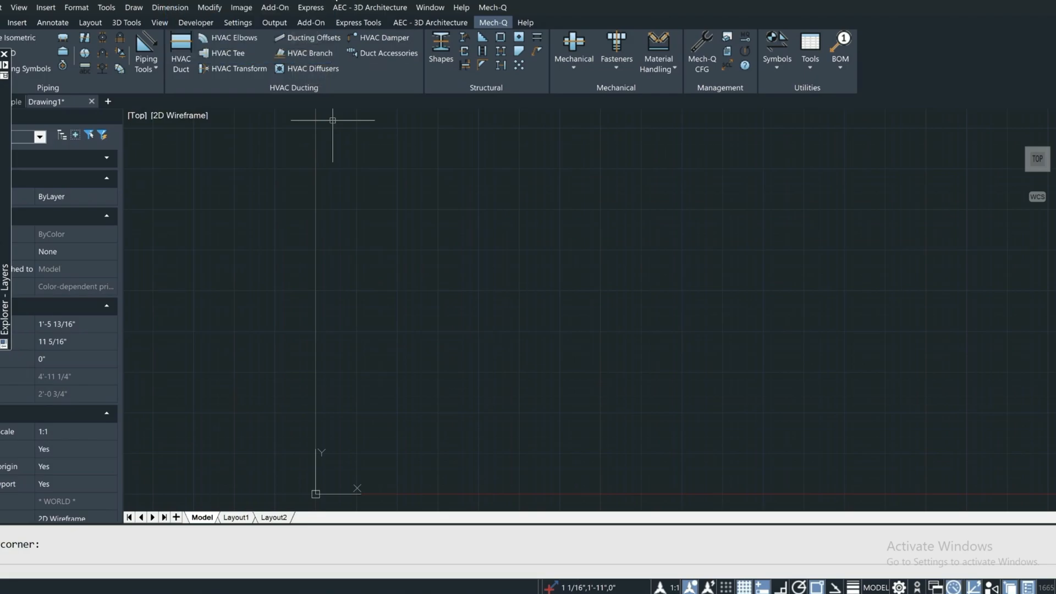
{"action": "left_click", "coordinate": [443, 6]}
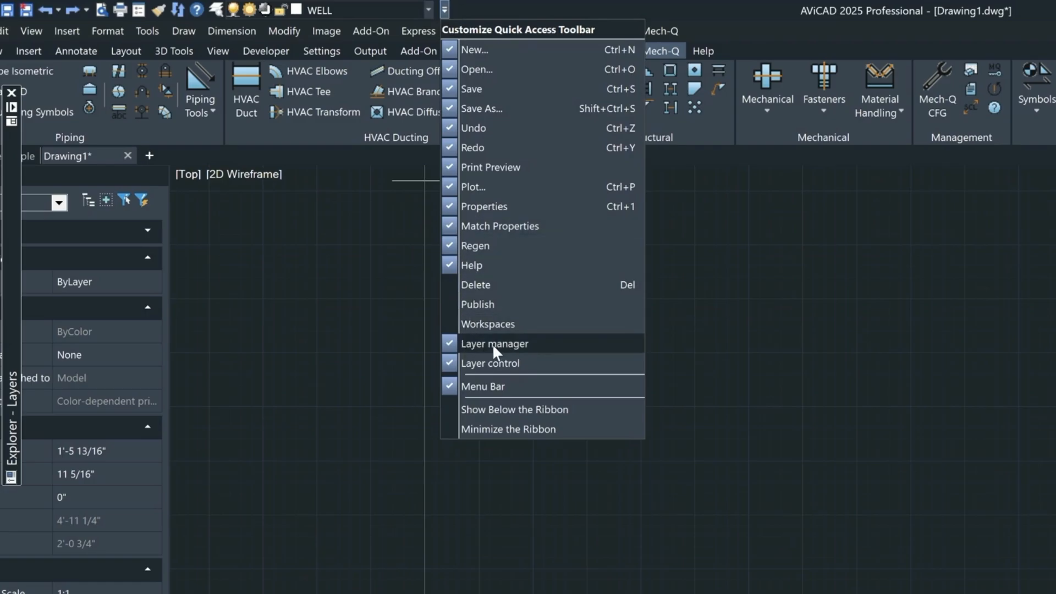
{"action": "left_click", "coordinate": [456, 7]}
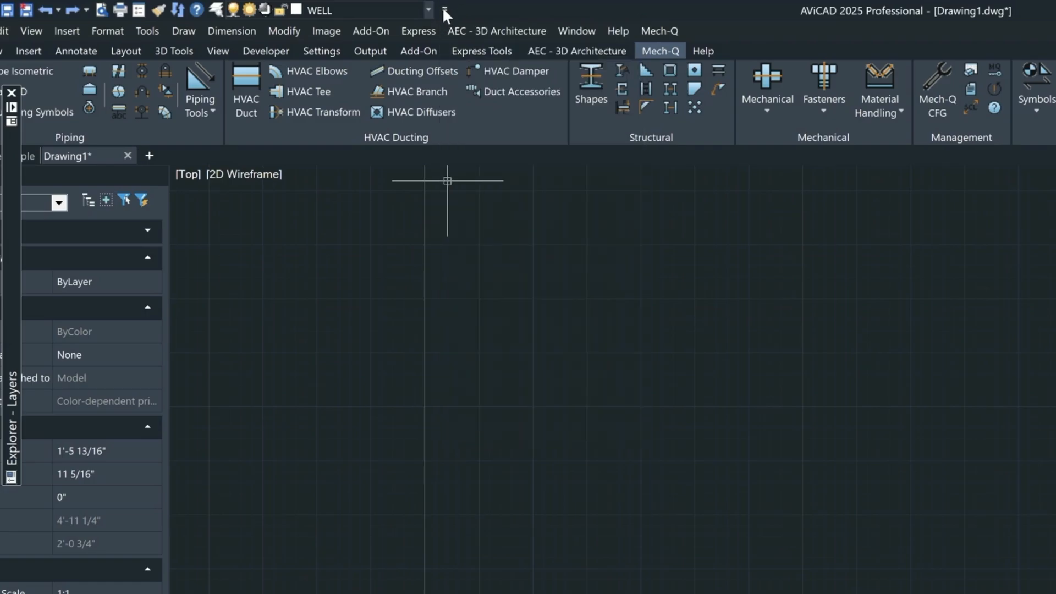
{"action": "left_click", "coordinate": [444, 8]}
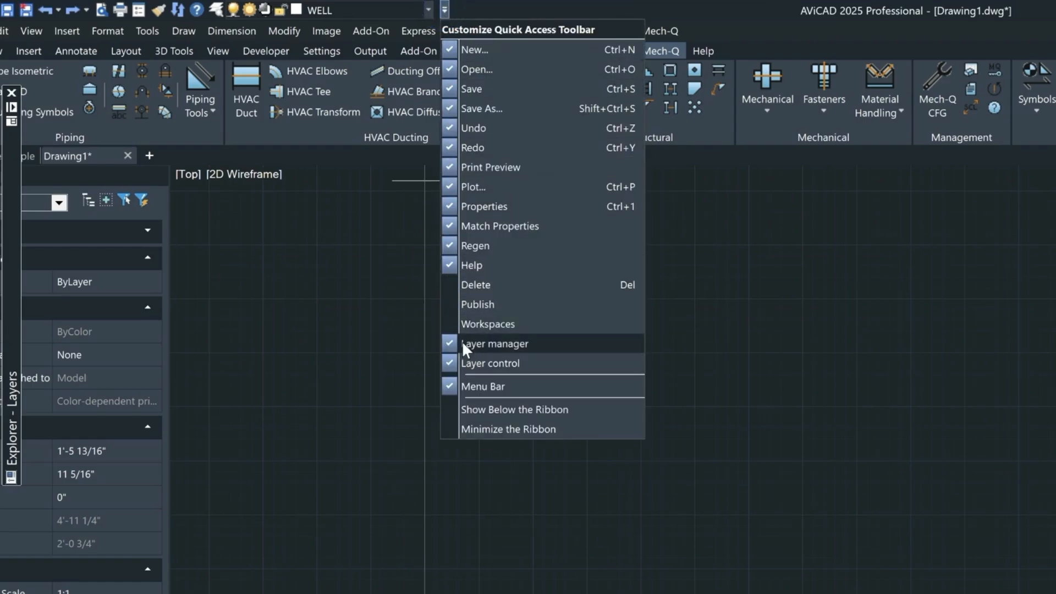
{"action": "left_click", "coordinate": [487, 342]}
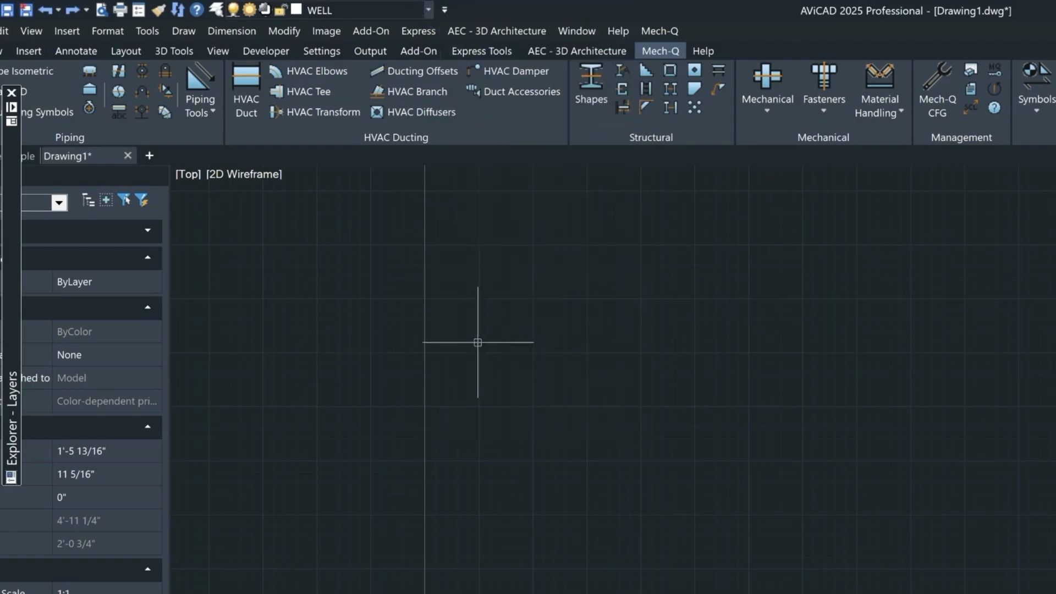
{"action": "right_click", "coordinate": [261, 11]}
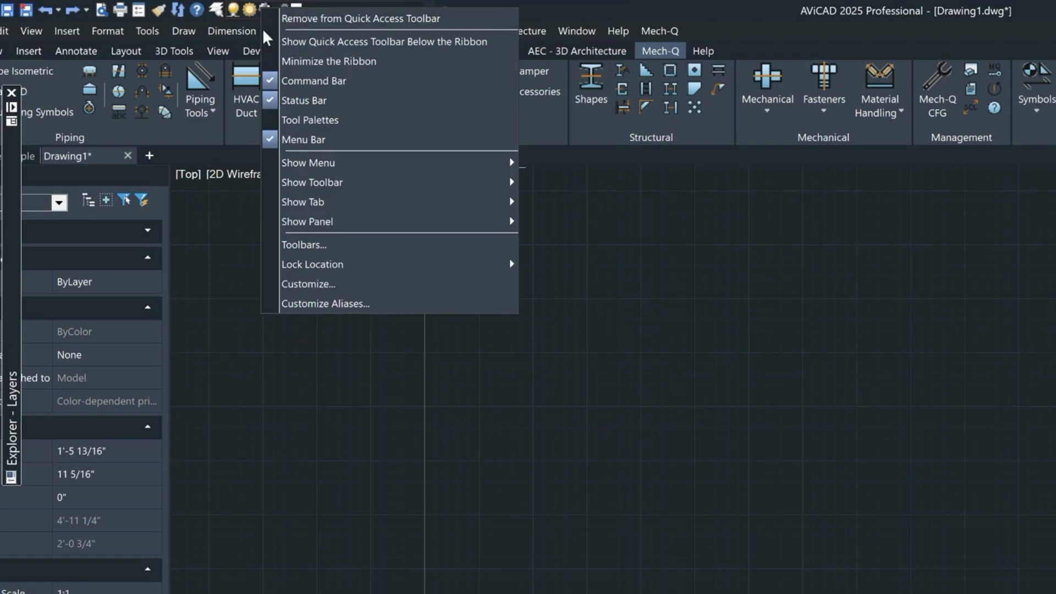
{"action": "left_click", "coordinate": [563, 246]}
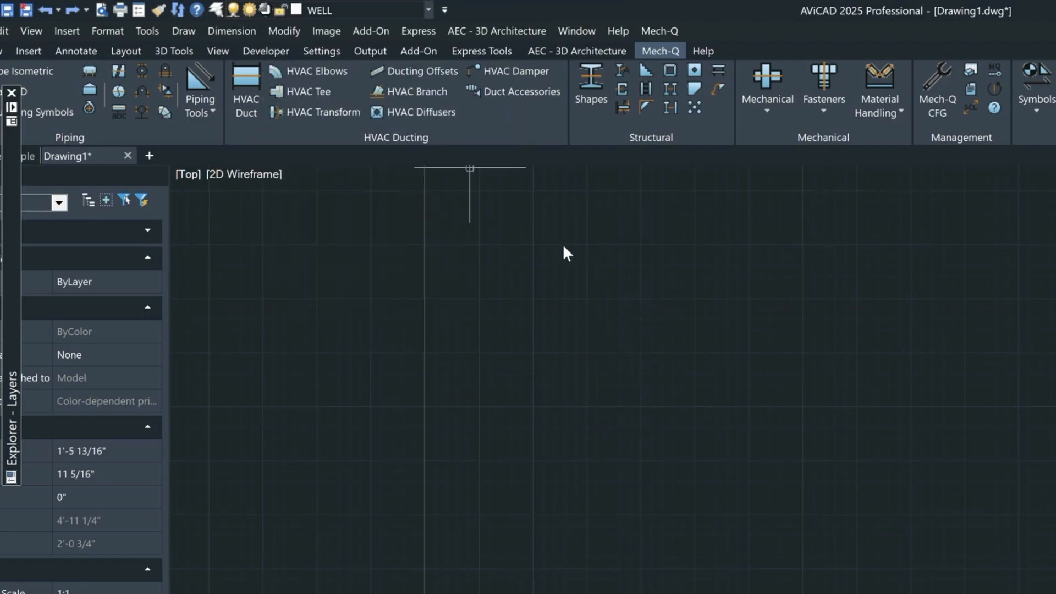
- Add a new layer named CENTERL and make it the current layer
{"action": "mouse_move", "coordinate": [8, 237]}
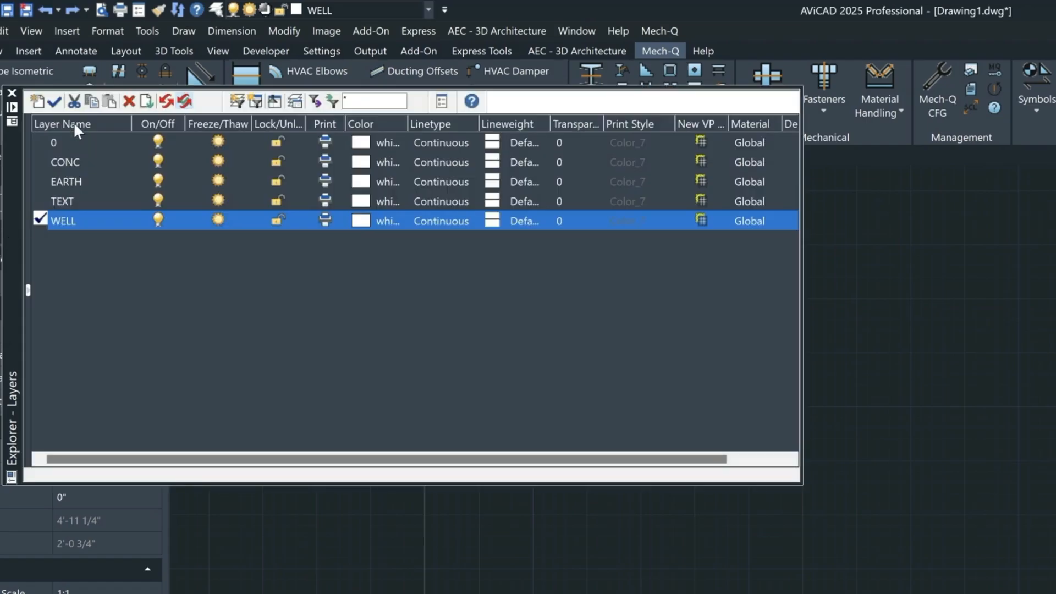
{"action": "left_click", "coordinate": [38, 102]}
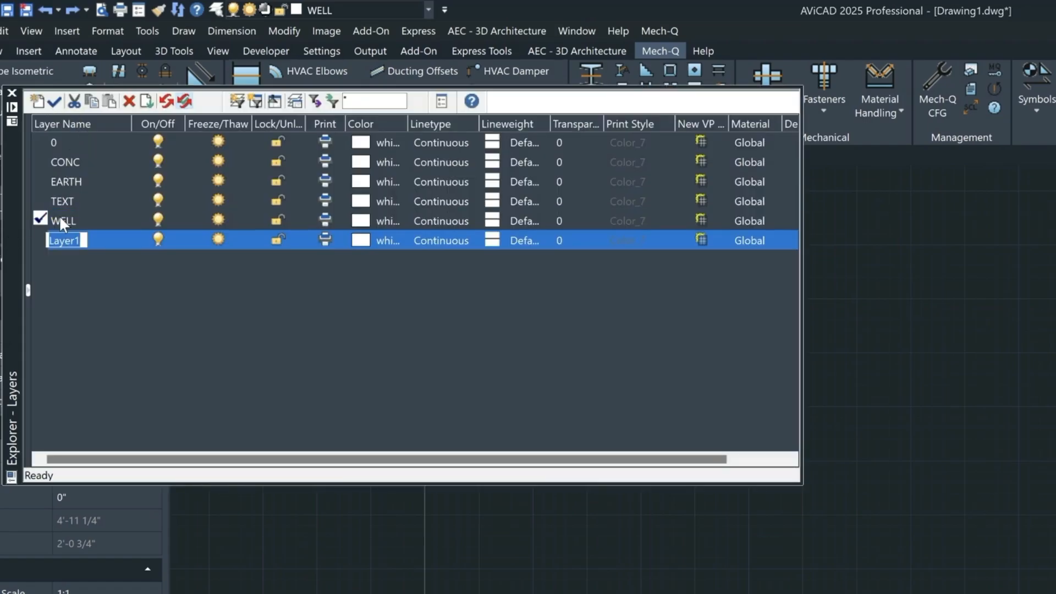
{"action": "type", "text": "CENTERL"}
{"action": "left_click", "coordinate": [157, 319]}
{"action": "double_click", "coordinate": [70, 240]}
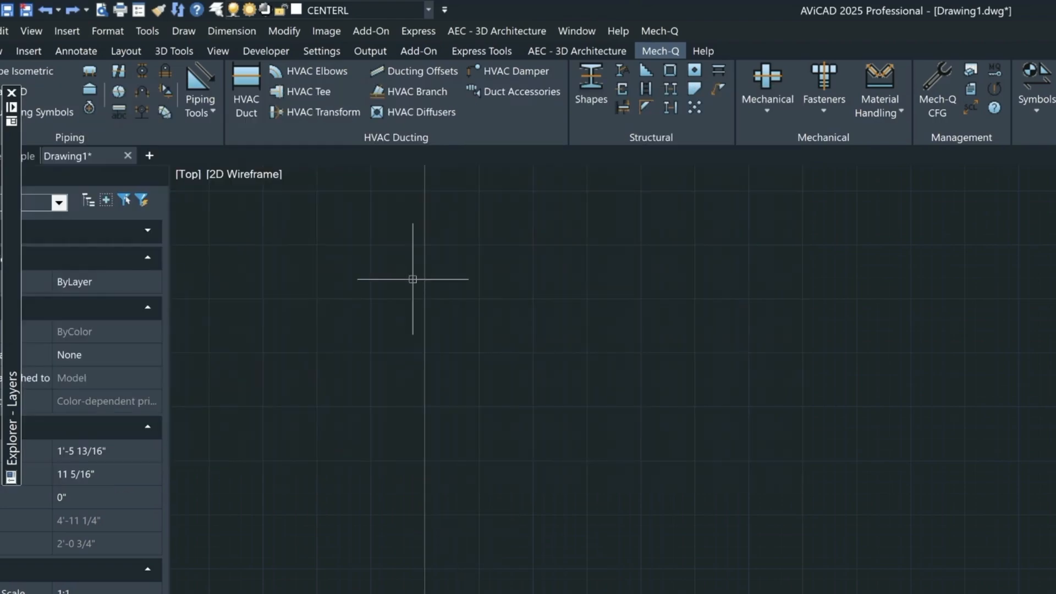
- Draw a 16' vertical line straight down, starting just right of the Y axis above the origin
{"action": "type", "text": "l"}
{"action": "key", "text": "Return"}
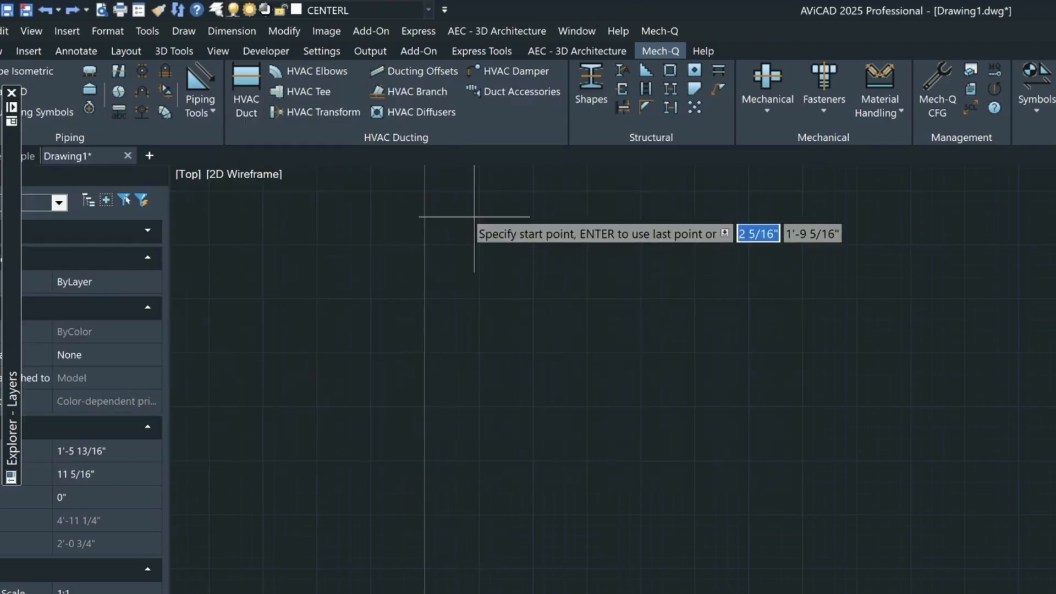
{"action": "left_click", "coordinate": [484, 206]}
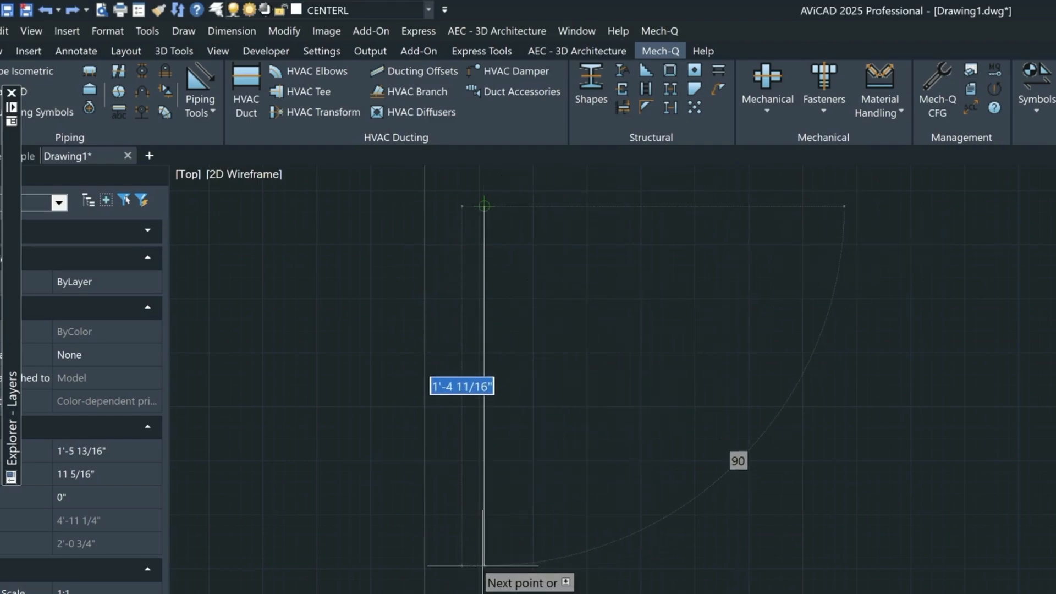
{"action": "type", "text": "16"}
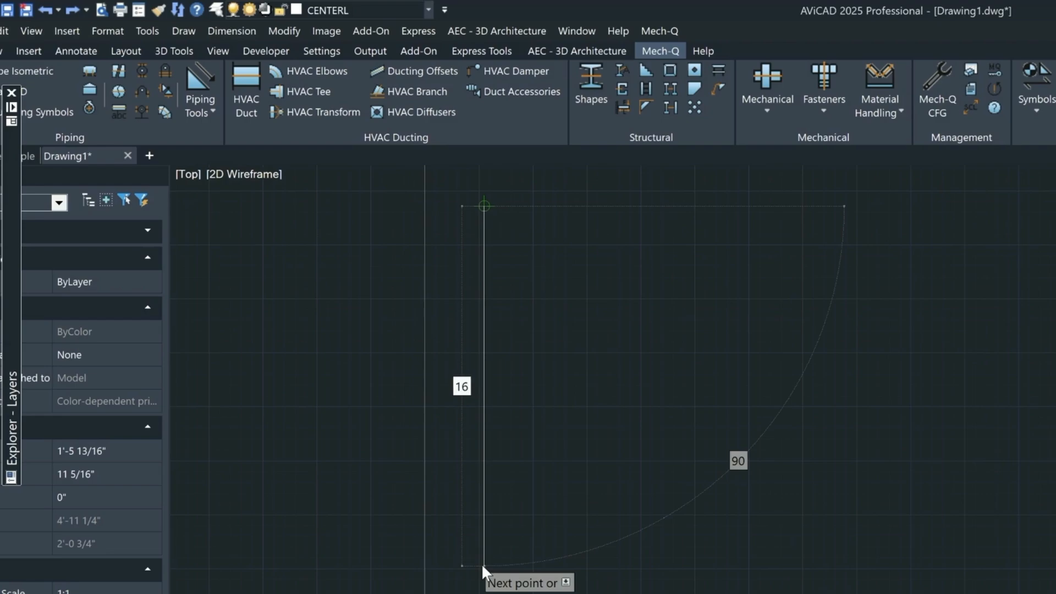
{"action": "key", "text": "Return"}
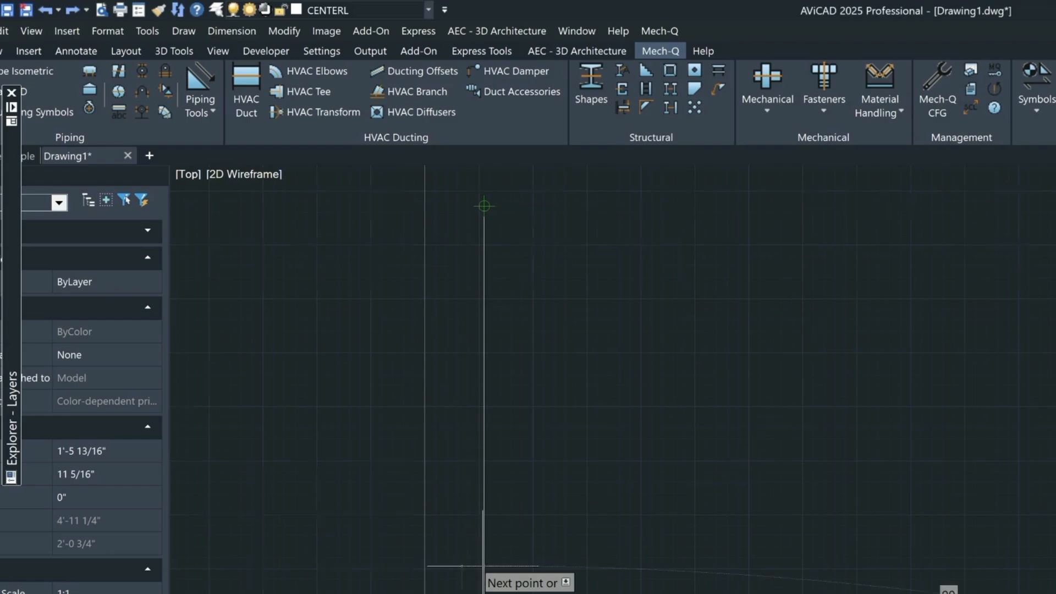
{"action": "scroll", "coordinate": [486, 354], "scroll_direction": "down", "scroll_amount": 3}
- Configure the entity snaps with Endpoint, Perpendicular, Midpoint and Intersection enabled
{"action": "type", "text": "os"}
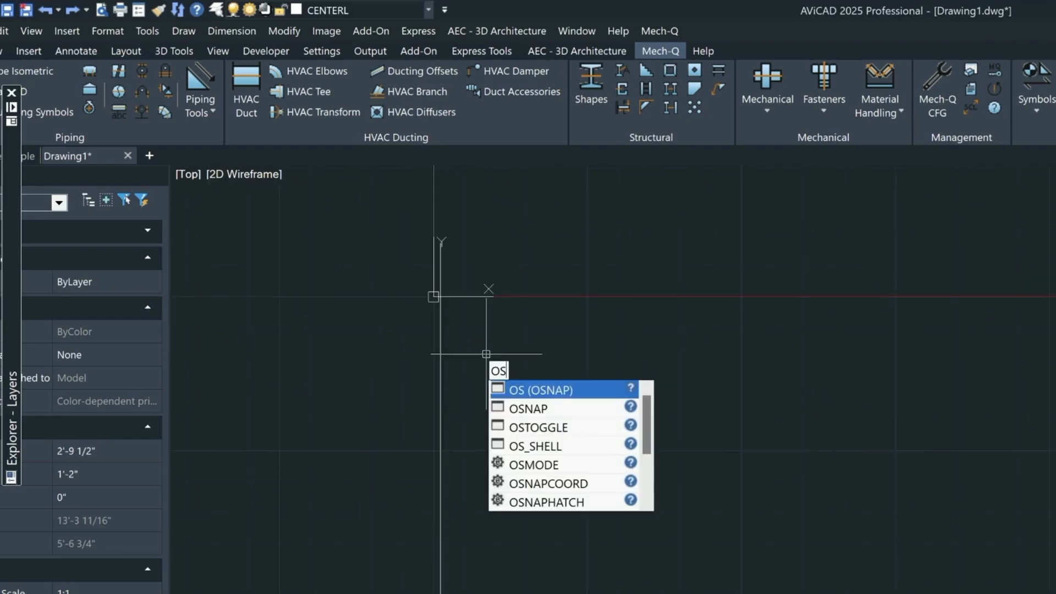
{"action": "key", "text": "Return"}
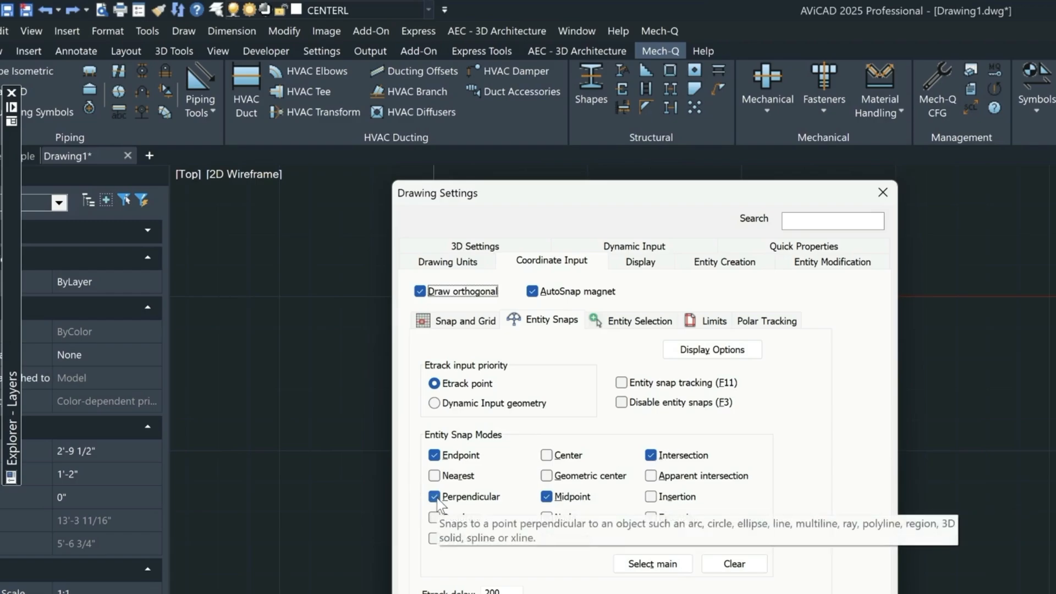
{"action": "left_click", "coordinate": [697, 593]}
- Draw a 7'6" horizontal line segment to the right, starting from a Nearest snap on the upper part of the vertical line
{"action": "type", "text": "l"}
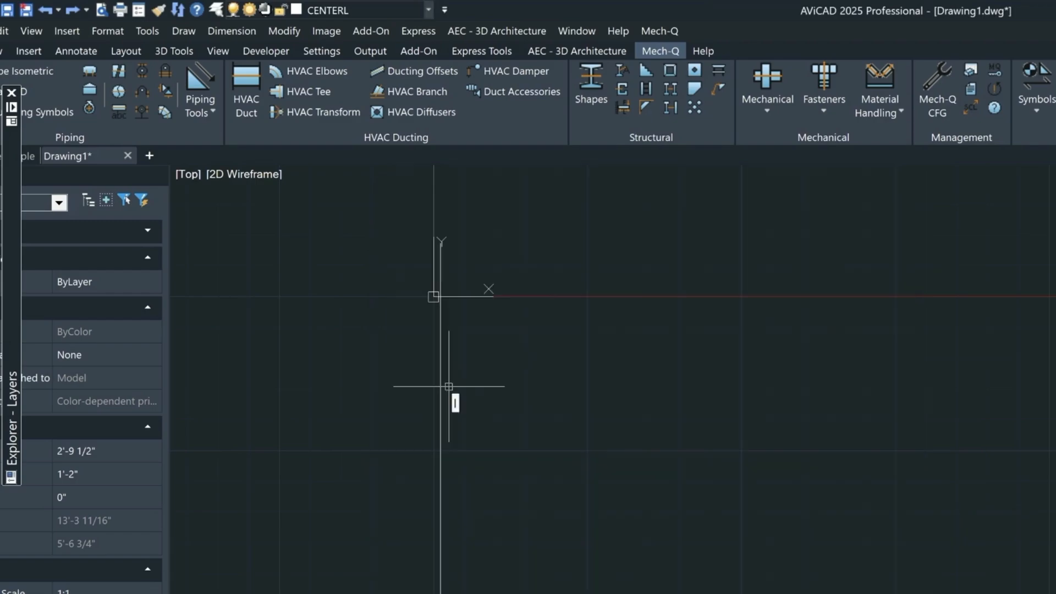
{"action": "key", "text": "Return"}
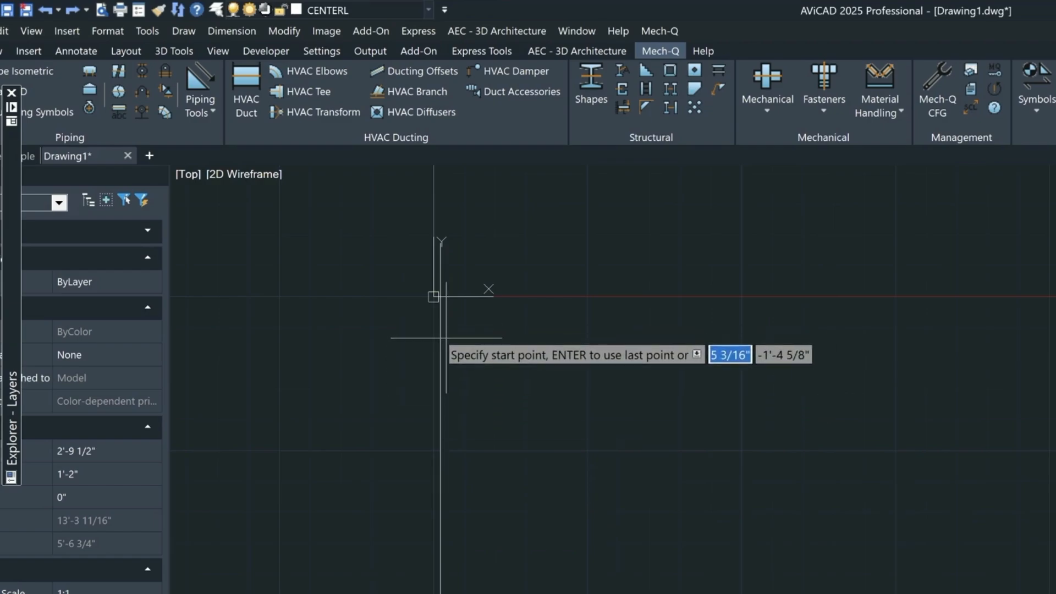
{"action": "type", "text": "nea"}
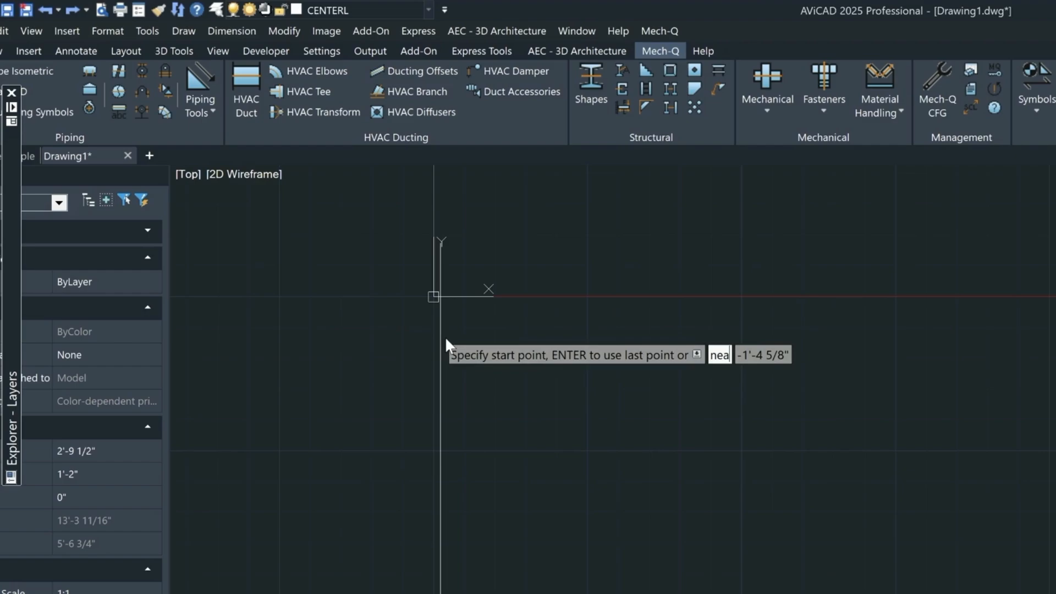
{"action": "key", "text": "Return"}
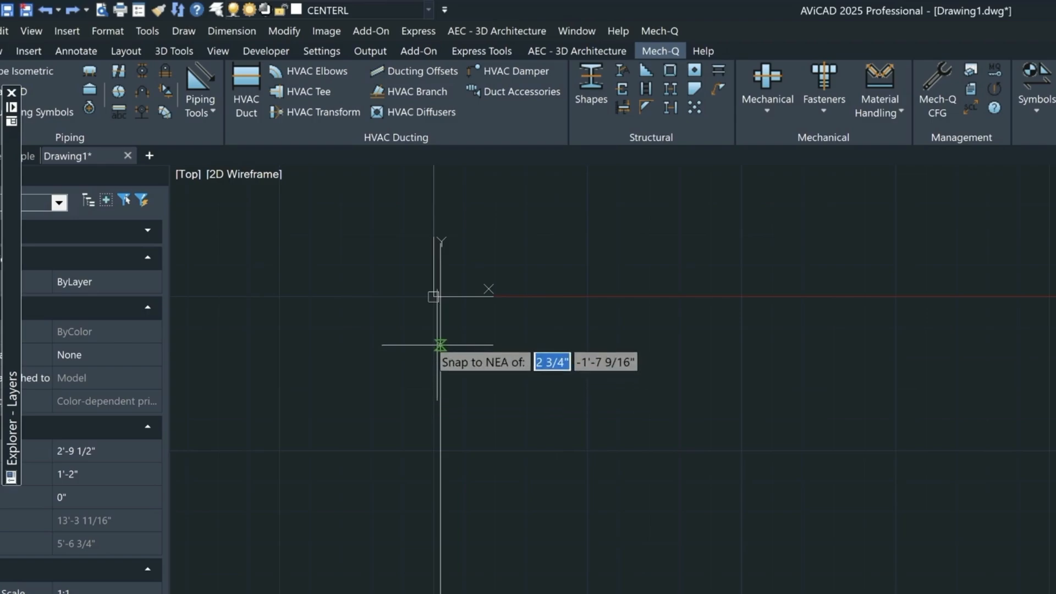
{"action": "left_click", "coordinate": [439, 369]}
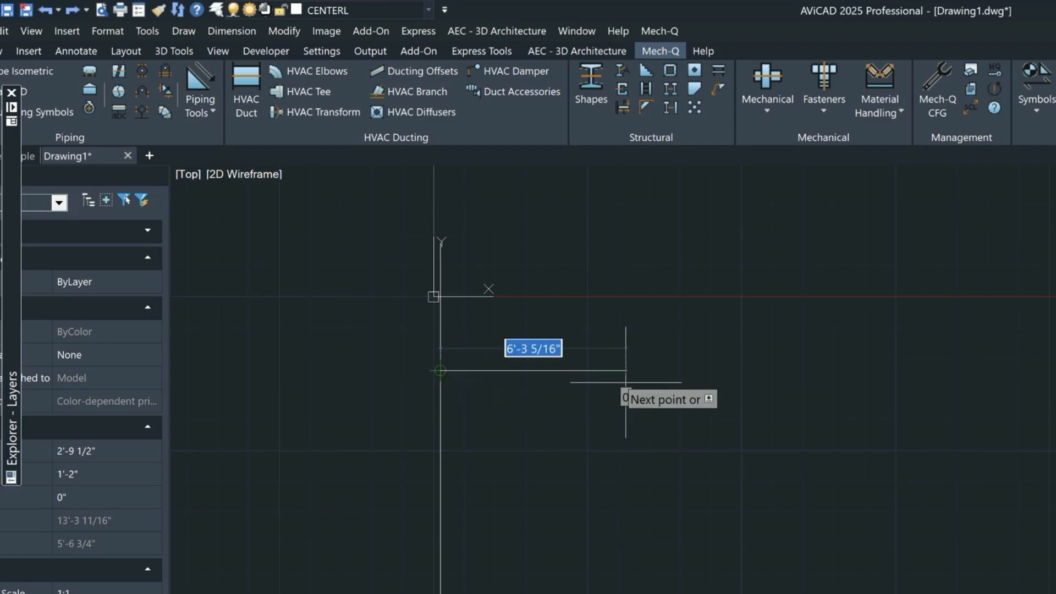
{"action": "type", "text": "7"}
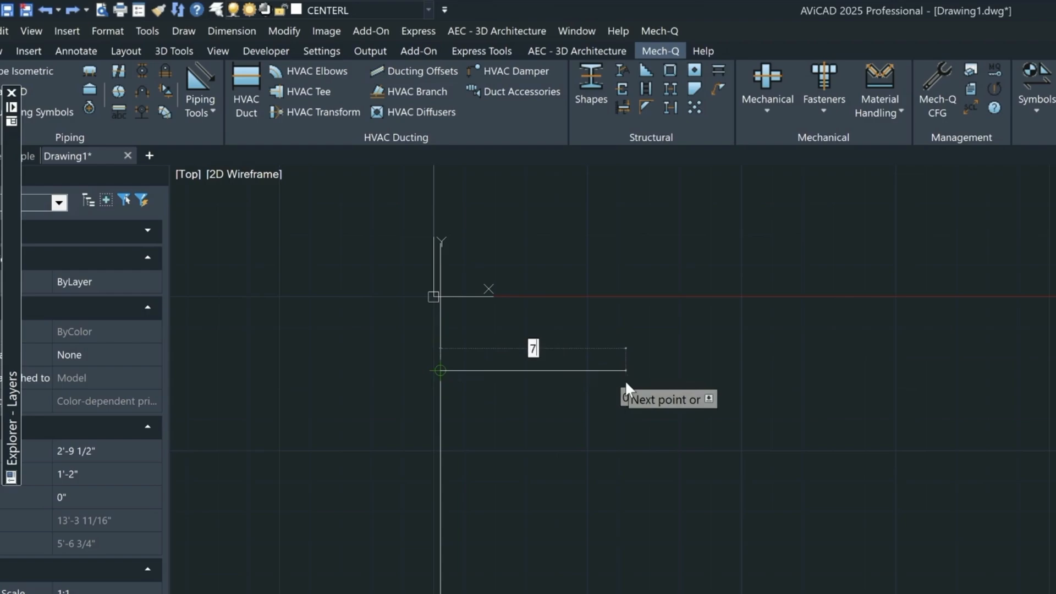
{"action": "type", "text": "'6"}
{"action": "key", "text": "Return"}
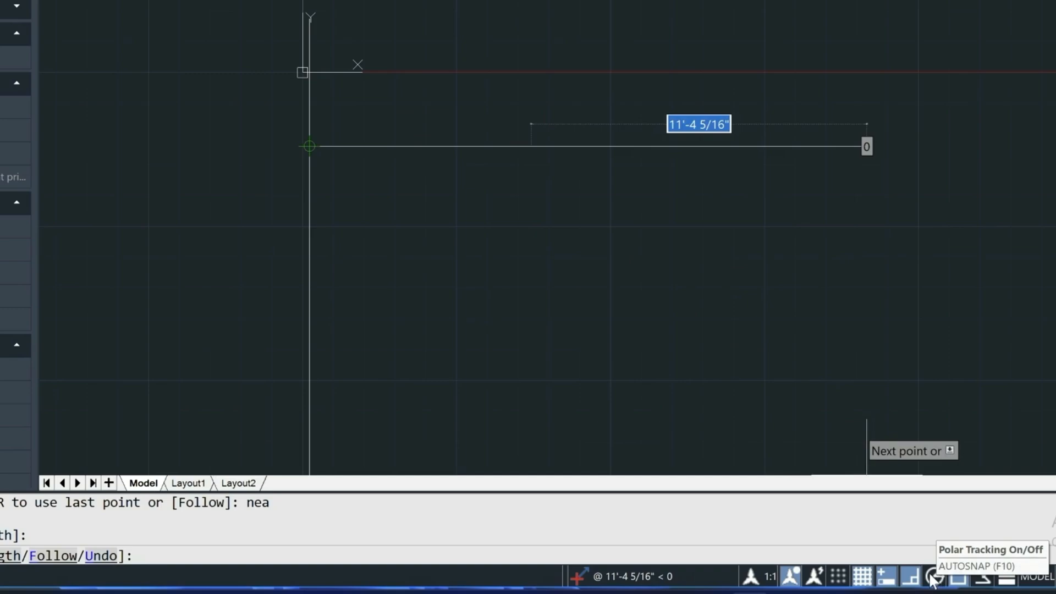
- Set the polar tracking increment to 45 degrees and switch polar tracking on while the line command stays active
{"action": "right_click", "coordinate": [933, 578]}
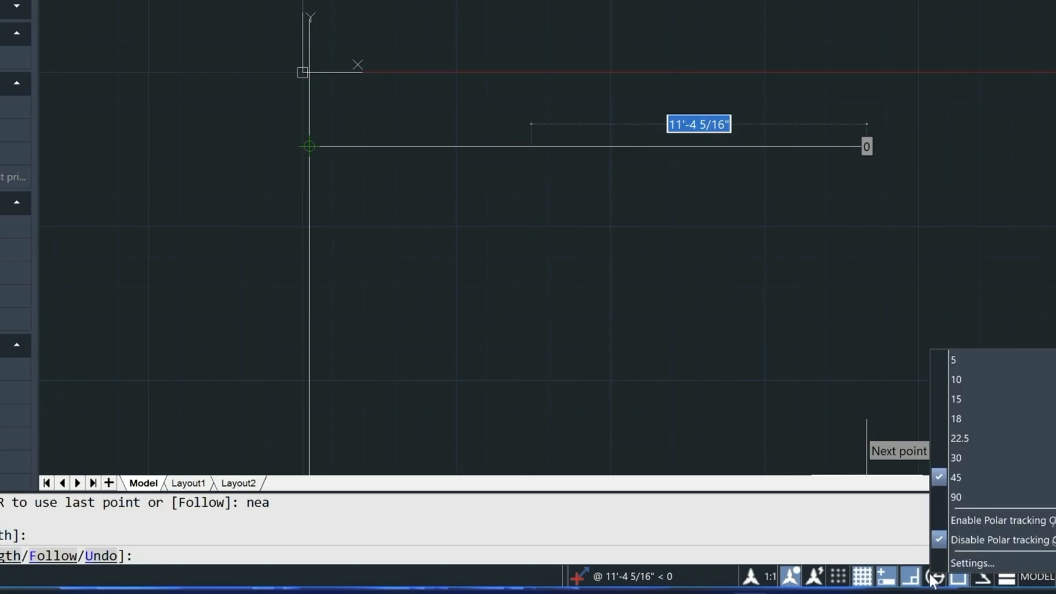
{"action": "left_click", "coordinate": [952, 487]}
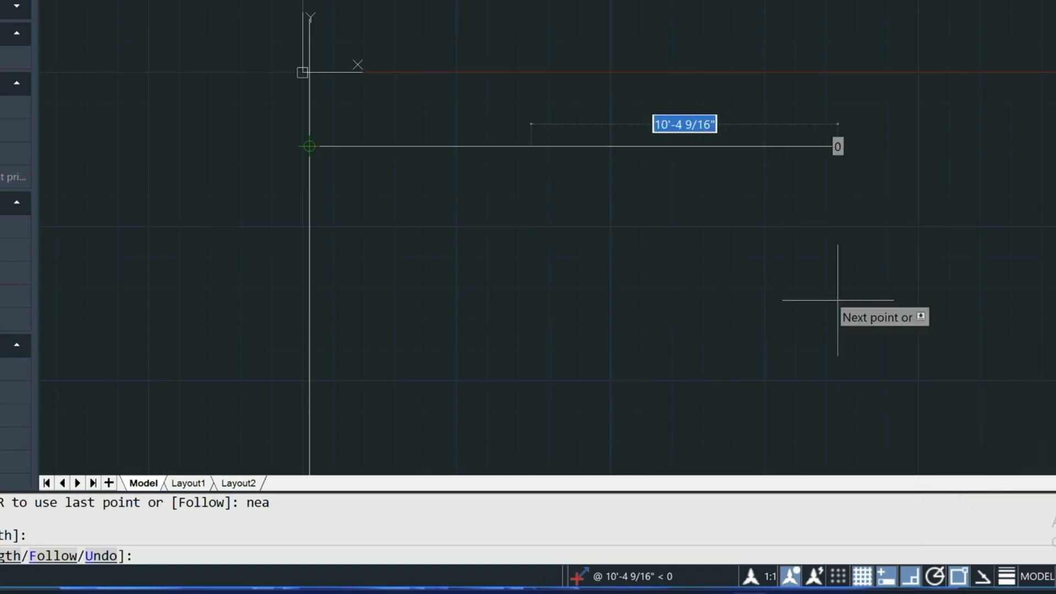
{"action": "left_click", "coordinate": [938, 578]}
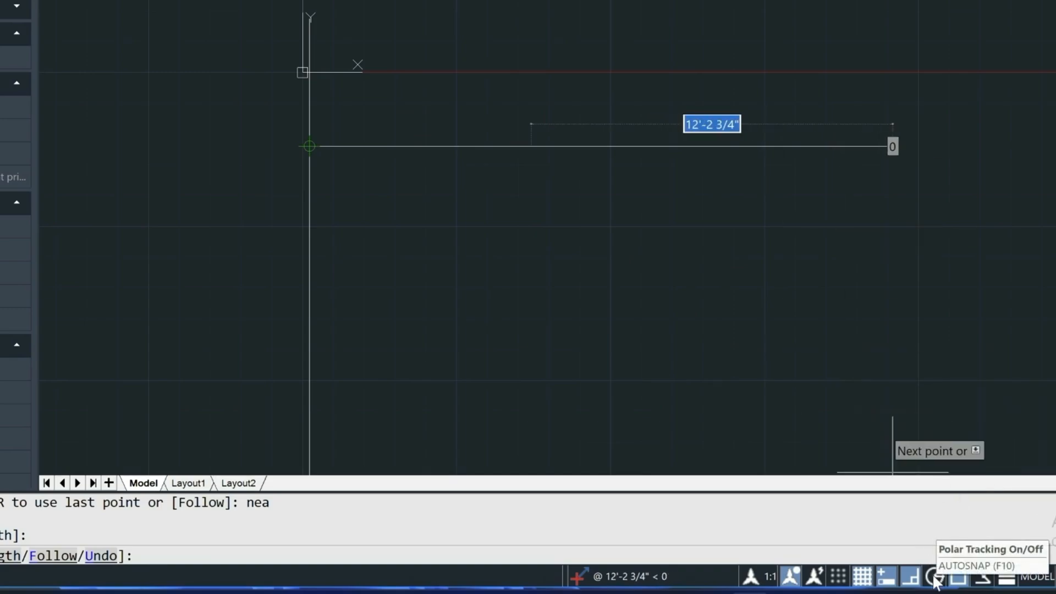
- With polar tracking on, continue the line with a 9'6" segment sloping down to the right at 45 degrees
{"action": "left_click", "coordinate": [1042, 573]}
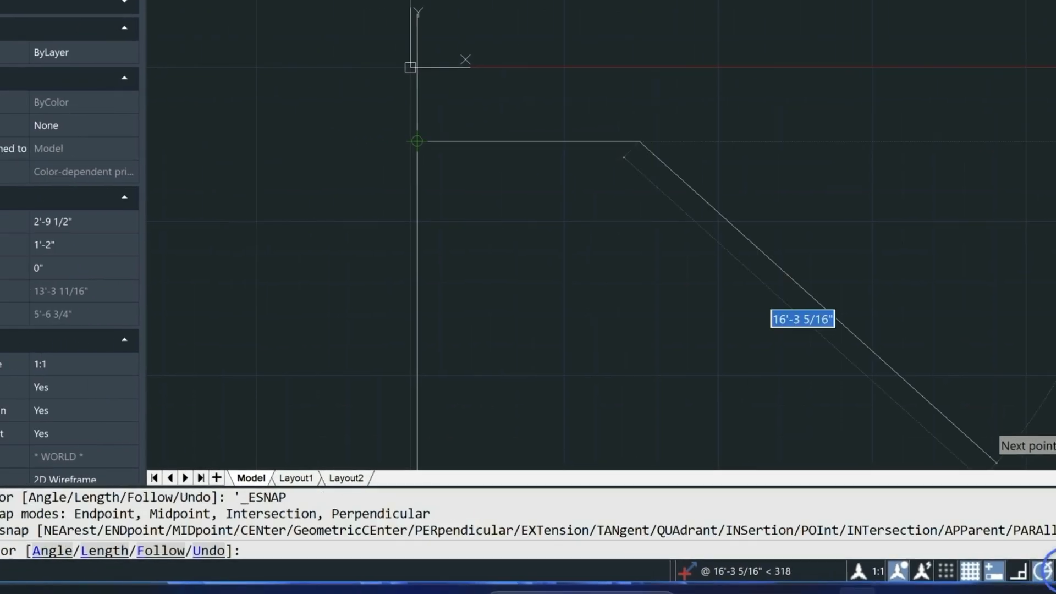
{"action": "key", "text": "F8"}
{"action": "key", "text": "F10"}
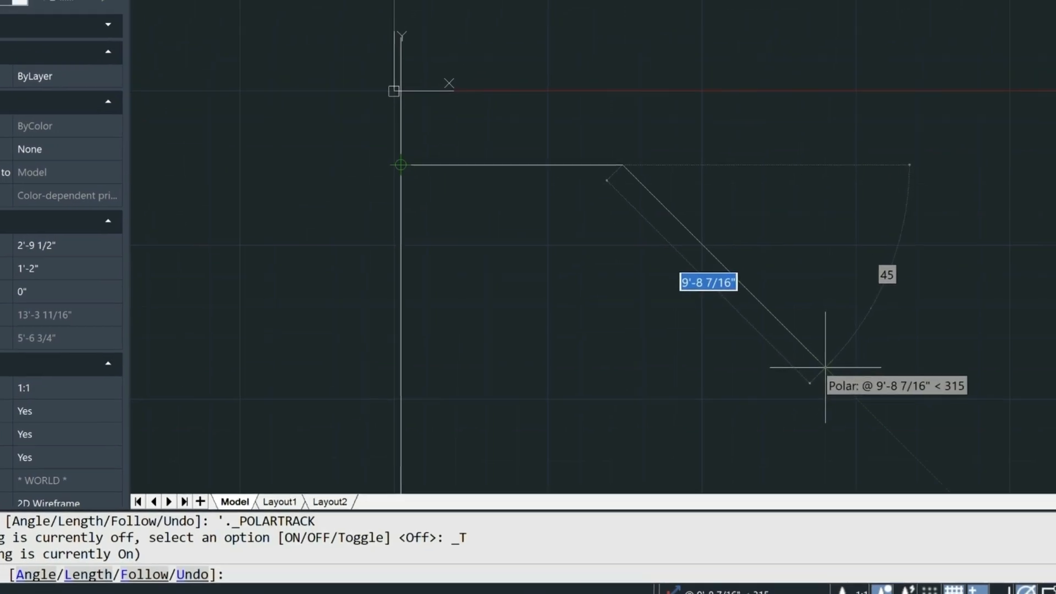
{"action": "type", "text": "9"}
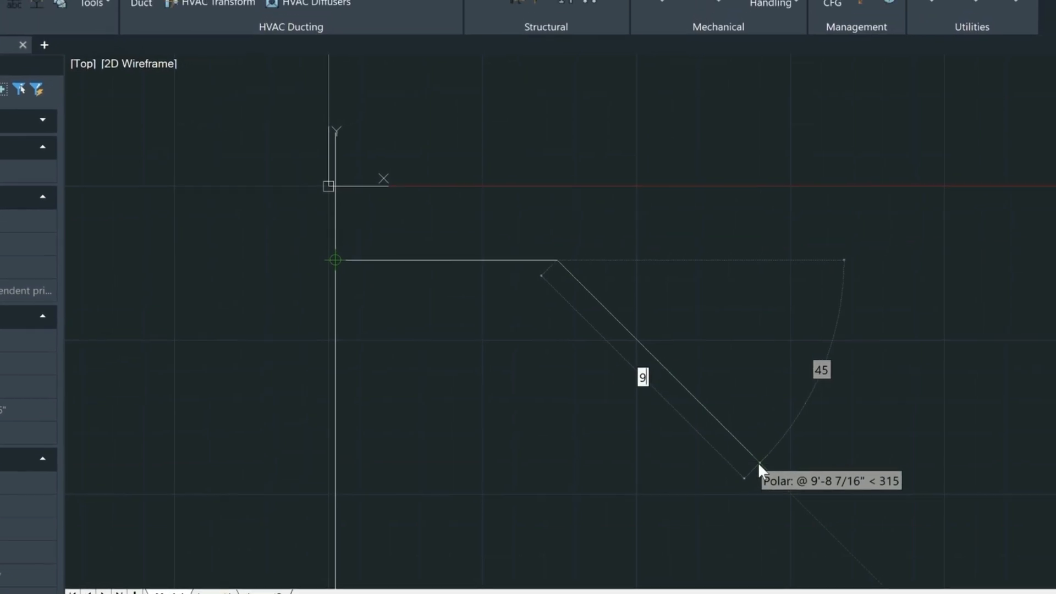
{"action": "type", "text": "'6"}
{"action": "key", "text": "Return"}
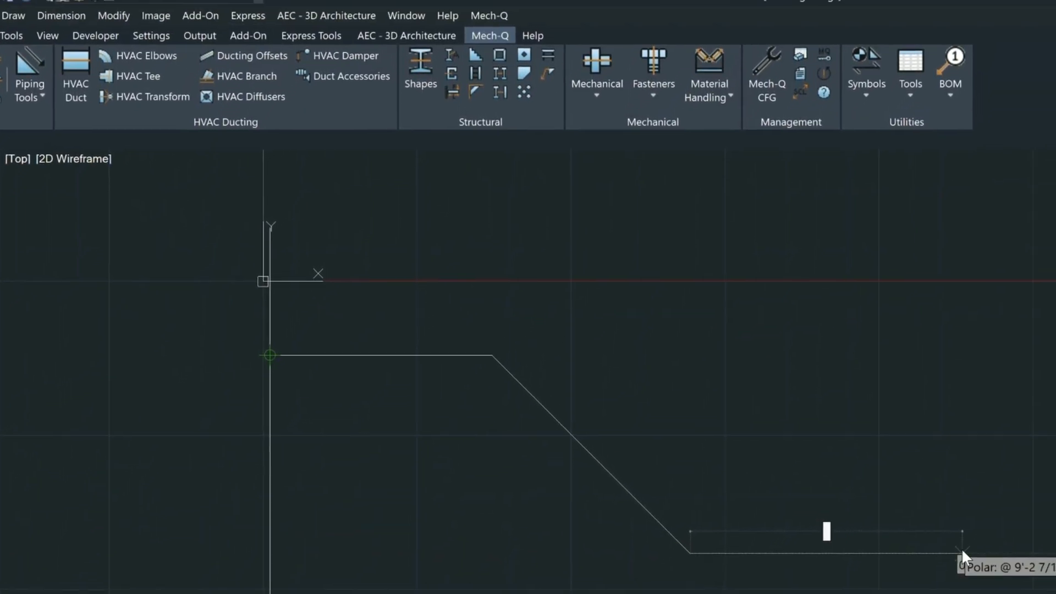
- Add a 15' horizontal segment to the right from the slope's lower end, finish the line and save the drawing
{"action": "type", "text": "15"}
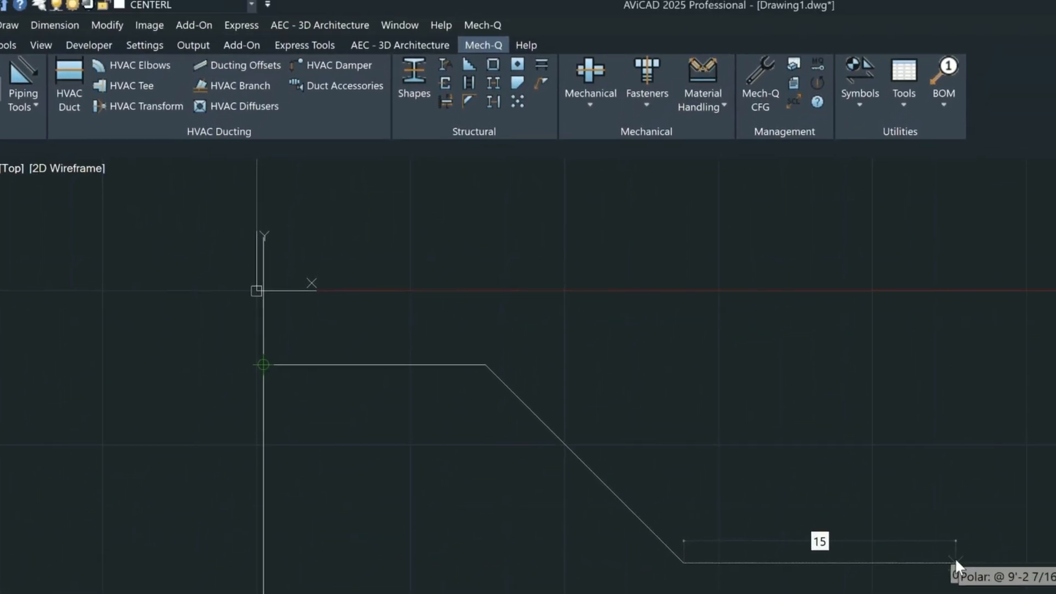
{"action": "key", "text": "Return"}
{"action": "right_click", "coordinate": [867, 489]}
{"action": "middle_click_drag", "start_coordinate": [867, 490], "coordinate": [777, 495]}
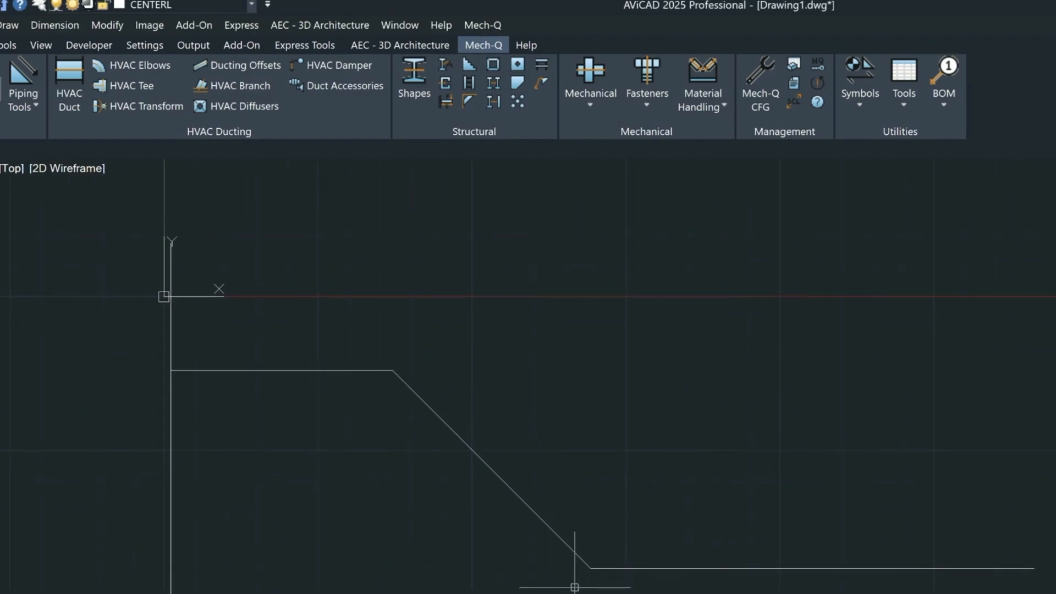
{"action": "key", "text": "ctrl+s"}
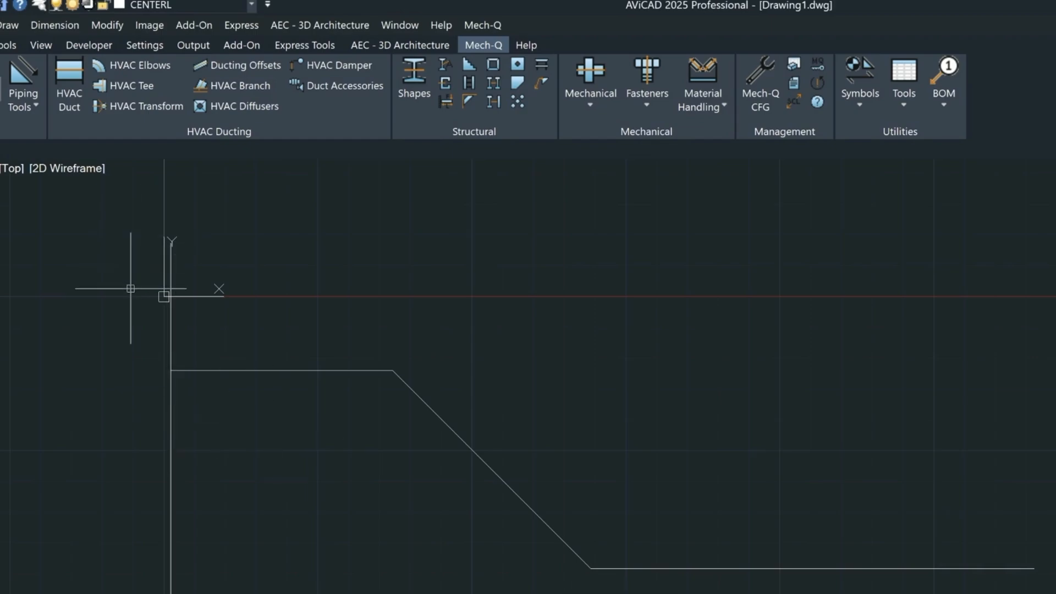
- Make WELL the current layer and draw an upright rectangle 10" wide and 4' high above the sloping line
{"action": "left_click", "coordinate": [229, 5]}
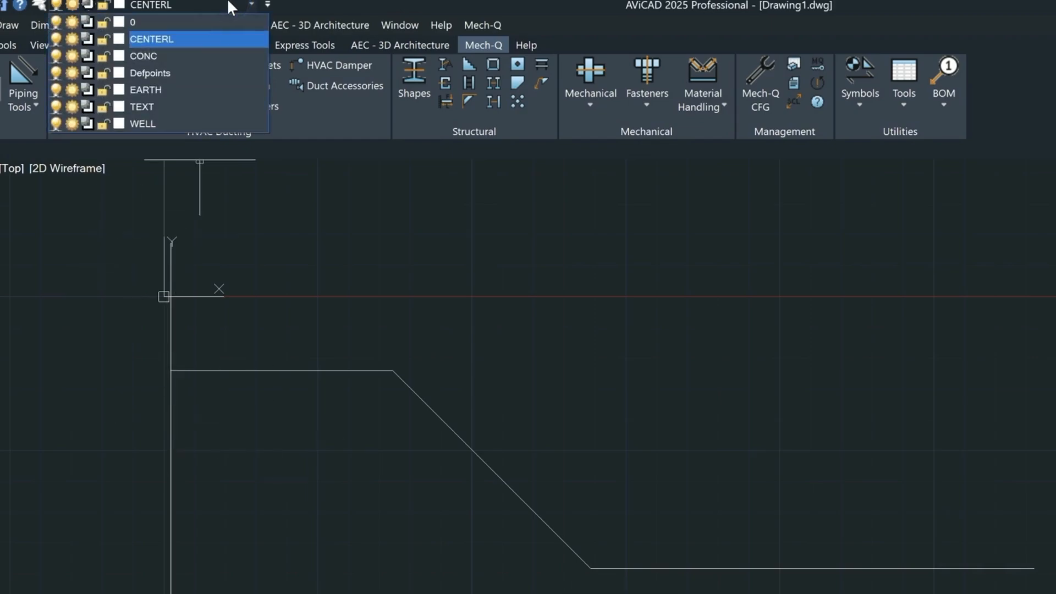
{"action": "left_click", "coordinate": [148, 118]}
{"action": "type", "text": "REC"}
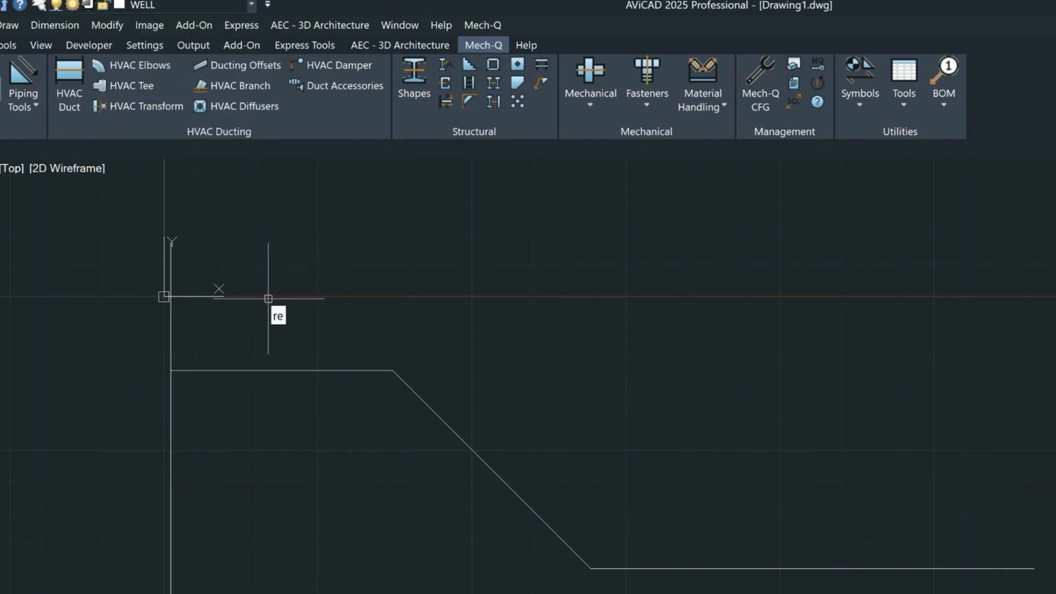
{"action": "key", "text": "Return"}
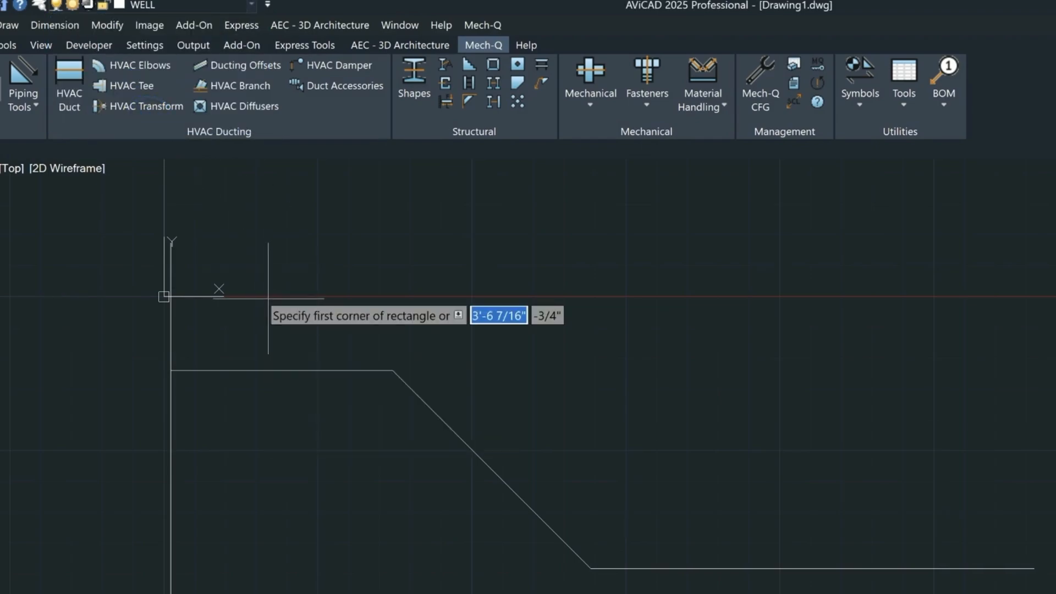
{"action": "left_click", "coordinate": [501, 370]}
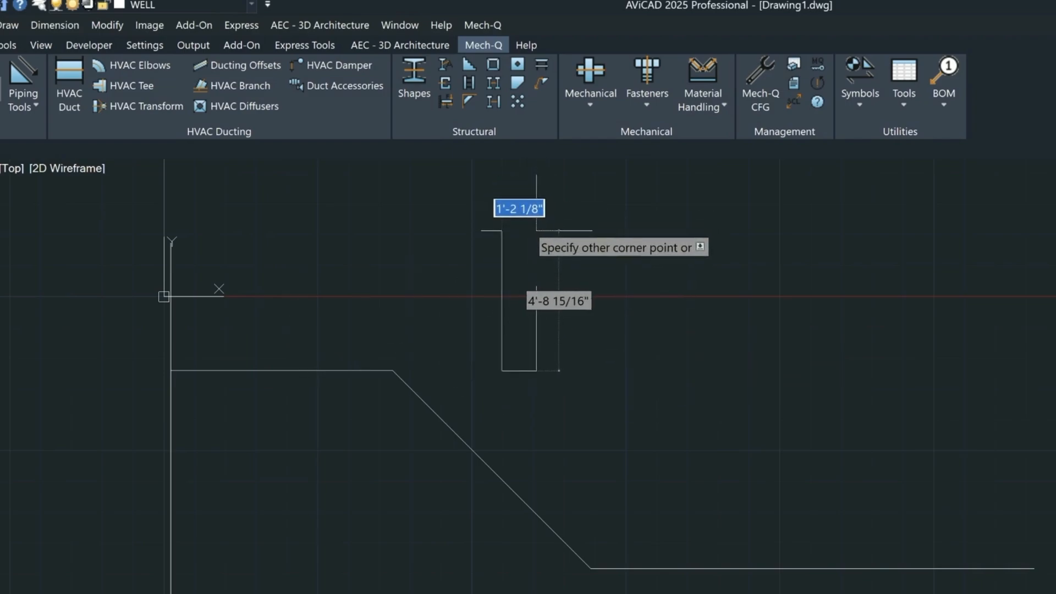
{"action": "type", "text": "10"}
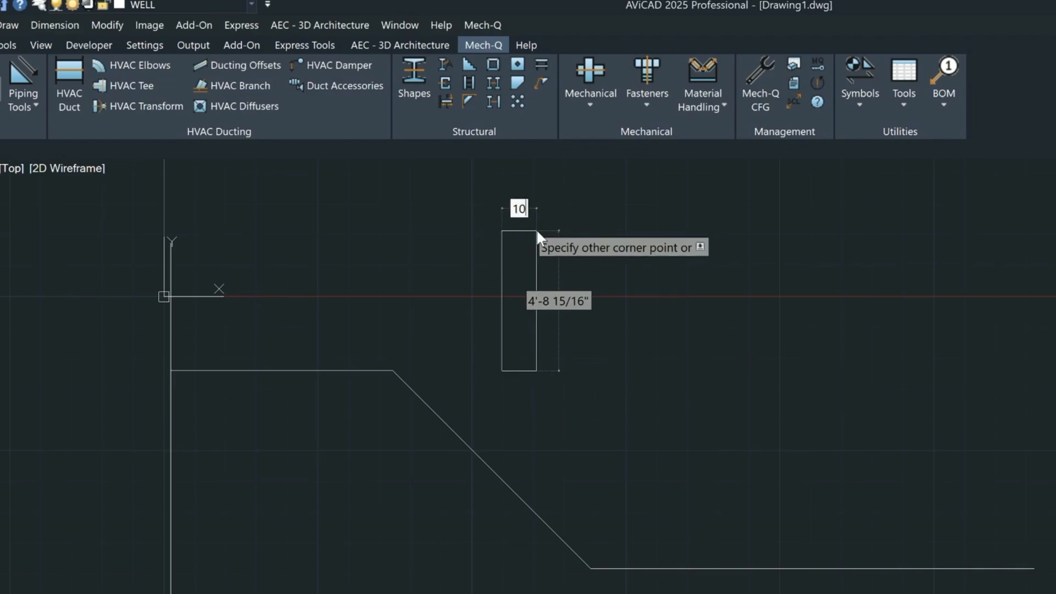
{"action": "key", "text": "Tab"}
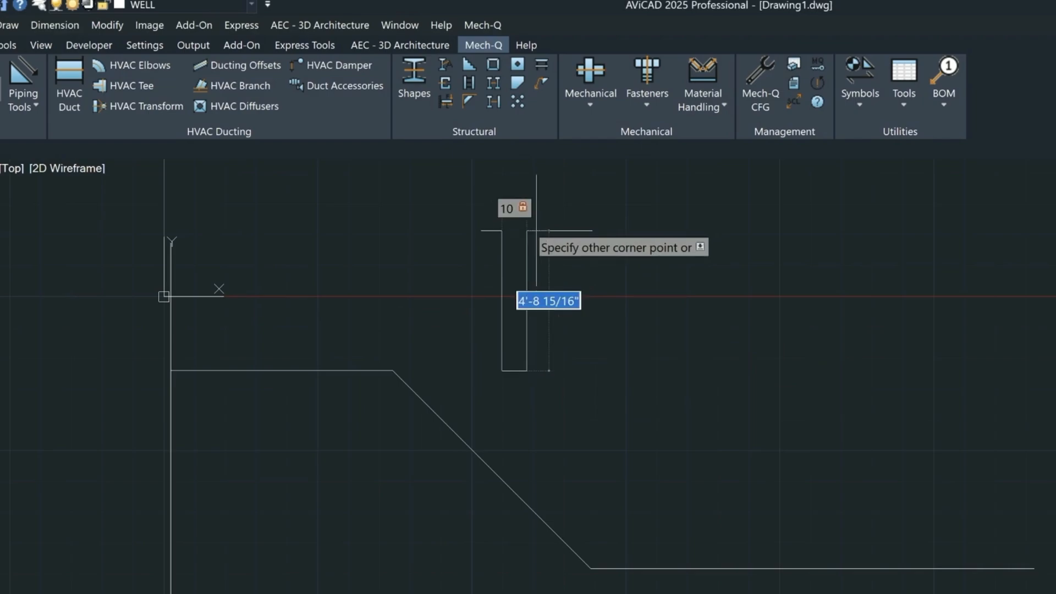
{"action": "type", "text": "4'"}
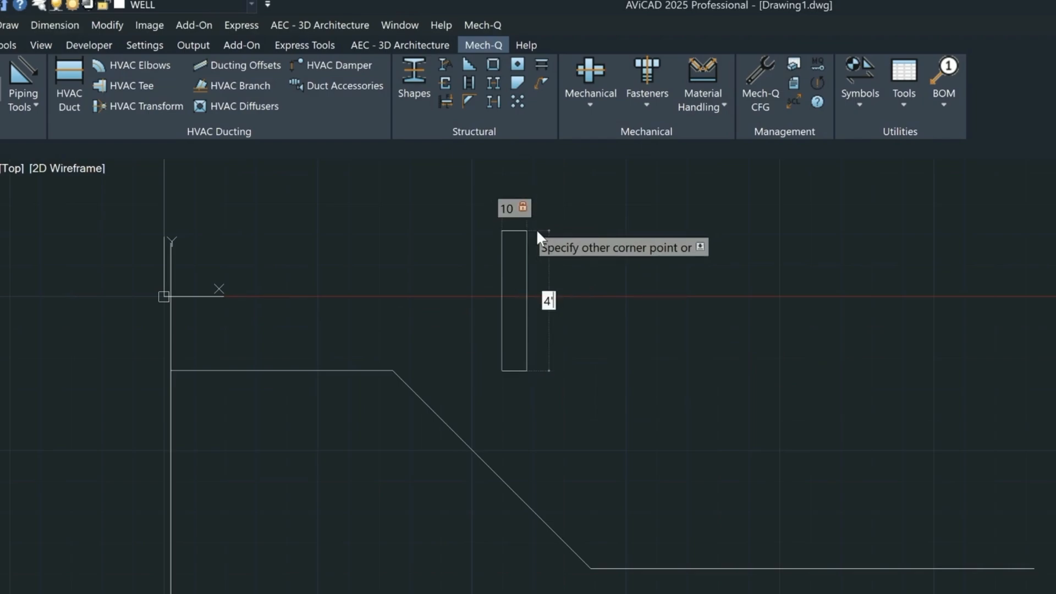
{"action": "key", "text": "Return"}
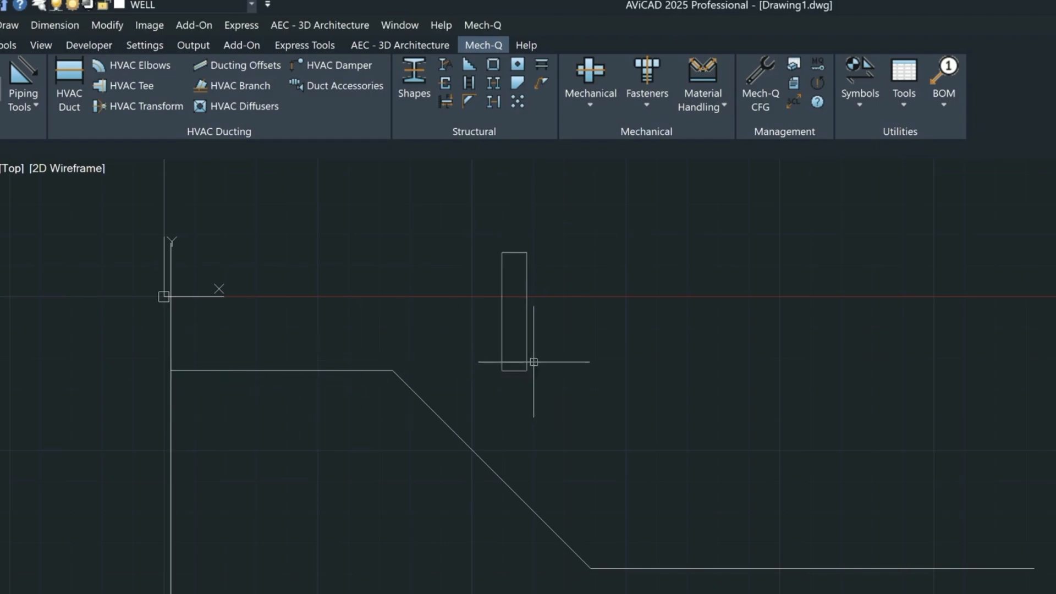
- Move the rectangle by its bottom midpoint onto the left endpoint of the upper horizontal centerline
{"action": "left_click", "coordinate": [514, 371]}
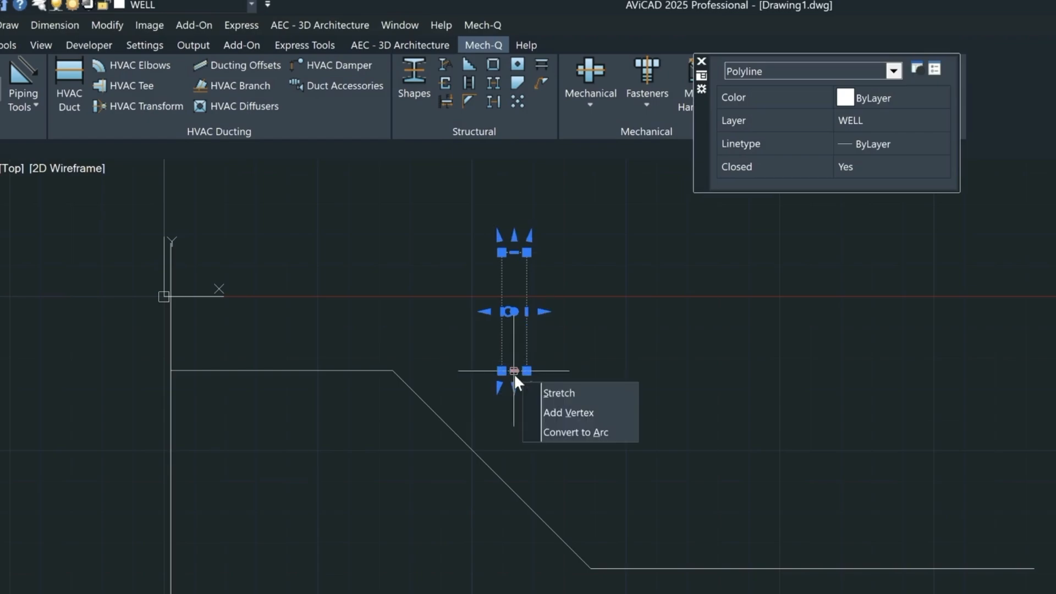
{"action": "left_click", "coordinate": [513, 371]}
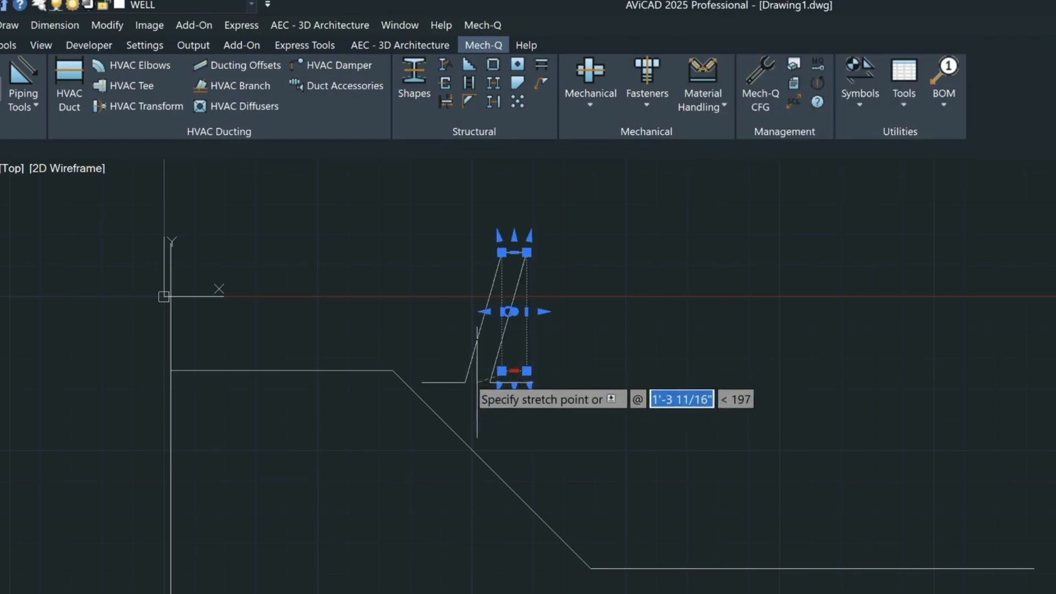
{"action": "key", "text": "space"}
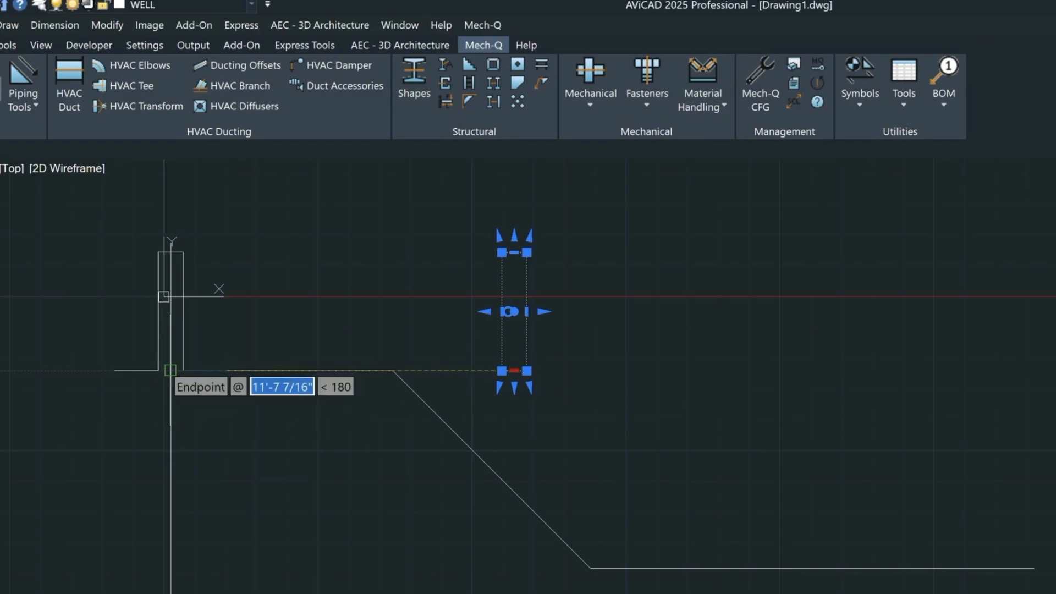
{"action": "left_click", "coordinate": [171, 371]}
{"action": "key", "text": "Escape"}
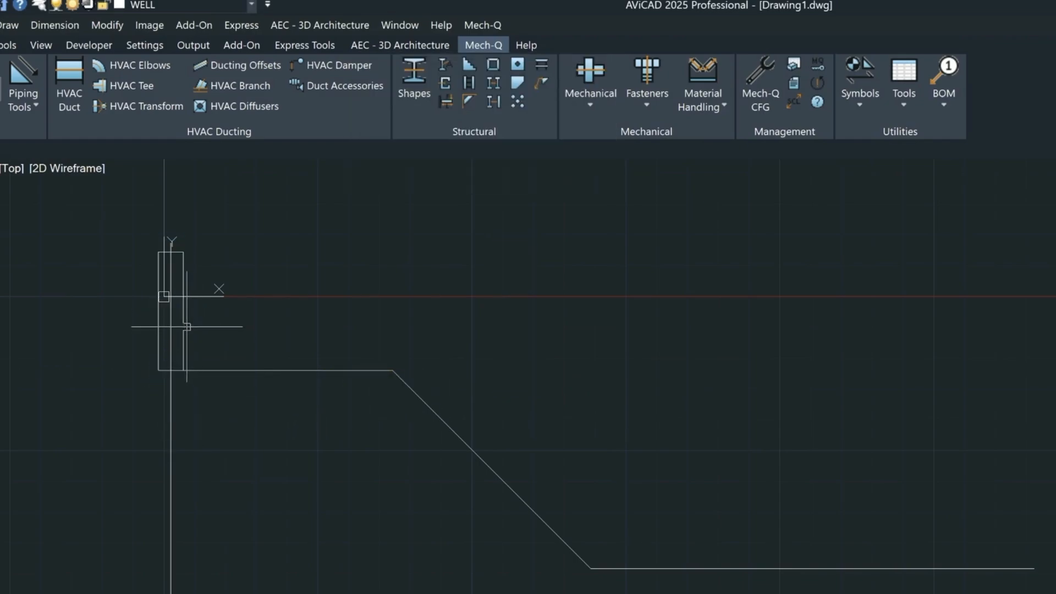
- Move the rectangle 16" straight down along the vertical centerline
{"action": "left_click", "coordinate": [183, 324]}
{"action": "left_click", "coordinate": [170, 370]}
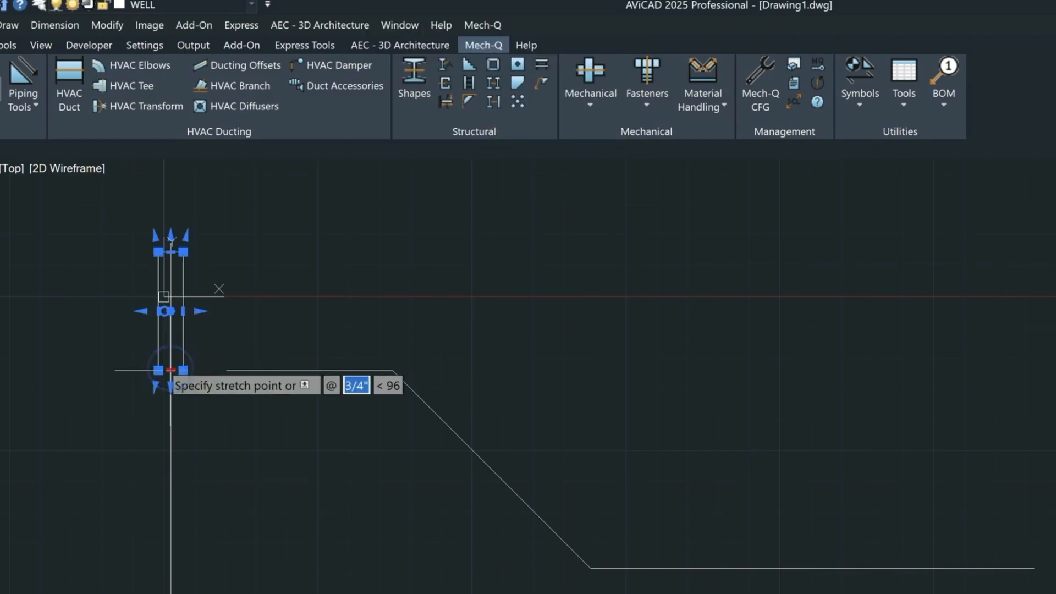
{"action": "key", "text": "space"}
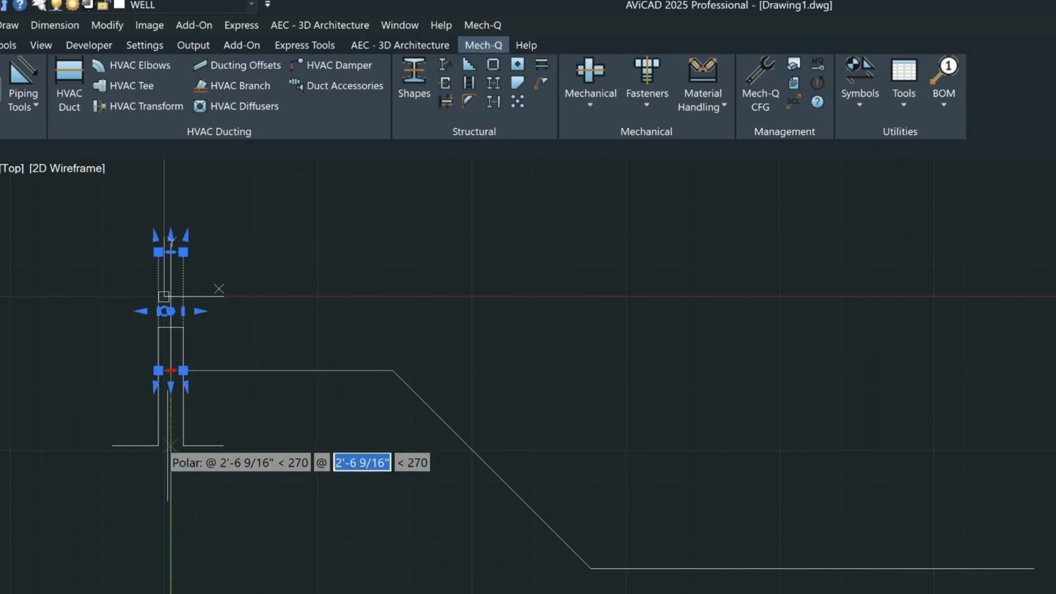
{"action": "type", "text": "16"}
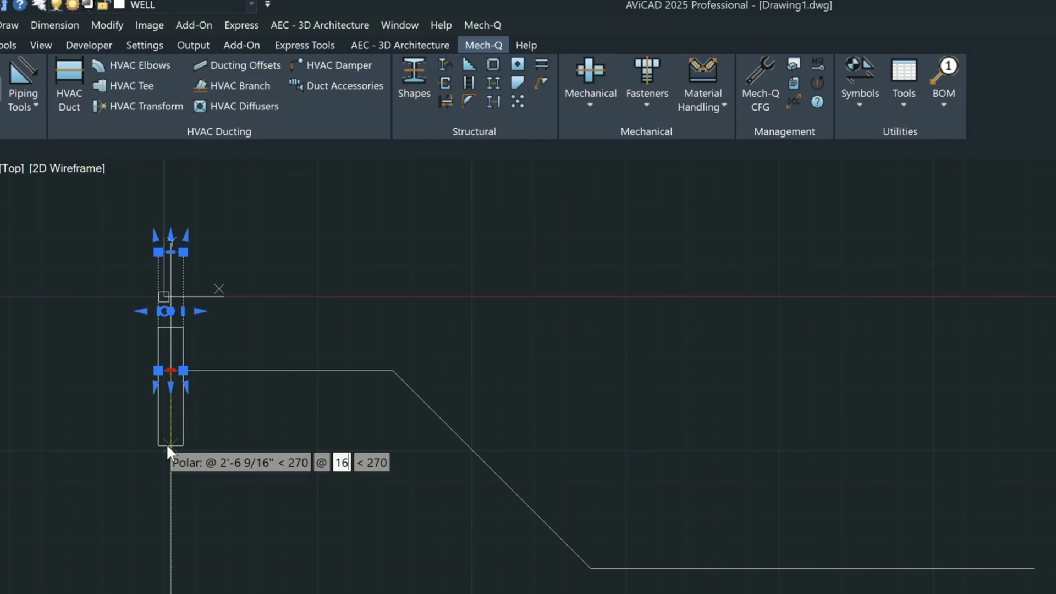
{"action": "key", "text": "Return"}
- Copy the 7'6" upper horizontal centerline 2'4" straight down
{"action": "left_click", "coordinate": [268, 370]}
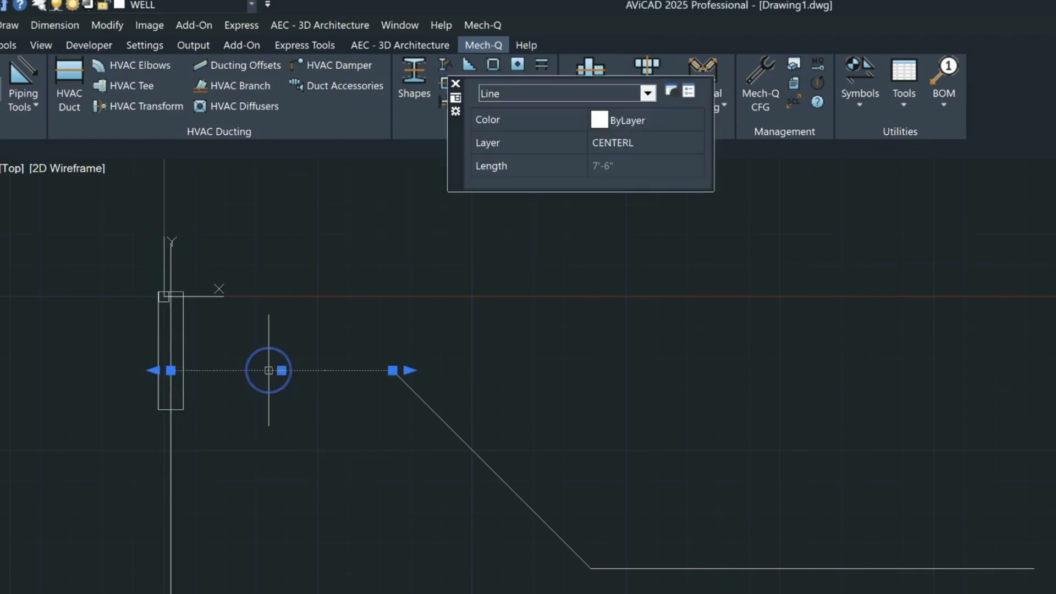
{"action": "type", "text": "co"}
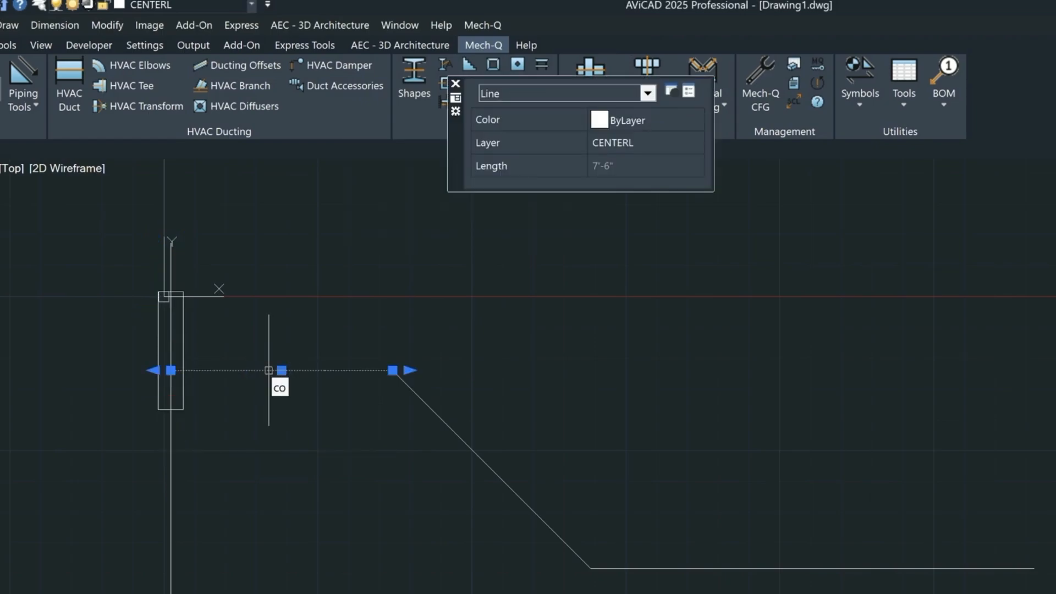
{"action": "key", "text": "Return"}
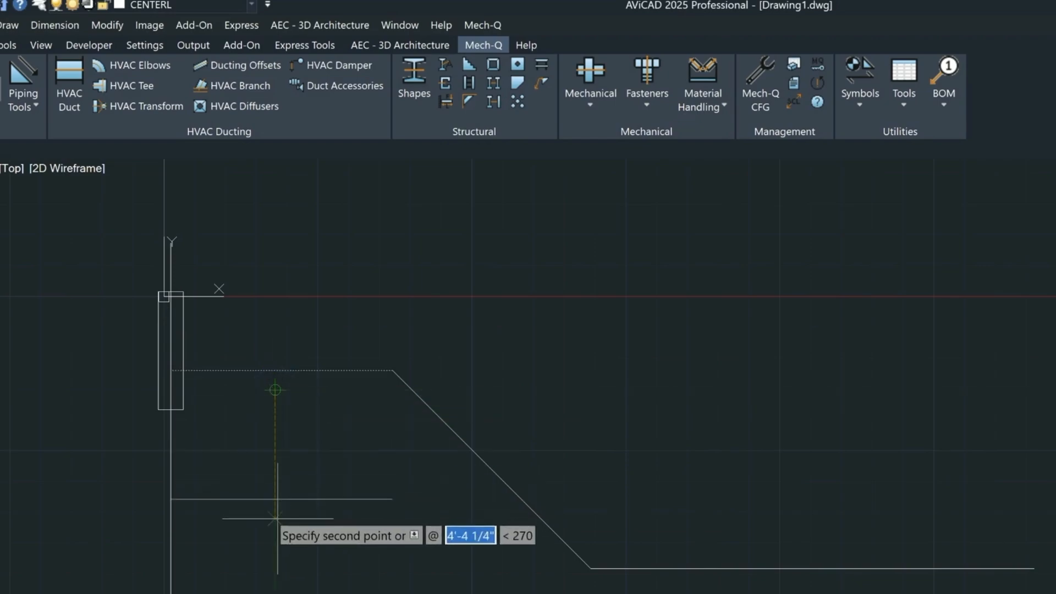
{"action": "type", "text": "2'4"}
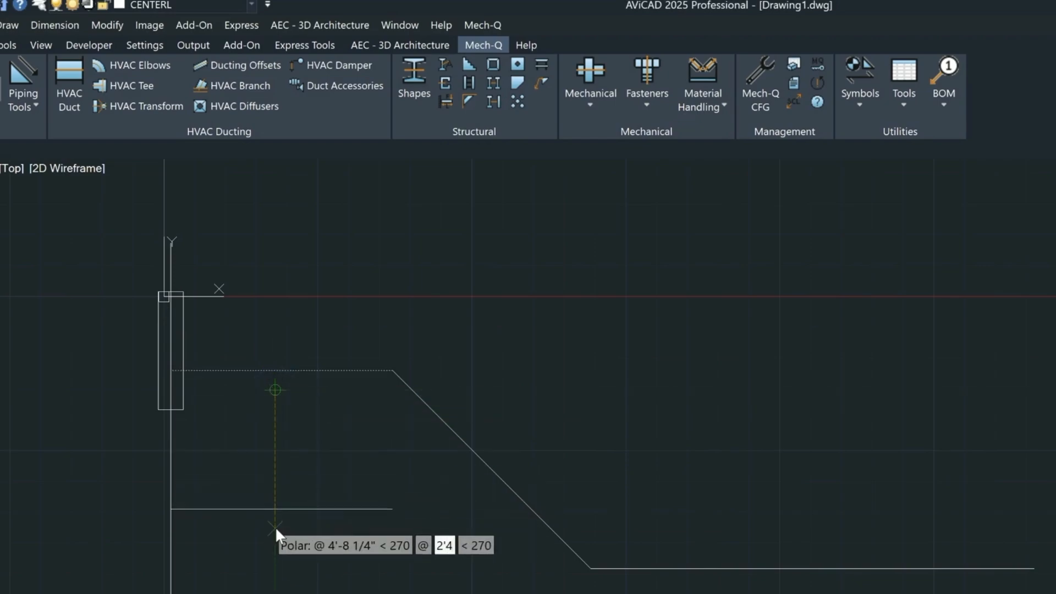
{"action": "key", "text": "Return"}
{"action": "key", "text": "Escape"}
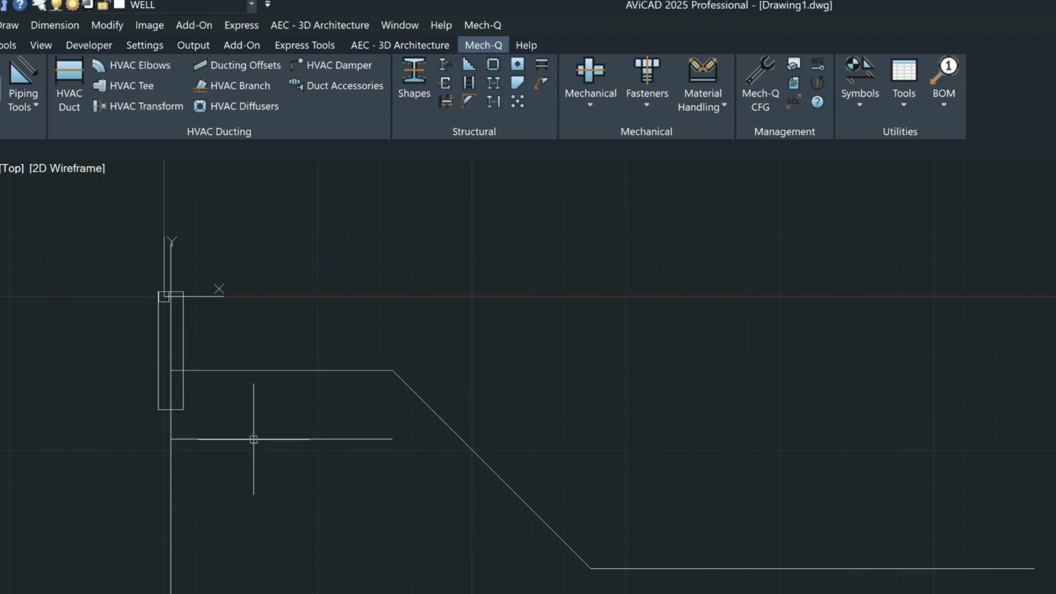
- Stretch the copied line horizontally at both ends, past the vertical centerline and beyond the end of the lower 15' segment
{"action": "left_click", "coordinate": [252, 440]}
{"action": "left_click", "coordinate": [170, 439]}
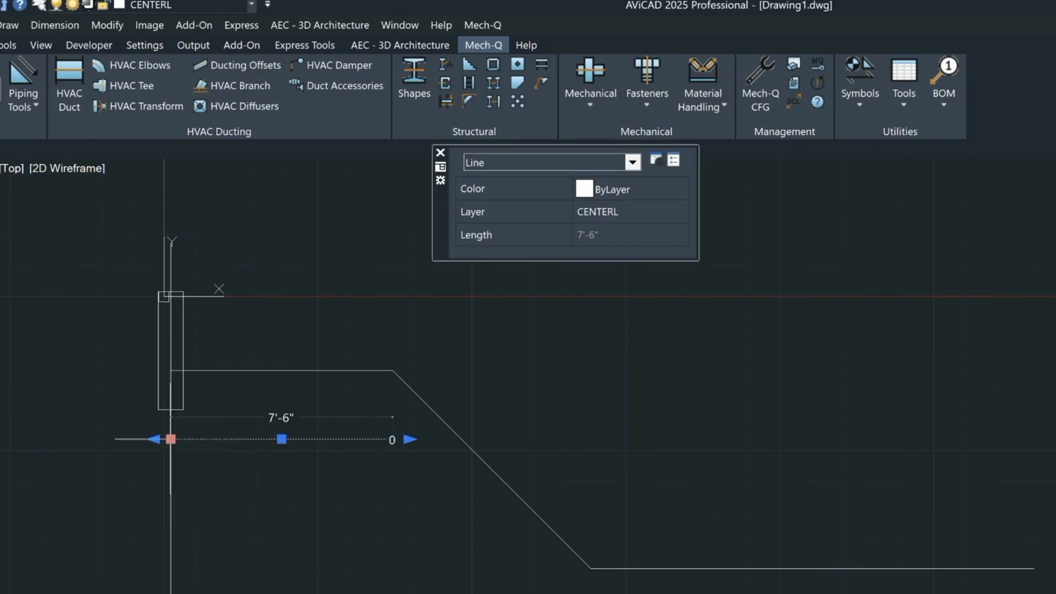
{"action": "left_click", "coordinate": [59, 439]}
{"action": "left_click", "coordinate": [392, 438]}
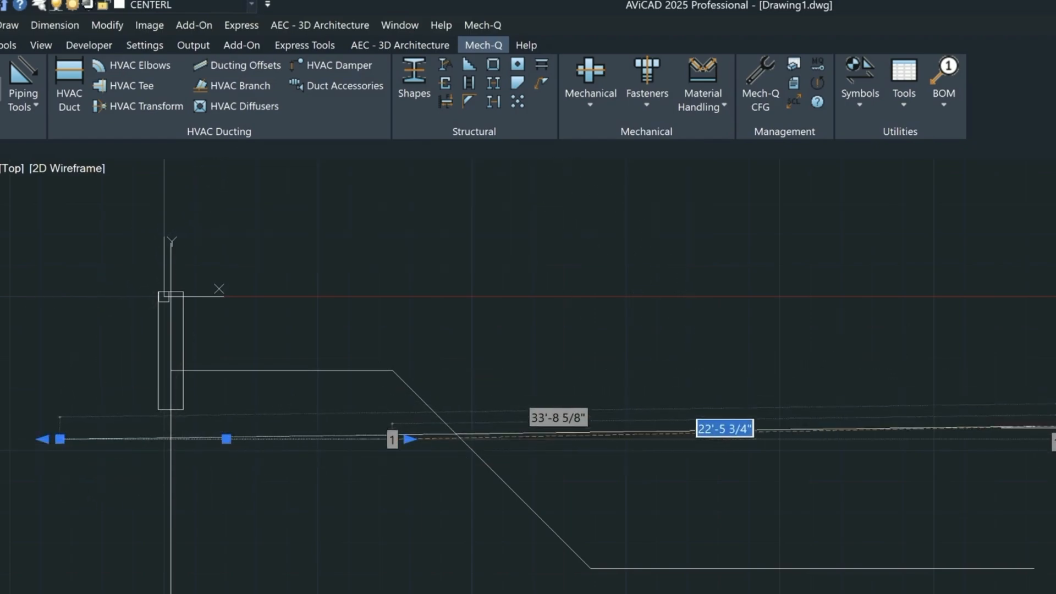
{"action": "left_click", "coordinate": [1052, 439]}
{"action": "key", "text": "Escape"}
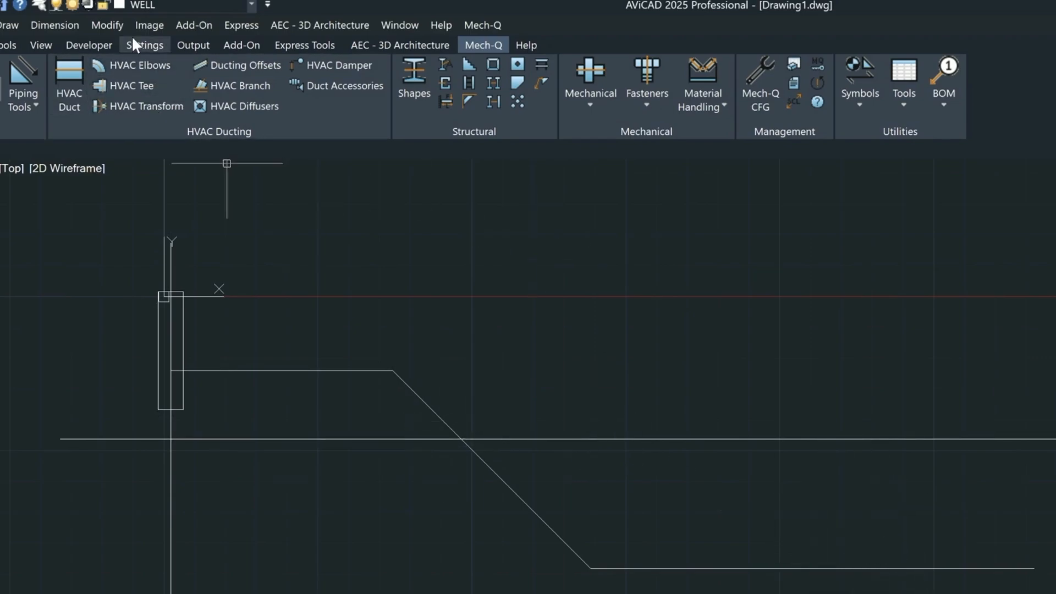
- On the CONC layer, draw a rectangle 4' wide and 5'6" high near the outer end of the lower horizontal segment
{"action": "left_click", "coordinate": [209, 7]}
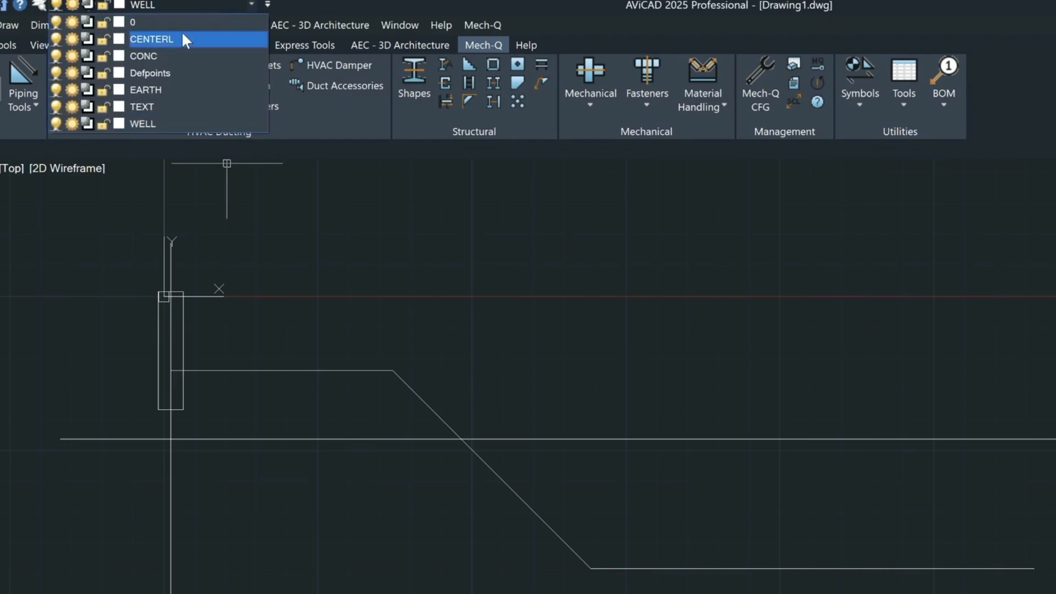
{"action": "left_click", "coordinate": [145, 53]}
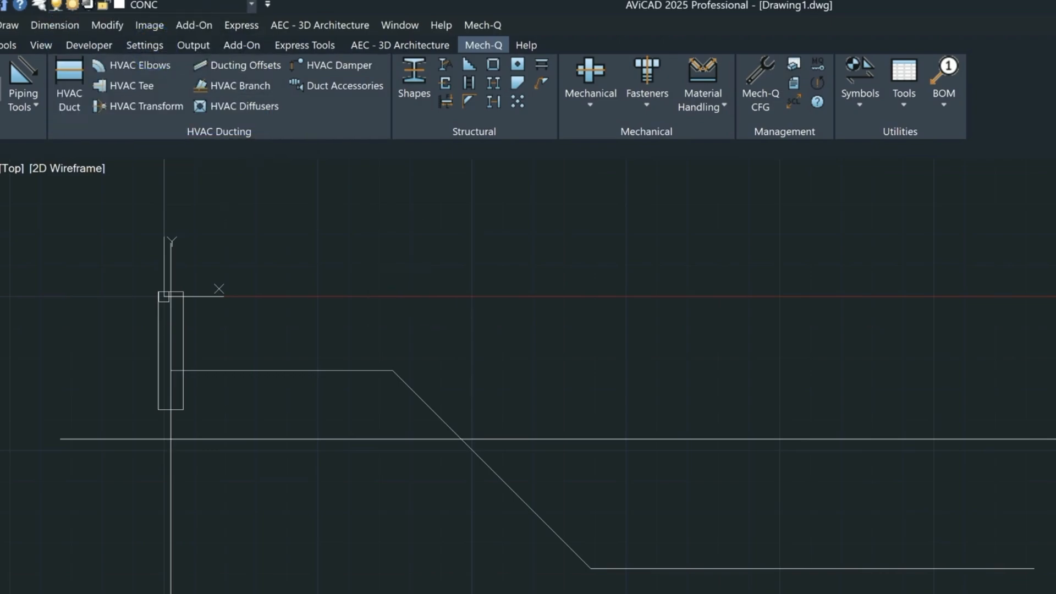
{"action": "type", "text": "REC"}
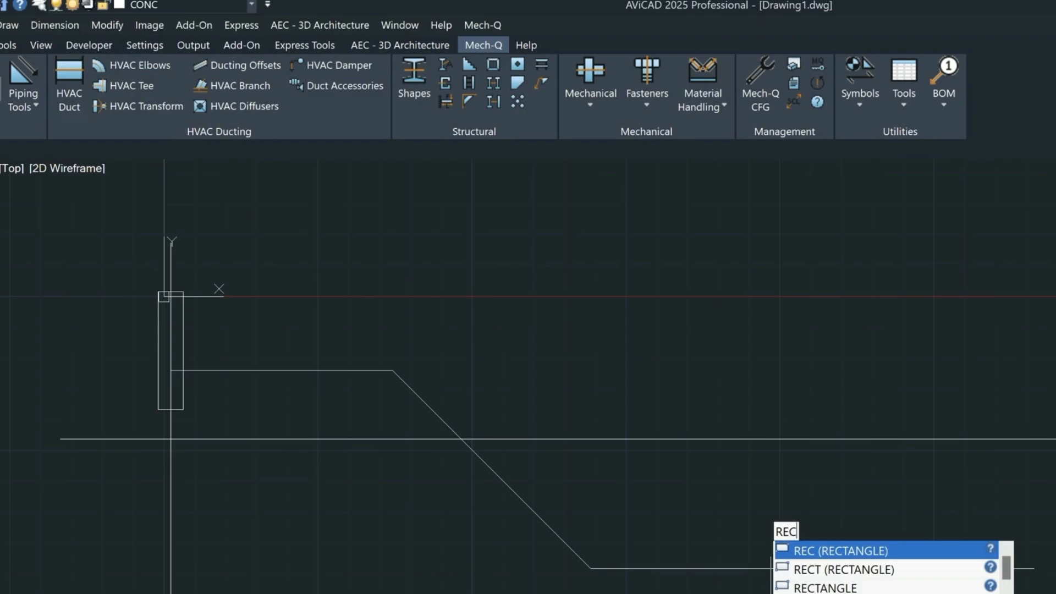
{"action": "key", "text": "Return"}
{"action": "left_click", "coordinate": [800, 534]}
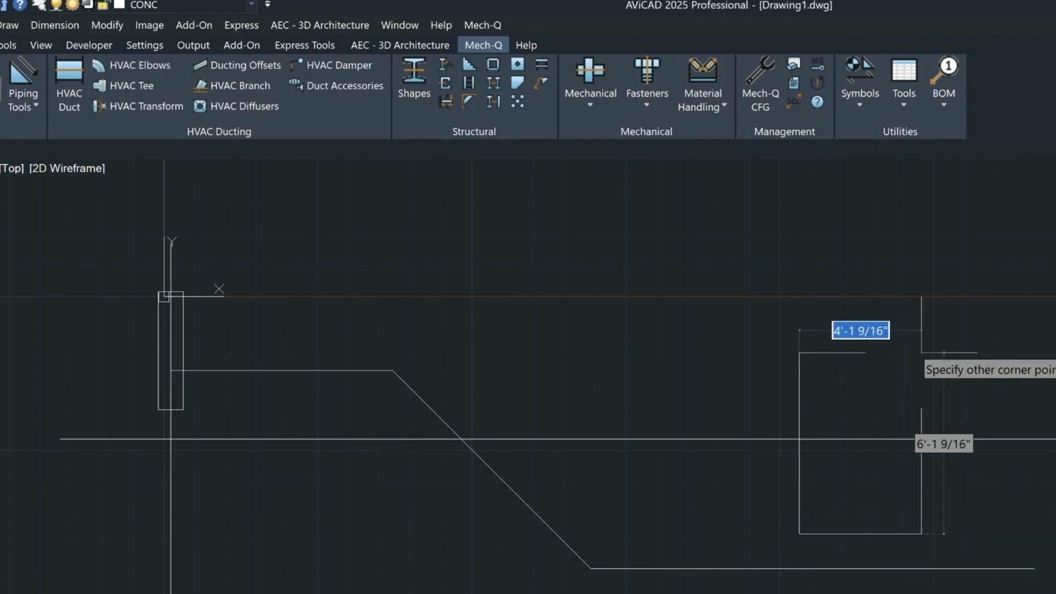
{"action": "type", "text": "4'"}
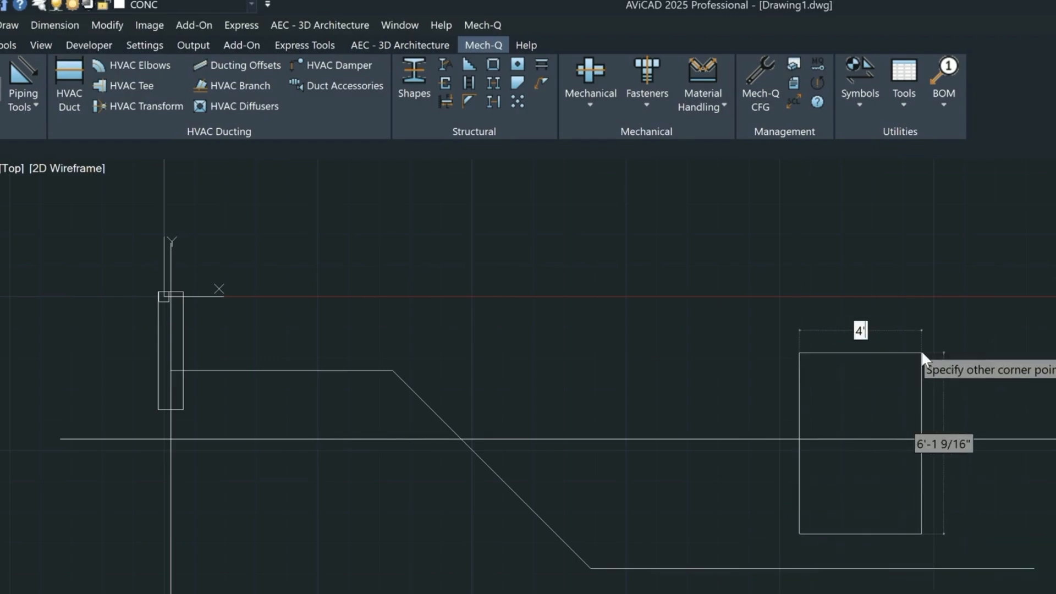
{"action": "key", "text": "Tab"}
{"action": "type", "text": "5'6"}
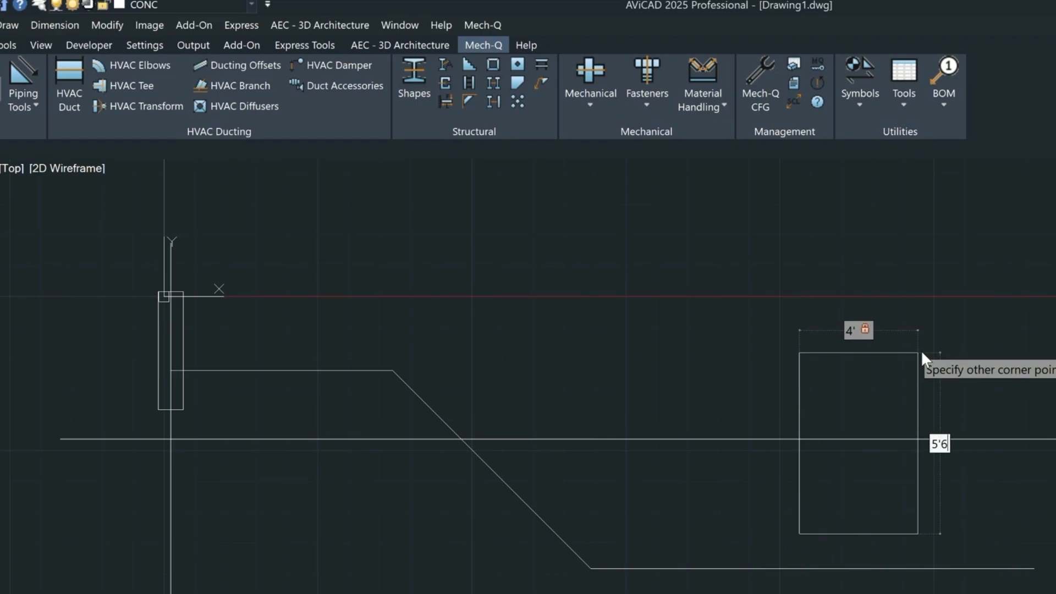
{"action": "key", "text": "Return"}
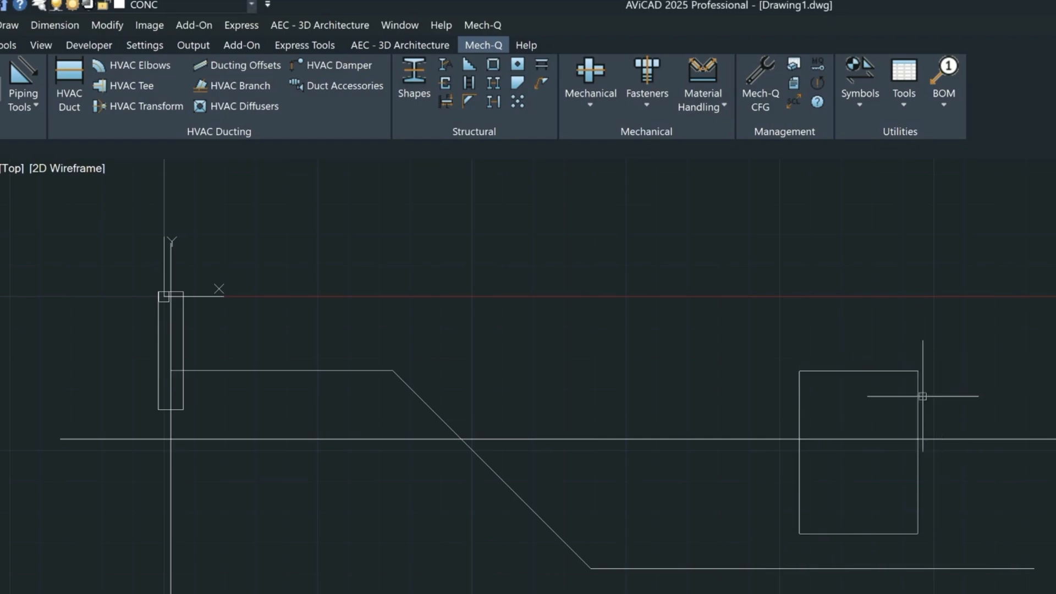
- Move the concrete rectangle by its bottom midpoint onto the right endpoint of the lower horizontal segment
{"action": "left_click", "coordinate": [858, 533]}
{"action": "left_click", "coordinate": [858, 533]}
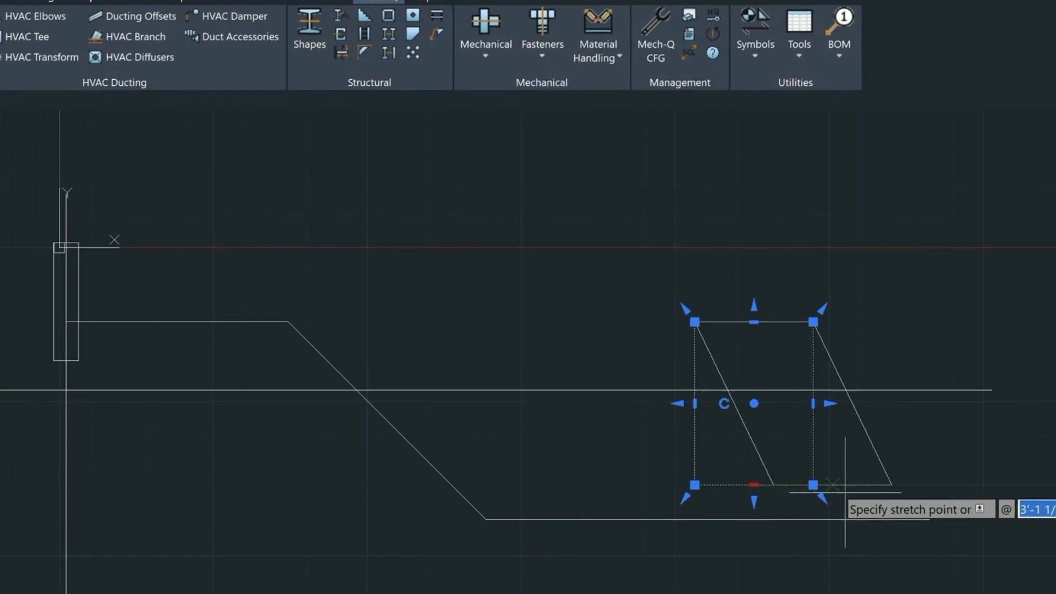
{"action": "key", "text": "space"}
{"action": "left_click", "coordinate": [930, 519]}
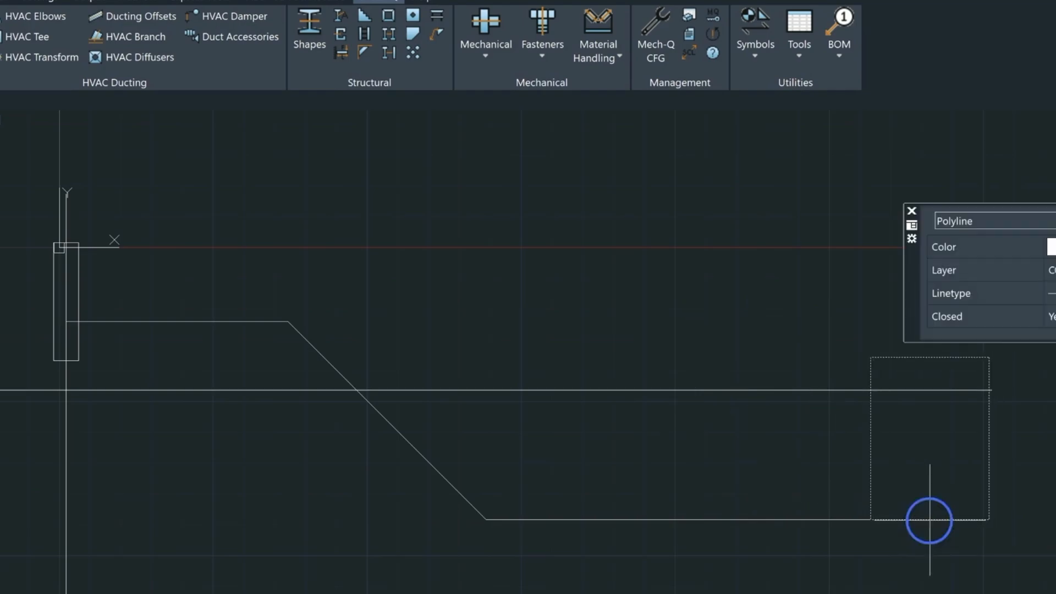
- Move the concrete rectangle's top midpoint to where its right edge crosses the long horizontal line, and raise the rectangle slightly above that line
{"action": "left_click", "coordinate": [929, 358]}
{"action": "key", "text": "space"}
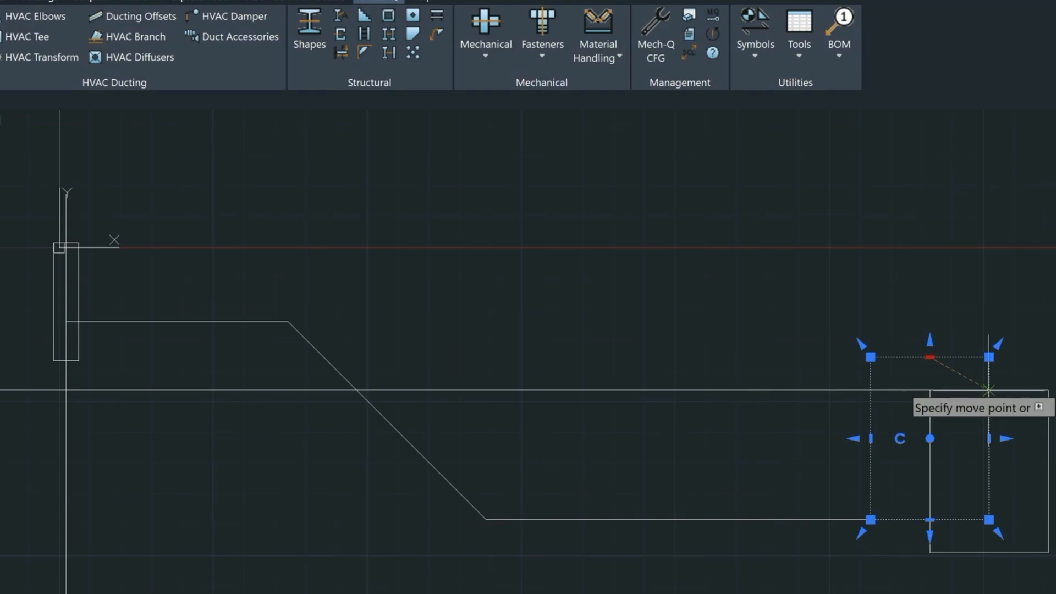
{"action": "left_click", "coordinate": [990, 390]}
{"action": "left_click", "coordinate": [988, 390]}
{"action": "key", "text": "space"}
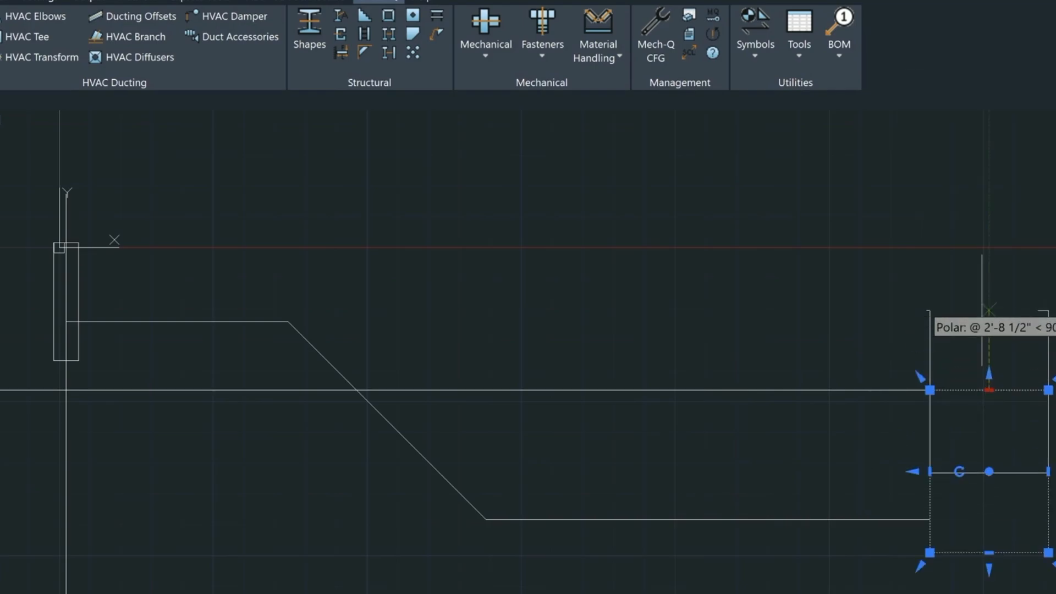
{"action": "left_click", "coordinate": [988, 387]}
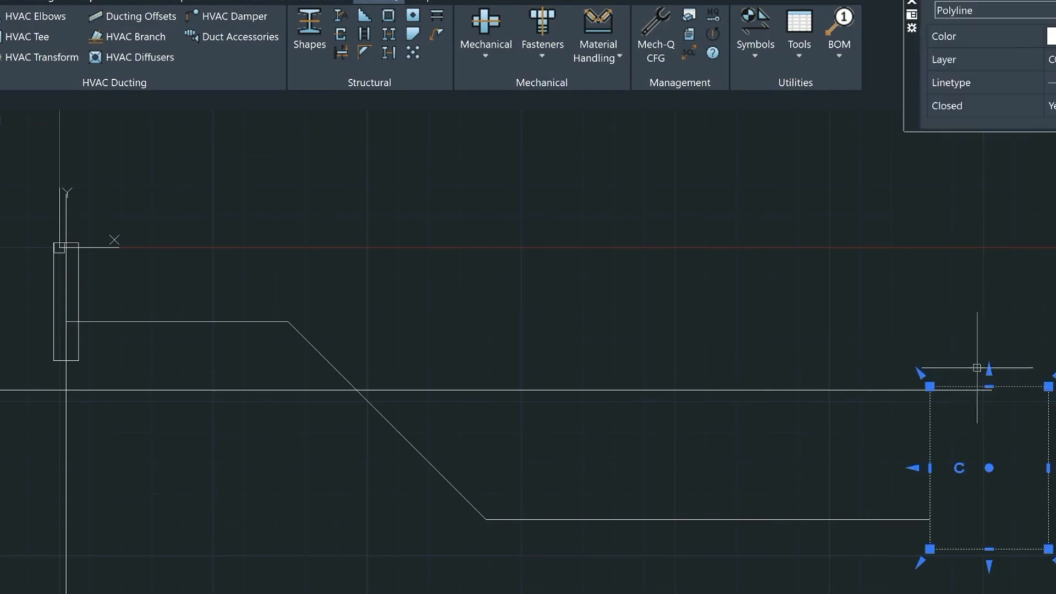
- Move the concrete rectangle 5'6" horizontally toward the well
{"action": "left_click", "coordinate": [988, 386]}
{"action": "key", "text": "space"}
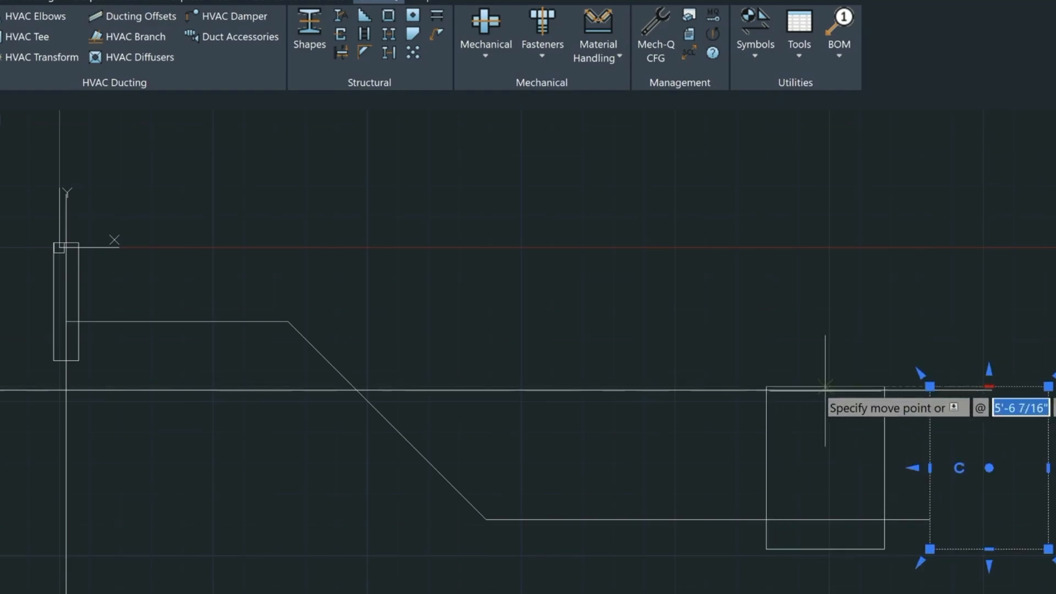
{"action": "type", "text": "5'6"}
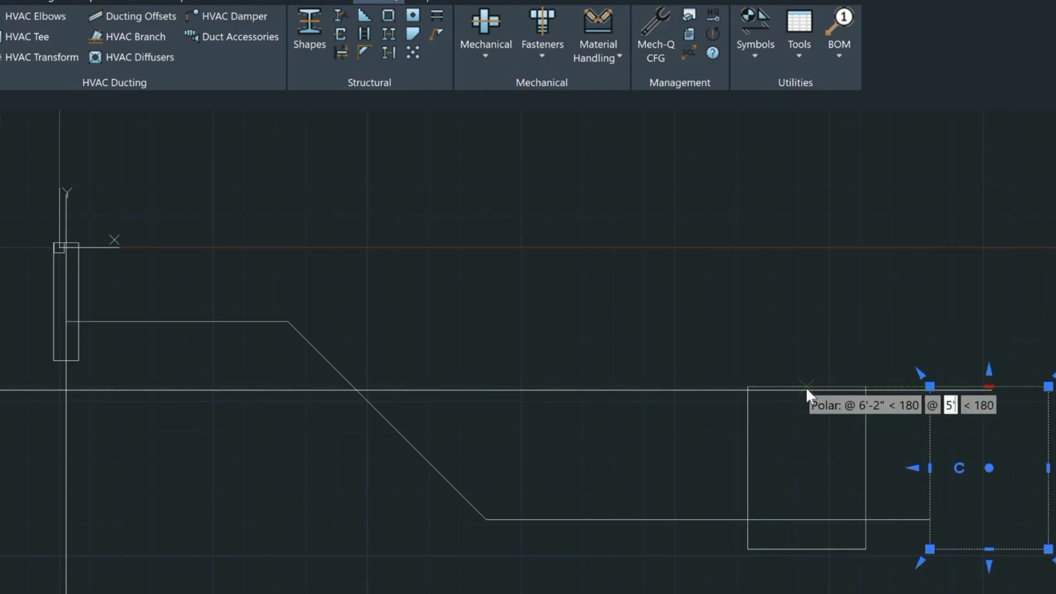
{"action": "key", "text": "Return"}
{"action": "key", "text": "Escape"}
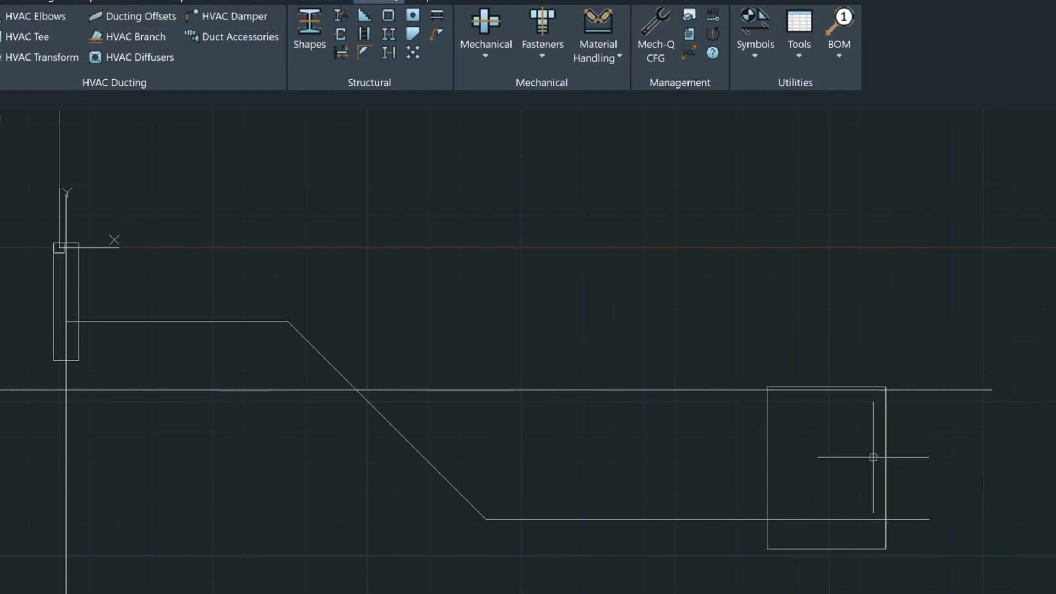
{"action": "left_click", "coordinate": [885, 423]}
{"action": "left_click", "coordinate": [826, 386]}
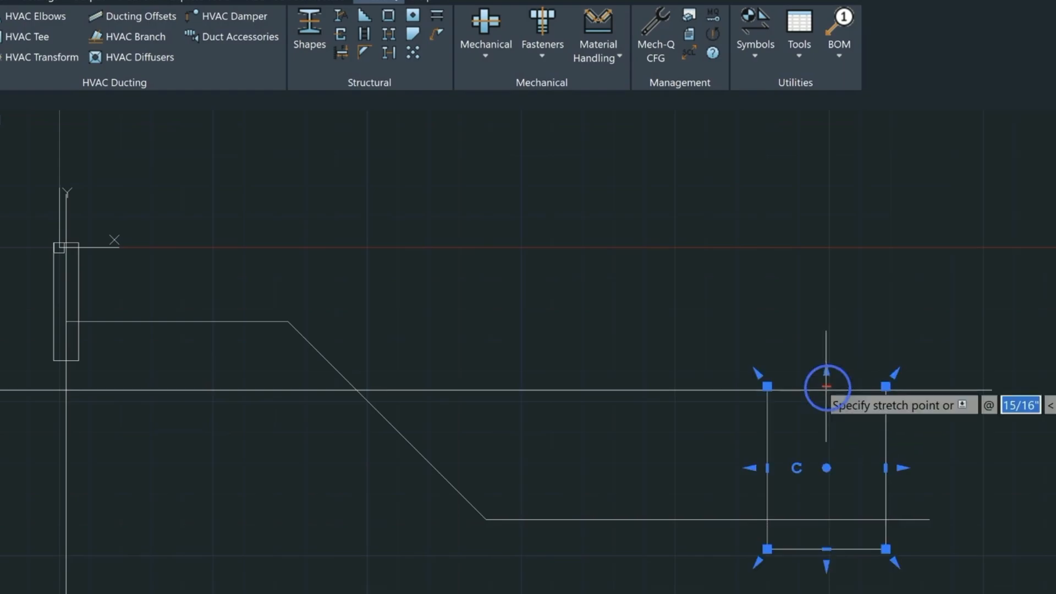
{"action": "key", "text": "space"}
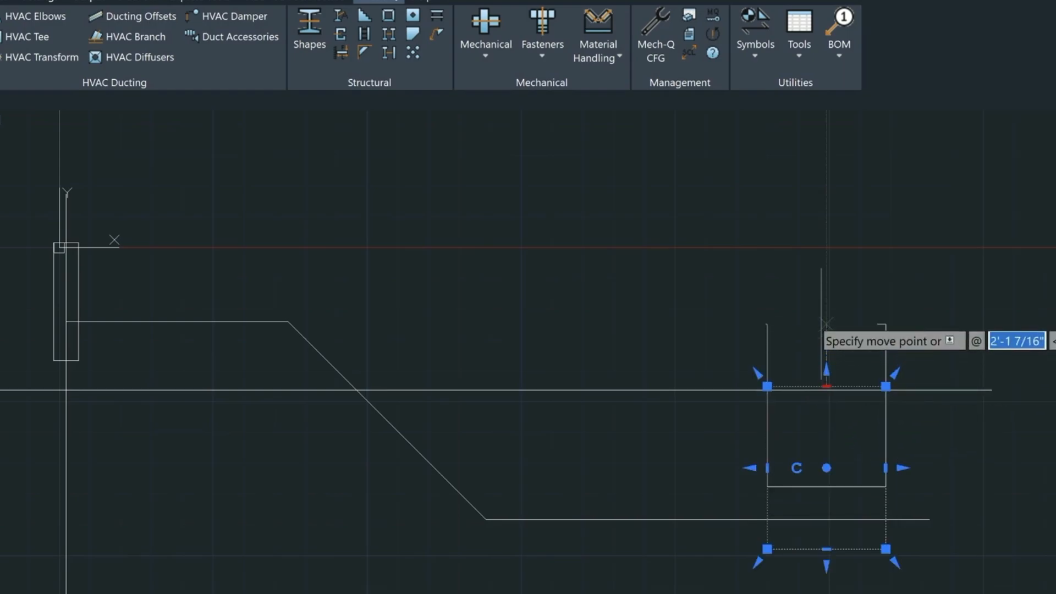
{"action": "key", "text": "Escape"}
{"action": "key", "text": "Escape"}
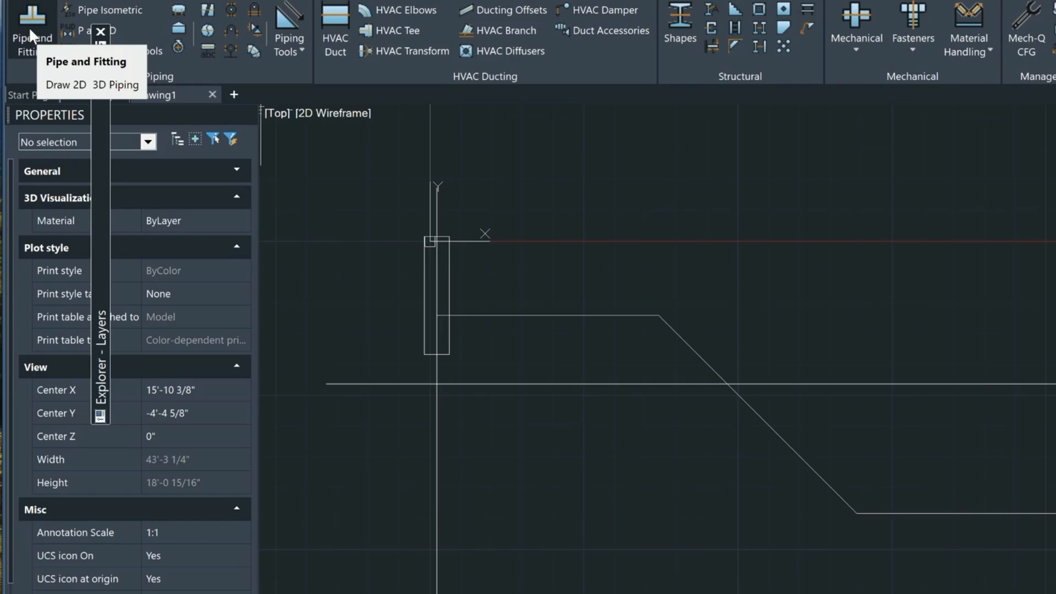
- Draw a 12" long, 10-inch double-line ductile iron pipe flanged at both ends, starting at the well's right edge along the upper centerline
{"action": "left_click", "coordinate": [28, 27]}
{"action": "left_click", "coordinate": [786, 425]}
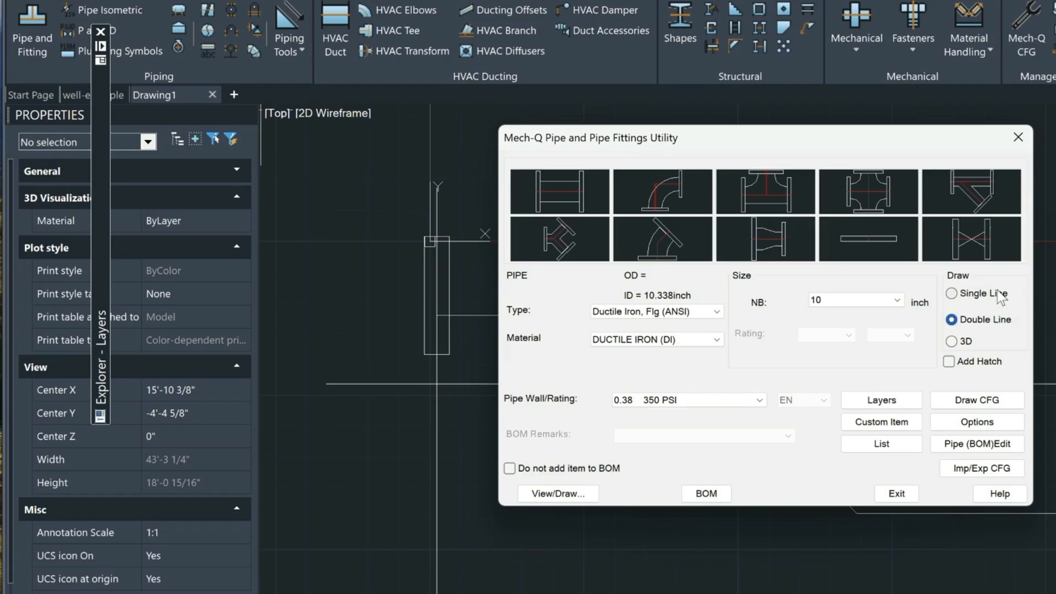
{"action": "left_click", "coordinate": [543, 189]}
{"action": "left_click", "coordinate": [561, 493]}
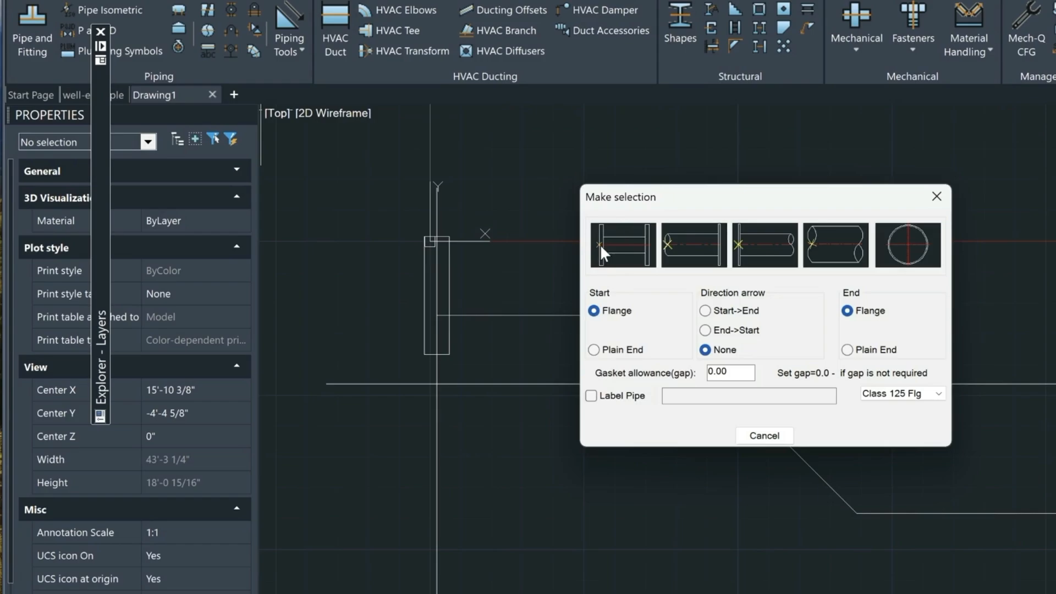
{"action": "left_click", "coordinate": [599, 244]}
{"action": "left_click", "coordinate": [449, 316]}
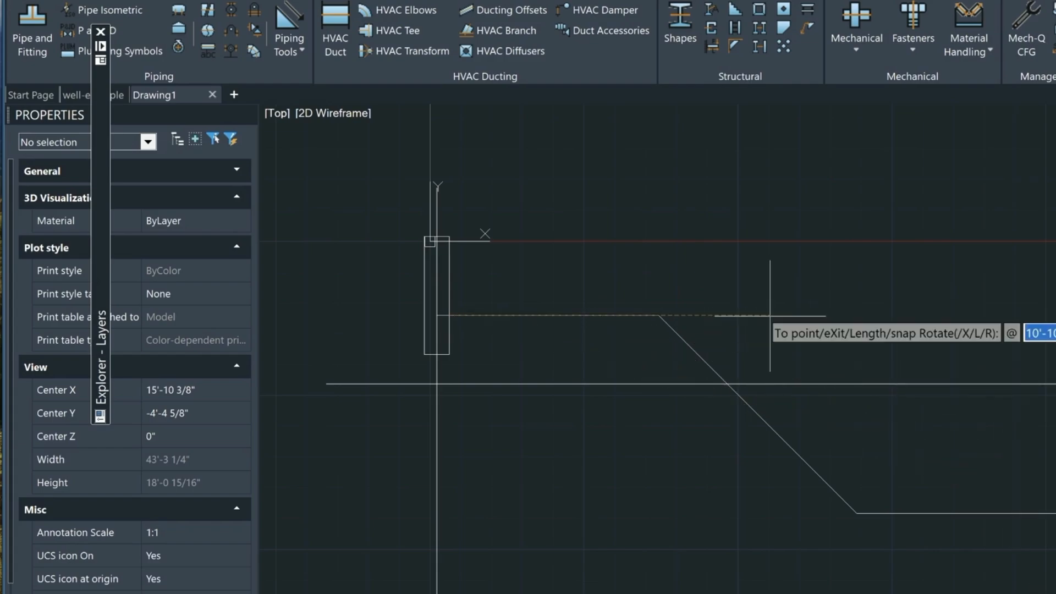
{"action": "type", "text": "12"}
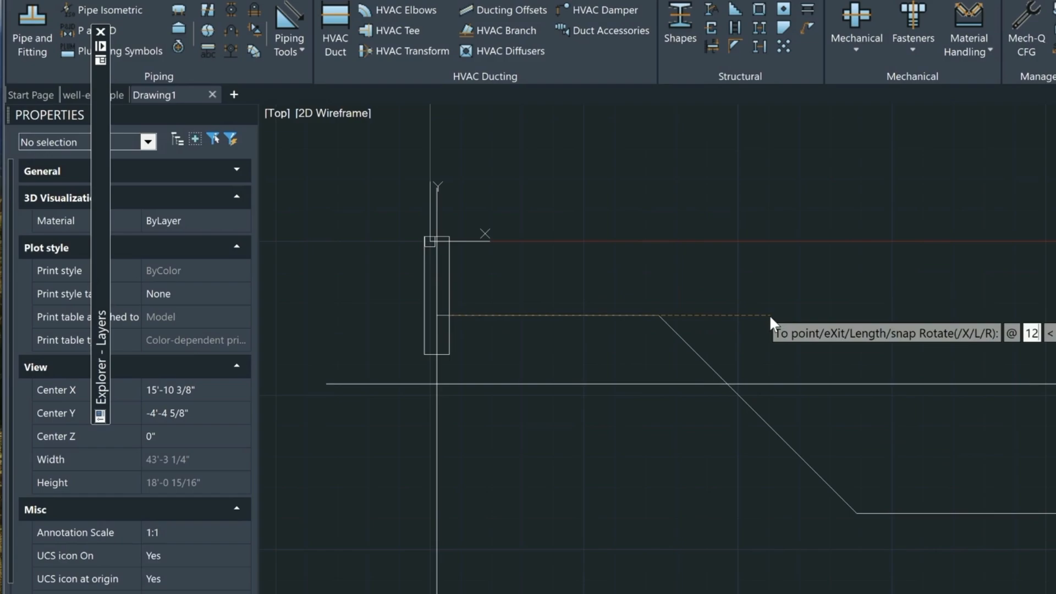
{"action": "key", "text": "Return"}
{"action": "key", "text": "Return"}
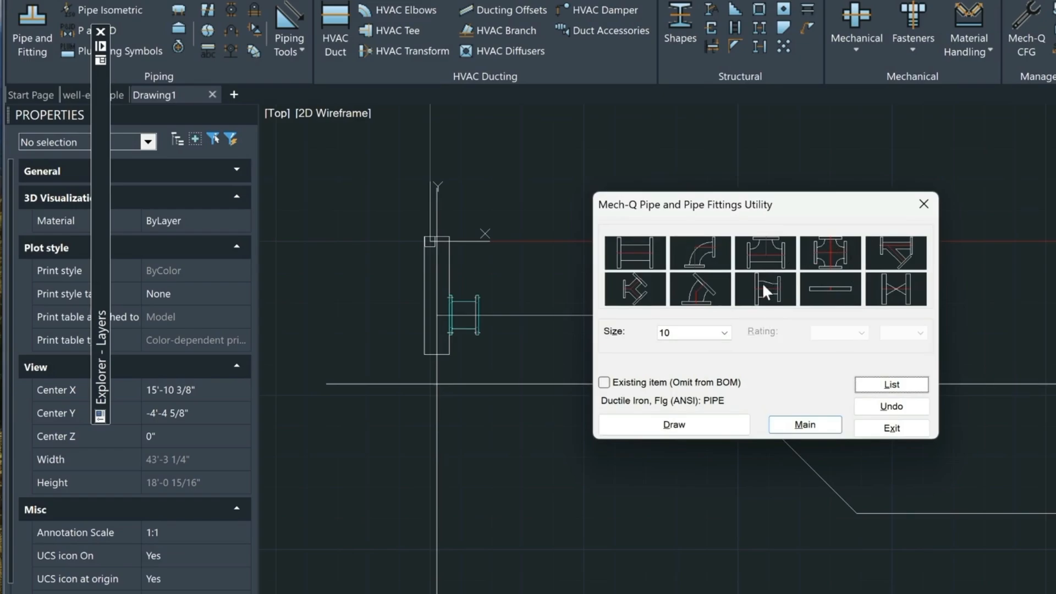
- Insert a 10-inch 45-degree flanged elbow by its center mark at the upper bend, rotated to join the horizontal and diagonal centerlines
{"action": "left_click", "coordinate": [700, 290]}
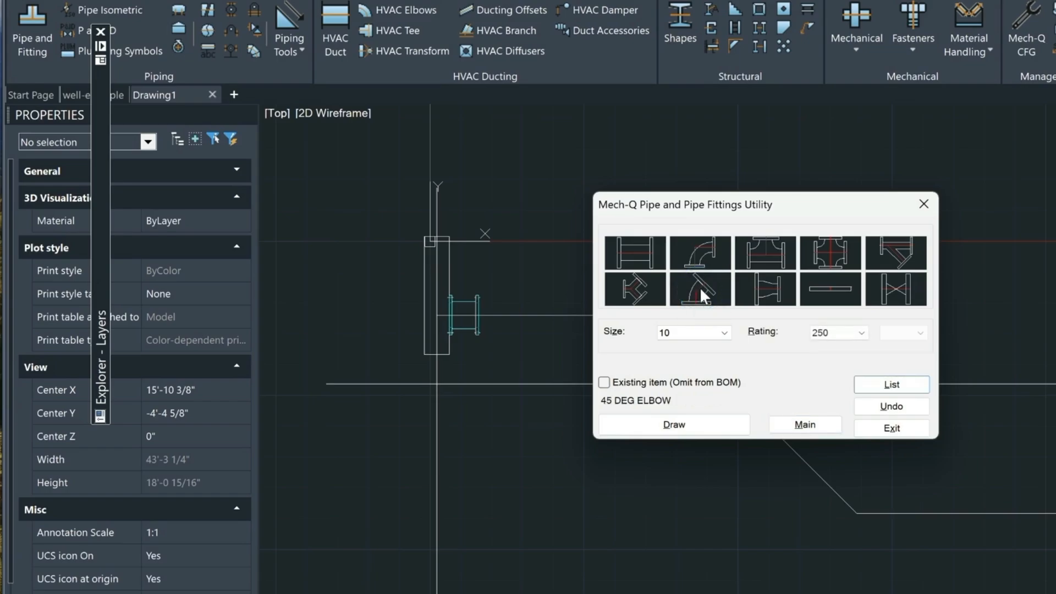
{"action": "left_click", "coordinate": [674, 426]}
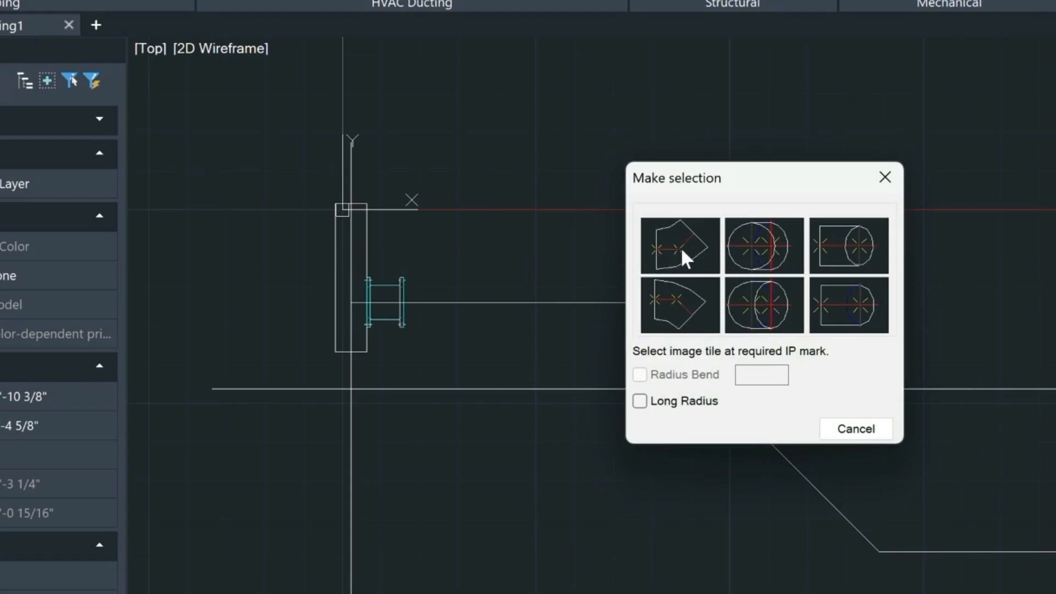
{"action": "left_click", "coordinate": [678, 249]}
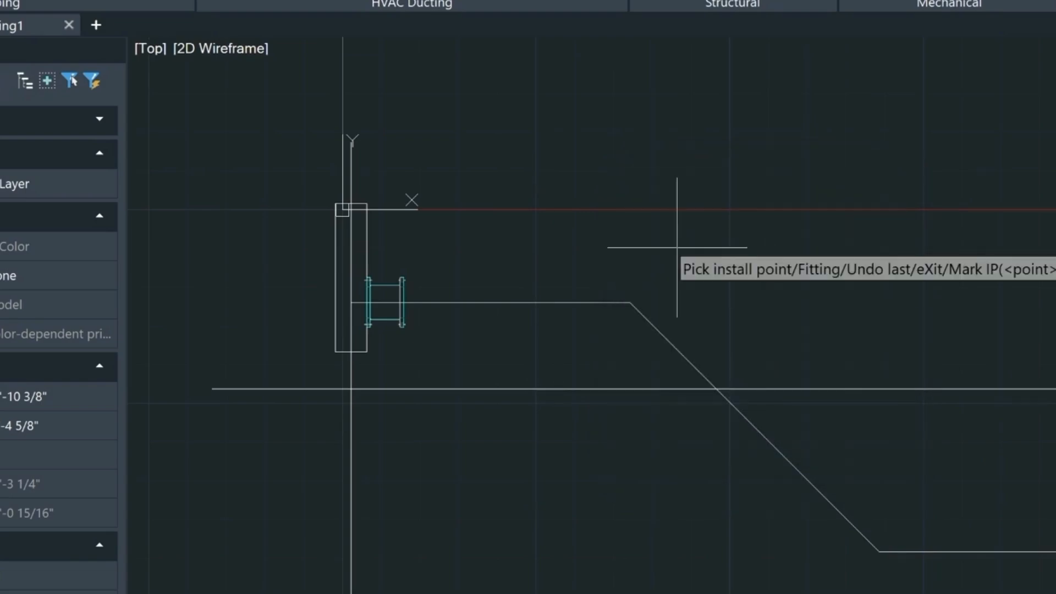
{"action": "left_click", "coordinate": [629, 302]}
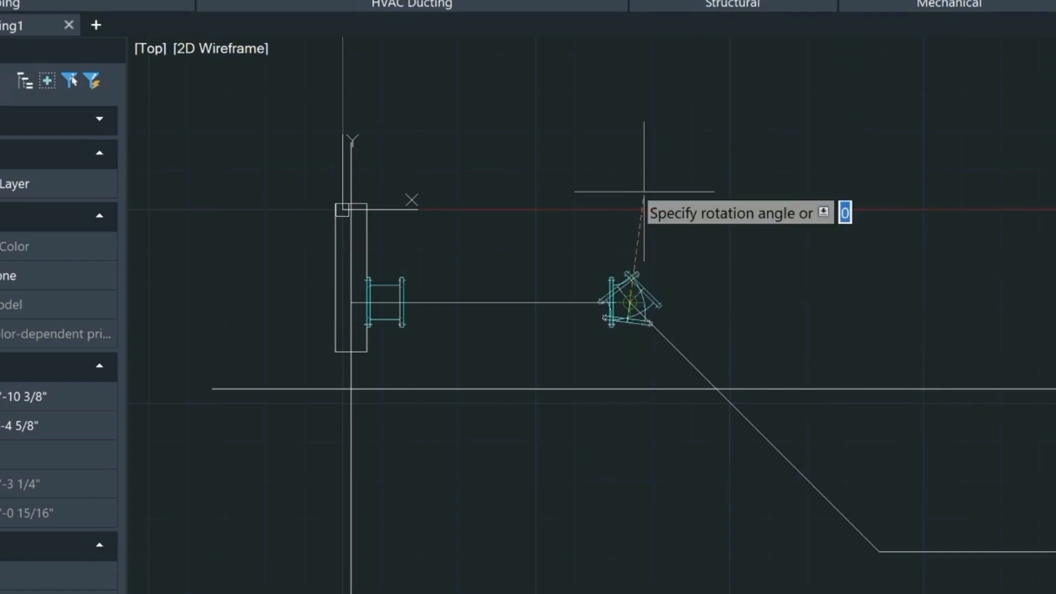
{"action": "left_click", "coordinate": [485, 158]}
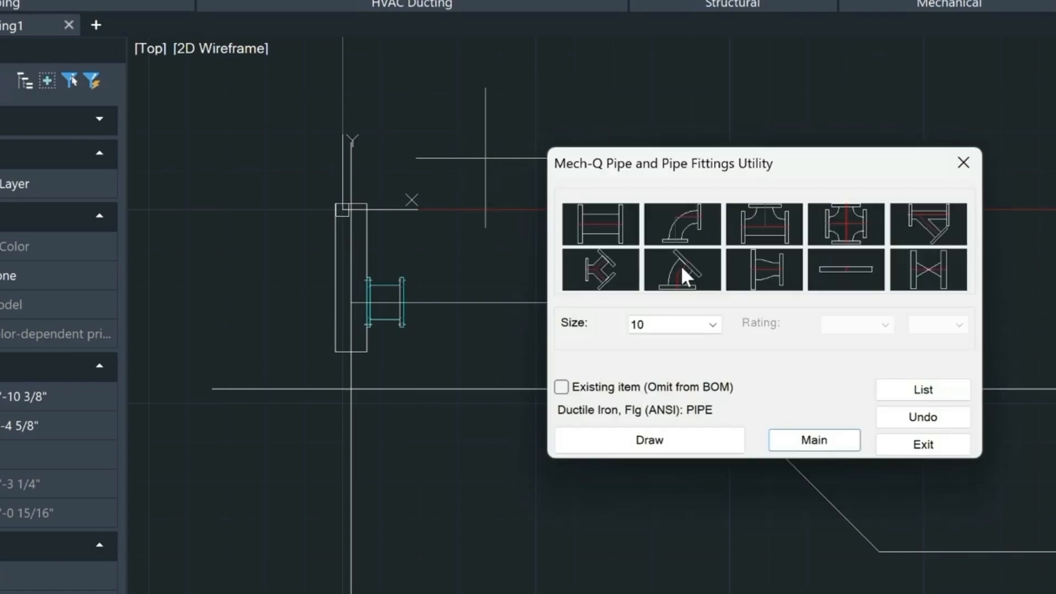
- Insert an opposite-hand 10-inch 45-degree elbow by its center mark at the lower bend, rotated to follow the diagonal and lower horizontal centerlines
{"action": "left_click", "coordinate": [681, 265]}
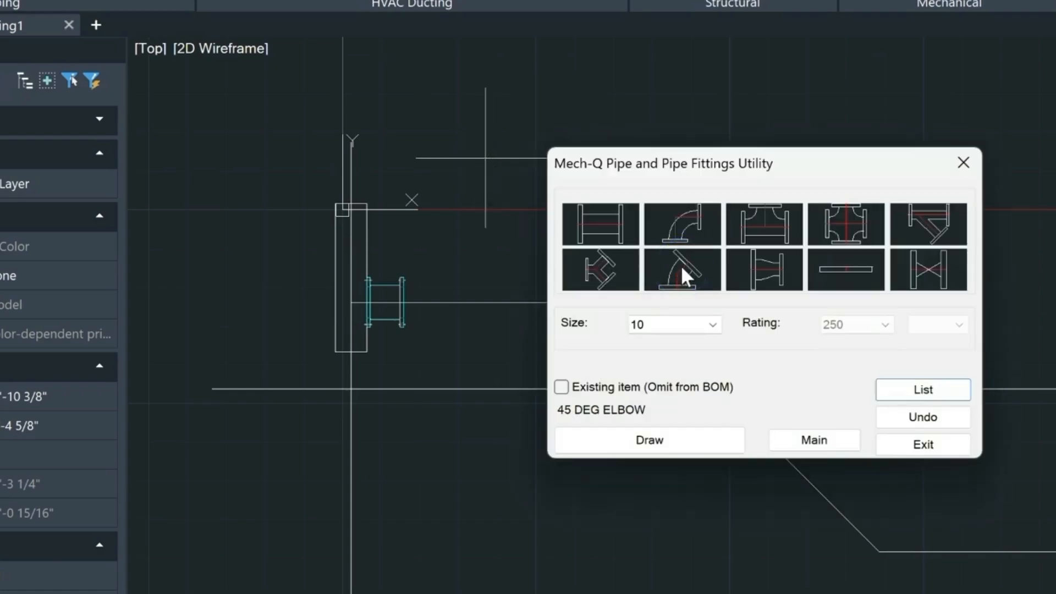
{"action": "left_click", "coordinate": [638, 439]}
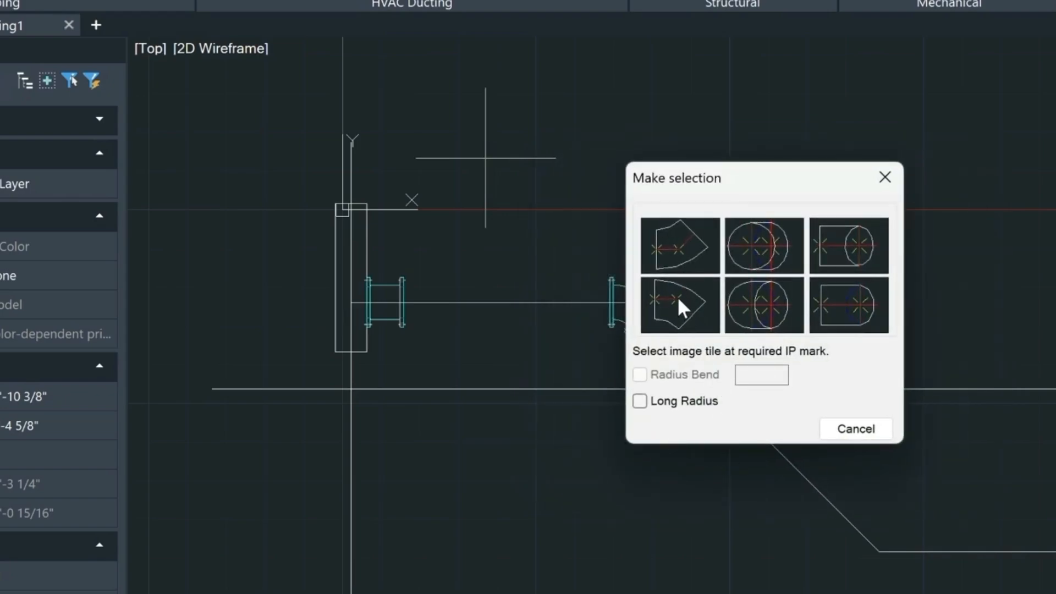
{"action": "left_click", "coordinate": [677, 297]}
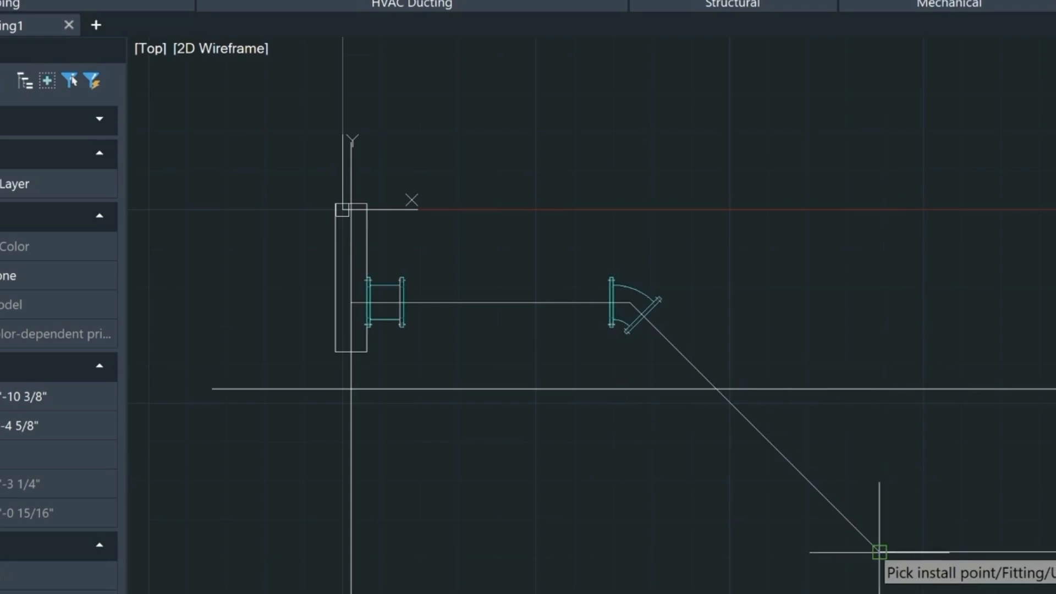
{"action": "left_click", "coordinate": [879, 551]}
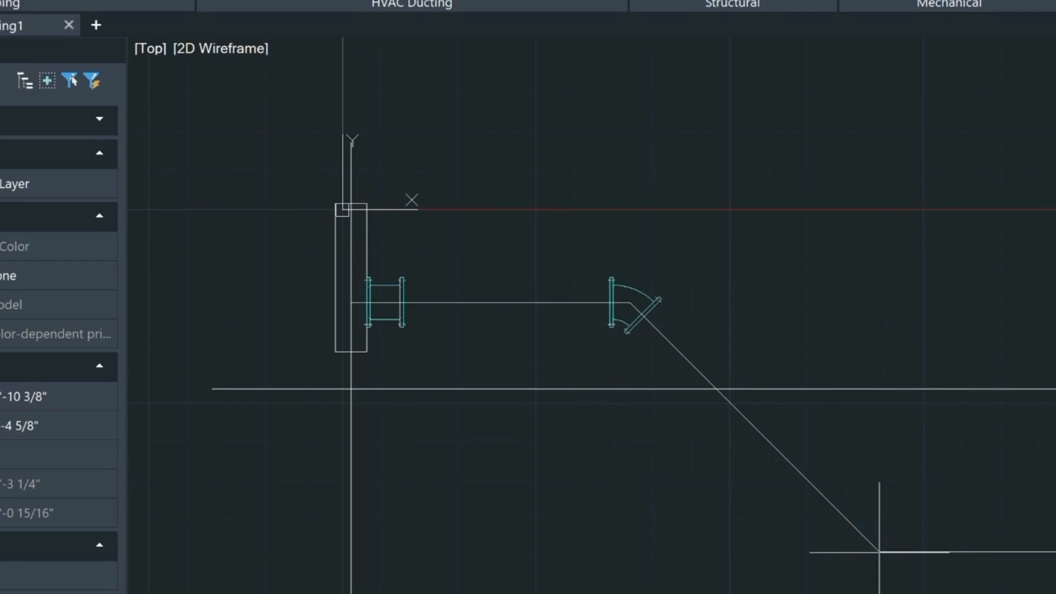
{"action": "left_click", "coordinate": [551, 552]}
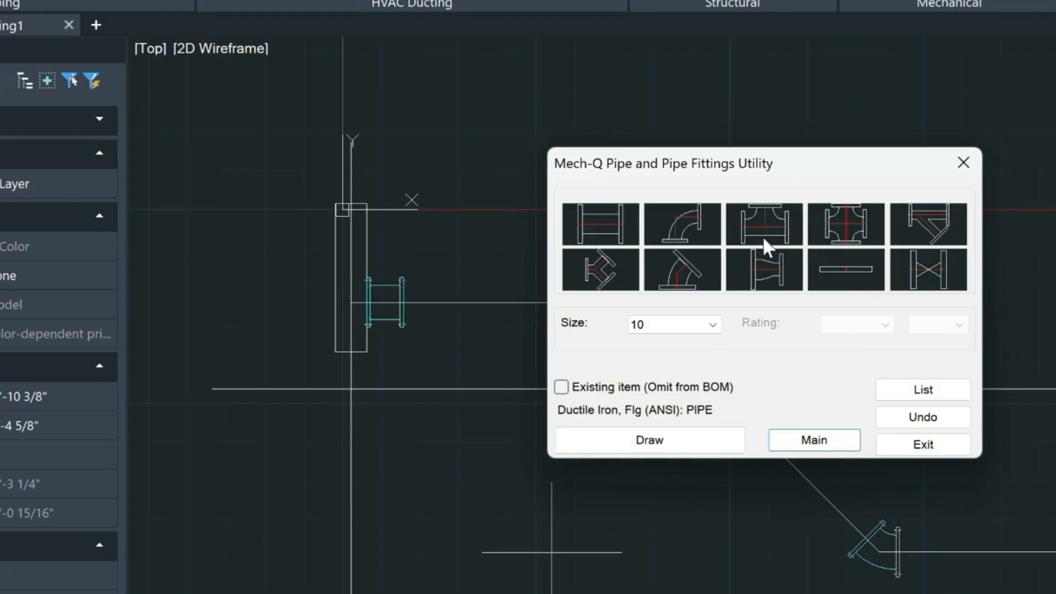
- Insert a 10-inch, 250-rated tee in end-branch view by its left end at the first pipe's right flange, pointing right, without the hidden branch
{"action": "left_click", "coordinate": [764, 219]}
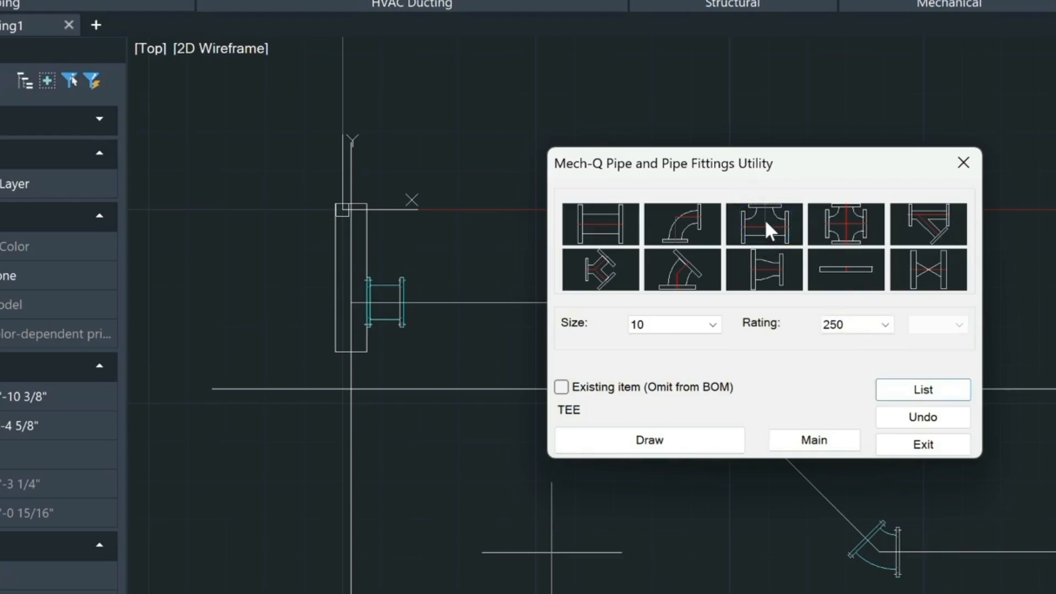
{"action": "left_click", "coordinate": [681, 445]}
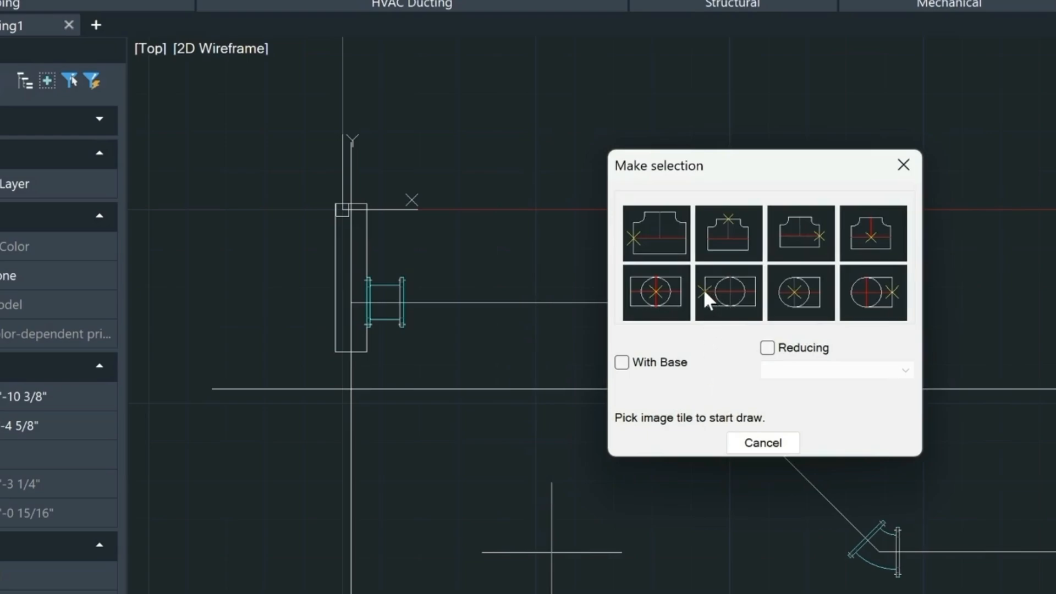
{"action": "left_click", "coordinate": [703, 288]}
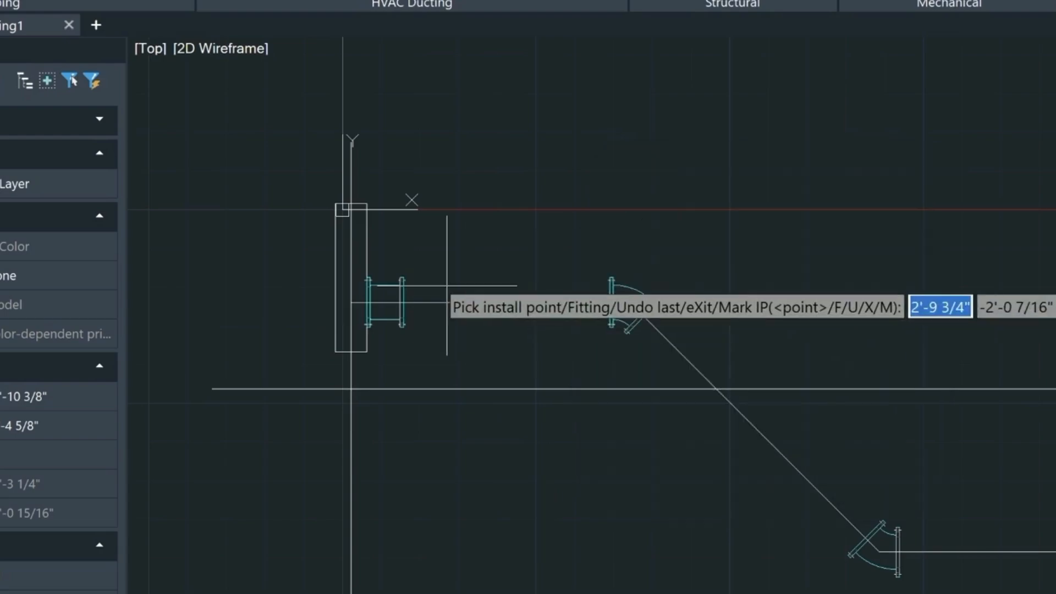
{"action": "left_click", "coordinate": [404, 302]}
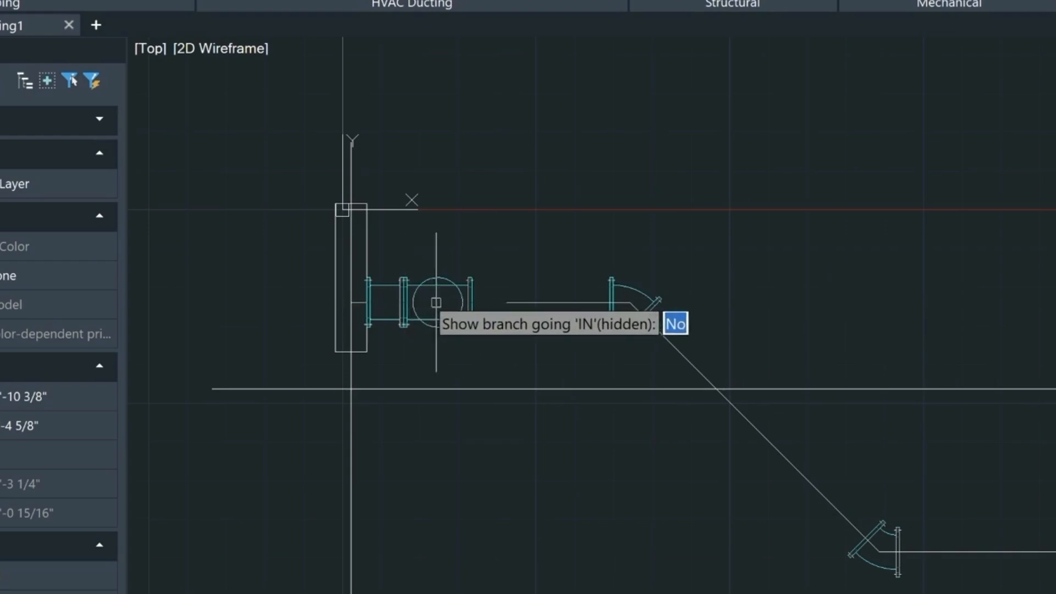
{"action": "key", "text": "Return"}
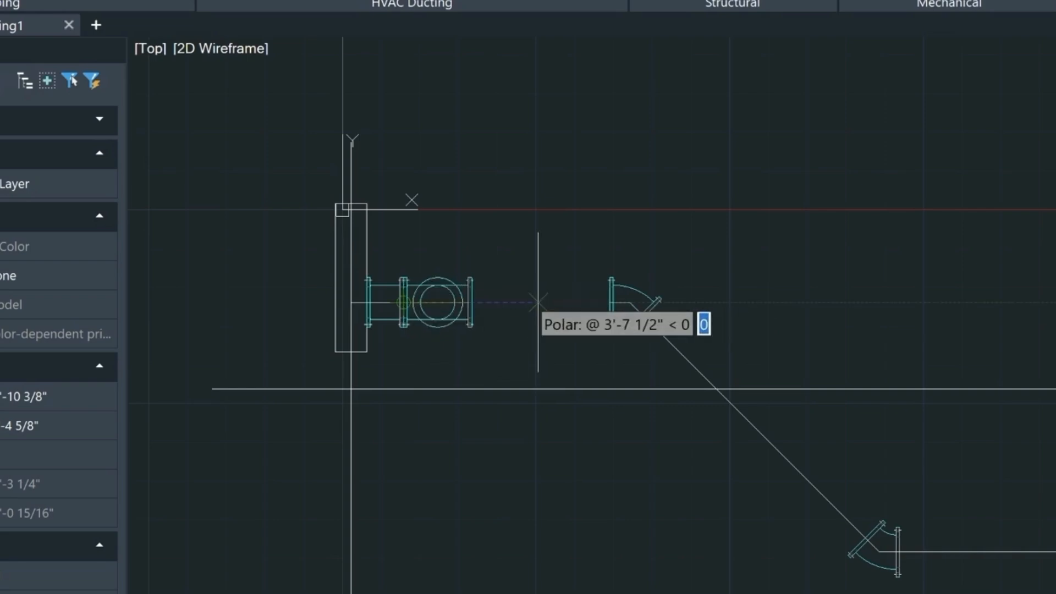
{"action": "left_click", "coordinate": [787, 302]}
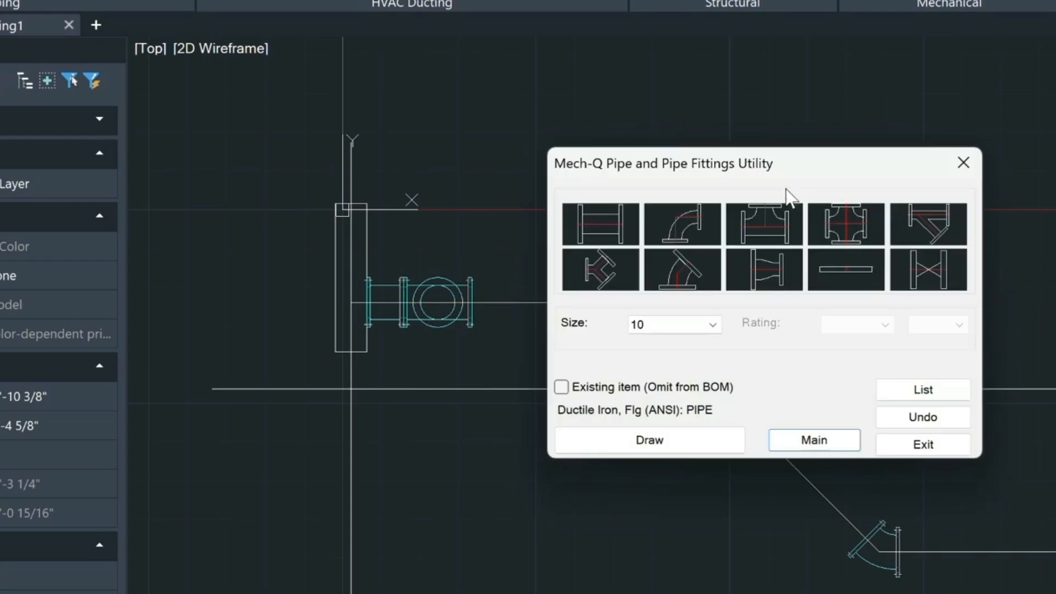
- Insert a 10-inch Check Valve(2) with a 13" overall length at the upper elbow's left flange, directed horizontally toward the well
{"action": "left_click", "coordinate": [924, 273]}
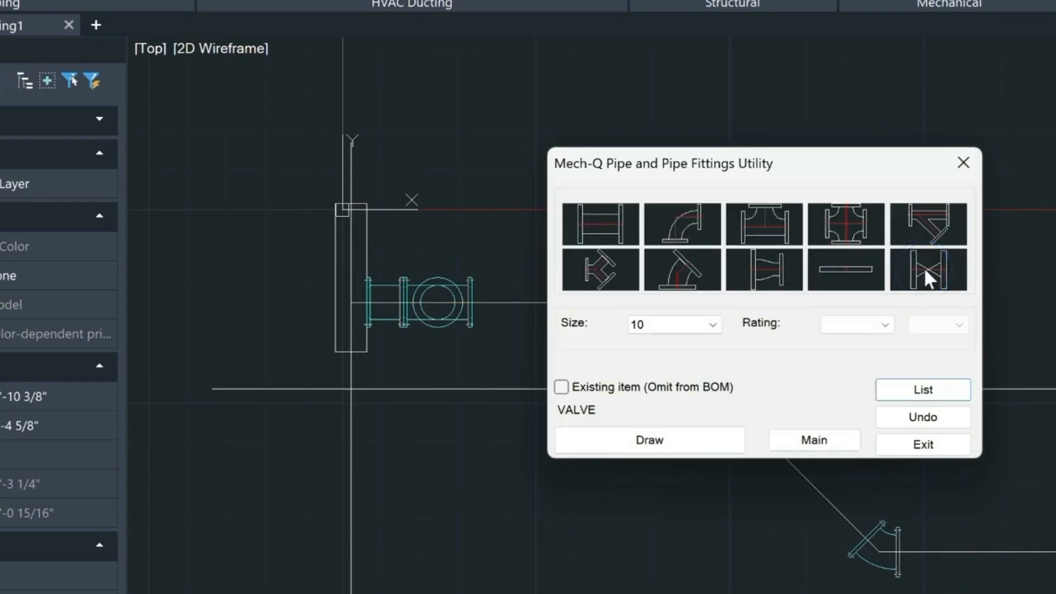
{"action": "left_click", "coordinate": [676, 434]}
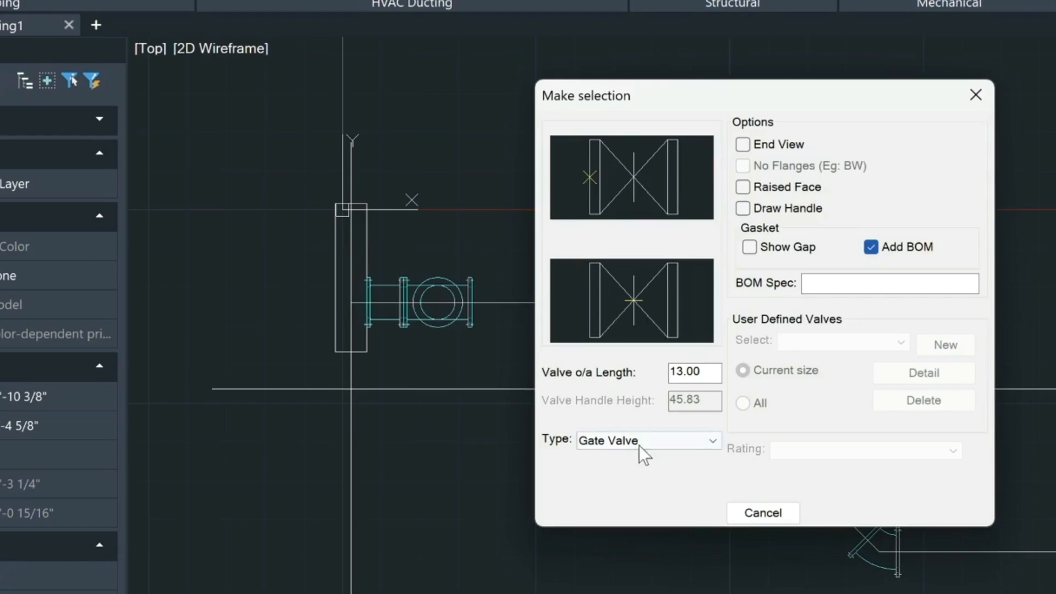
{"action": "left_click", "coordinate": [640, 443]}
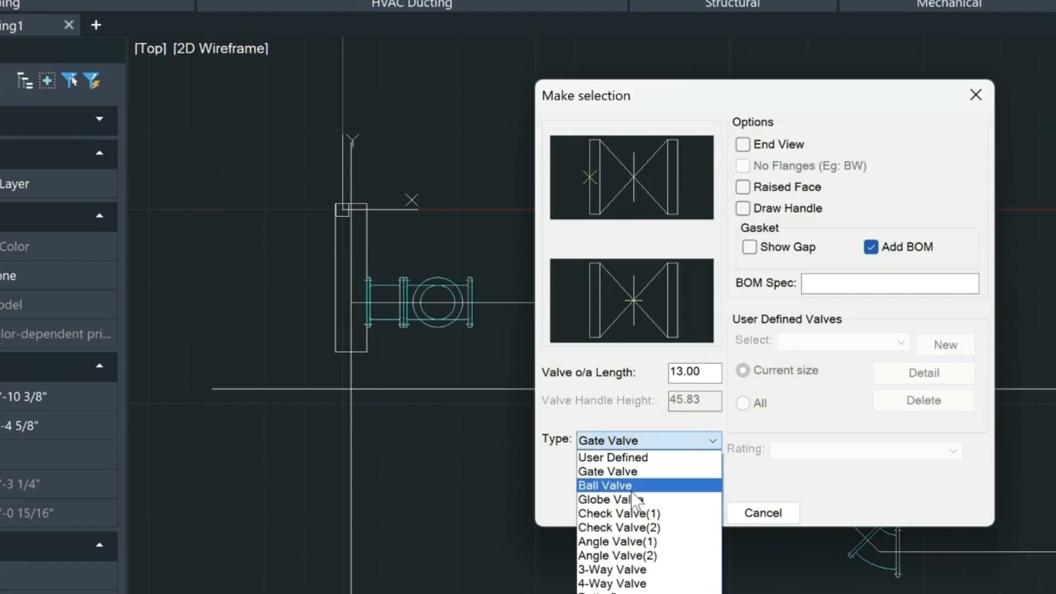
{"action": "left_click", "coordinate": [641, 529]}
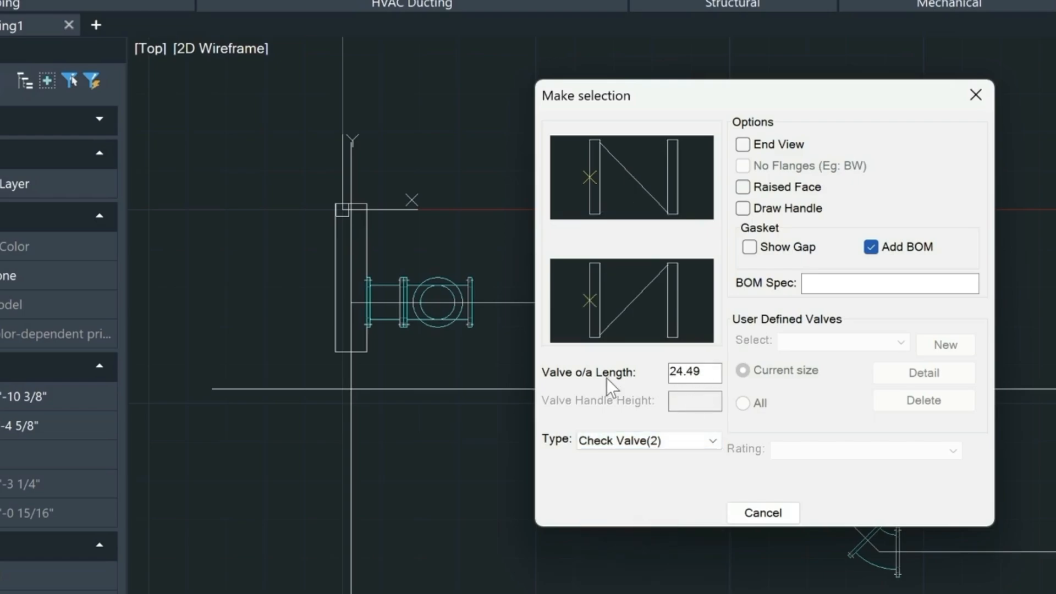
{"action": "left_click_drag", "start_coordinate": [707, 370], "coordinate": [640, 371]}
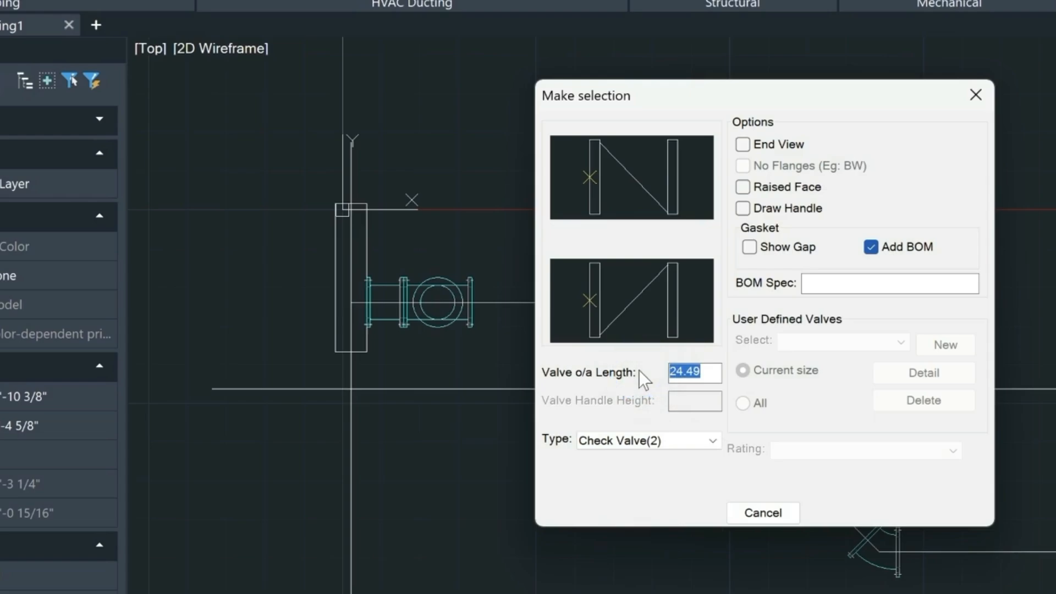
{"action": "type", "text": "13"}
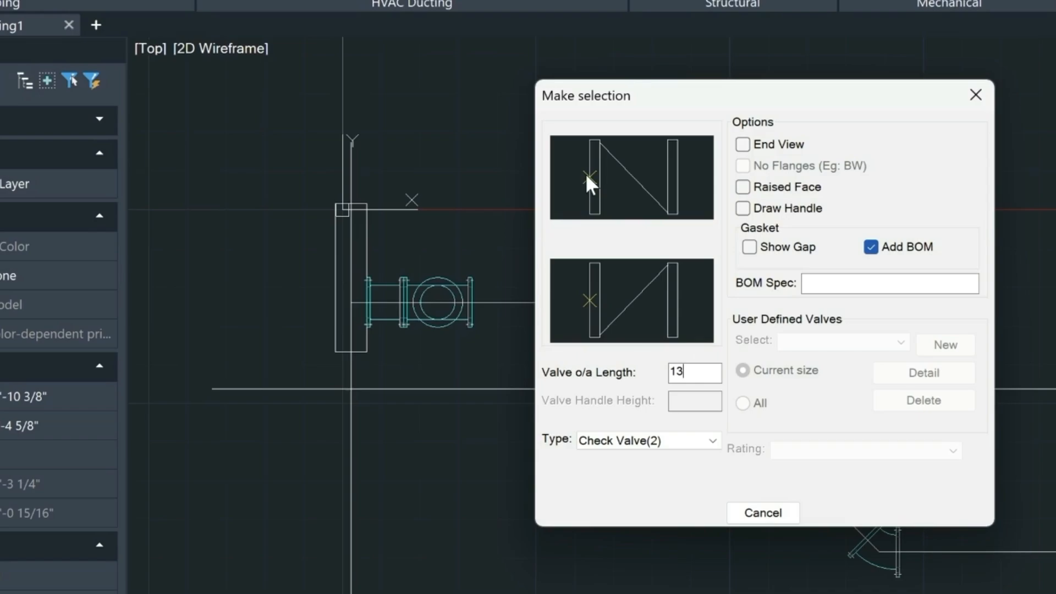
{"action": "left_click", "coordinate": [585, 172]}
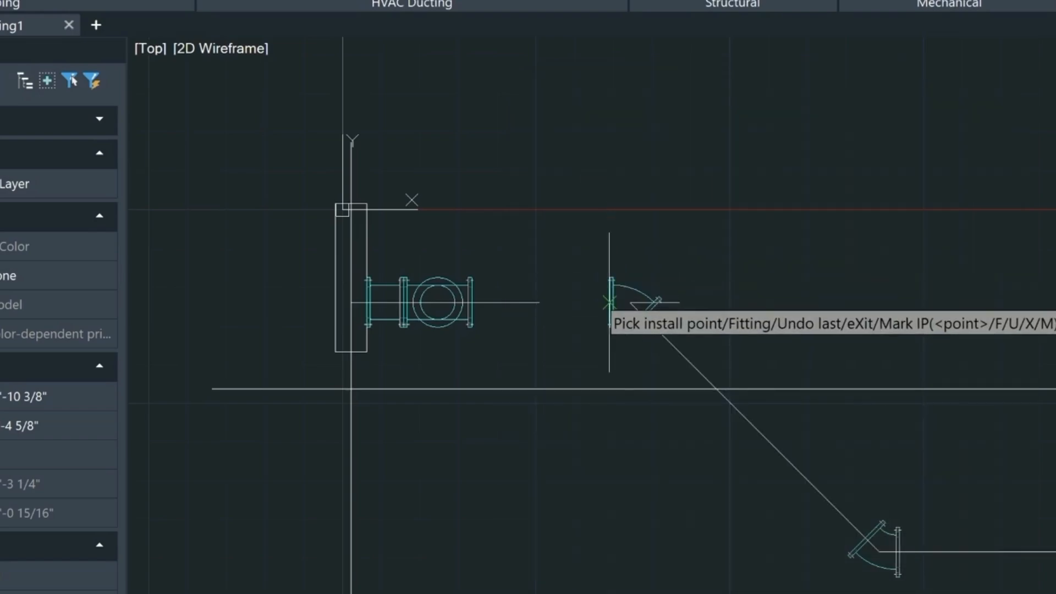
{"action": "left_click", "coordinate": [609, 302]}
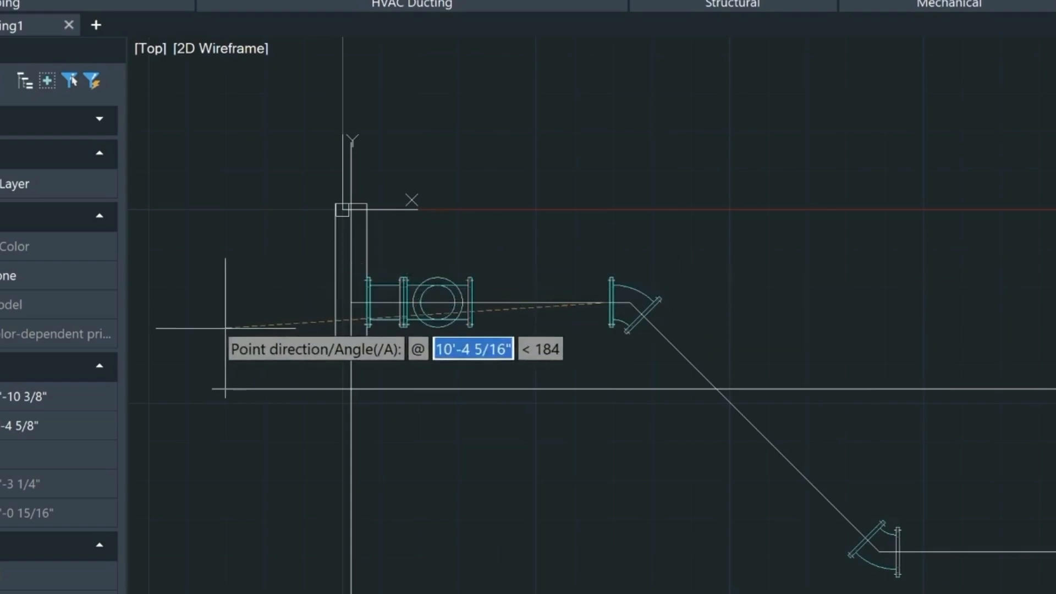
{"action": "left_click", "coordinate": [223, 301]}
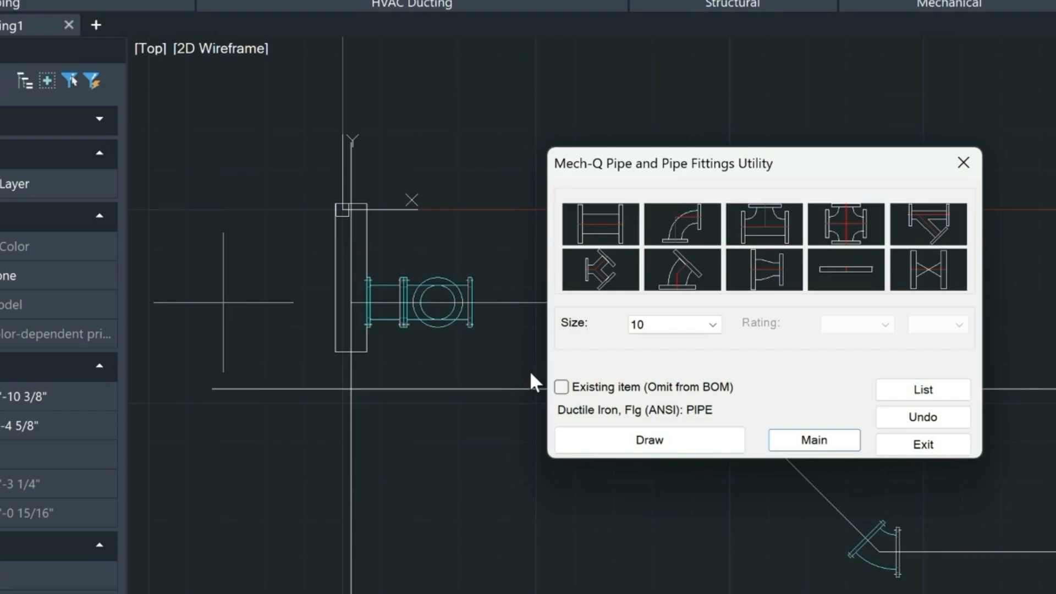
- Move the tee 1'6" horizontally to the right, away from the first pipe
{"action": "scroll", "coordinate": [410, 251], "scroll_direction": "up", "scroll_amount": 4}
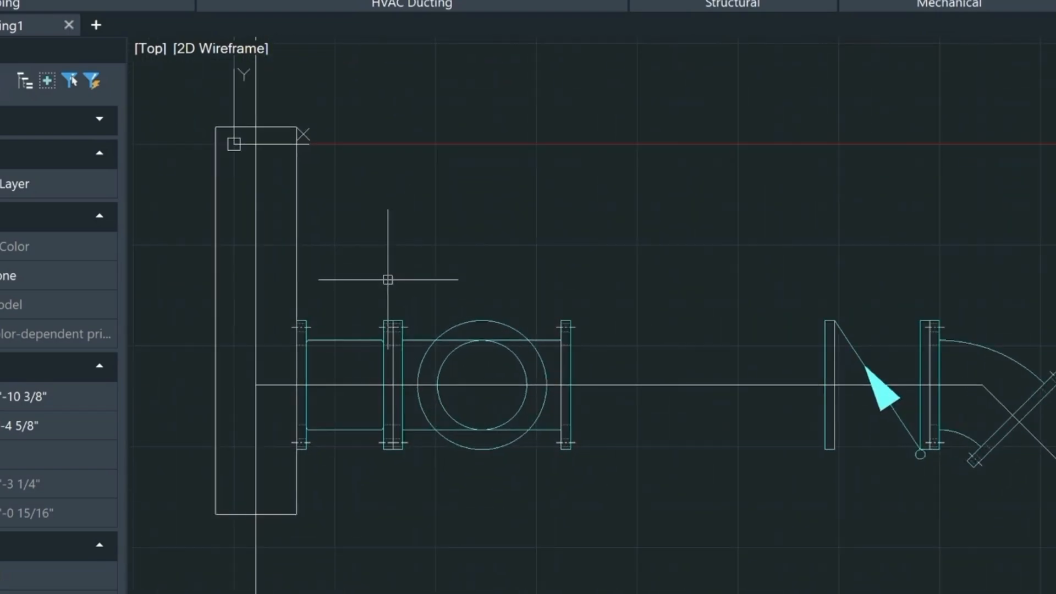
{"action": "left_click", "coordinate": [617, 502]}
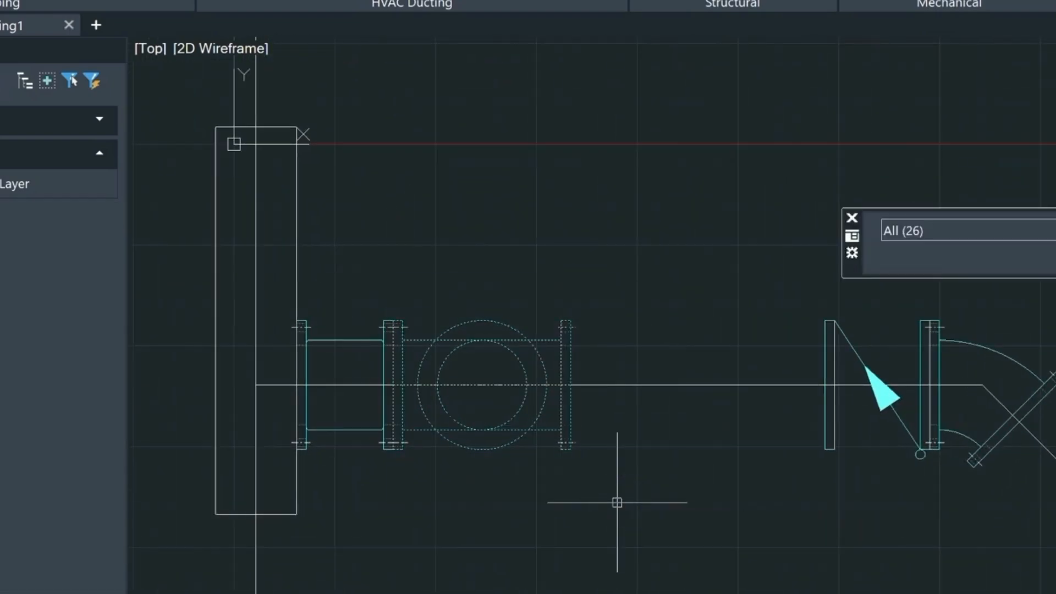
{"action": "type", "text": "m"}
{"action": "key", "text": "Return"}
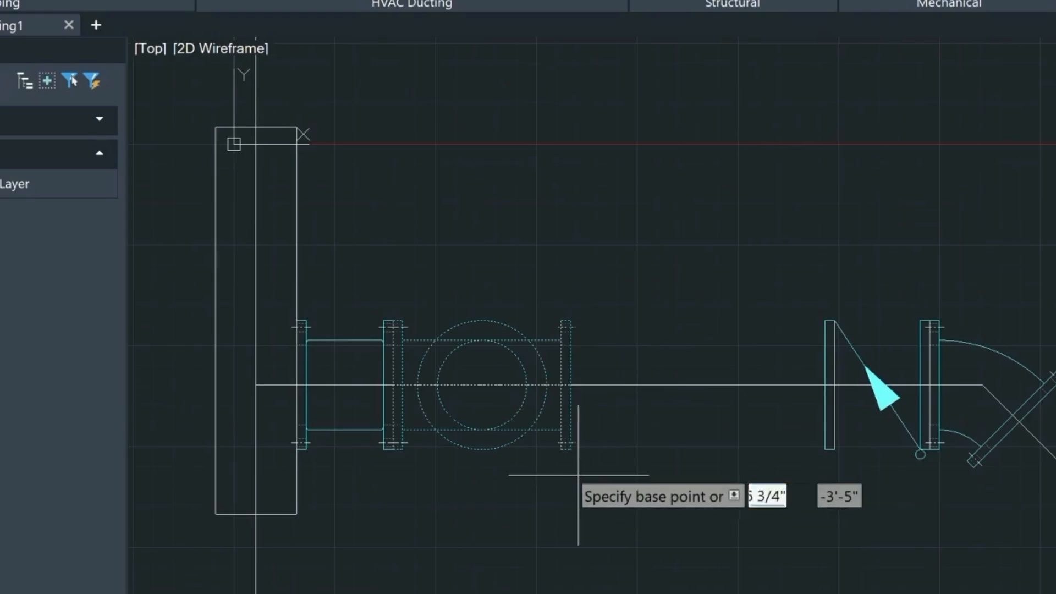
{"action": "left_click", "coordinate": [525, 480]}
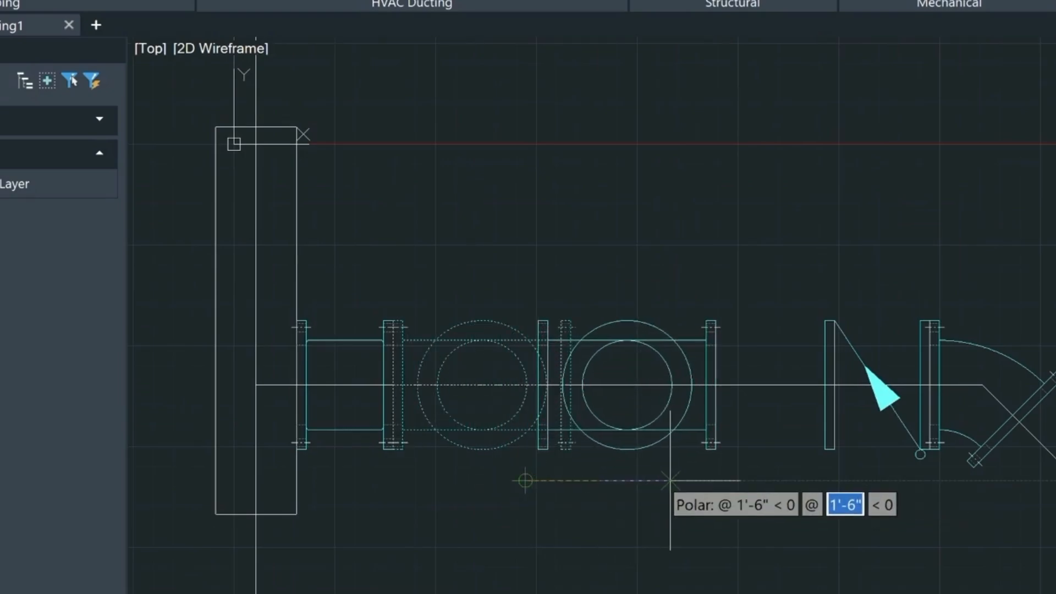
{"action": "type", "text": "1'6"}
{"action": "key", "text": "Return"}
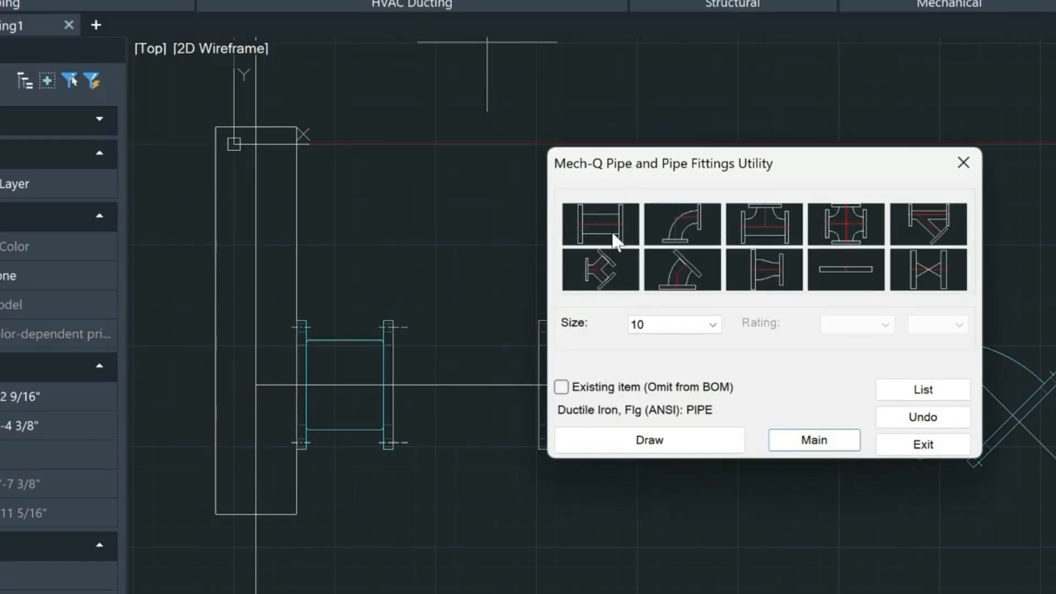
- Draw 10-inch pipes flanged at both ends from the first pipe to the tee and from the tee to the check valve
{"action": "left_click", "coordinate": [608, 230]}
{"action": "left_click", "coordinate": [652, 440]}
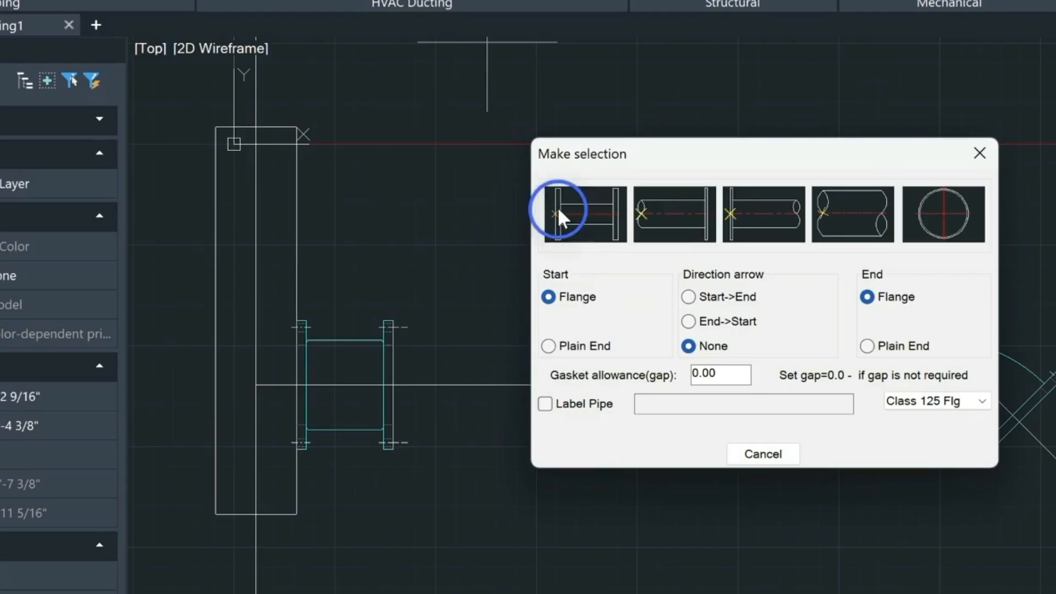
{"action": "left_click", "coordinate": [557, 207]}
{"action": "left_click", "coordinate": [536, 385]}
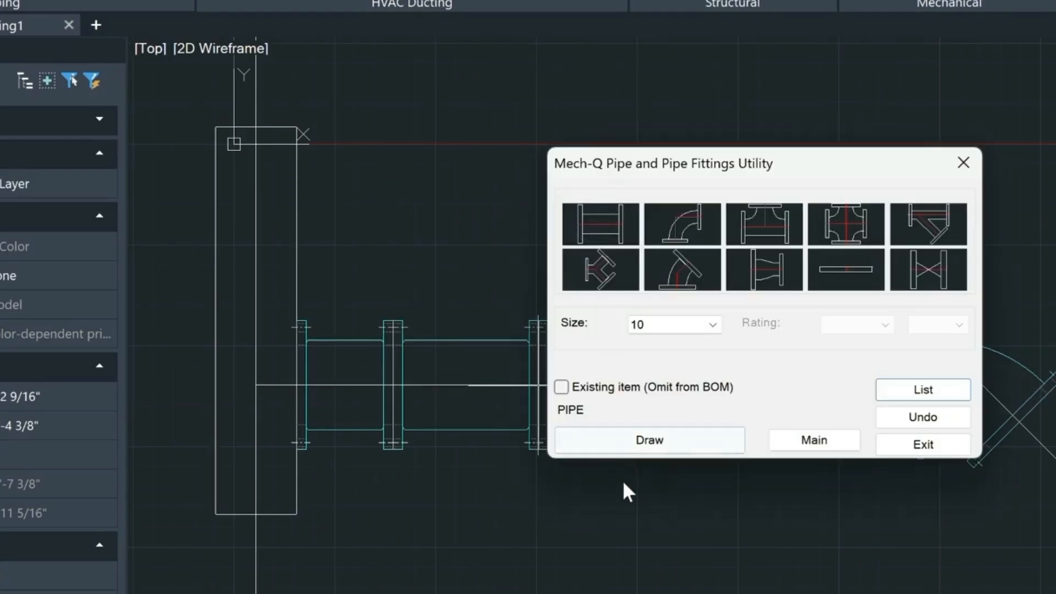
{"action": "left_click", "coordinate": [665, 444]}
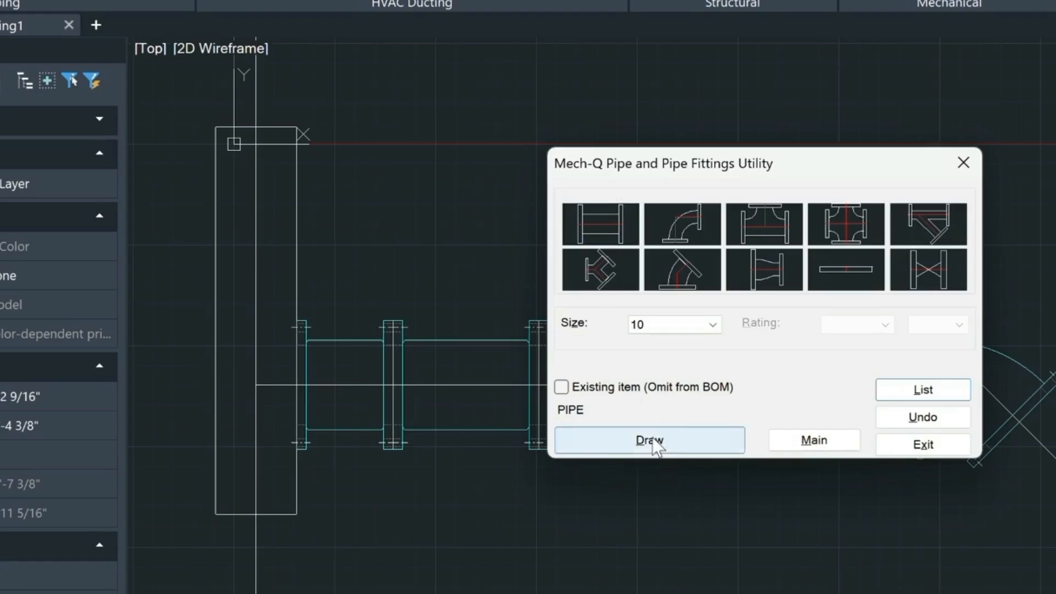
- Draw a 10-inch flanged pipe along the diagonal centerline, joining the upper elbow's outlet flange to the lower elbow
{"action": "left_click", "coordinate": [653, 440]}
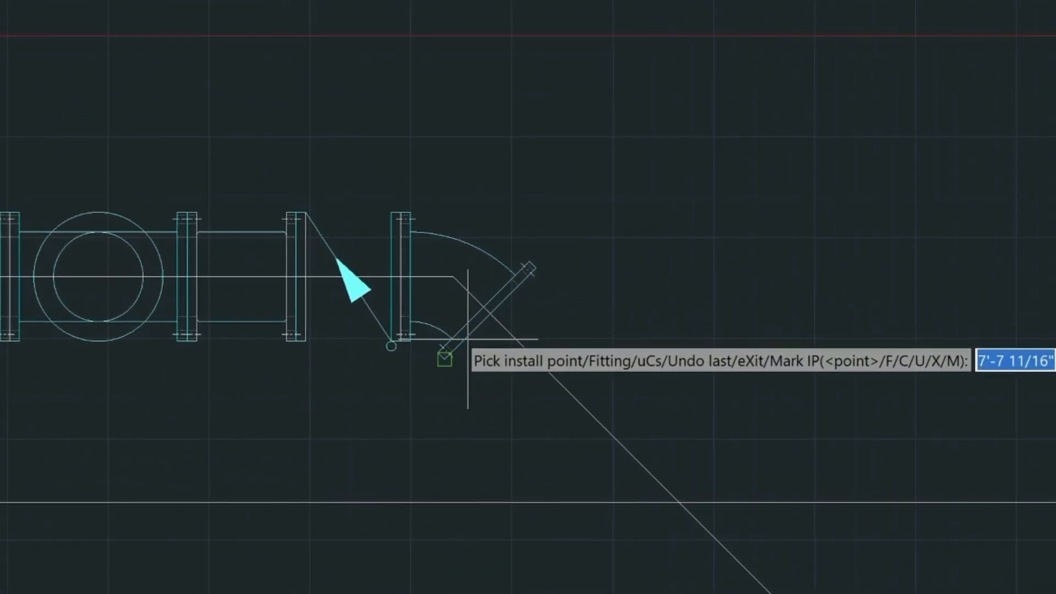
{"action": "left_click", "coordinate": [374, 196]}
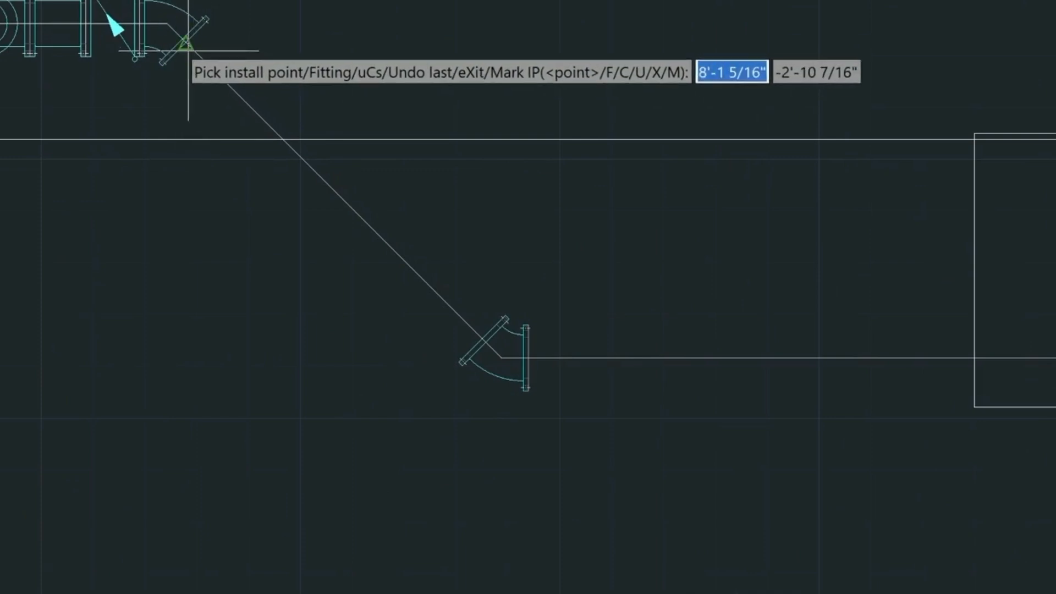
{"action": "left_click", "coordinate": [188, 50]}
{"action": "left_click", "coordinate": [474, 348]}
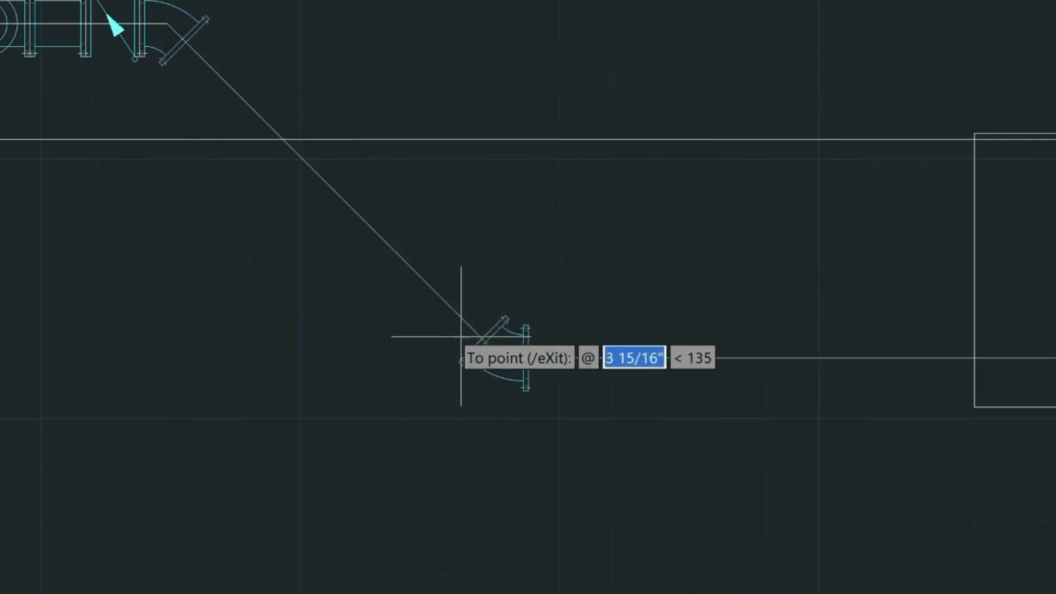
{"action": "left_click", "coordinate": [414, 331]}
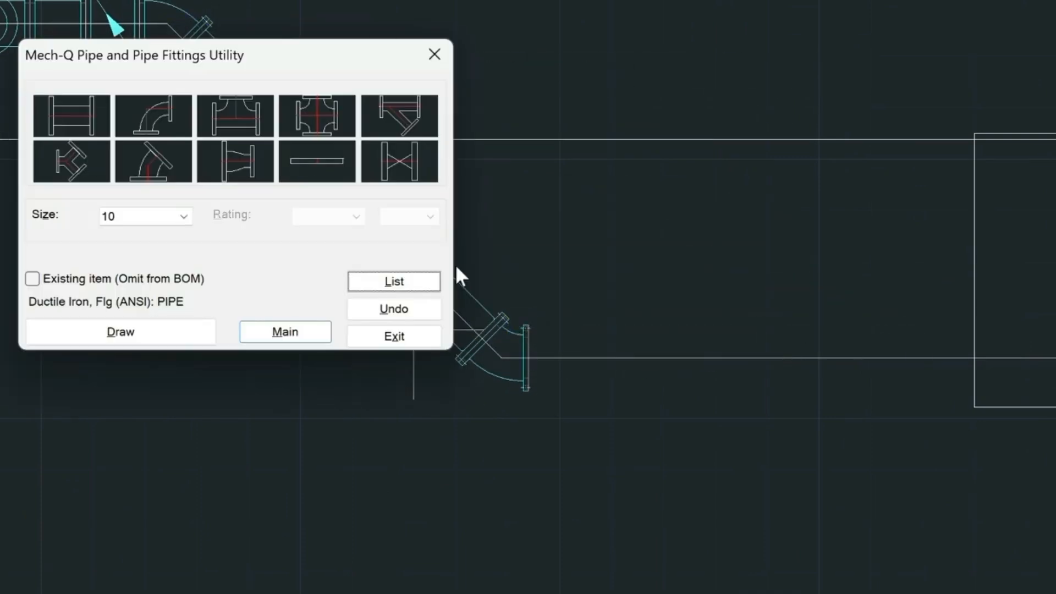
- Draw an 8" long, 10-inch pipe flanged at both ends, starting at the lower centerline's right end and running horizontally right
{"action": "left_click", "coordinate": [61, 114]}
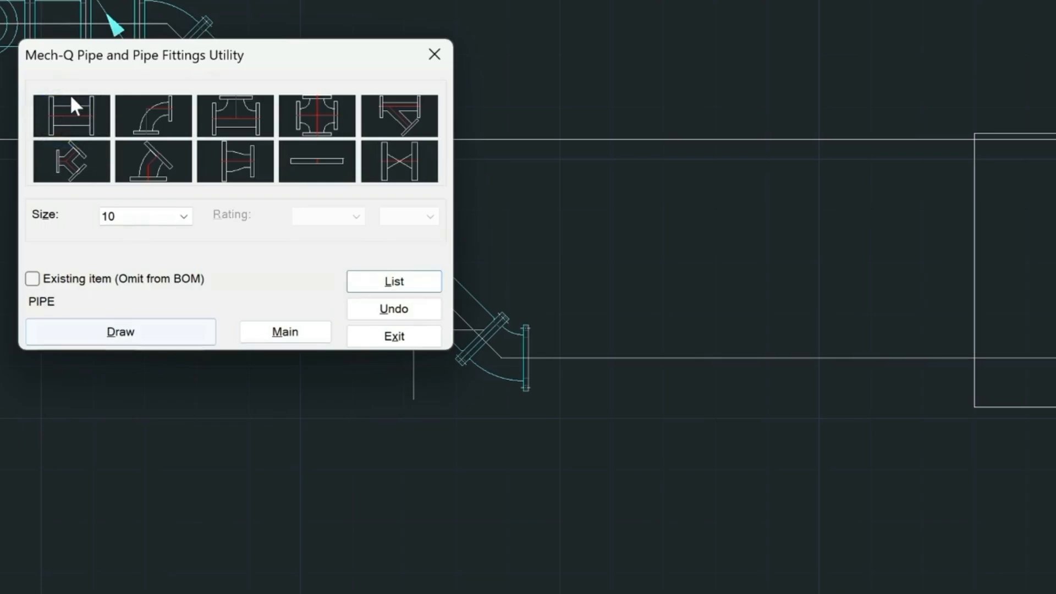
{"action": "left_click", "coordinate": [69, 117]}
{"action": "left_click", "coordinate": [109, 336]}
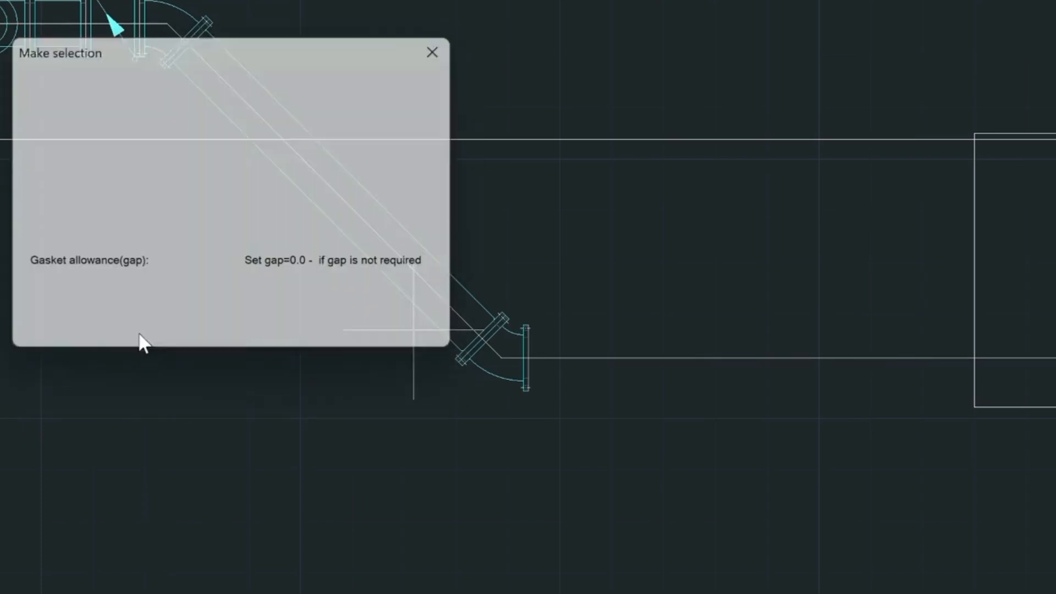
{"action": "left_click", "coordinate": [18, 82]}
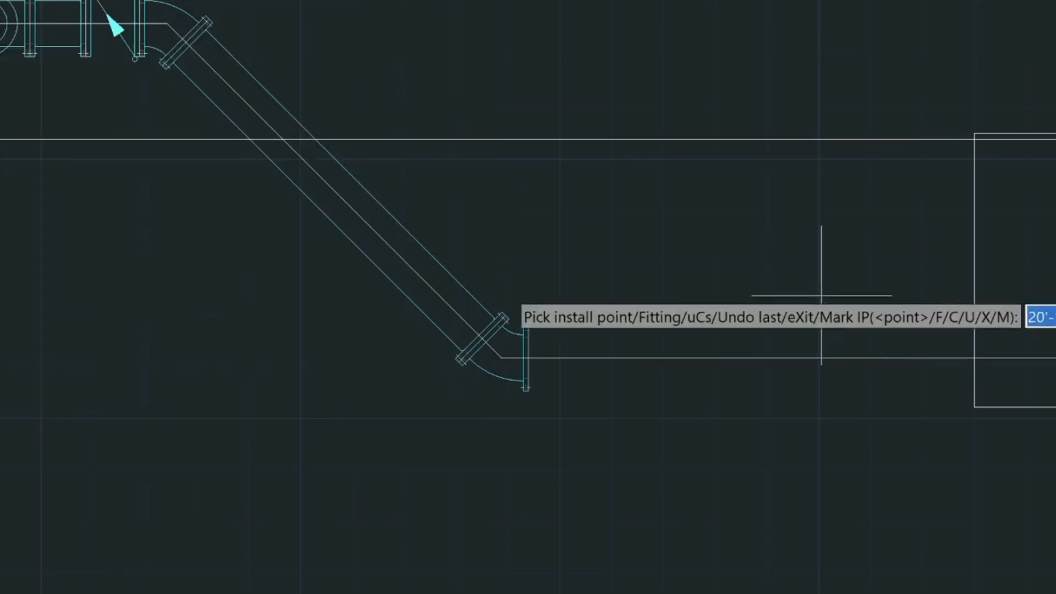
{"action": "mouse_move", "coordinate": [821, 295]}
{"action": "middle_mouse_down"}
{"action": "mouse_move", "coordinate": [434, 239]}
{"action": "mouse_move", "coordinate": [353, 238]}
{"action": "middle_mouse_up"}
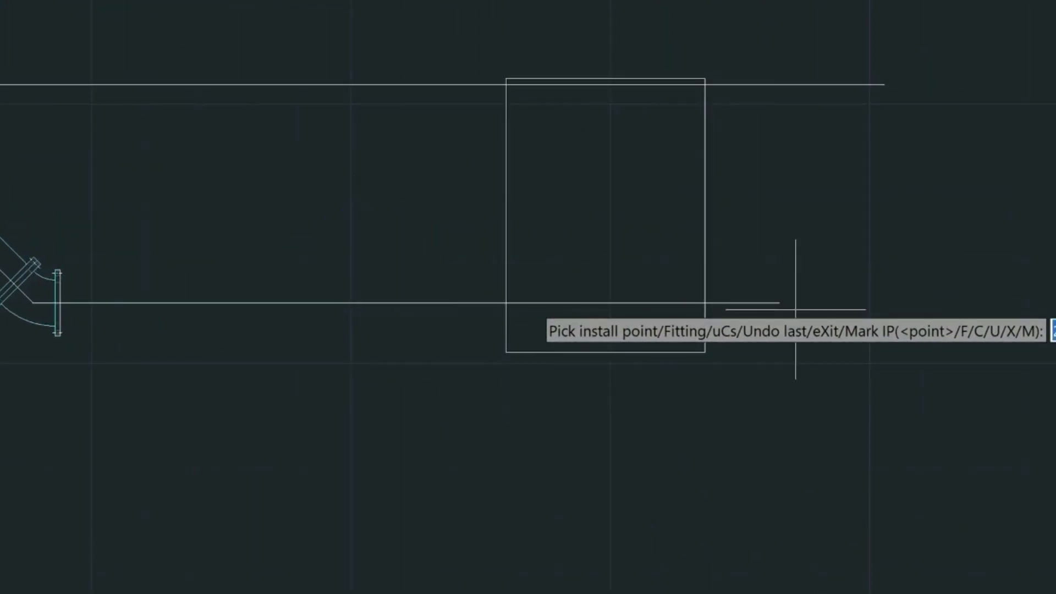
{"action": "left_click", "coordinate": [778, 302]}
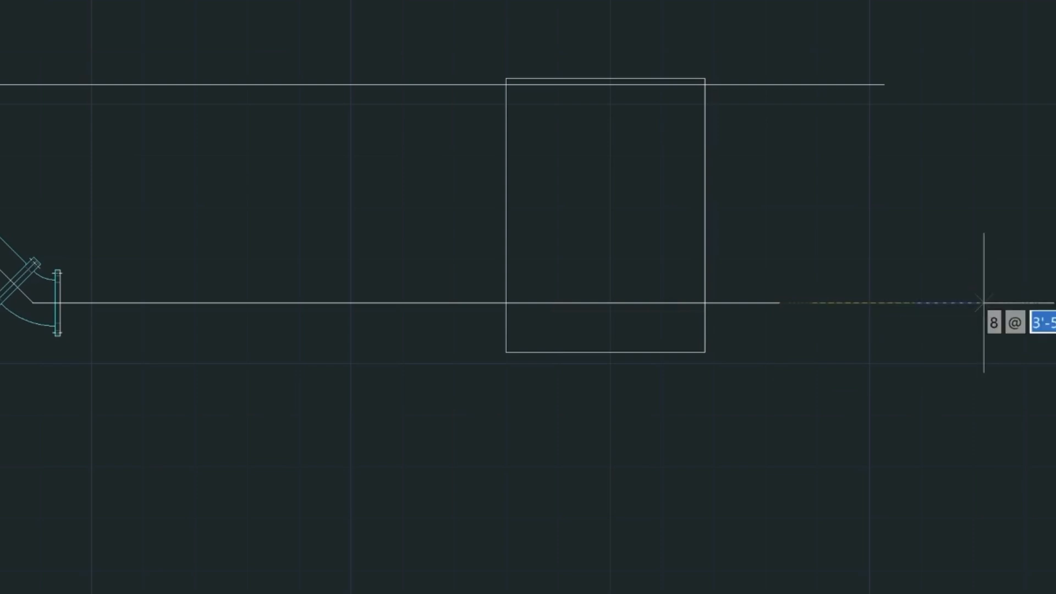
{"action": "key", "text": "Return"}
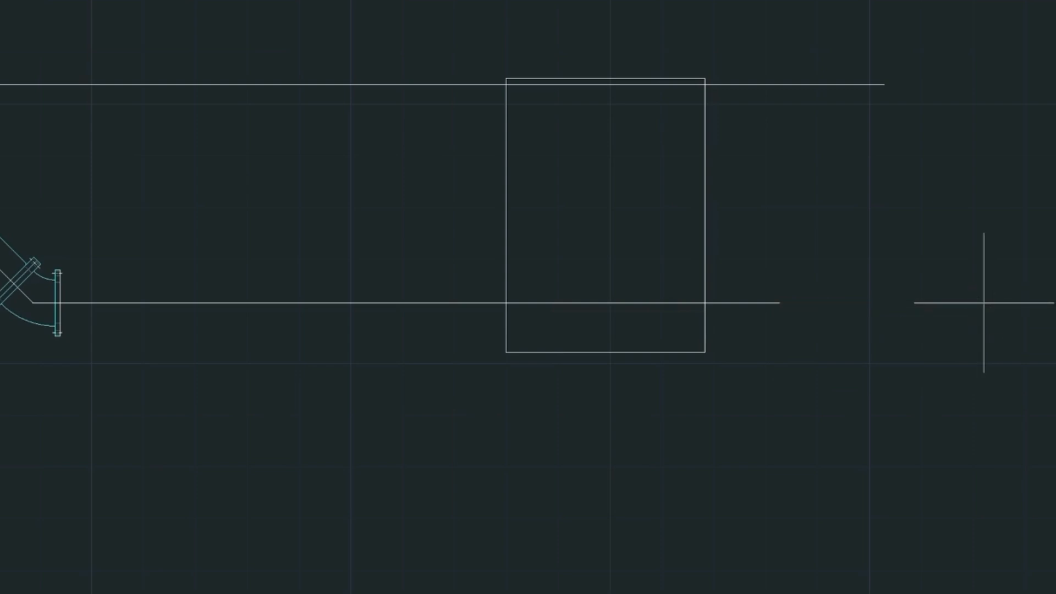
- Move the 8" flanged pipe horizontally from its top edge's midpoint to midway between the two vertical sides of the large rectangle
{"action": "left_click", "coordinate": [415, 346]}
{"action": "scroll", "coordinate": [711, 322], "scroll_direction": "up", "scroll_amount": 3}
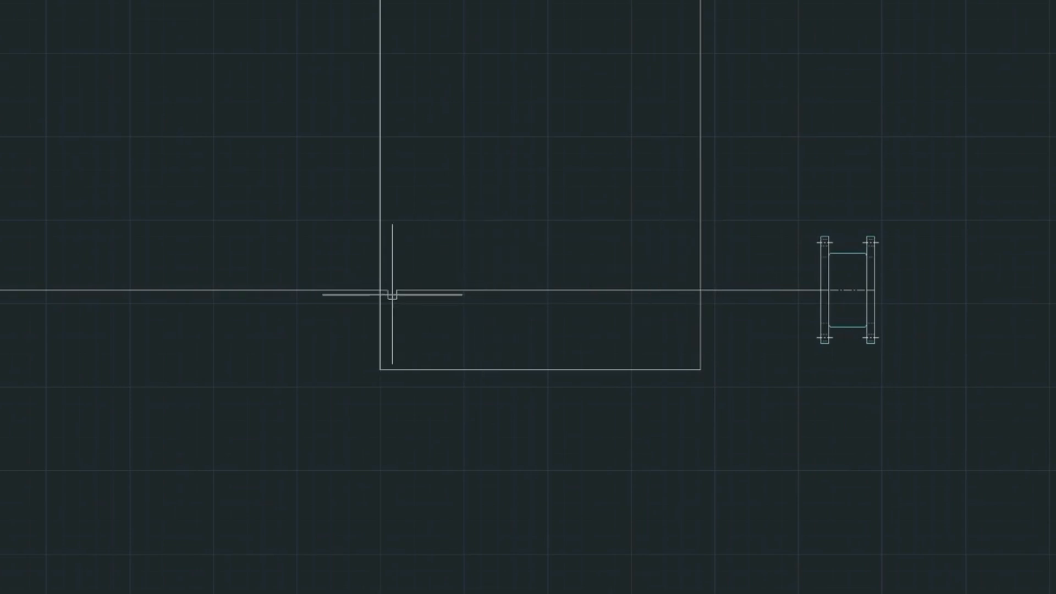
{"action": "left_click", "coordinate": [801, 207]}
{"action": "left_click", "coordinate": [887, 357]}
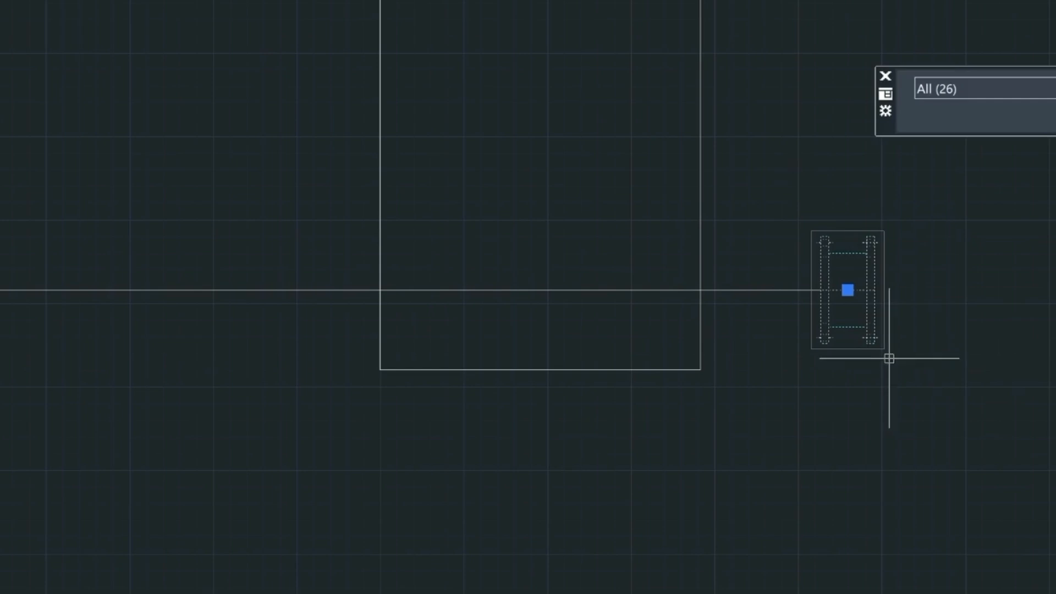
{"action": "type", "text": "m"}
{"action": "key", "text": "Return"}
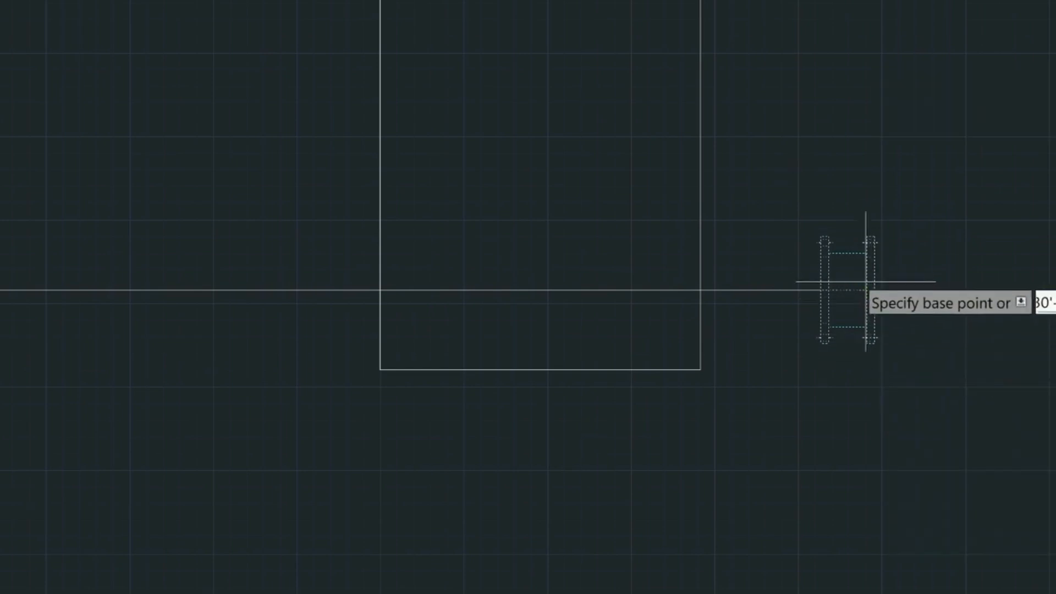
{"action": "left_click", "coordinate": [853, 252]}
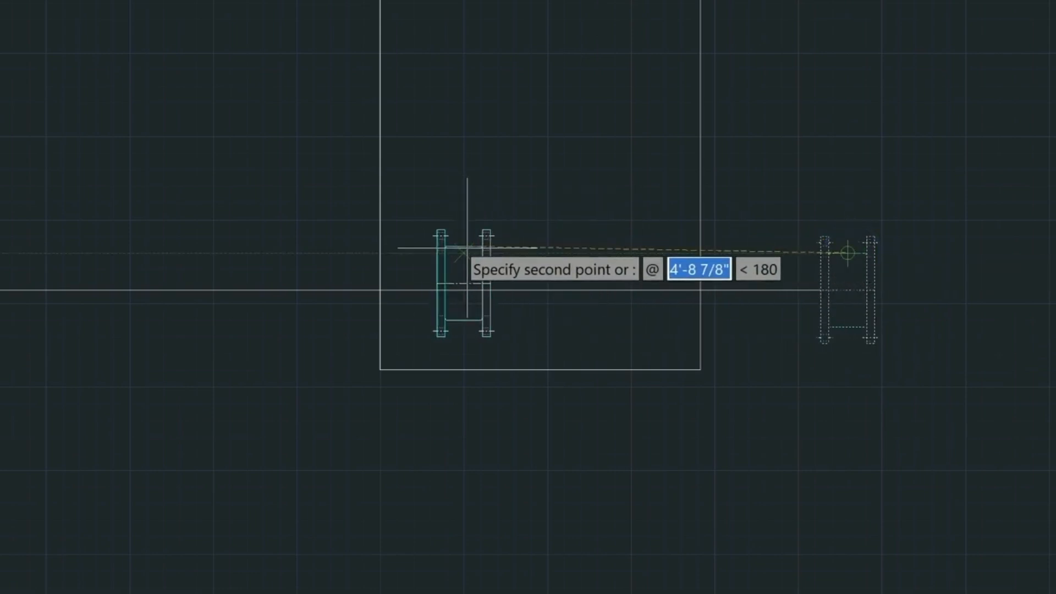
{"action": "type", "text": "m2p"}
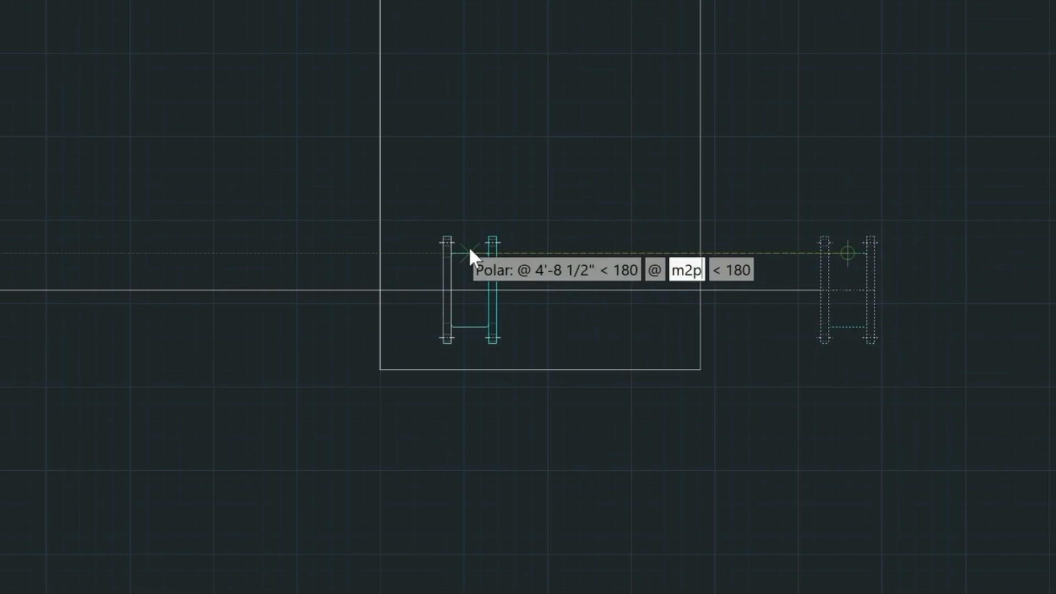
{"action": "key", "text": "Return"}
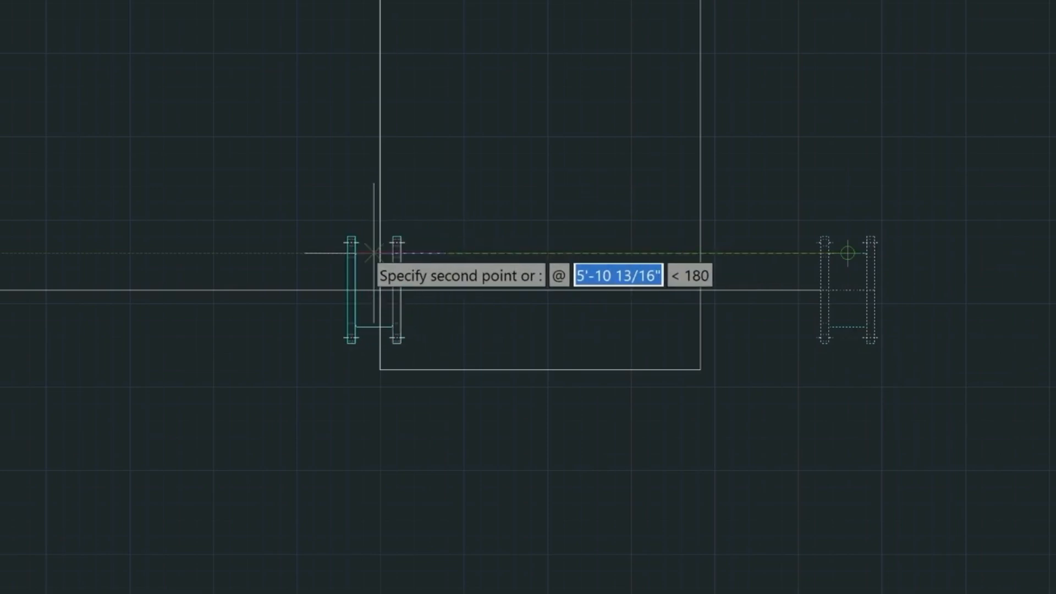
{"action": "left_click", "coordinate": [380, 253]}
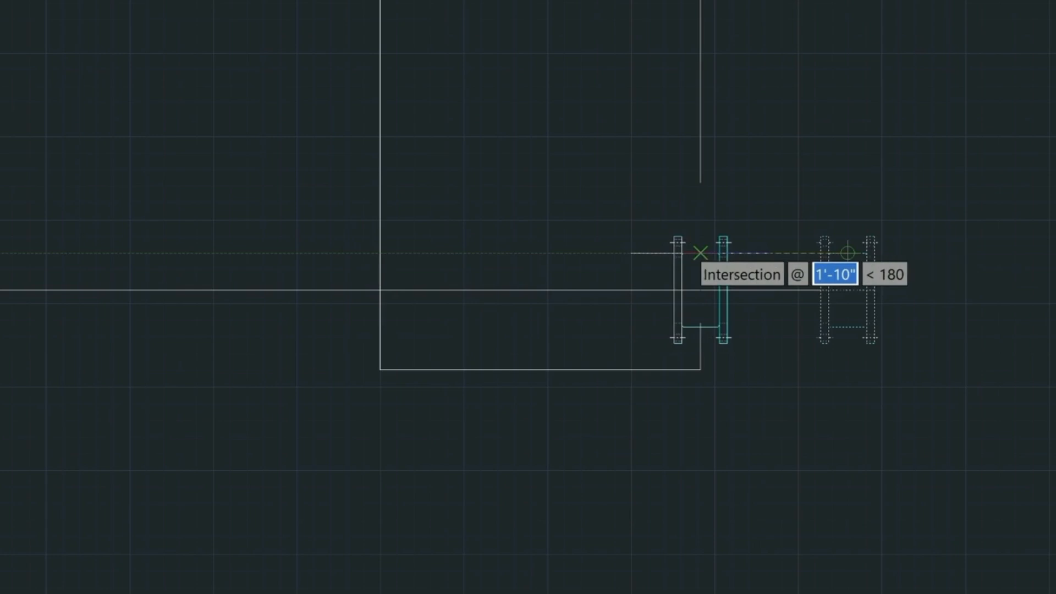
{"action": "left_click", "coordinate": [700, 253]}
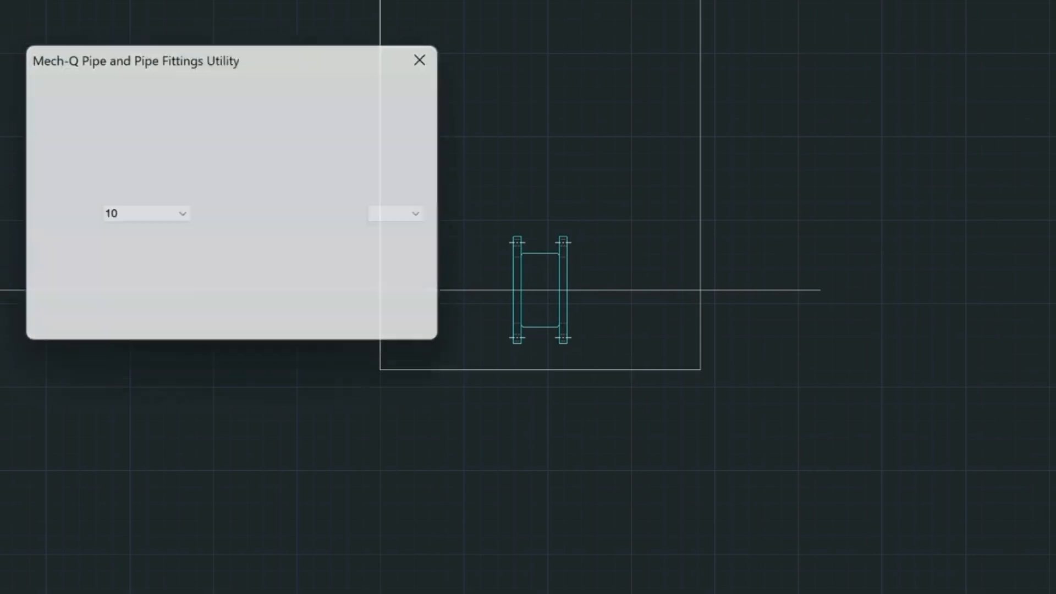
- Draw a 10-inch pipe flanged at both ends from the short pipe's right flange, running horizontally just past the rectangle's right side
{"action": "left_click", "coordinate": [77, 122]}
{"action": "left_click", "coordinate": [143, 338]}
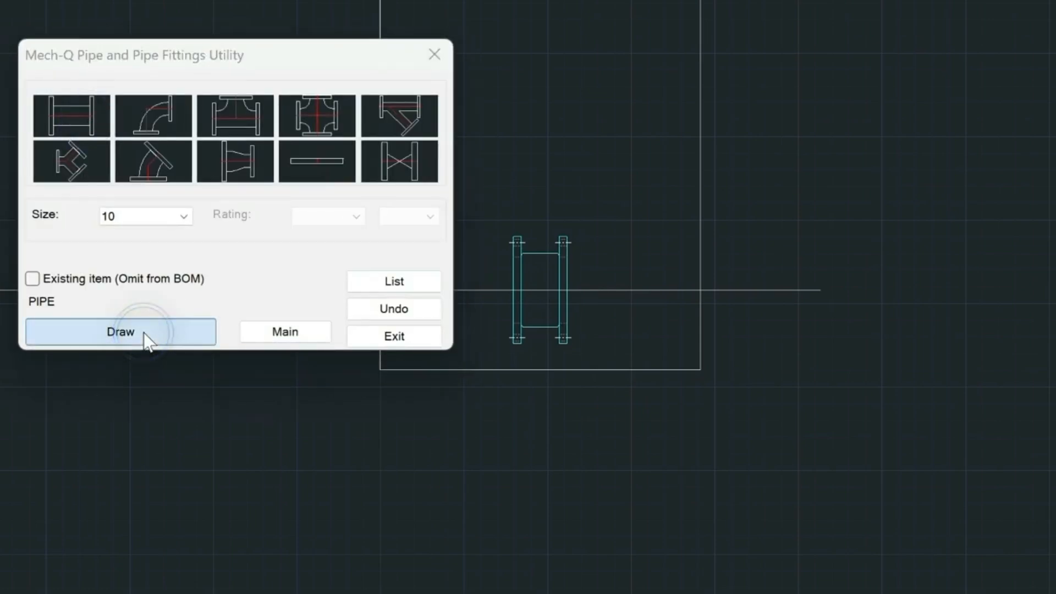
{"action": "left_click", "coordinate": [322, 113]}
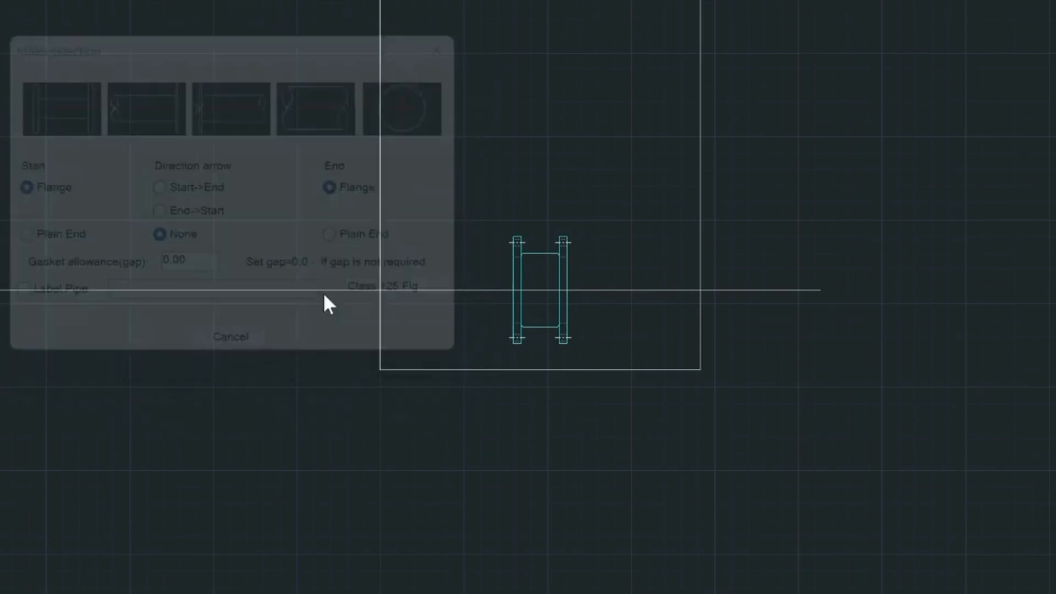
{"action": "left_click", "coordinate": [567, 289]}
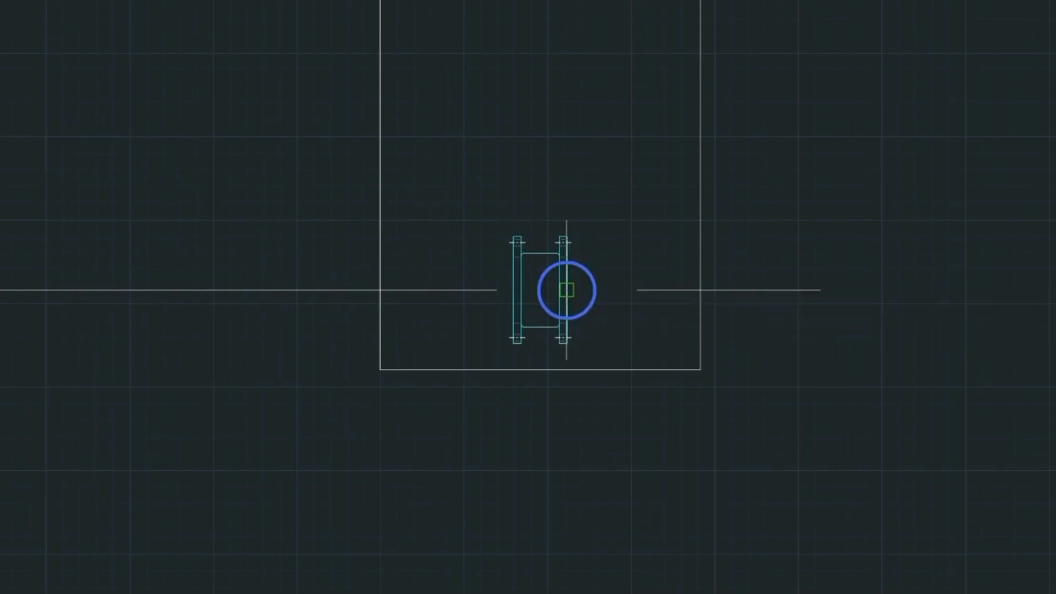
{"action": "left_click", "coordinate": [943, 293]}
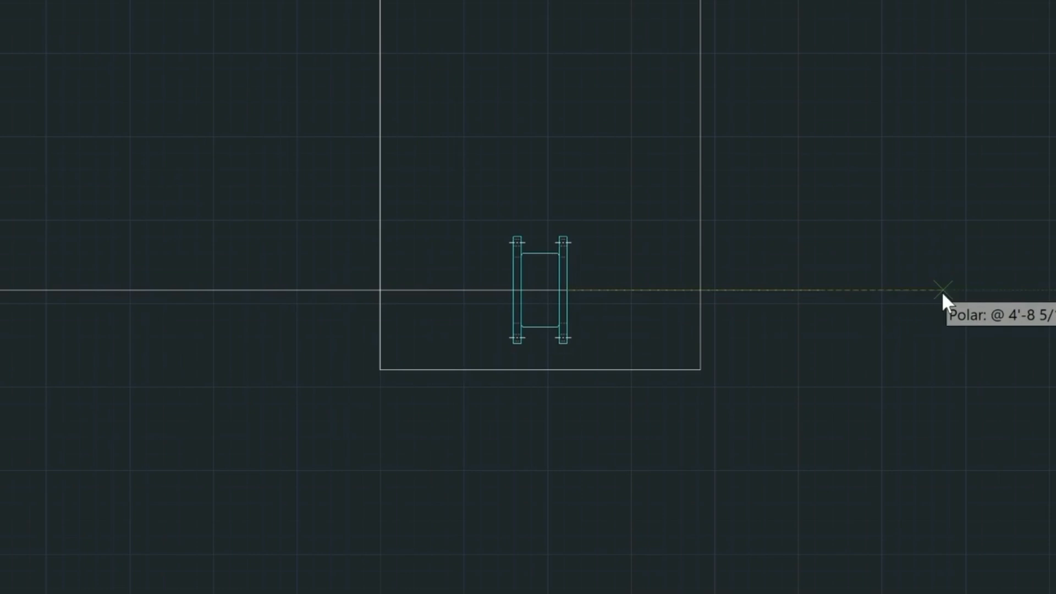
{"action": "key", "text": "Return"}
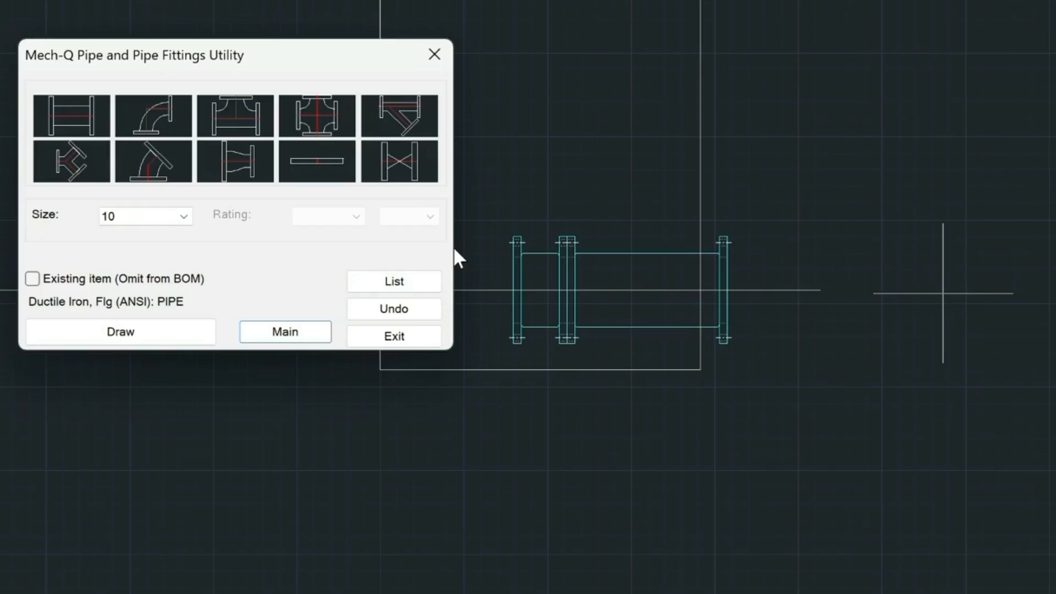
- Draw a 2' long, 10-inch pipe flanged at both ends from the short pipe's left flange, running horizontally left
{"action": "left_click", "coordinate": [76, 114]}
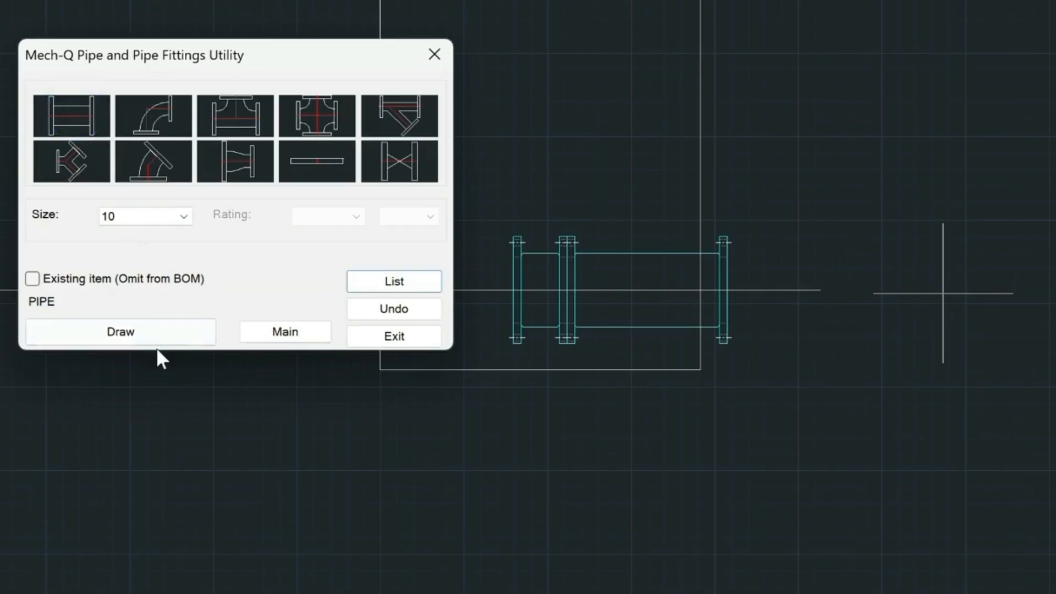
{"action": "left_click", "coordinate": [154, 331]}
{"action": "left_click", "coordinate": [80, 111]}
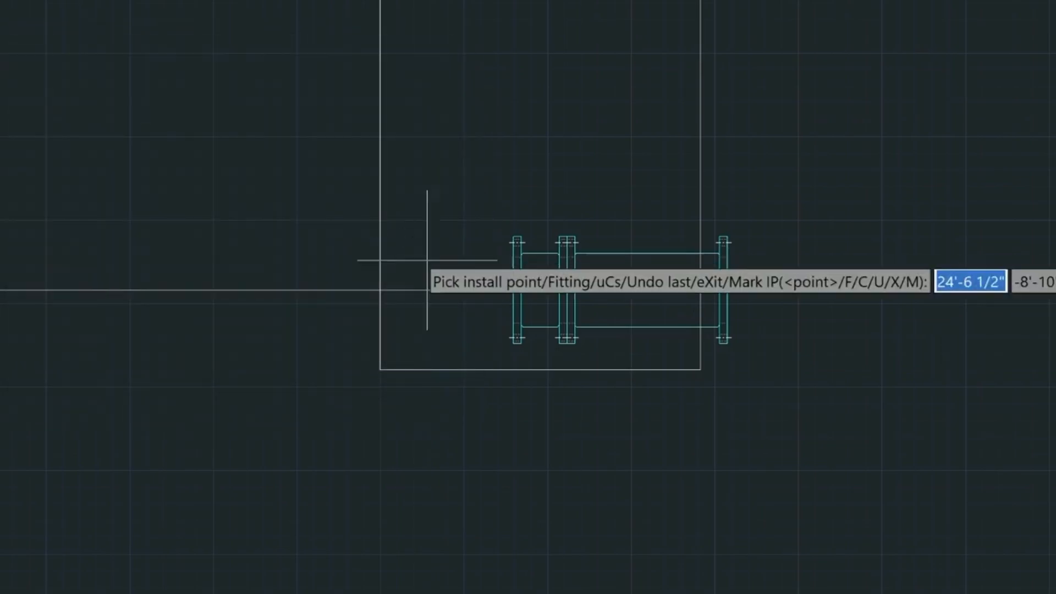
{"action": "left_click", "coordinate": [511, 290]}
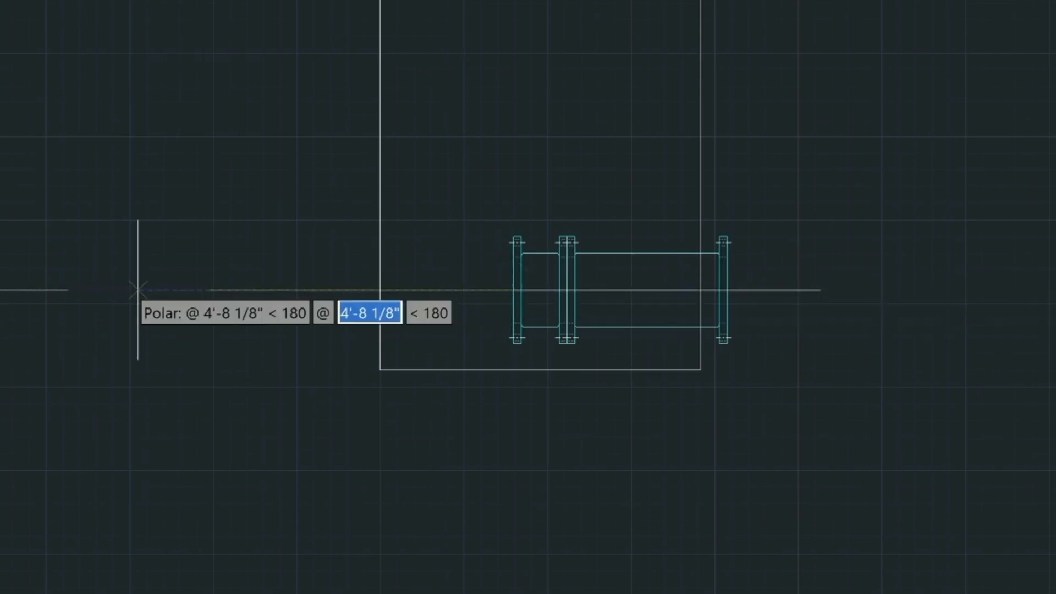
{"action": "type", "text": "2'"}
{"action": "key", "text": "Return"}
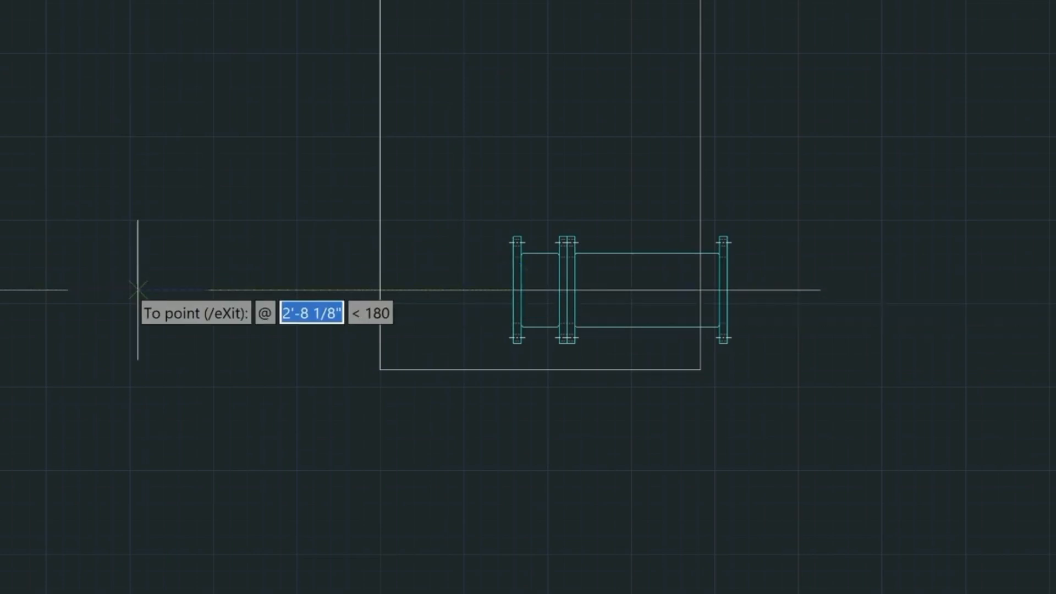
{"action": "key", "text": "Escape"}
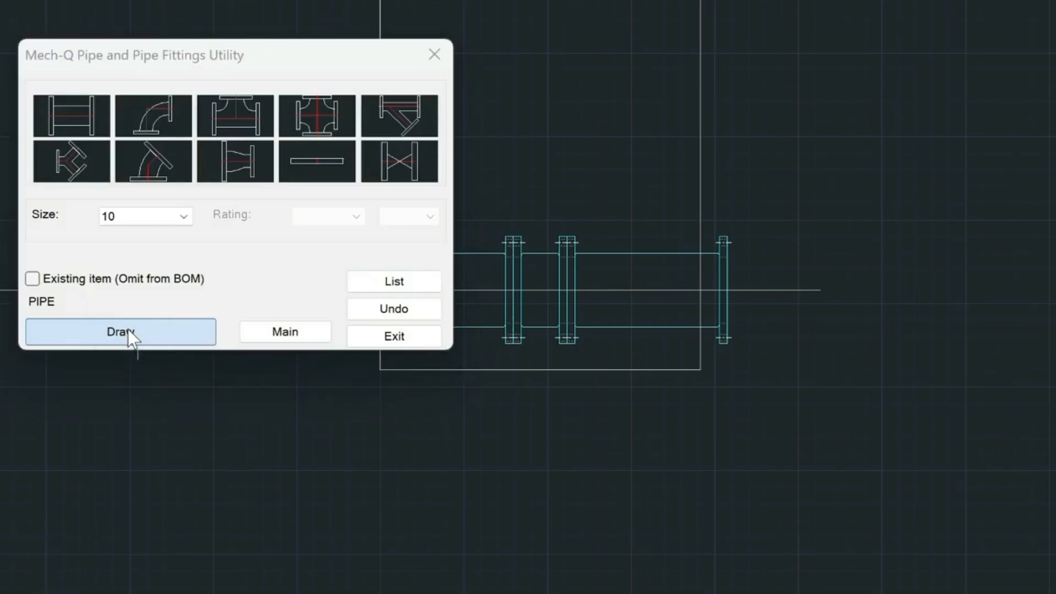
- Draw a 10-inch pipe flanged at both ends from the lower elbow's horizontal flange to the left flange of the 2' pipe
{"action": "left_click", "coordinate": [127, 329]}
{"action": "left_click", "coordinate": [22, 97]}
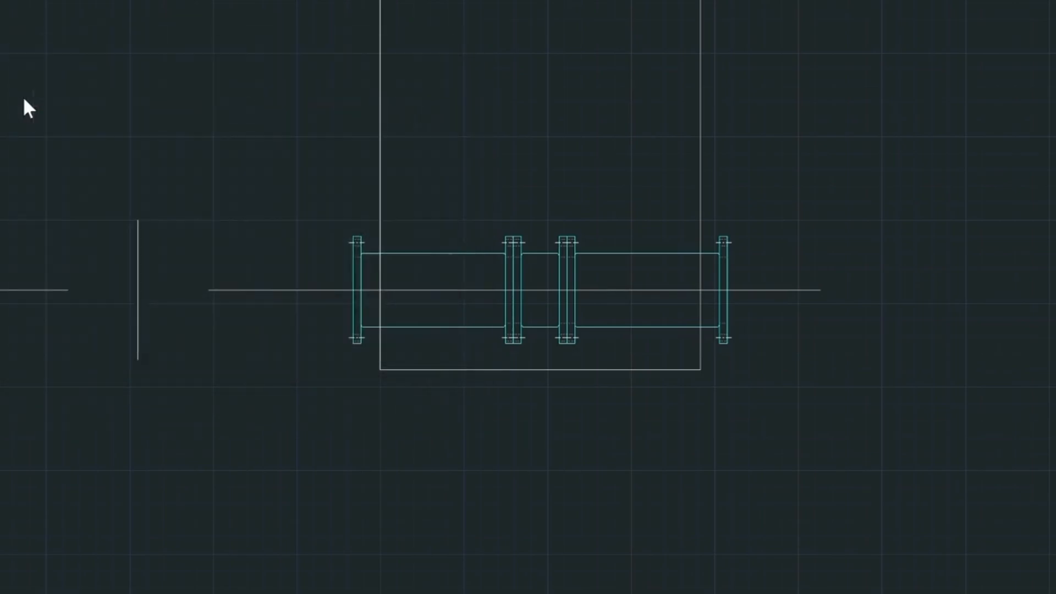
{"action": "left_click", "coordinate": [60, 285]}
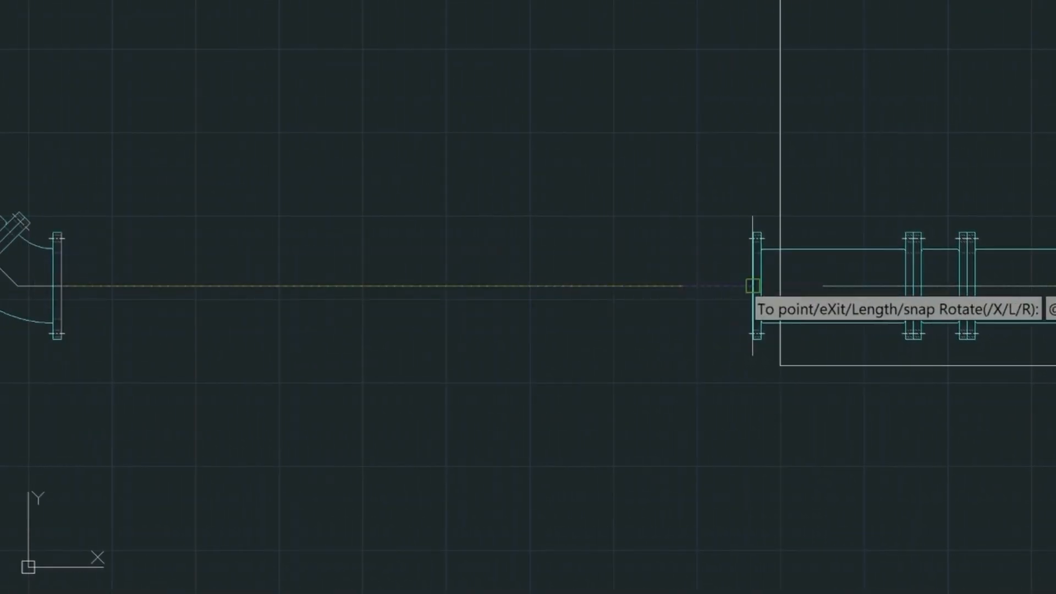
{"action": "left_click", "coordinate": [753, 286]}
{"action": "key", "text": "Return"}
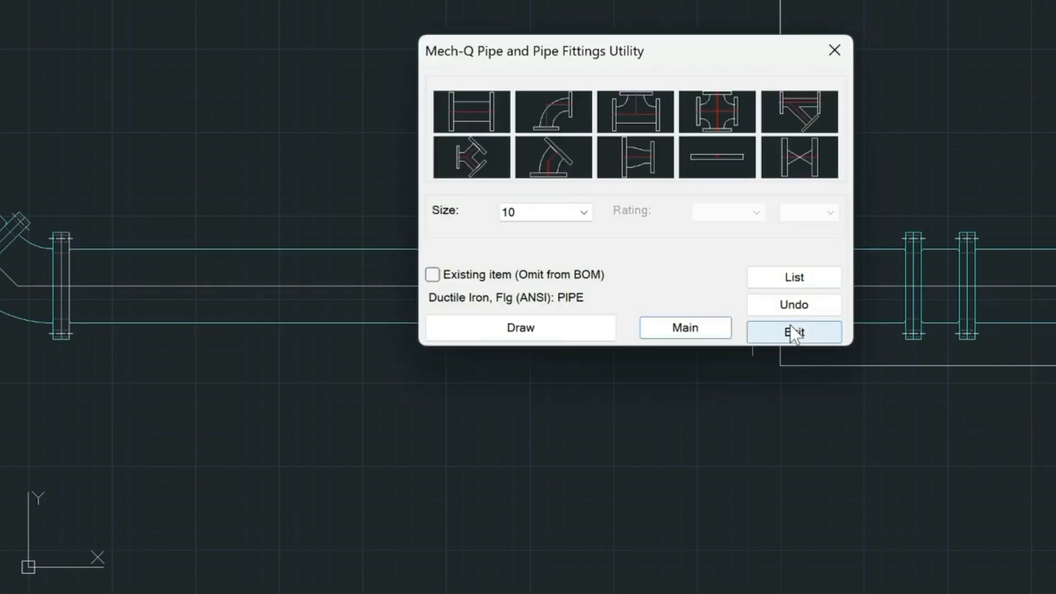
- Draw a 10-inch pipe with a flanged start and plain end from the rightmost flange to the centerline's right end, and exit the pipe utility
{"action": "left_click", "coordinate": [482, 113]}
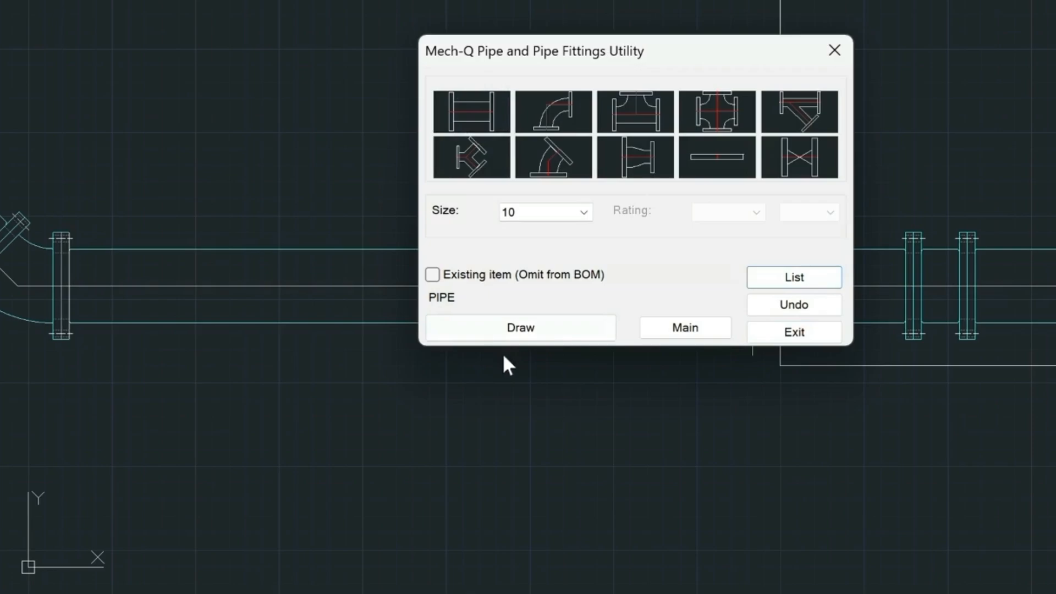
{"action": "left_click", "coordinate": [523, 332]}
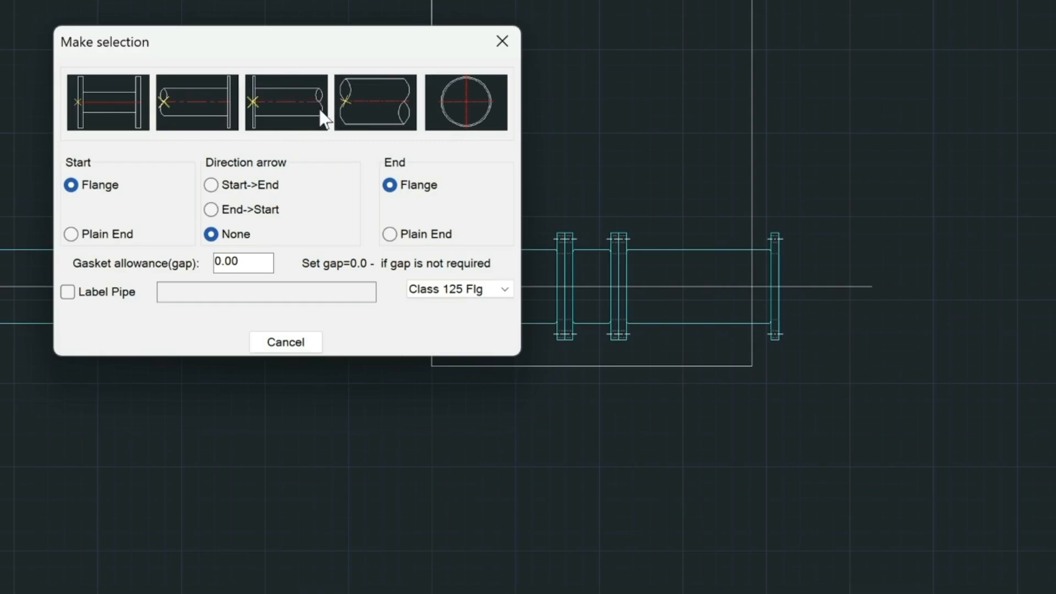
{"action": "left_click", "coordinate": [252, 103]}
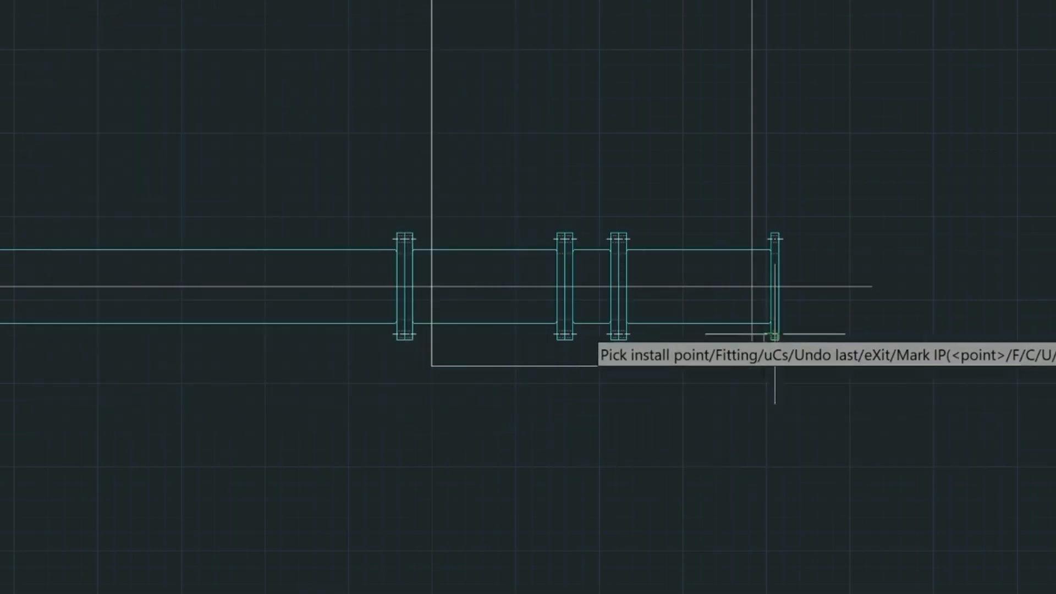
{"action": "left_click", "coordinate": [778, 285]}
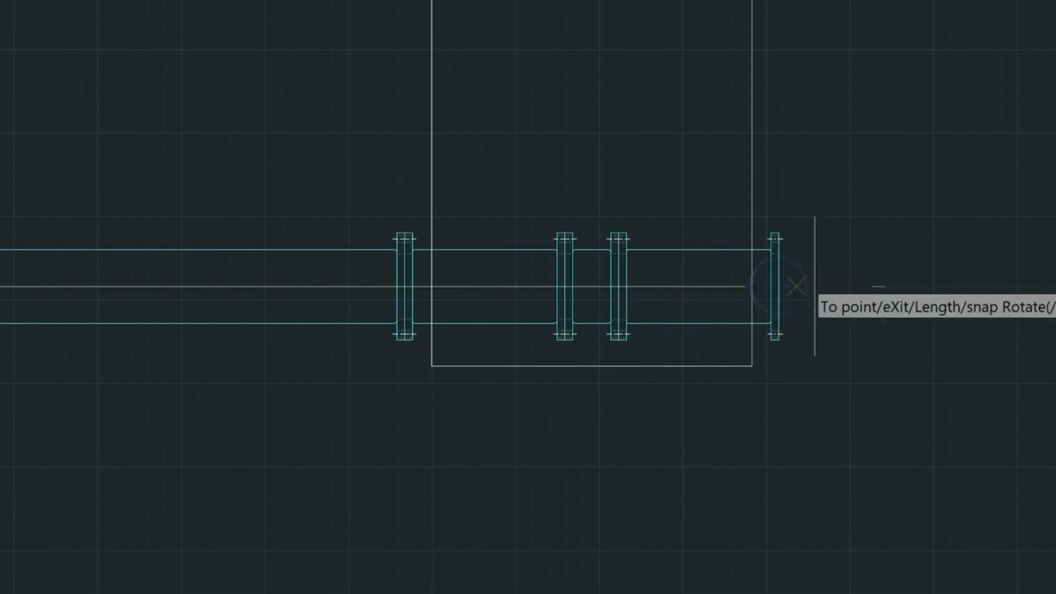
{"action": "left_click", "coordinate": [868, 286]}
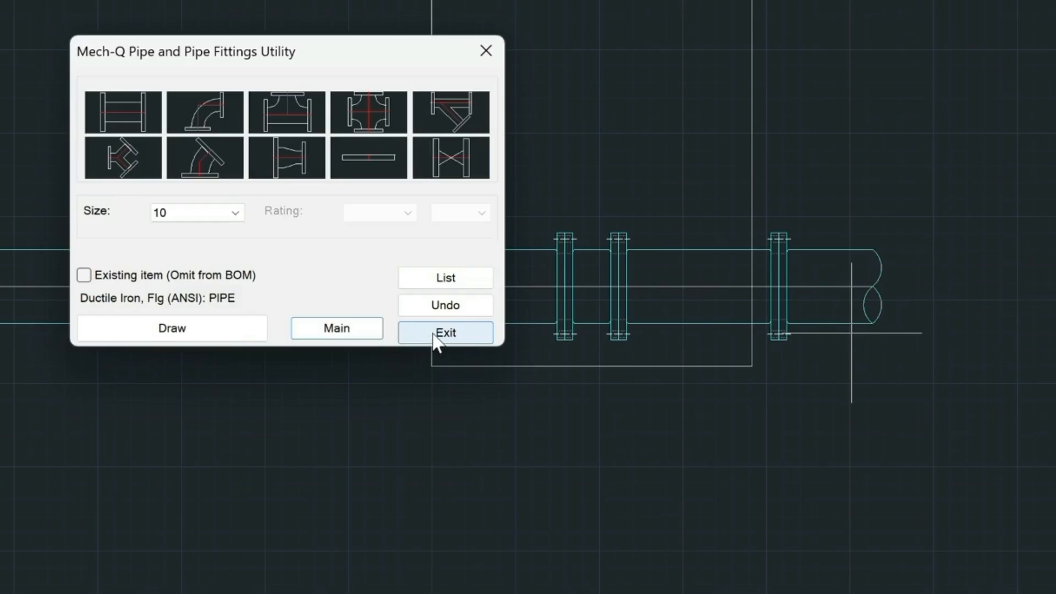
{"action": "left_click", "coordinate": [441, 331]}
{"action": "scroll", "coordinate": [226, 271], "scroll_direction": "down", "scroll_amount": 2}
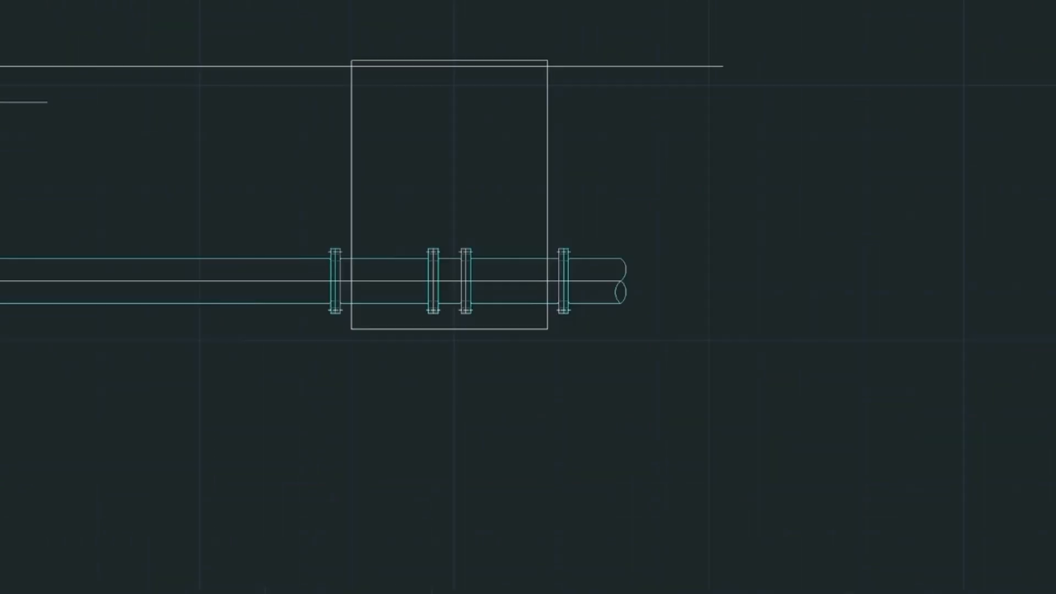
{"action": "left_click", "coordinate": [336, 312]}
{"action": "scroll", "coordinate": [335, 312], "scroll_direction": "down", "scroll_amount": 3}
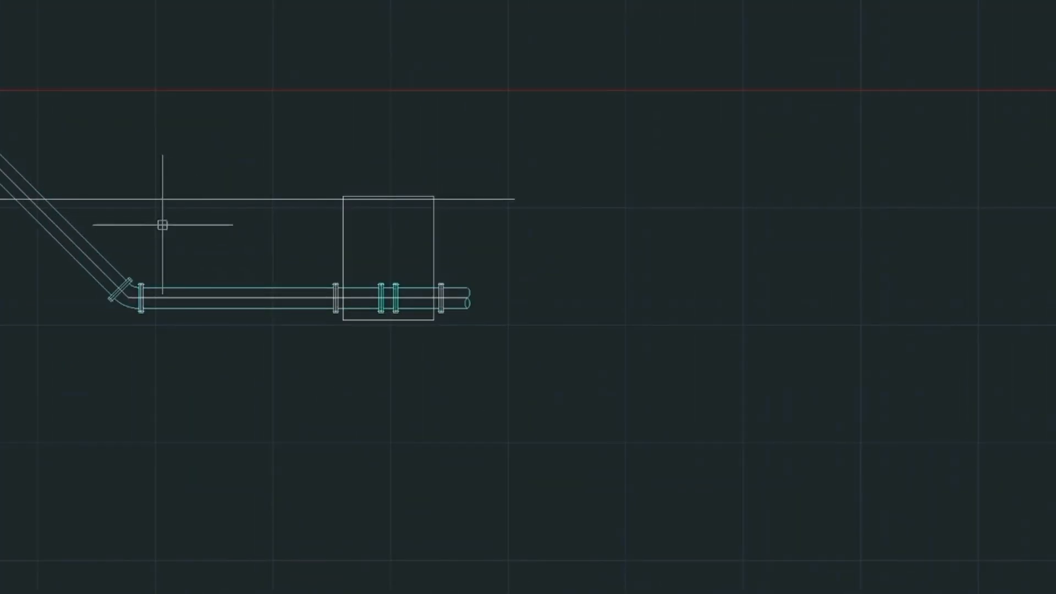
{"action": "key", "text": "super"}
{"action": "key", "text": "super"}
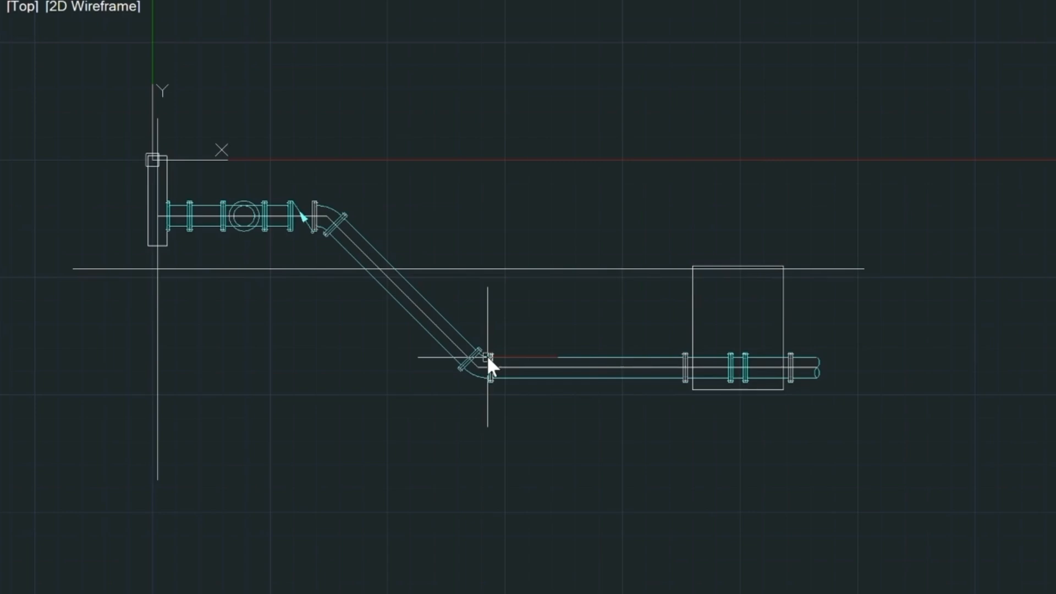
{"action": "left_click", "coordinate": [487, 357]}
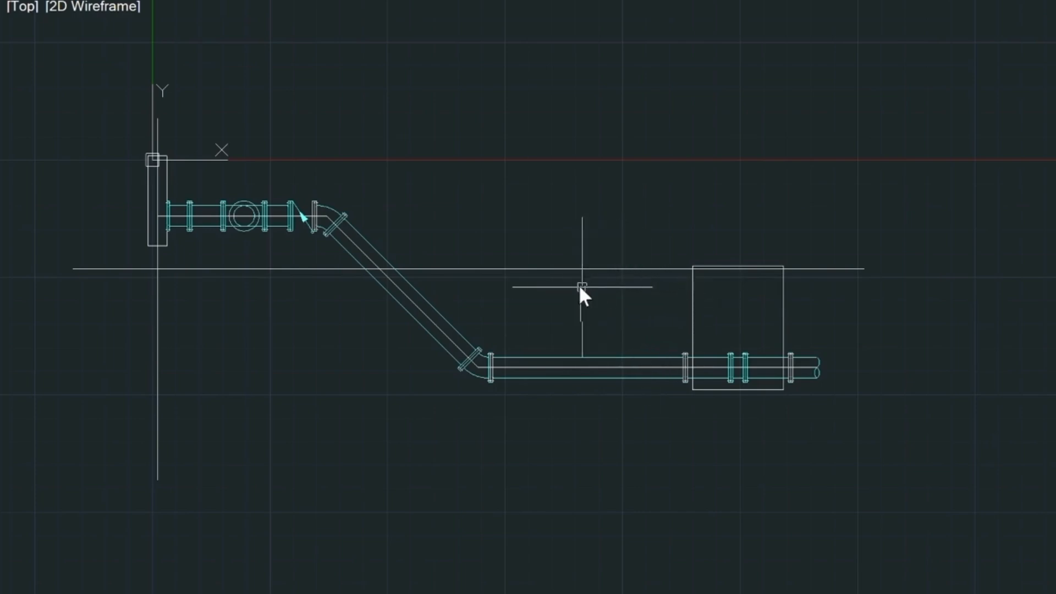
- Copy the long horizontal line above the lower pipe run 3" straight down
{"action": "left_click", "coordinate": [548, 268]}
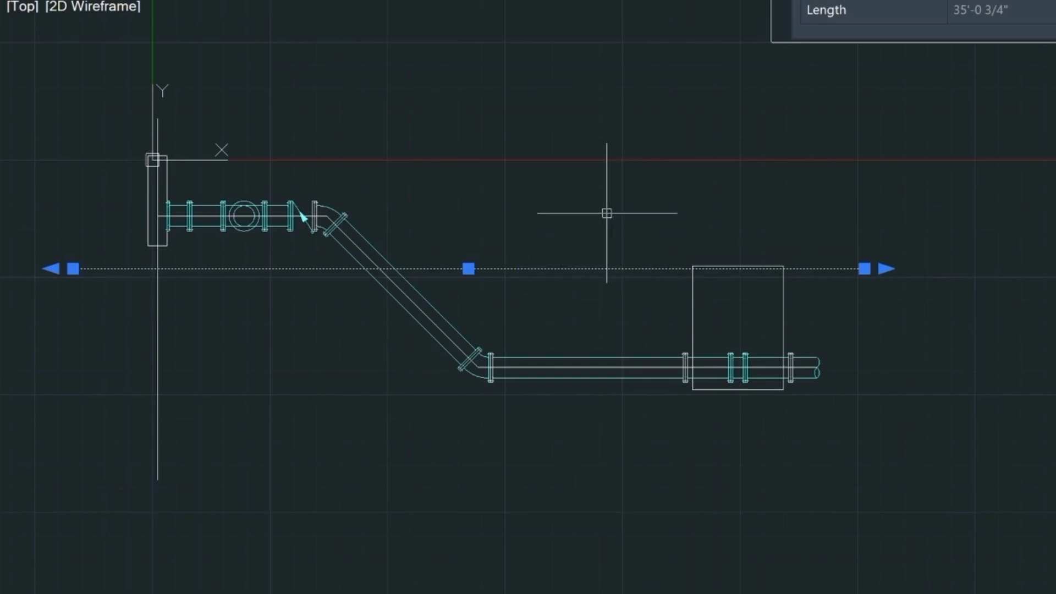
{"action": "type", "text": "co"}
{"action": "key", "text": "Return"}
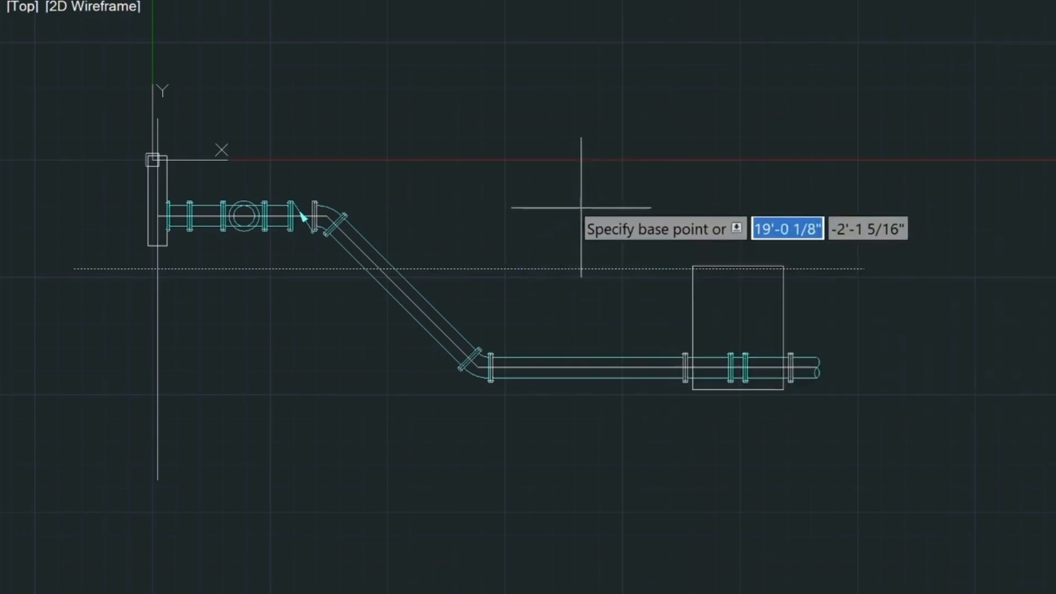
{"action": "left_click", "coordinate": [573, 204]}
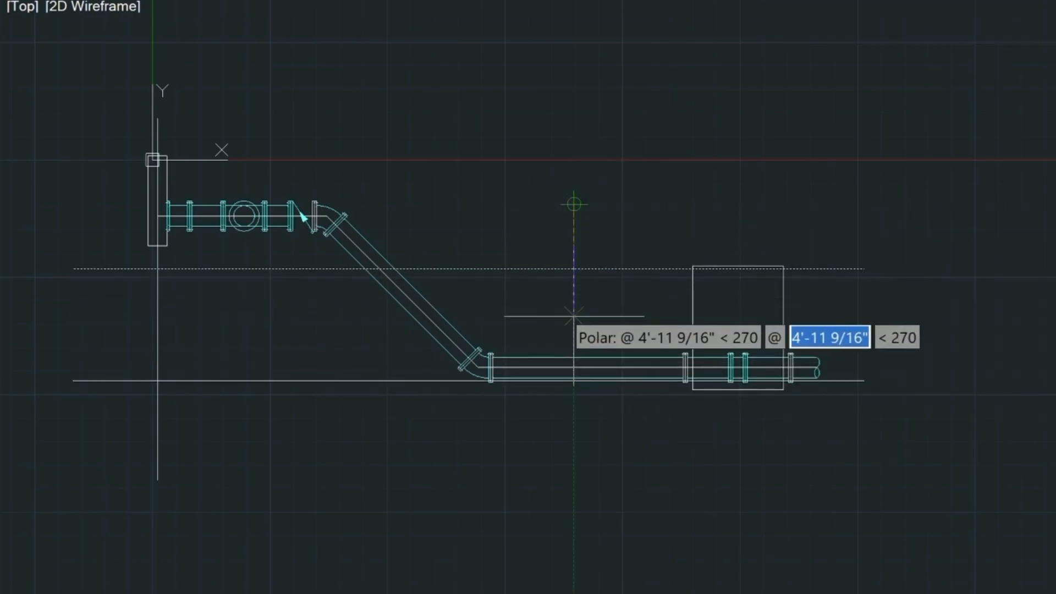
{"action": "type", "text": "3"}
{"action": "key", "text": "Return"}
{"action": "key", "text": "Escape"}
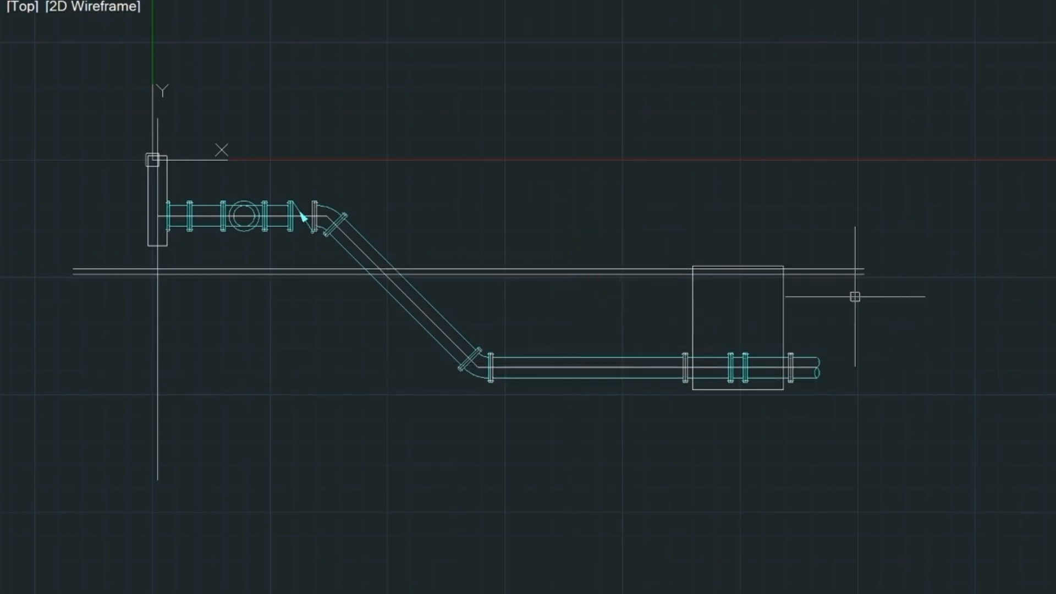
- Draw short vertical lines closing both ends of the two long parallel horizontal lines
{"action": "type", "text": "l"}
{"action": "key", "text": "Return"}
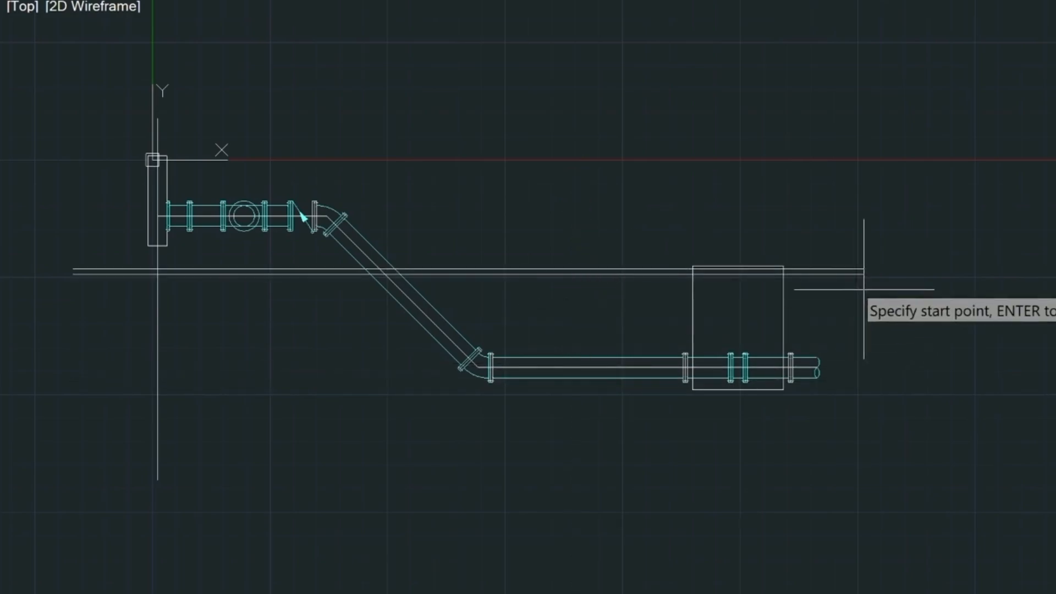
{"action": "left_click", "coordinate": [864, 274]}
{"action": "left_click", "coordinate": [864, 269]}
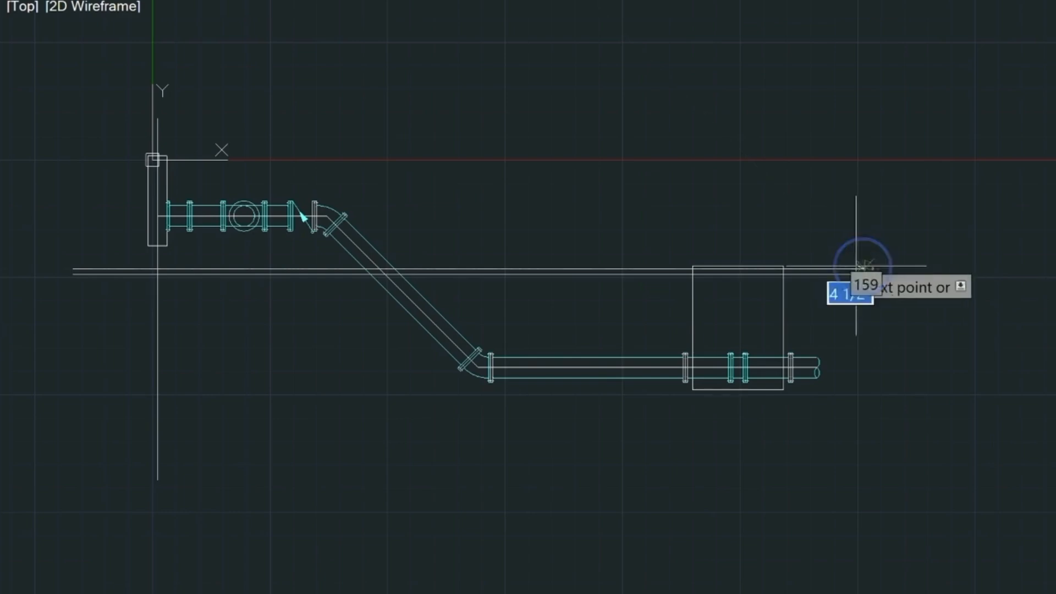
{"action": "key", "text": "Escape"}
{"action": "key", "text": "Return"}
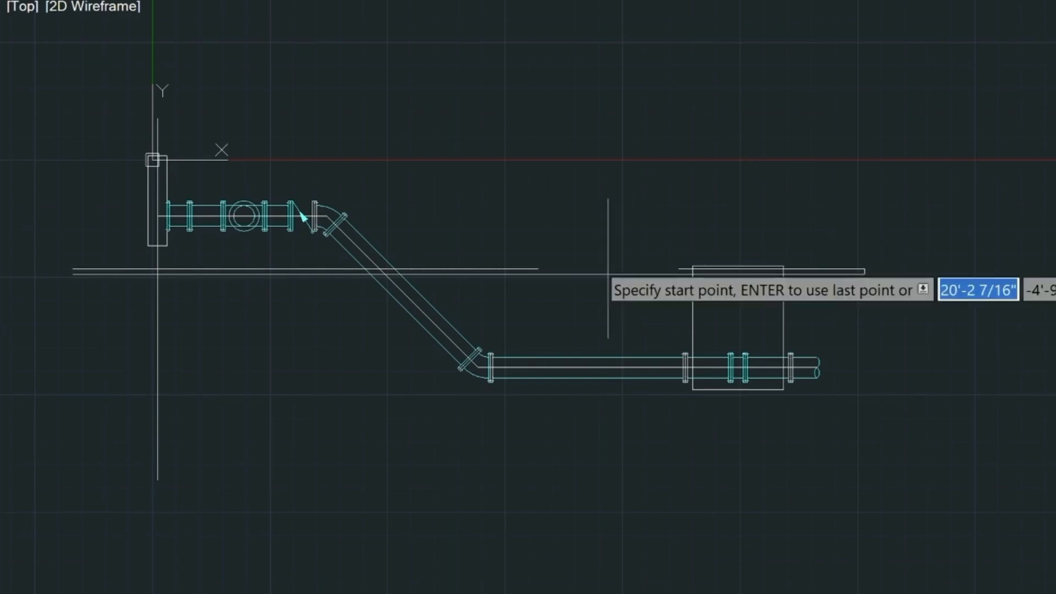
{"action": "left_click", "coordinate": [72, 273]}
{"action": "left_click", "coordinate": [73, 268]}
{"action": "key", "text": "Escape"}
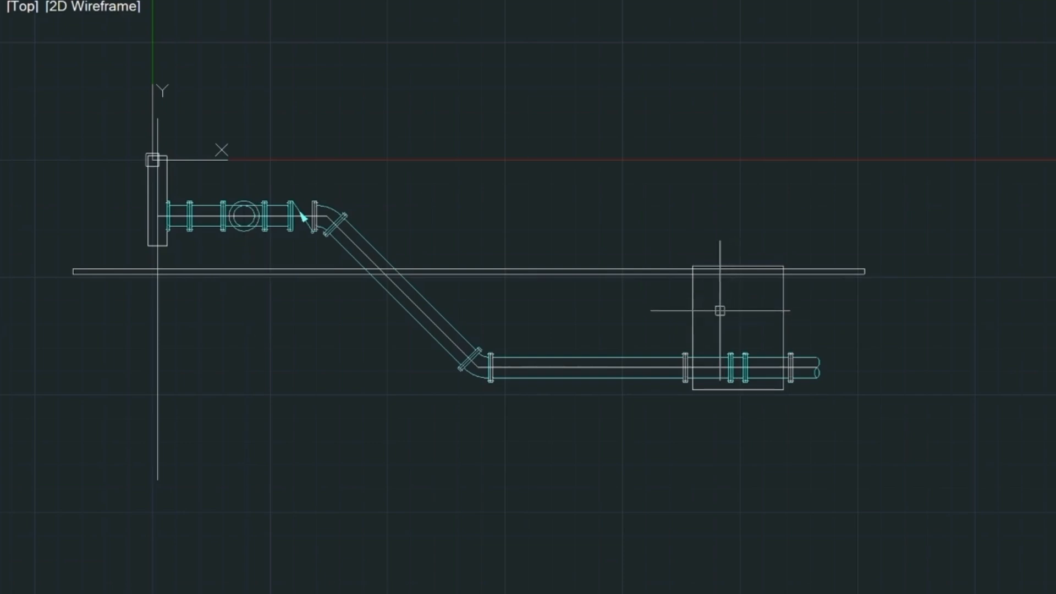
- Offset the large rectangle around the lower pipe run 2" inward
{"action": "left_click", "coordinate": [691, 308]}
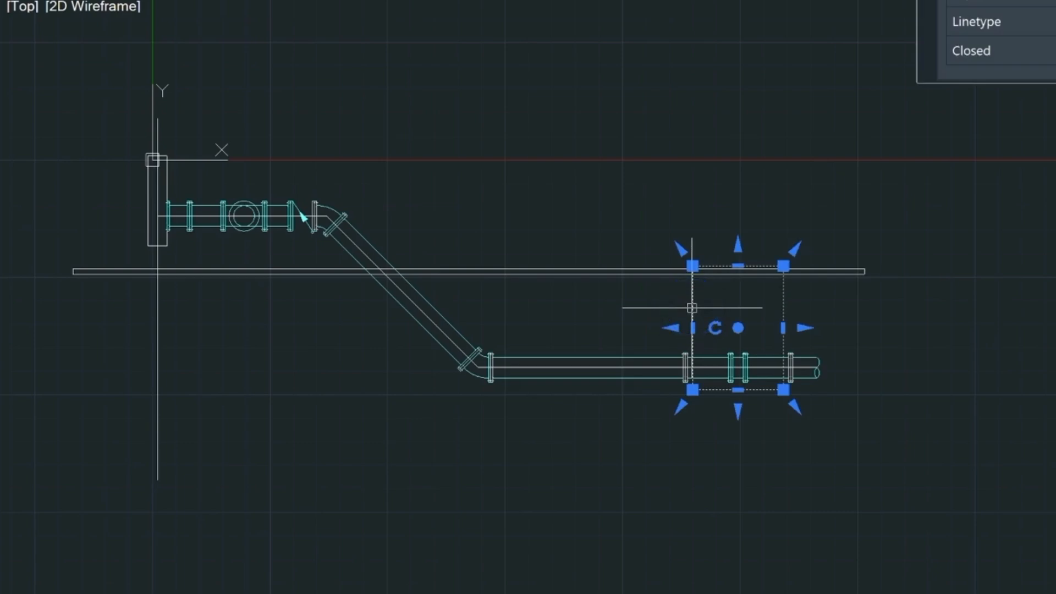
{"action": "type", "text": "o"}
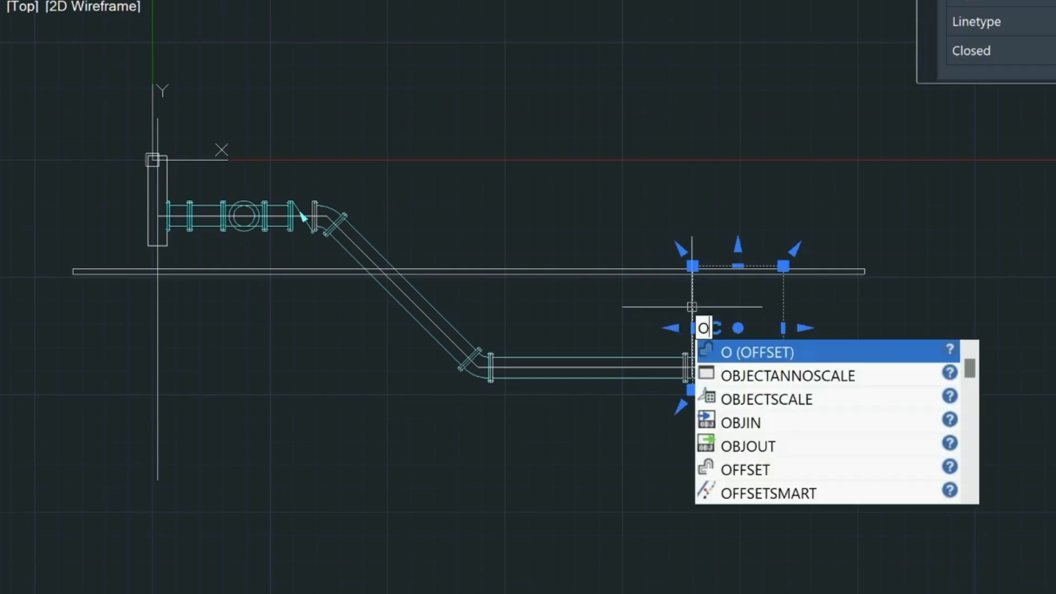
{"action": "key", "text": "Return"}
{"action": "type", "text": "2"}
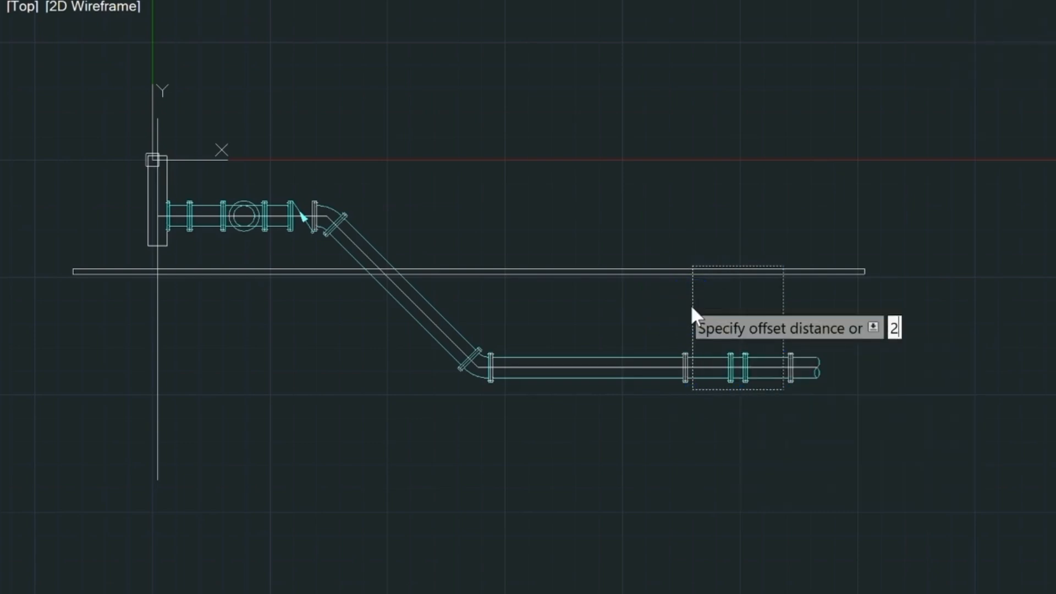
{"action": "key", "text": "Return"}
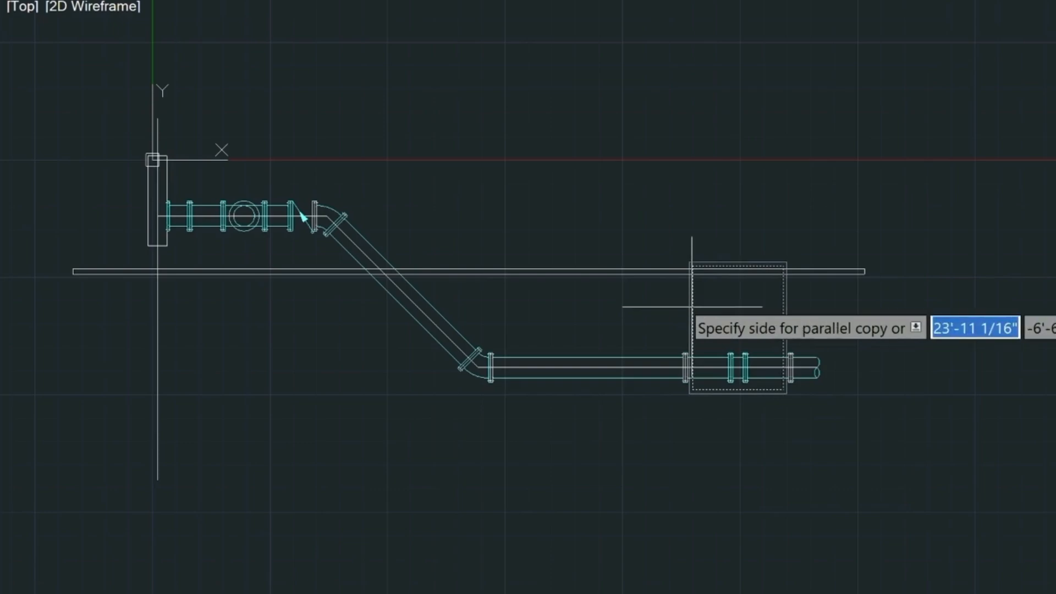
{"action": "left_click", "coordinate": [707, 302]}
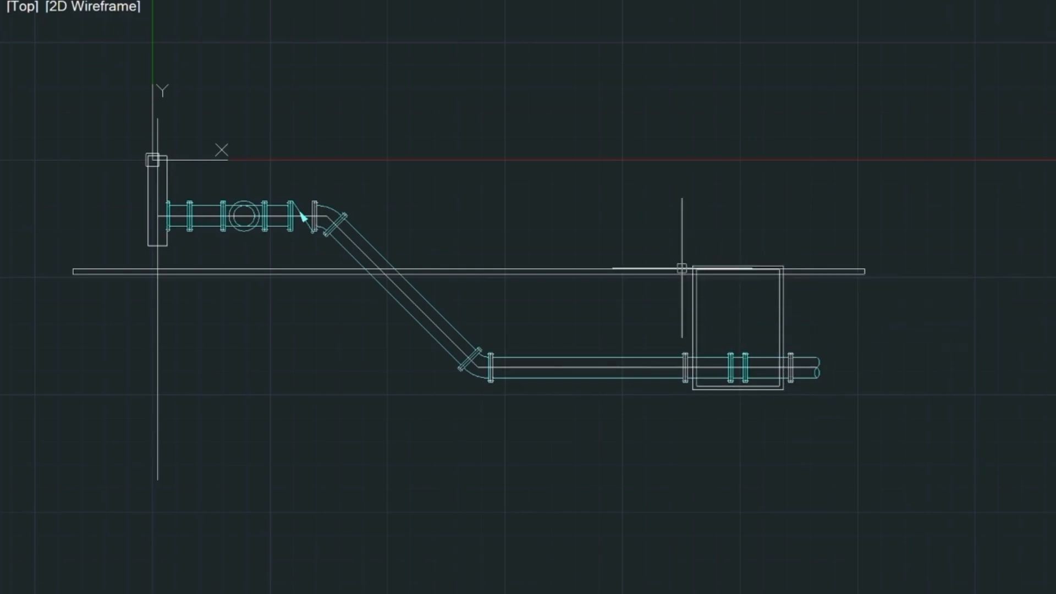
- Draw a 2'6" wide, 1.5" high rectangle upward from the midpoint of the outer vault rectangle's top edge
{"action": "scroll", "coordinate": [749, 310], "scroll_direction": "up", "scroll_amount": 3}
{"action": "scroll", "coordinate": [749, 309], "scroll_direction": "up", "scroll_amount": 2}
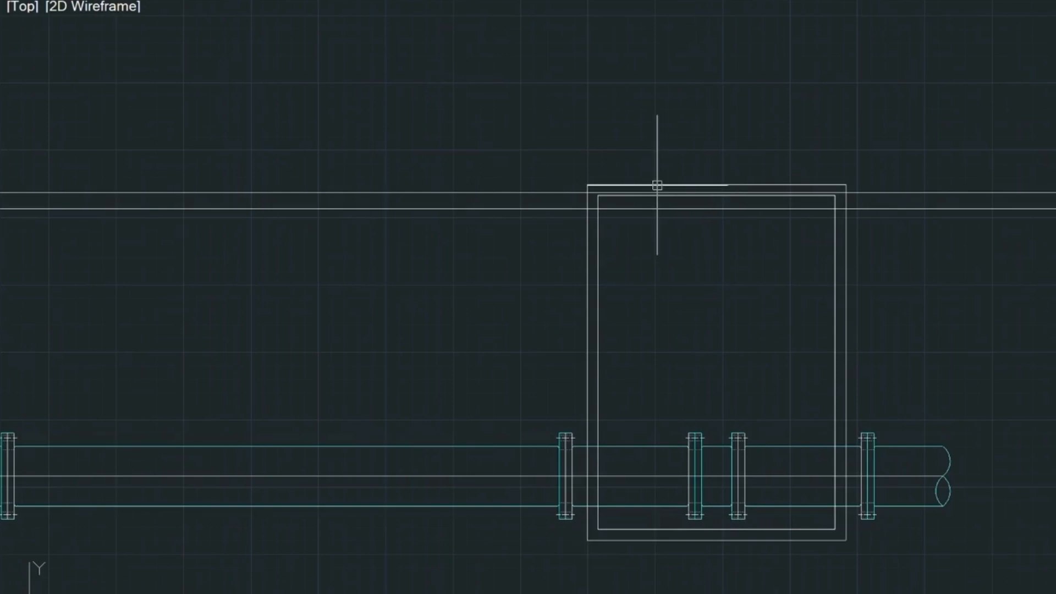
{"action": "type", "text": "REC"}
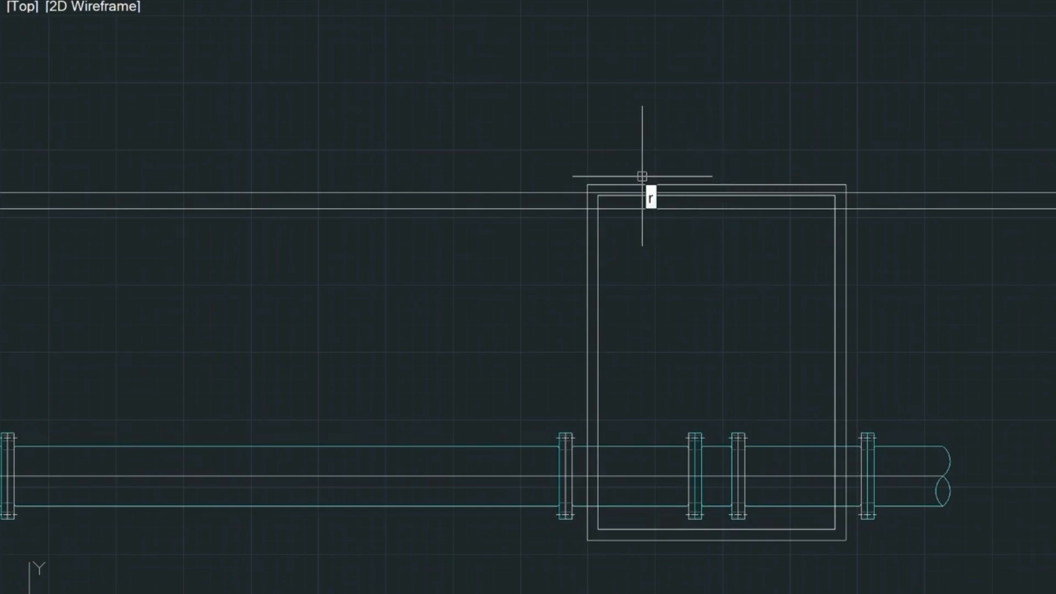
{"action": "key", "text": "Return"}
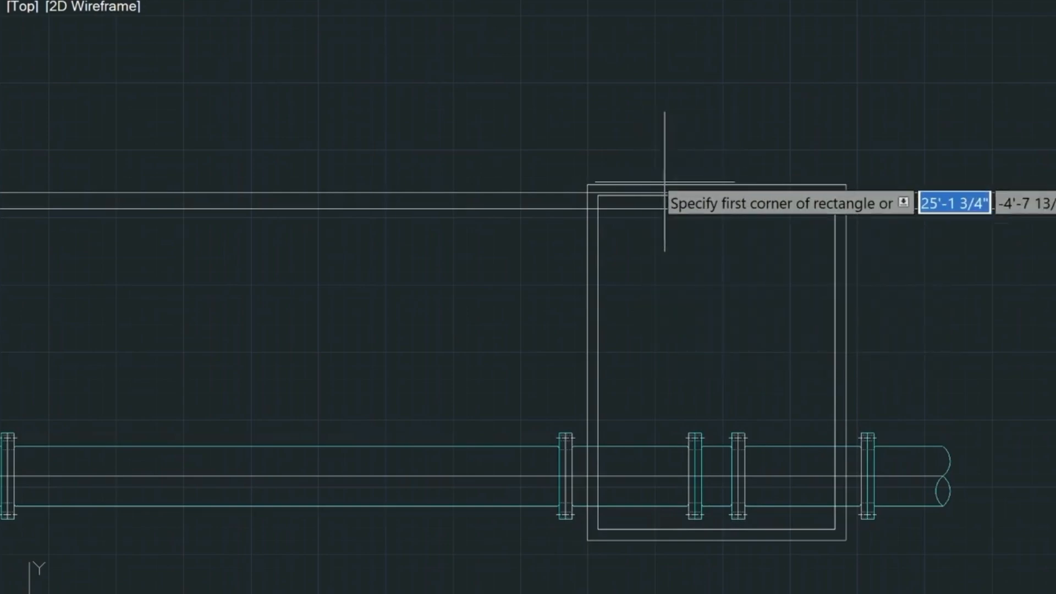
{"action": "left_click", "coordinate": [715, 185]}
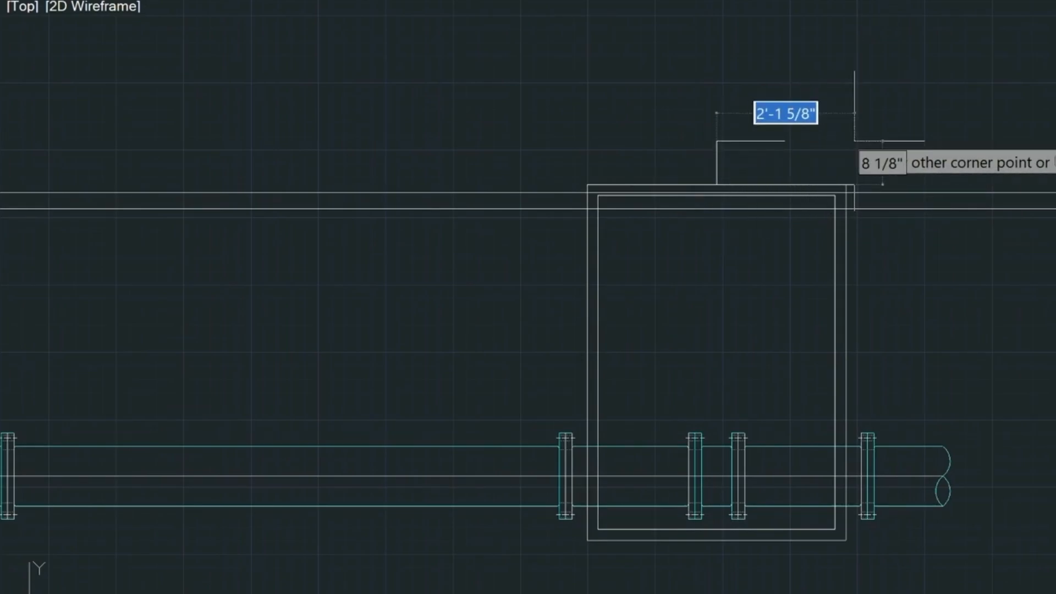
{"action": "type", "text": "2'6"}
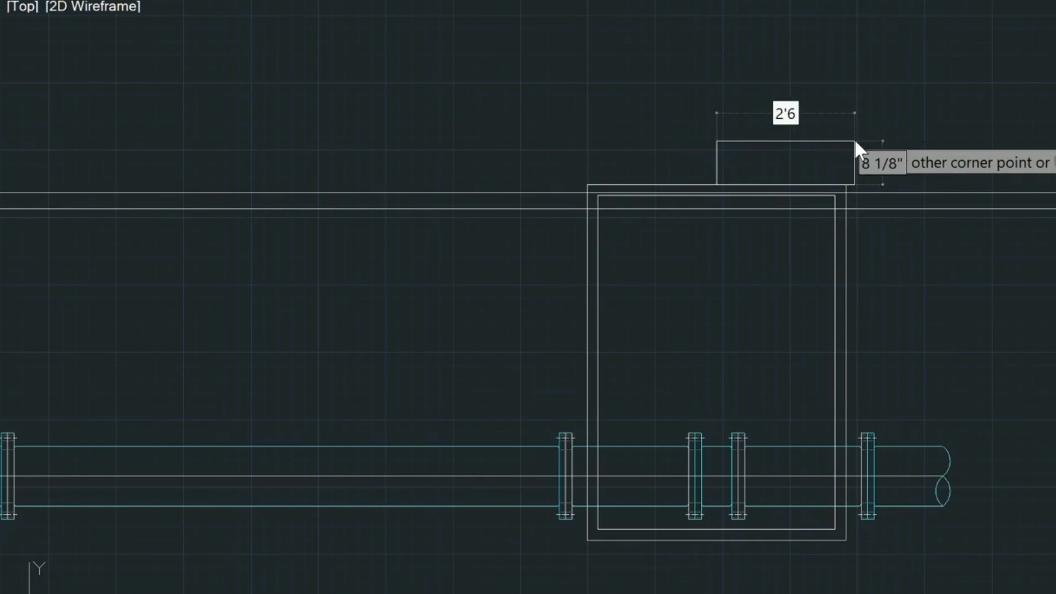
{"action": "key", "text": "Tab"}
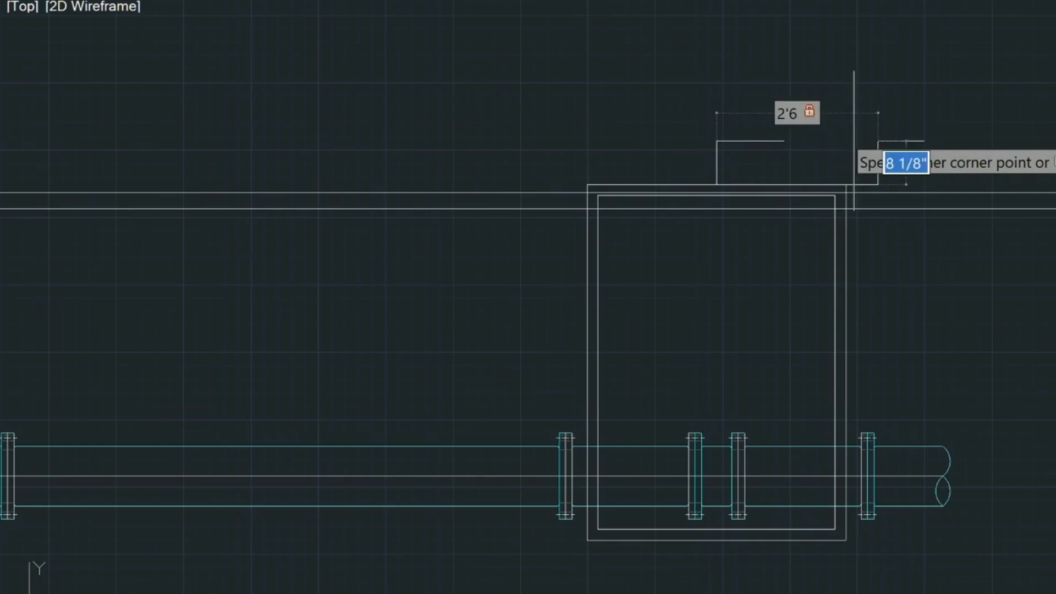
{"action": "type", "text": "1.5"}
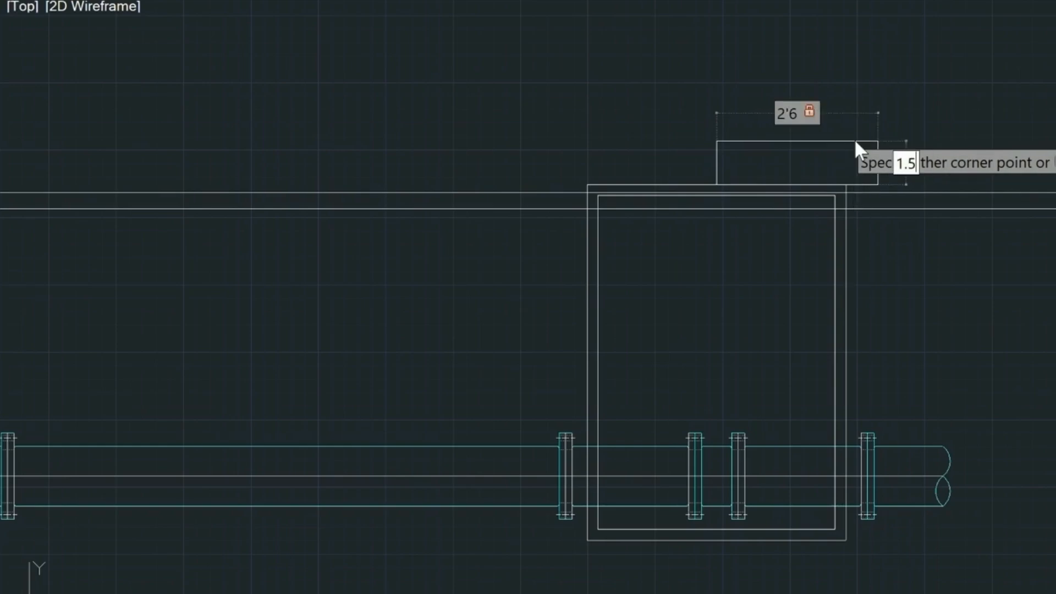
{"action": "key", "text": "Return"}
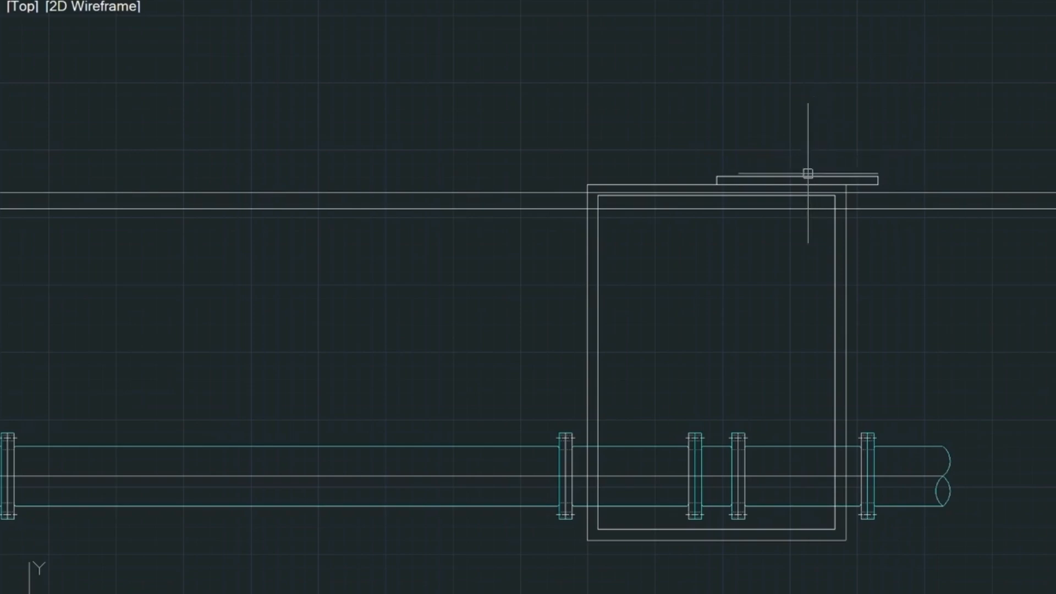
- Move the thin cover rectangle by its bottom midpoint to centre it on the vault's top edge
{"action": "left_click", "coordinate": [804, 176]}
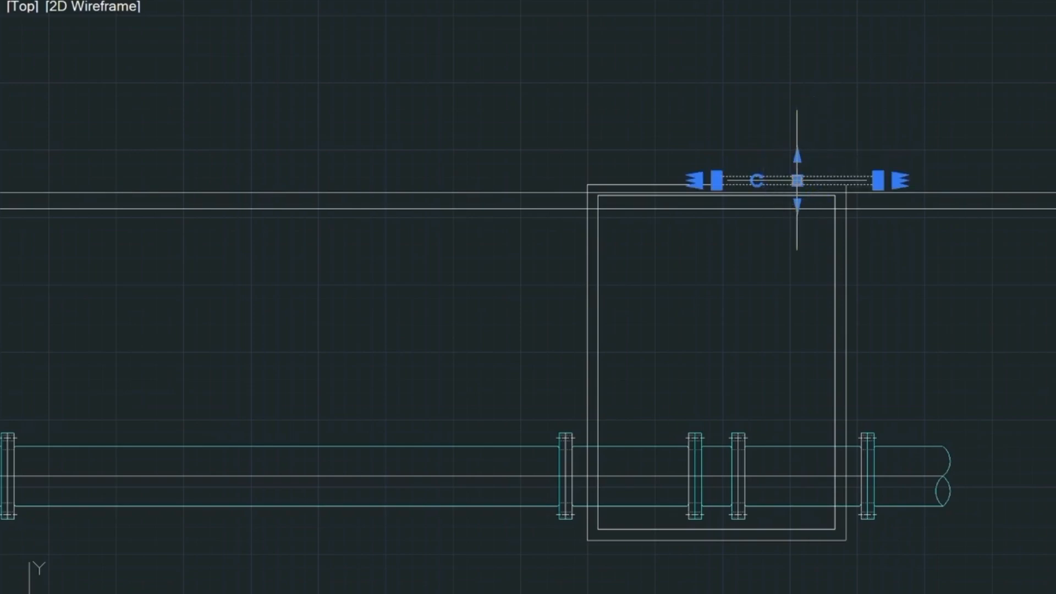
{"action": "left_click", "coordinate": [797, 183]}
{"action": "key", "text": "space"}
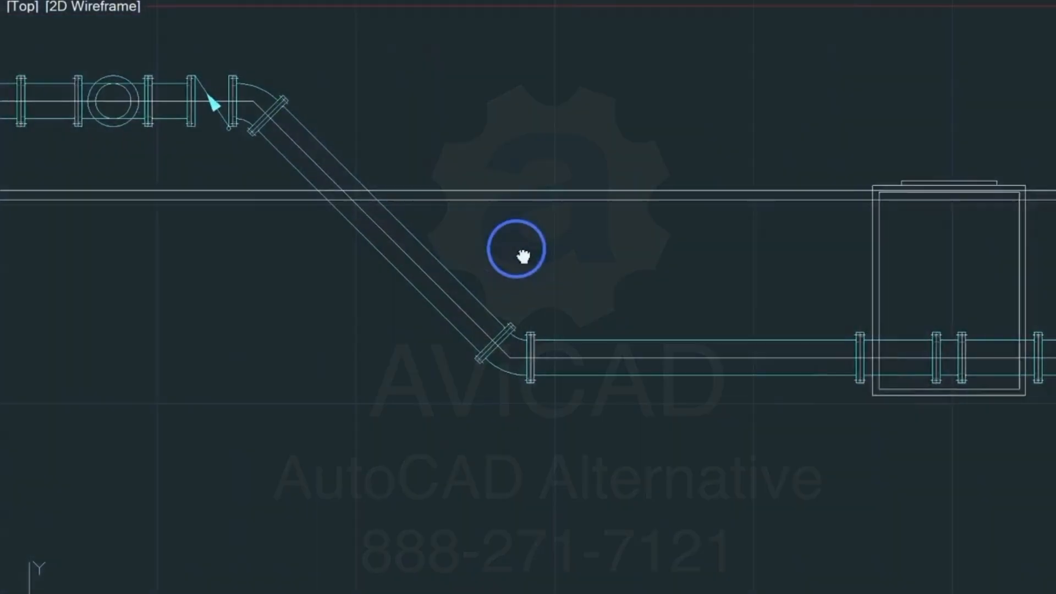
- Draw a 1'6" wide, 2'6" high rectangle in the open space below the slab and the upper pipe run
{"action": "mouse_move", "coordinate": [514, 250]}
{"action": "middle_mouse_down"}
{"action": "mouse_move", "coordinate": [947, 208]}
{"action": "mouse_move", "coordinate": [938, 213]}
{"action": "middle_mouse_up"}
{"action": "scroll", "coordinate": [602, 175], "scroll_direction": "up", "scroll_amount": 1}
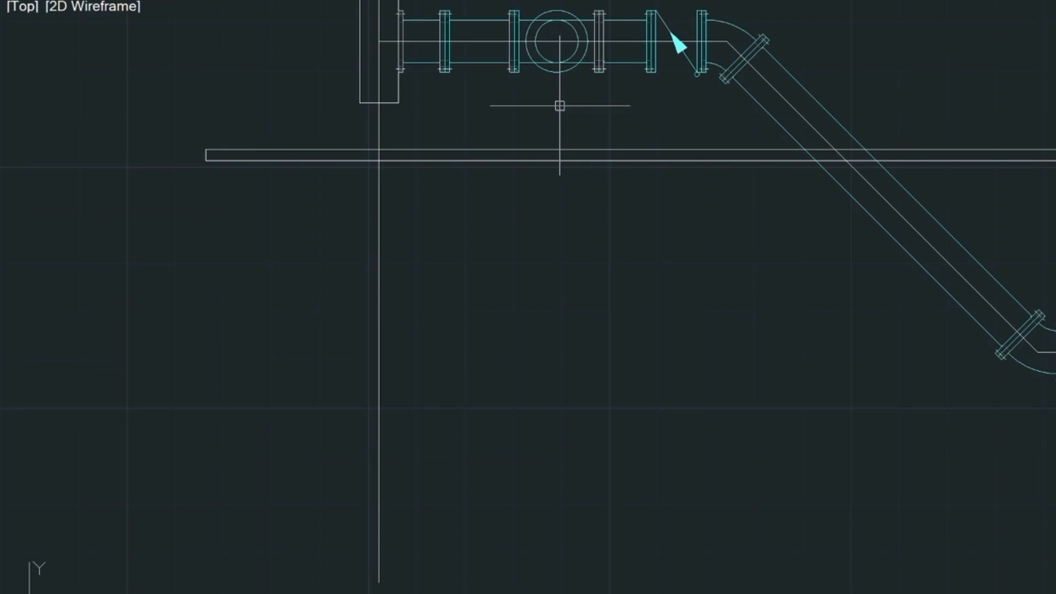
{"action": "type", "text": "r"}
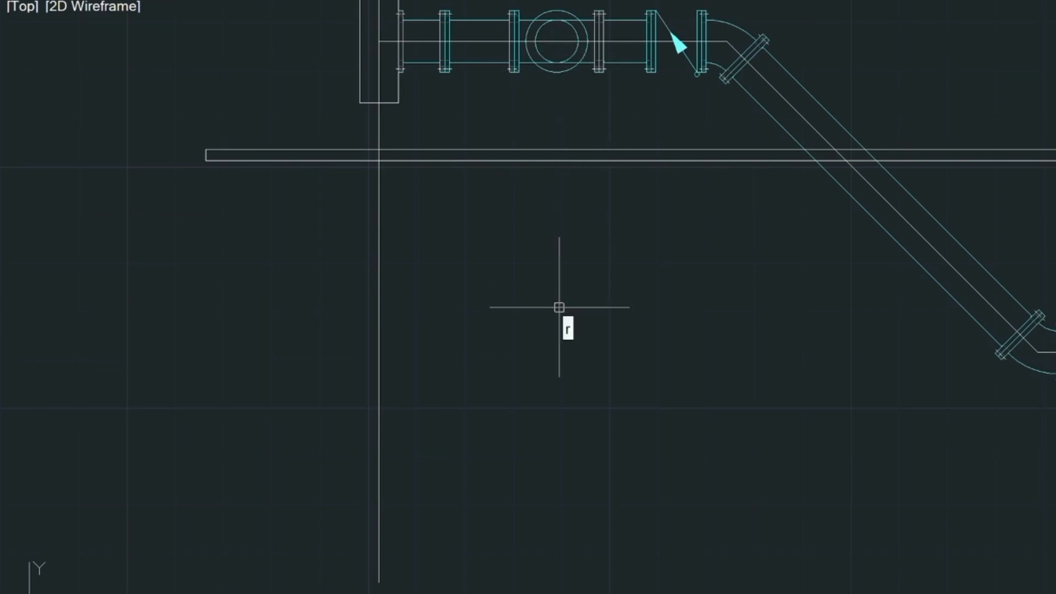
{"action": "type", "text": "ec"}
{"action": "key", "text": "Return"}
{"action": "left_click", "coordinate": [545, 351]}
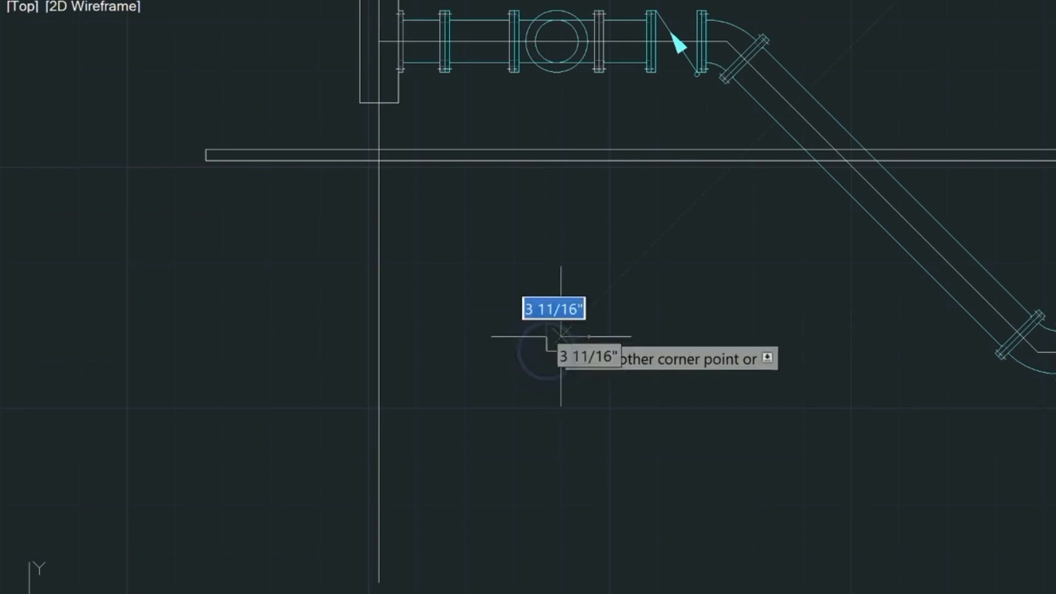
{"action": "type", "text": "1'"}
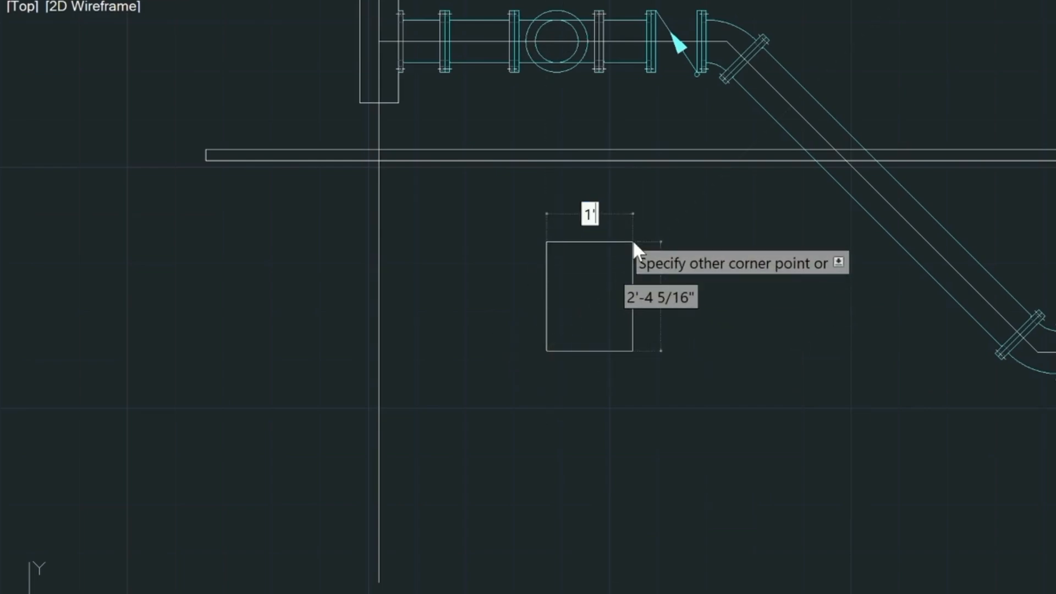
{"action": "type", "text": "6"}
{"action": "key", "text": "Tab"}
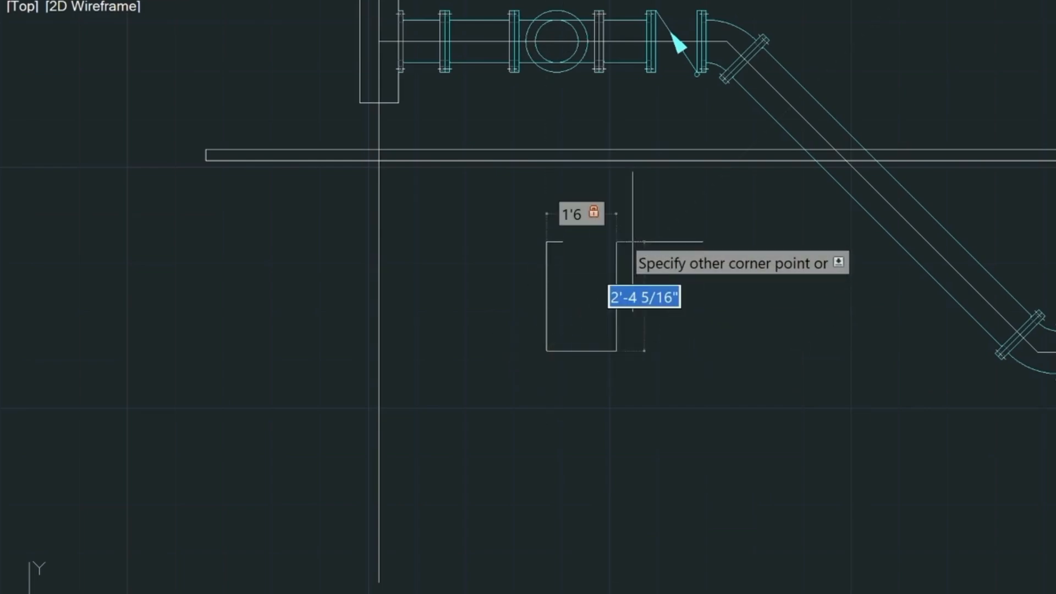
{"action": "type", "text": "2'6"}
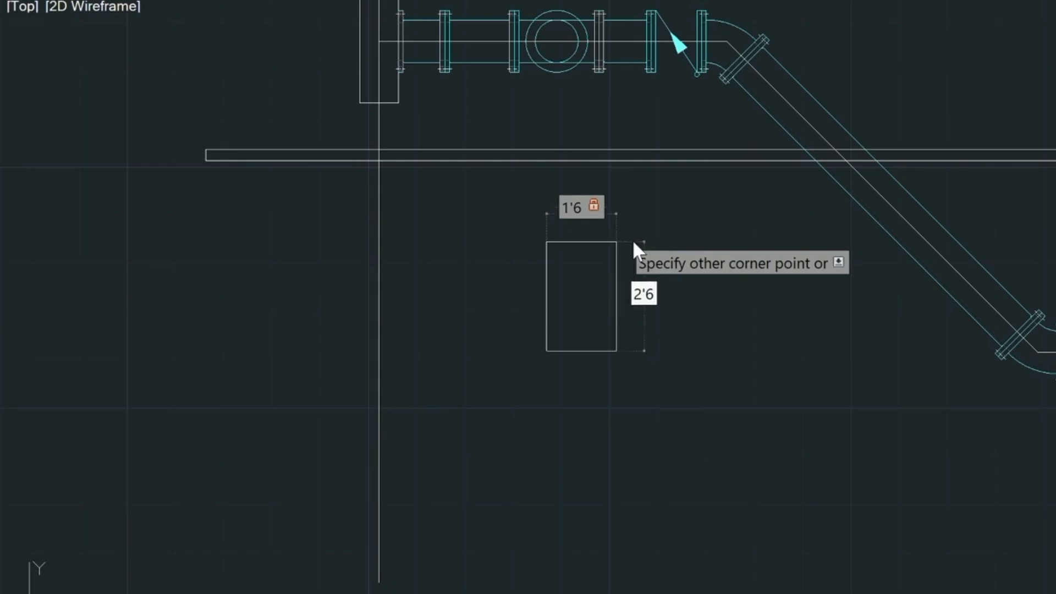
{"action": "key", "text": "Return"}
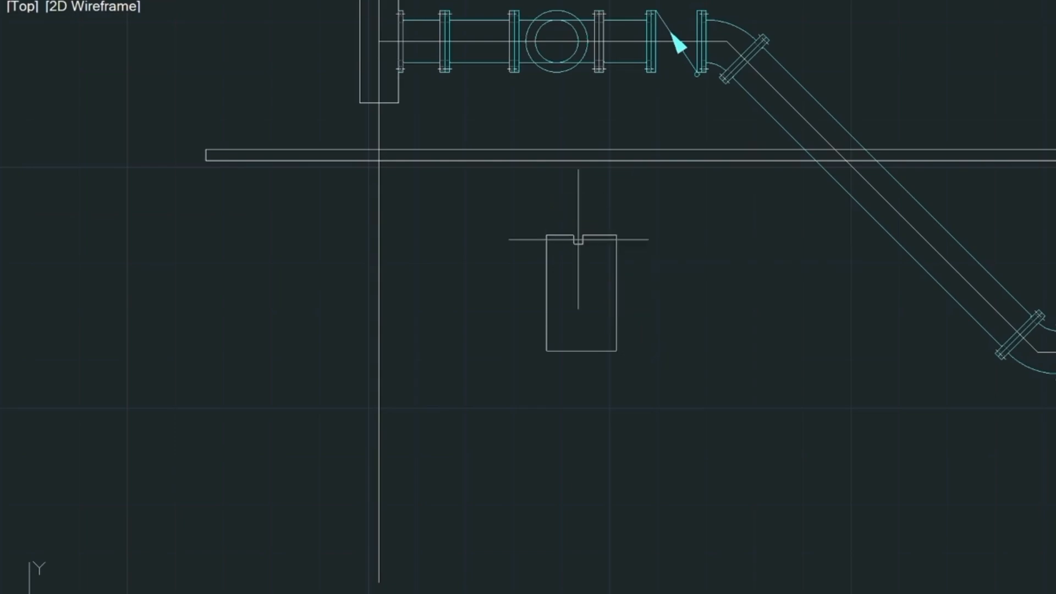
- Draw a 6" wide, 18" high rectangle upward from the top right corner of the 1'6" by 2'6" rectangle
{"action": "type", "text": "rec"}
{"action": "key", "text": "Return"}
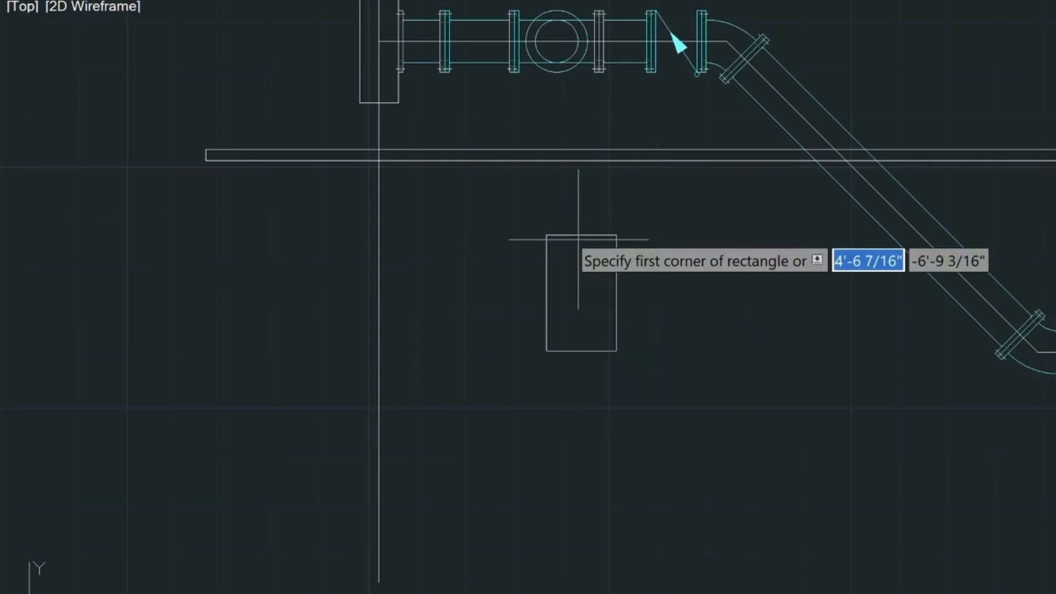
{"action": "left_click", "coordinate": [615, 235]}
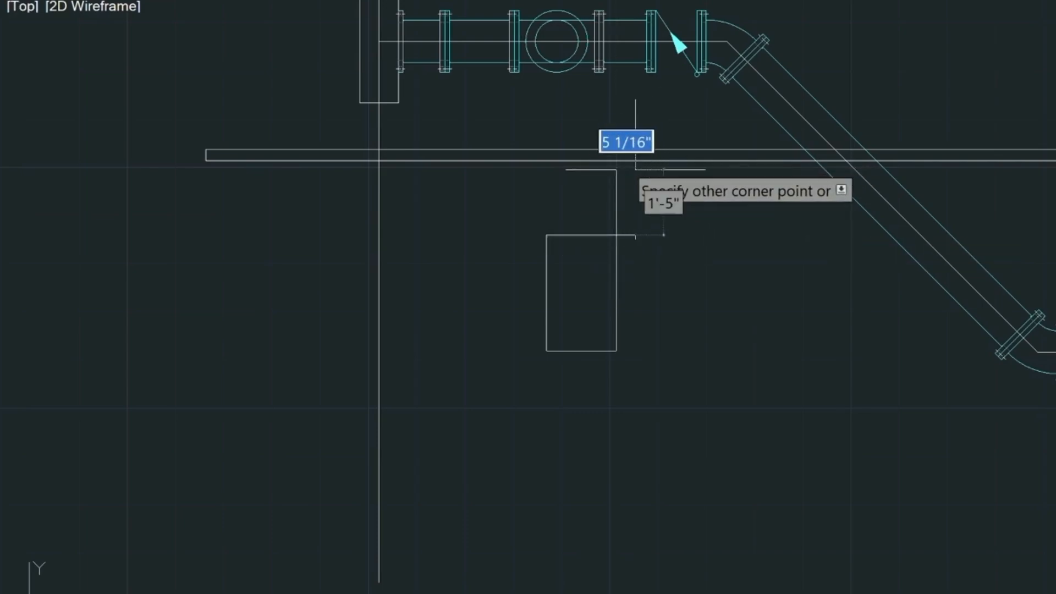
{"action": "type", "text": "6"}
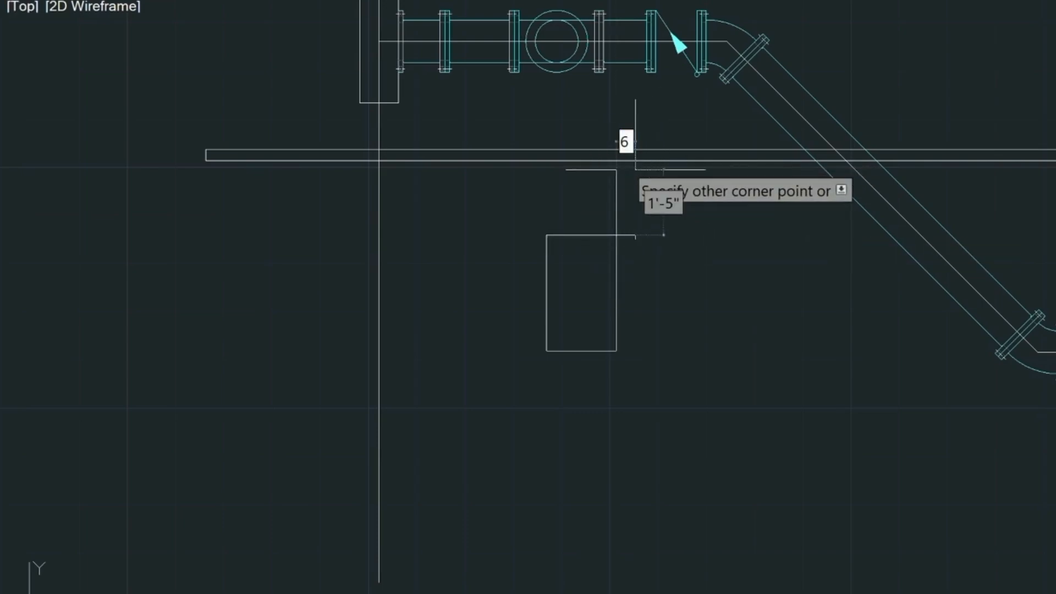
{"action": "key", "text": "Tab"}
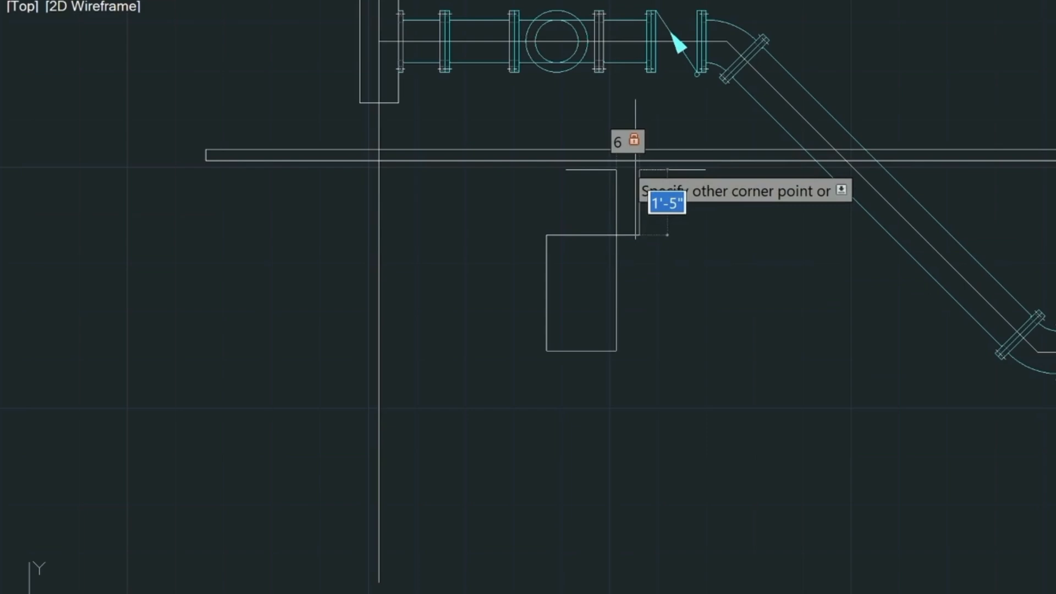
{"action": "type", "text": "18"}
{"action": "key", "text": "Return"}
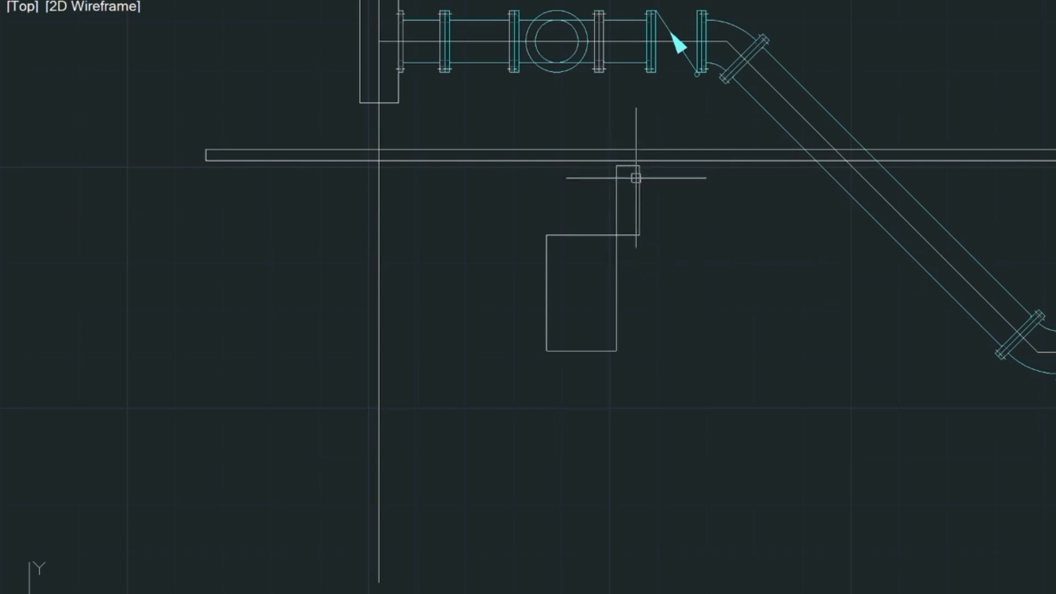
- Move the narrow rectangle by its bottom midpoint to the midpoint of the wider rectangle's top edge
{"action": "left_click", "coordinate": [635, 177]}
{"action": "left_click", "coordinate": [628, 235]}
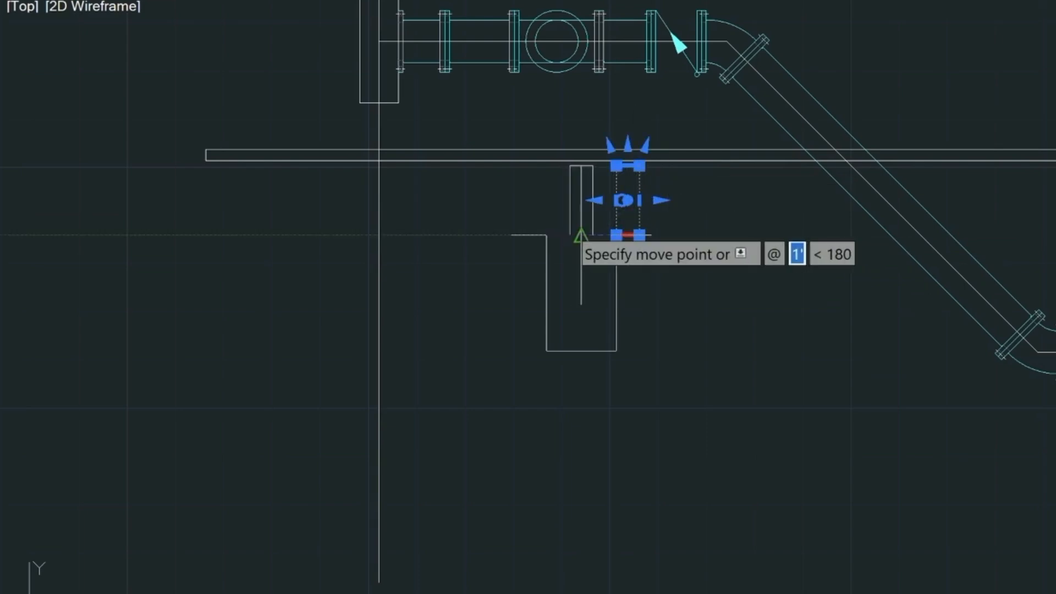
{"action": "left_click", "coordinate": [581, 236]}
{"action": "key", "text": "Escape"}
- Move both support rectangles together by the narrow one's top midpoint to the underside of the short pipe spool left of the check valve
{"action": "left_click", "coordinate": [650, 380]}
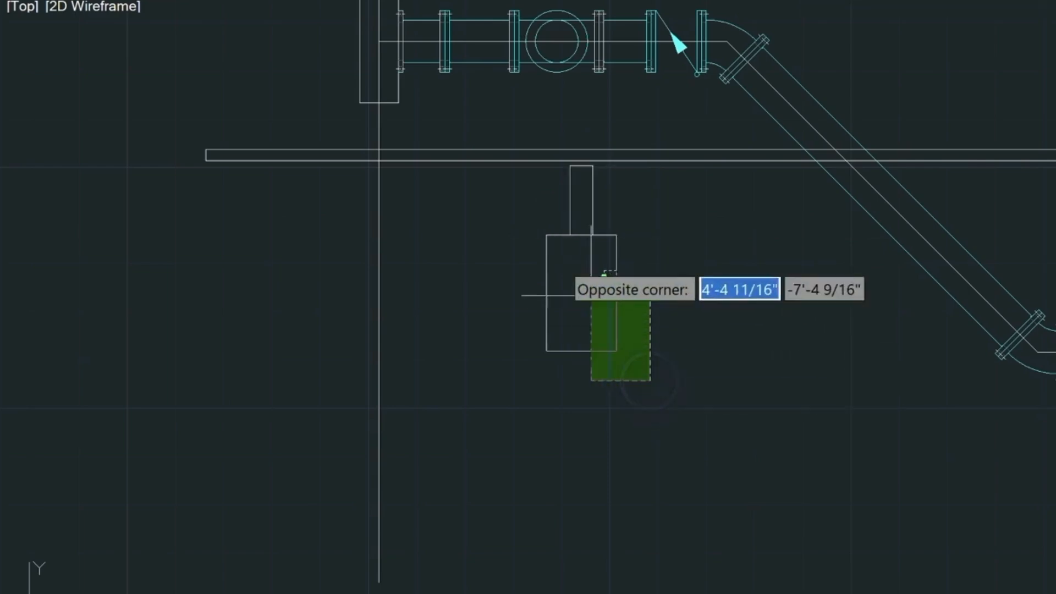
{"action": "left_click", "coordinate": [522, 207]}
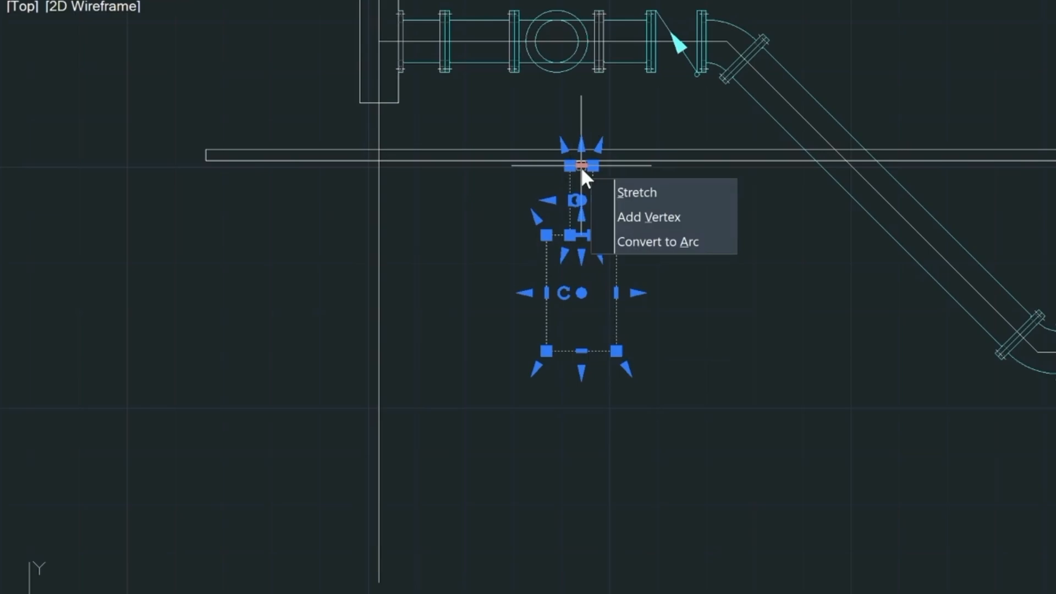
{"action": "left_click", "coordinate": [582, 165]}
{"action": "key", "text": "space"}
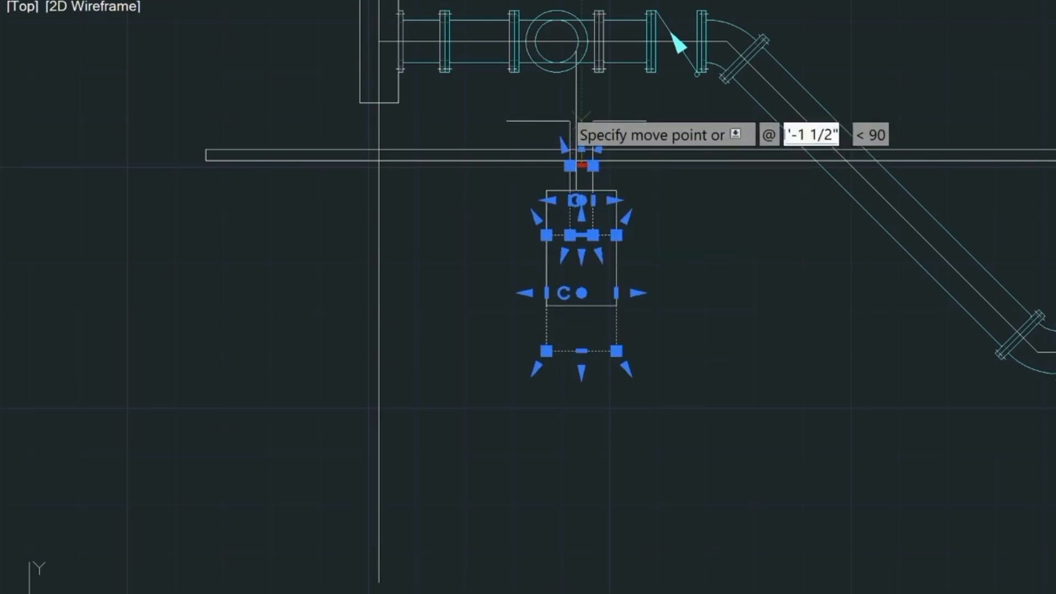
{"action": "left_click", "coordinate": [625, 65]}
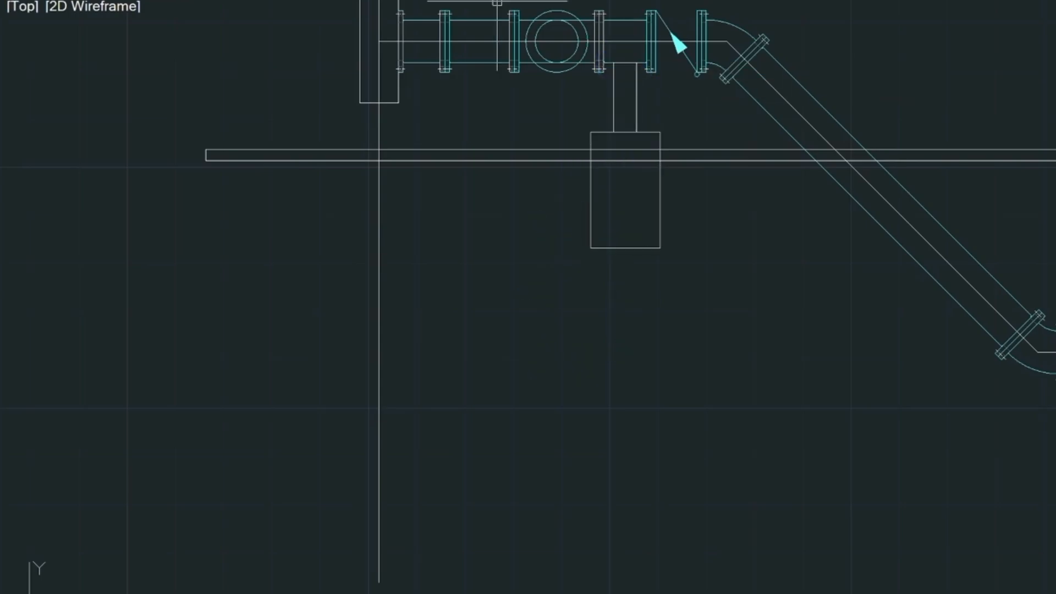
- On the WELL layer, draw a 10'4" high rectangle downward from the lower left corner of the existing well column
{"action": "left_click", "coordinate": [247, 0]}
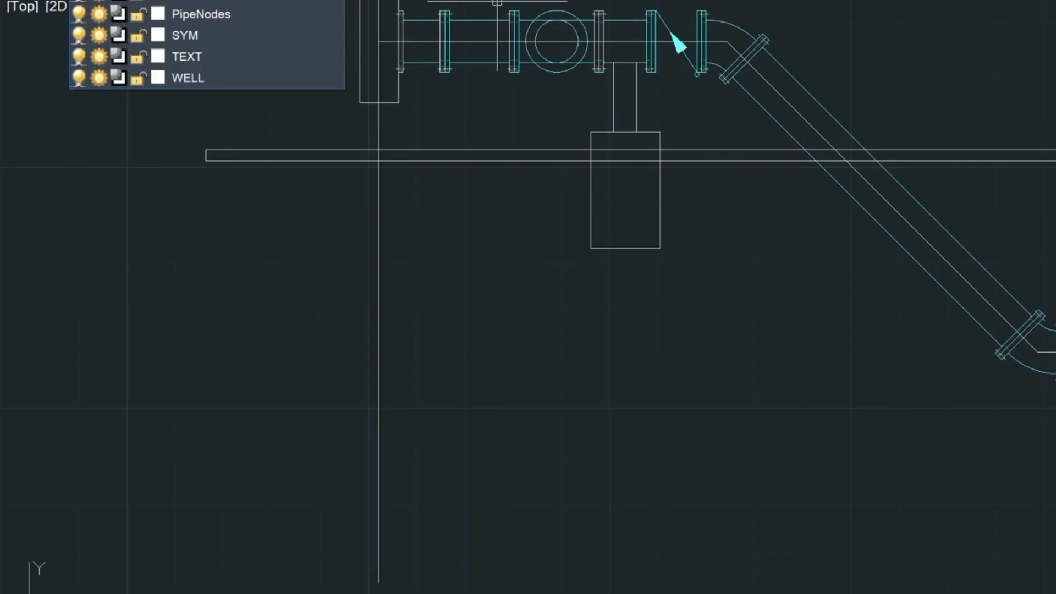
{"action": "left_click", "coordinate": [182, 78]}
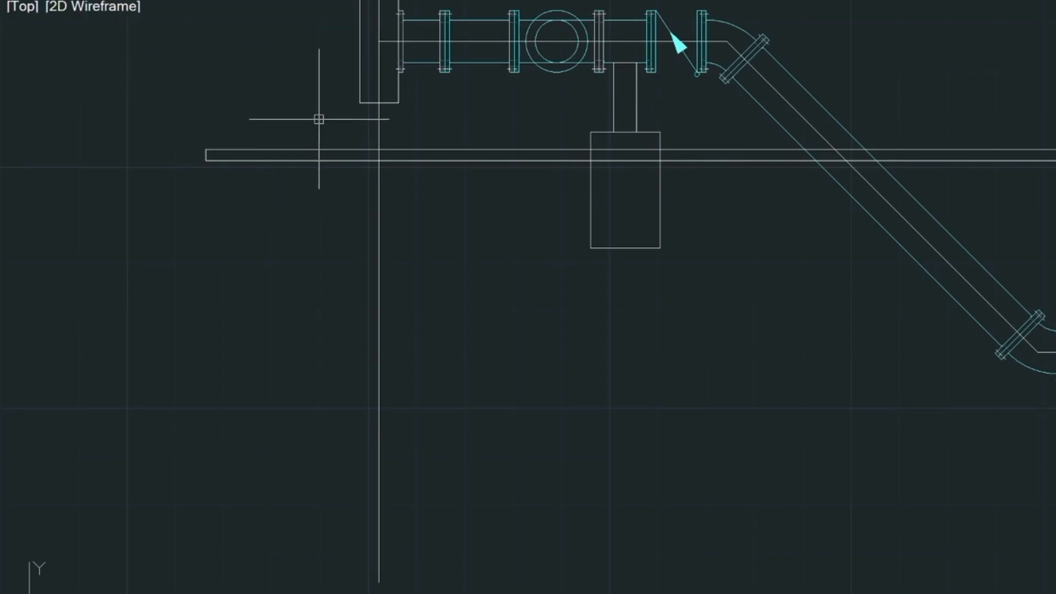
{"action": "type", "text": "REC"}
{"action": "key", "text": "Return"}
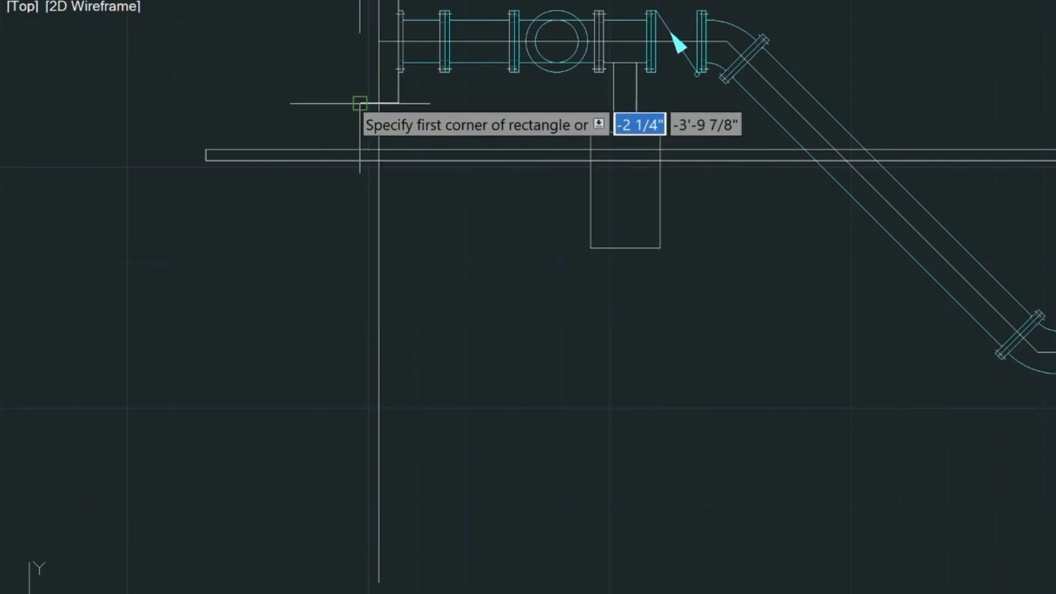
{"action": "left_click", "coordinate": [359, 102]}
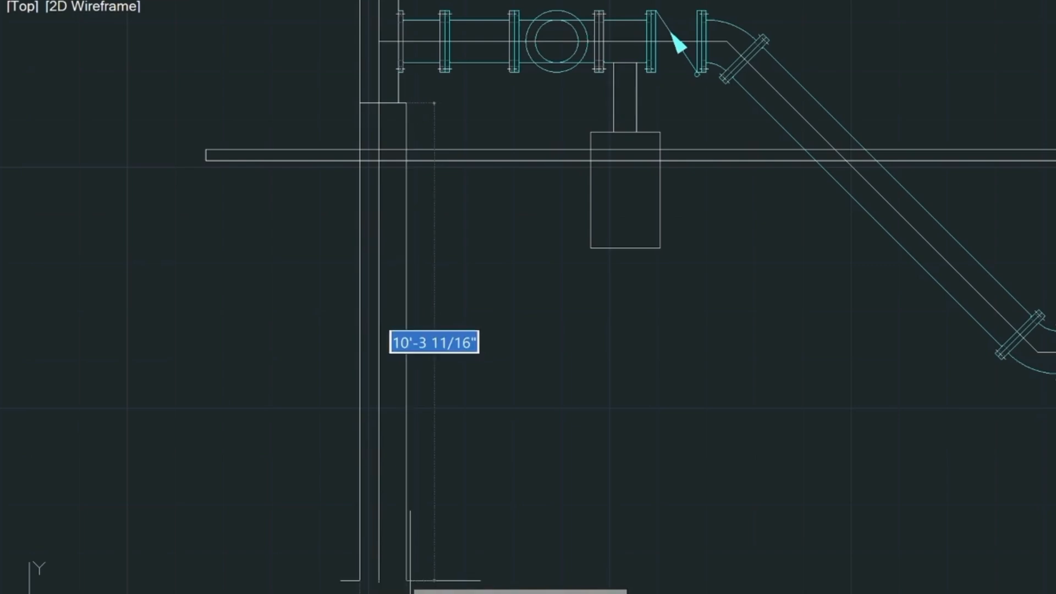
{"action": "type", "text": "10'4"}
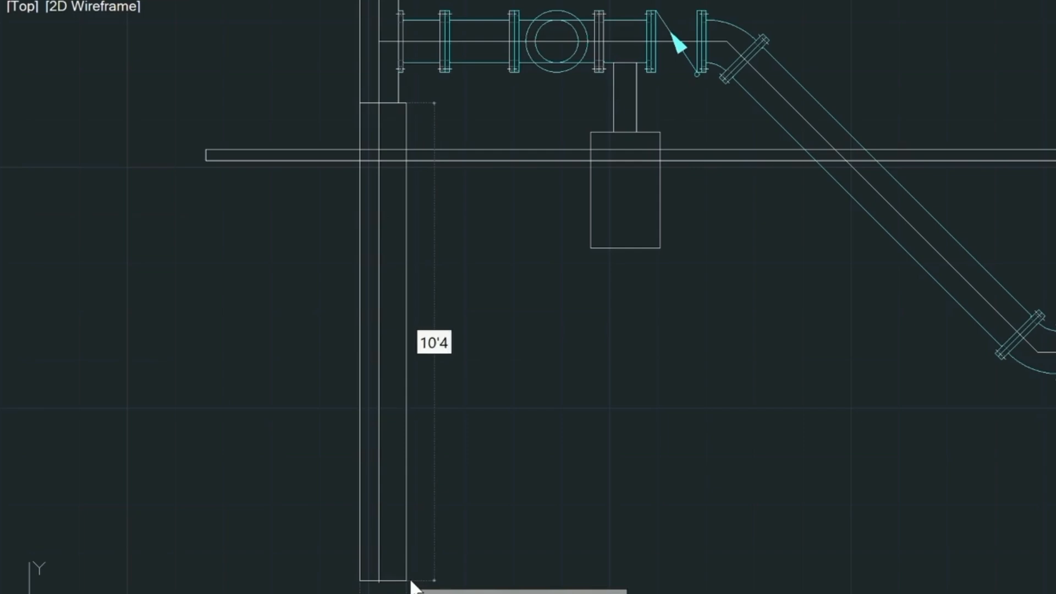
{"action": "key", "text": "Return"}
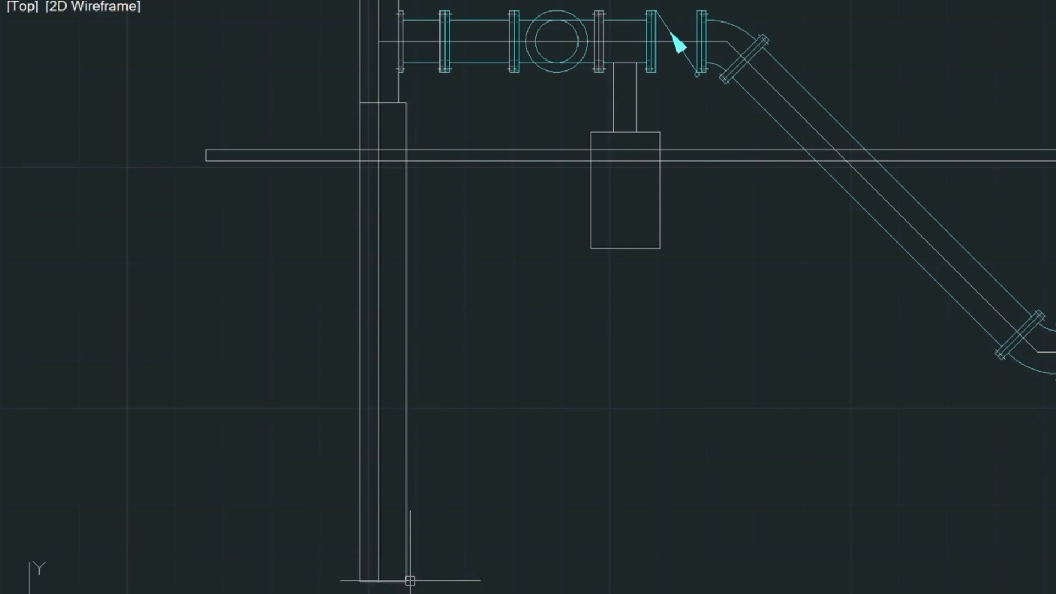
- Move the tall well rectangle by its top midpoint onto the vertical centreline at the well column's bottom edge
{"action": "left_click", "coordinate": [407, 292]}
{"action": "left_click", "coordinate": [383, 103]}
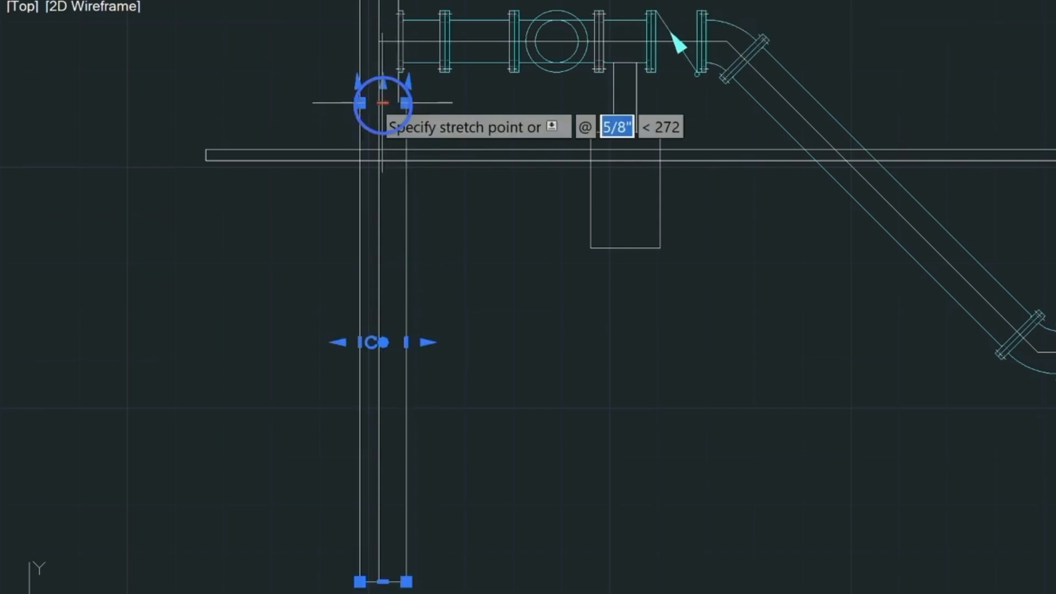
{"action": "key", "text": "space"}
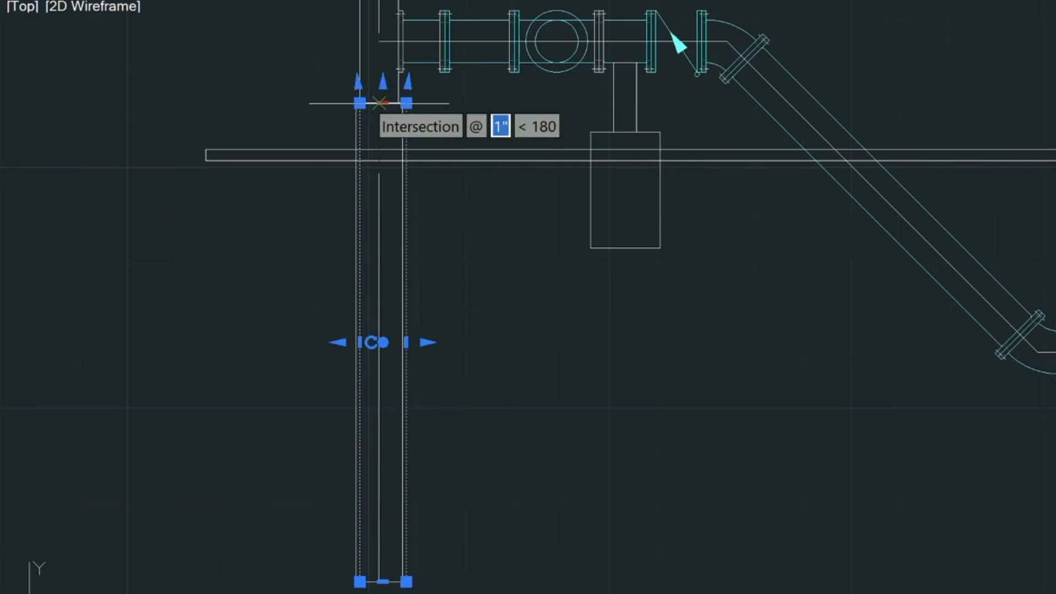
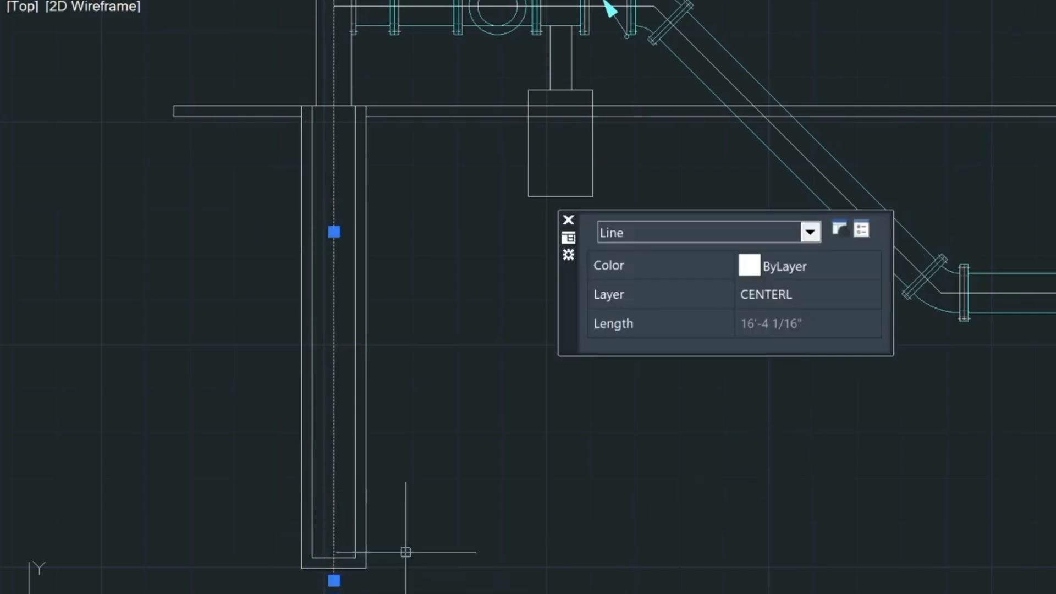
- On the cyan pipe layer, draw a 4" wide, 6" high rectangle just above the second spool of the upper pipe run
{"action": "key", "text": "Escape"}
{"action": "middle_click_drag", "start_coordinate": [455, 89], "coordinate": [437, 390]}
{"action": "scroll", "coordinate": [437, 389], "scroll_direction": "up", "scroll_amount": 3}
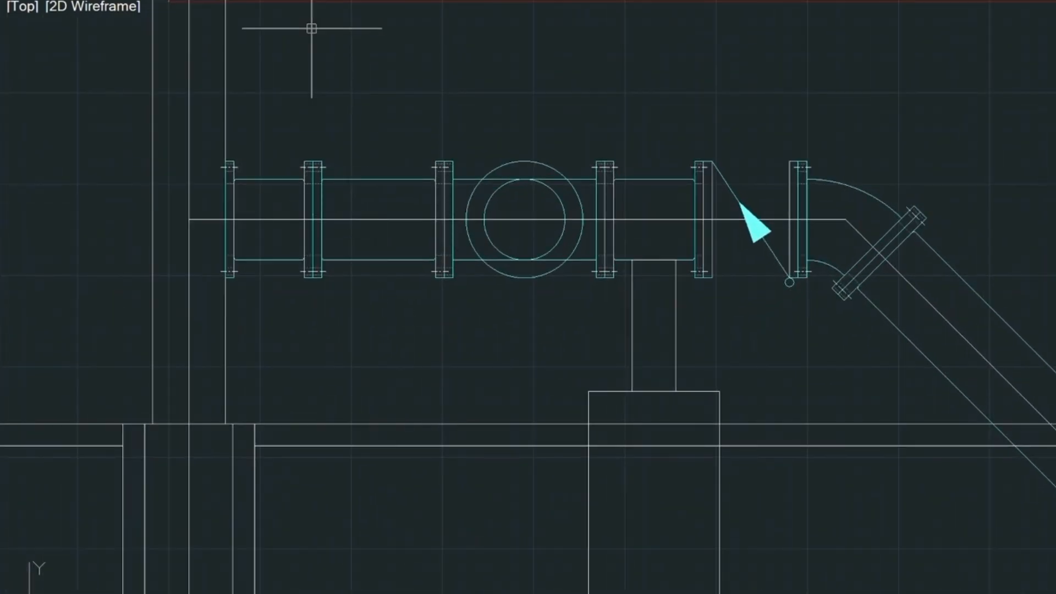
{"action": "left_click", "coordinate": [297, 1]}
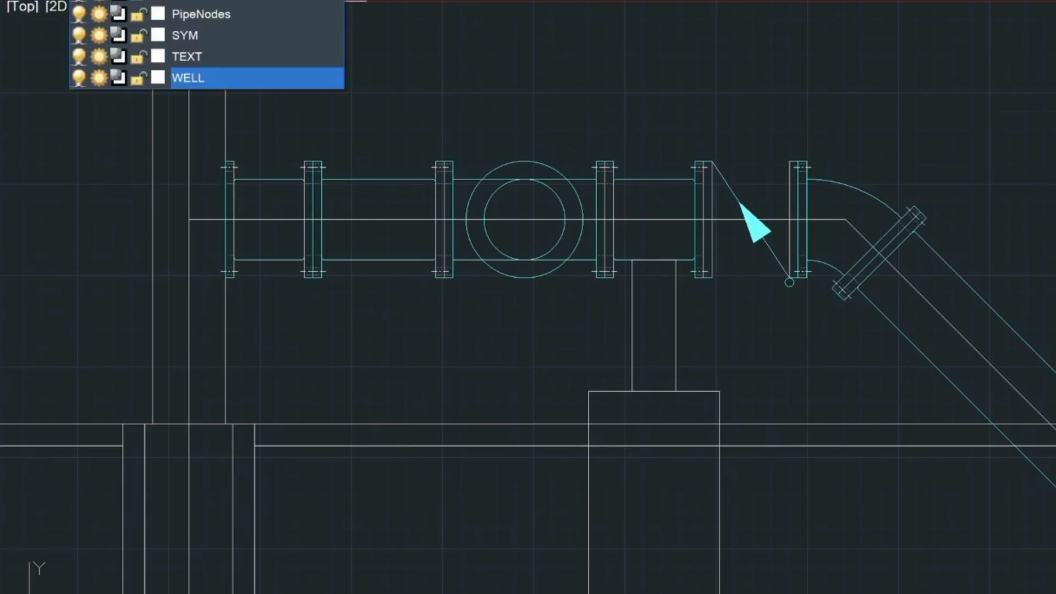
{"action": "left_click", "coordinate": [185, 2]}
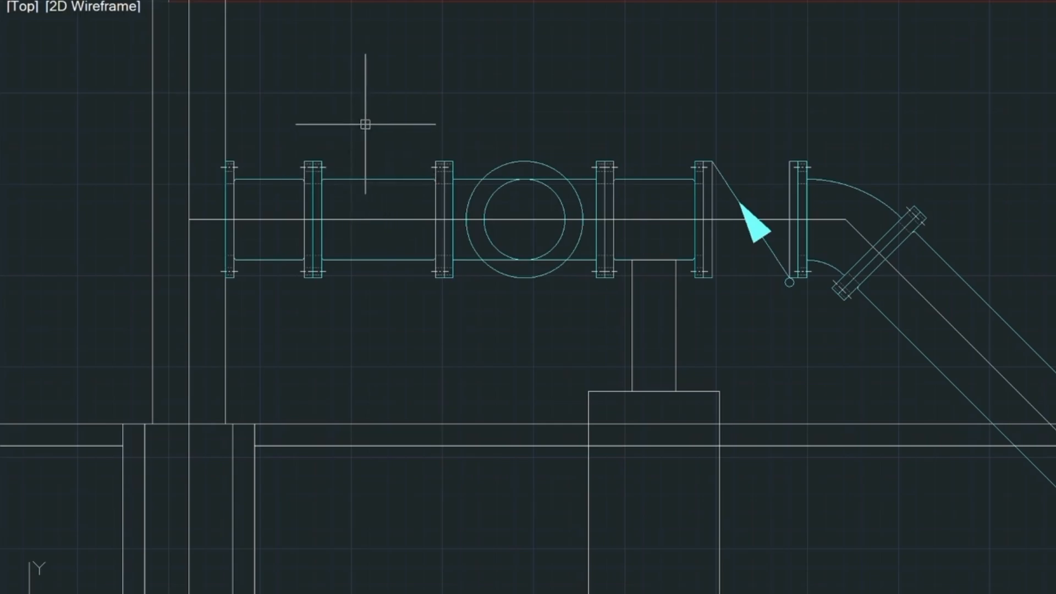
{"action": "type", "text": "rec"}
{"action": "key", "text": "Return"}
{"action": "left_click", "coordinate": [352, 150]}
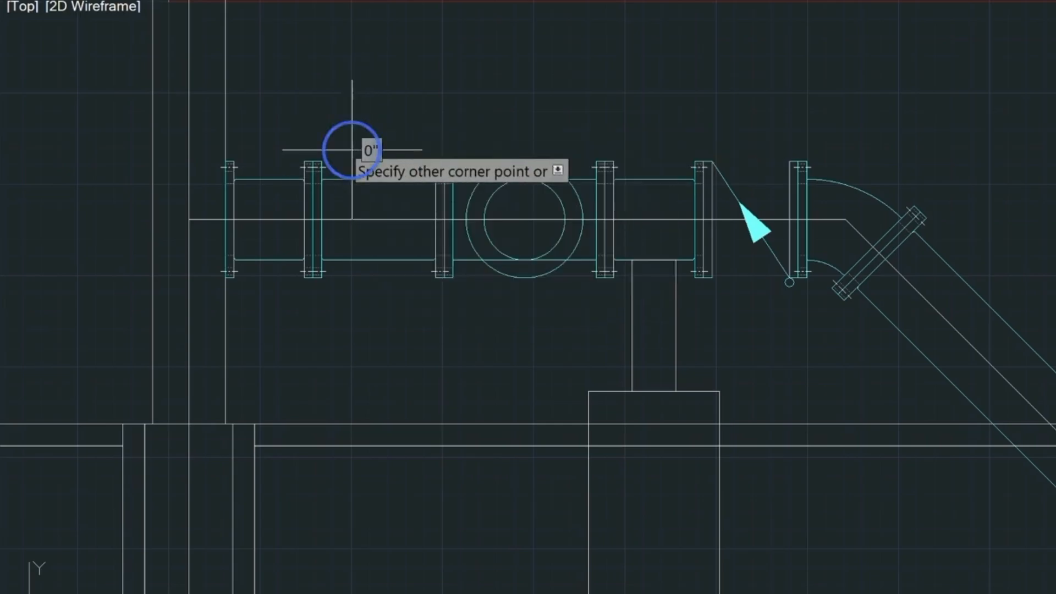
{"action": "type", "text": "4"}
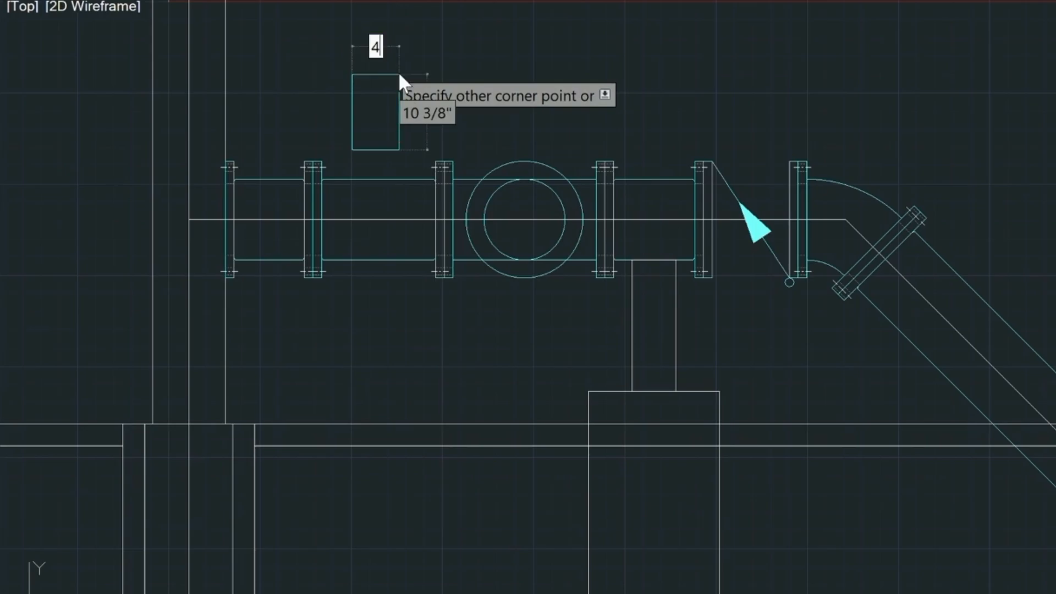
{"action": "key", "text": "Tab"}
{"action": "type", "text": "6"}
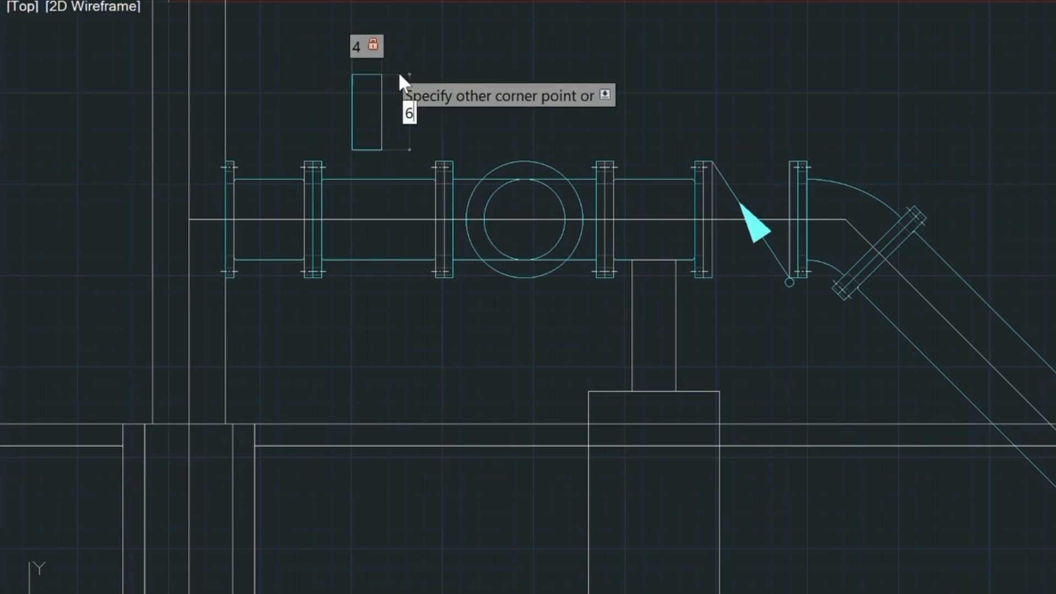
{"action": "key", "text": "Return"}
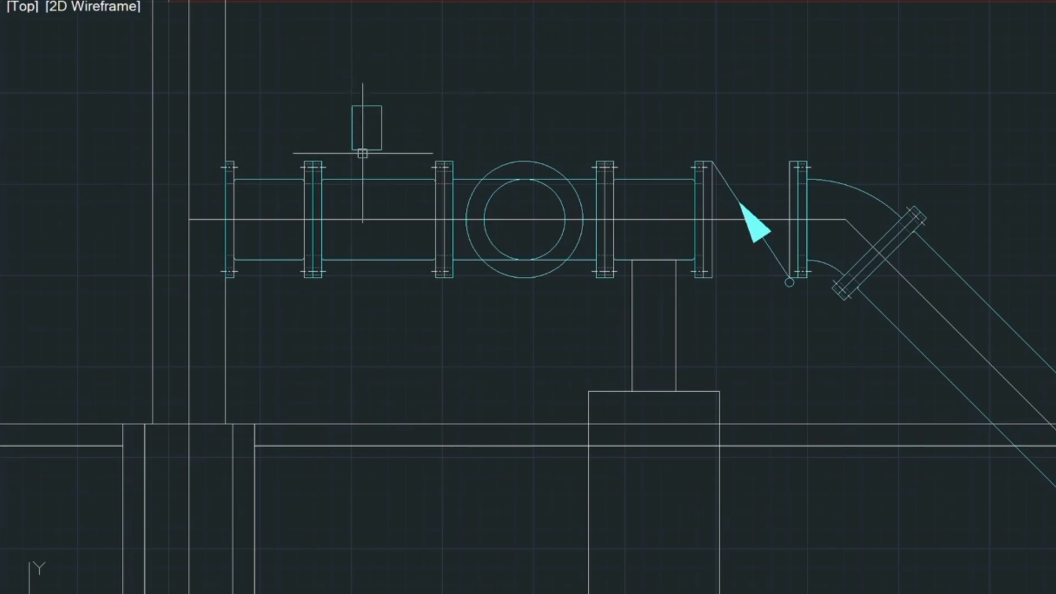
- Draw a small three-sided polygon, circumscribed about a circle and pointing up, centred on the midpoint of the 4" by 6" rectangle's bottom edge
{"action": "scroll", "coordinate": [370, 161], "scroll_direction": "up", "scroll_amount": 3}
{"action": "scroll", "coordinate": [370, 163], "scroll_direction": "up", "scroll_amount": 2}
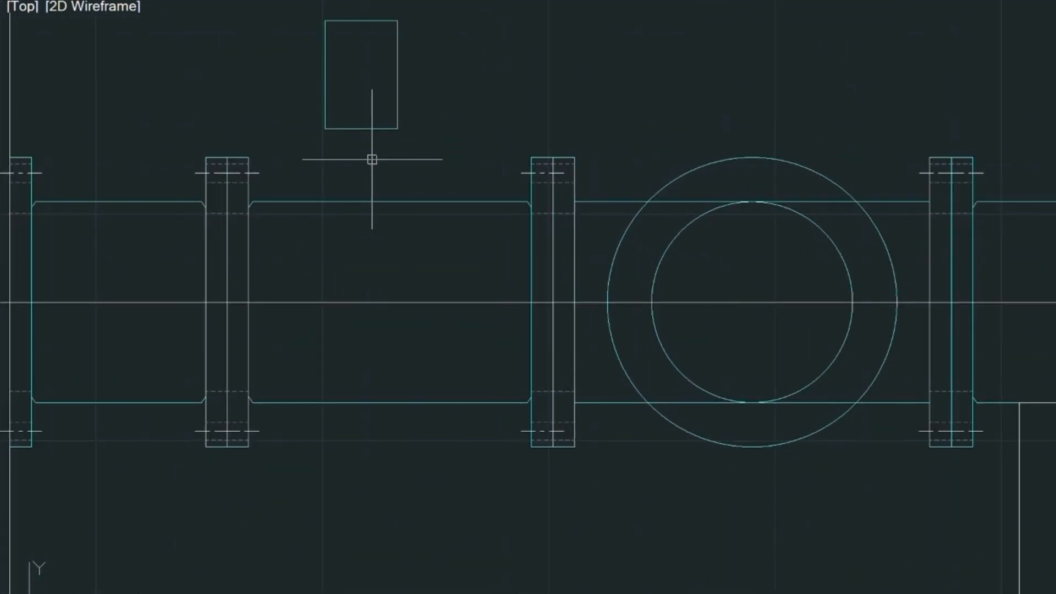
{"action": "type", "text": "POL"}
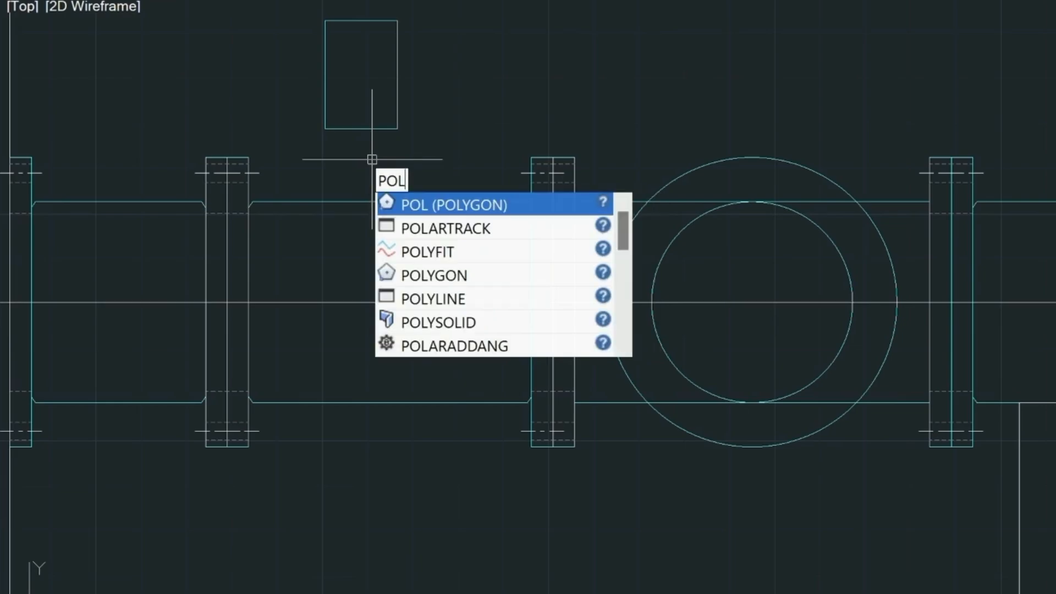
{"action": "key", "text": "Return"}
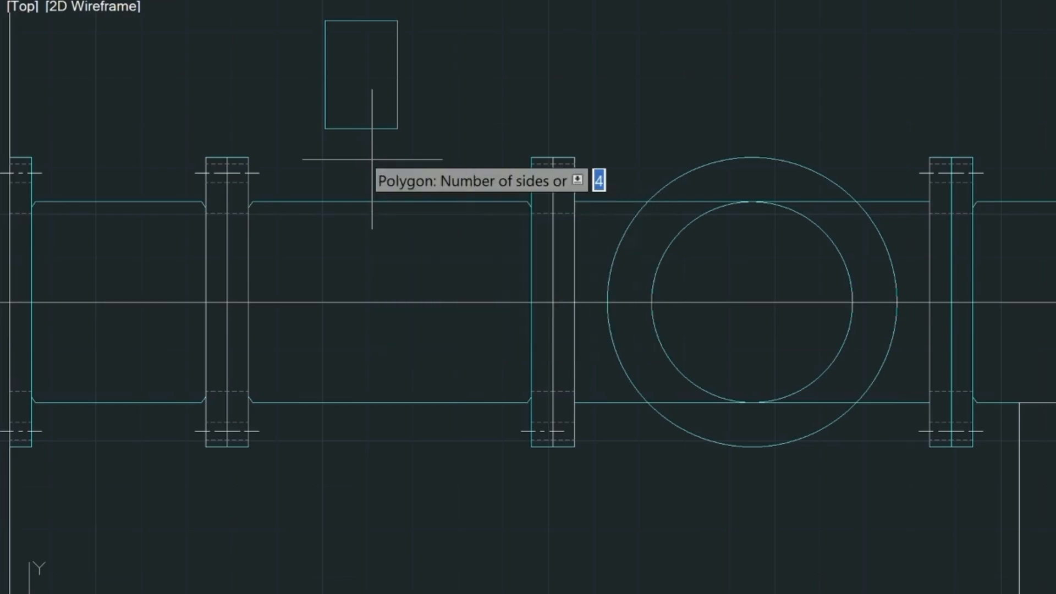
{"action": "type", "text": "3"}
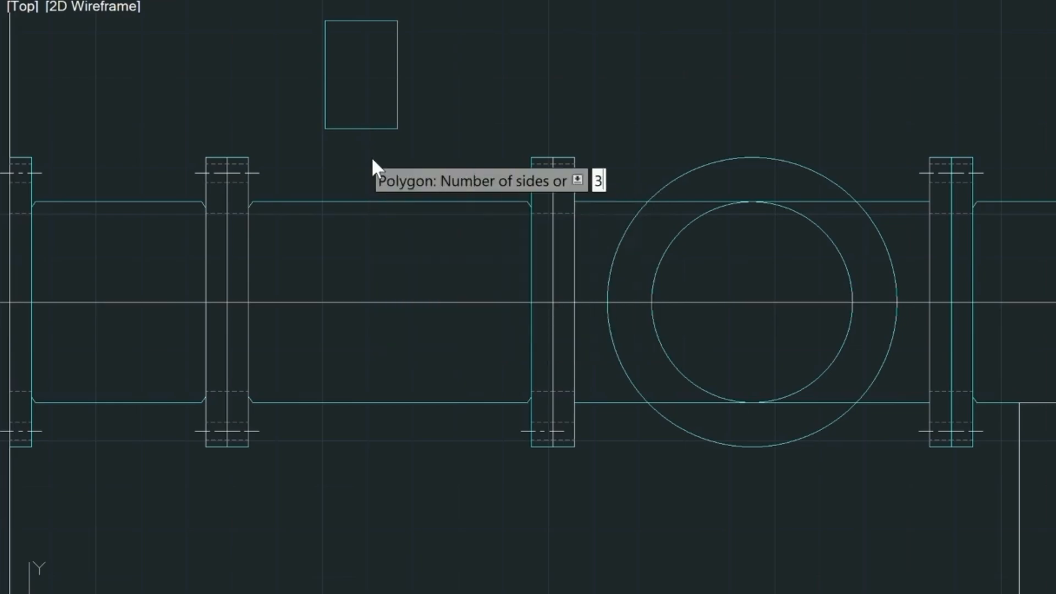
{"action": "key", "text": "Return"}
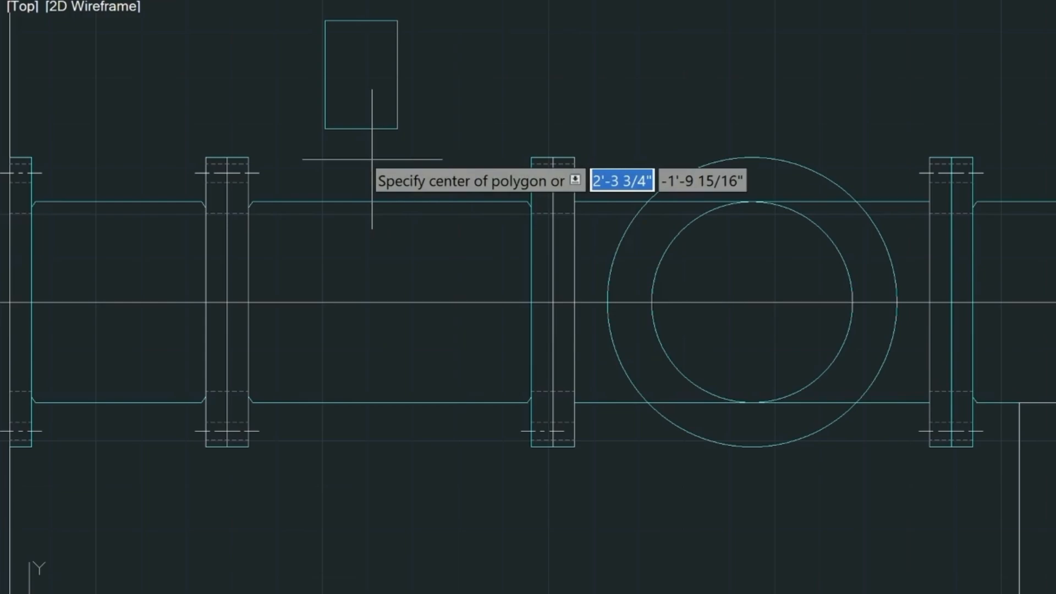
{"action": "left_click", "coordinate": [358, 132]}
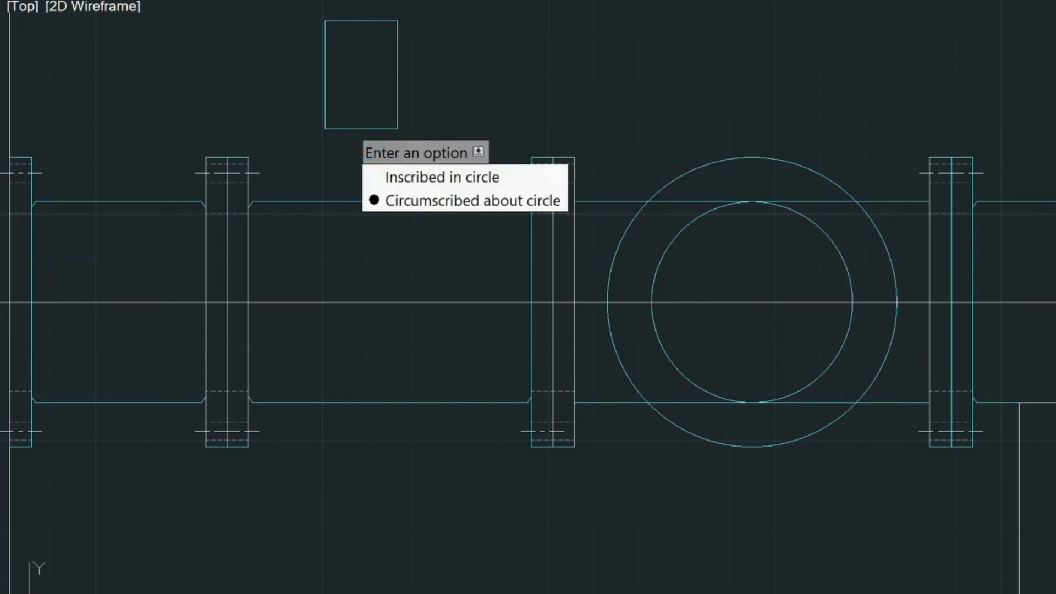
{"action": "key", "text": "Down"}
{"action": "key", "text": "Up"}
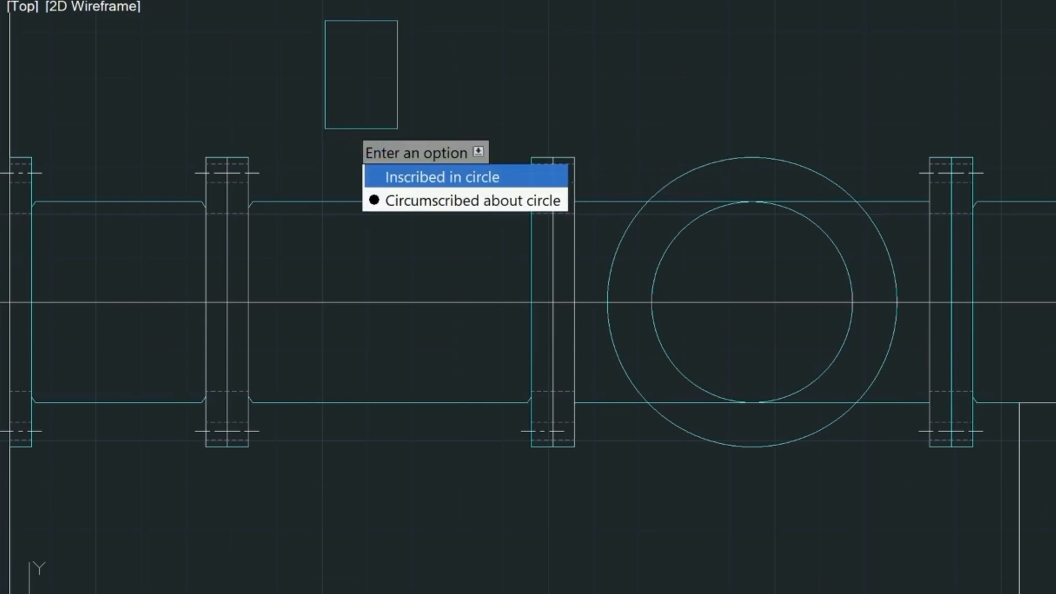
{"action": "key", "text": "Down"}
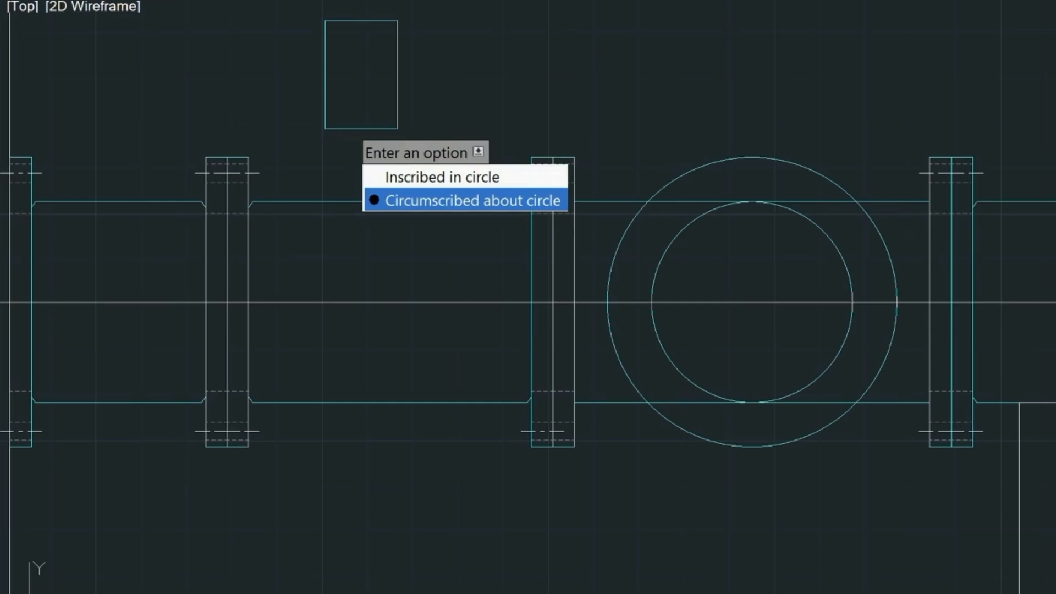
{"action": "key", "text": "Return"}
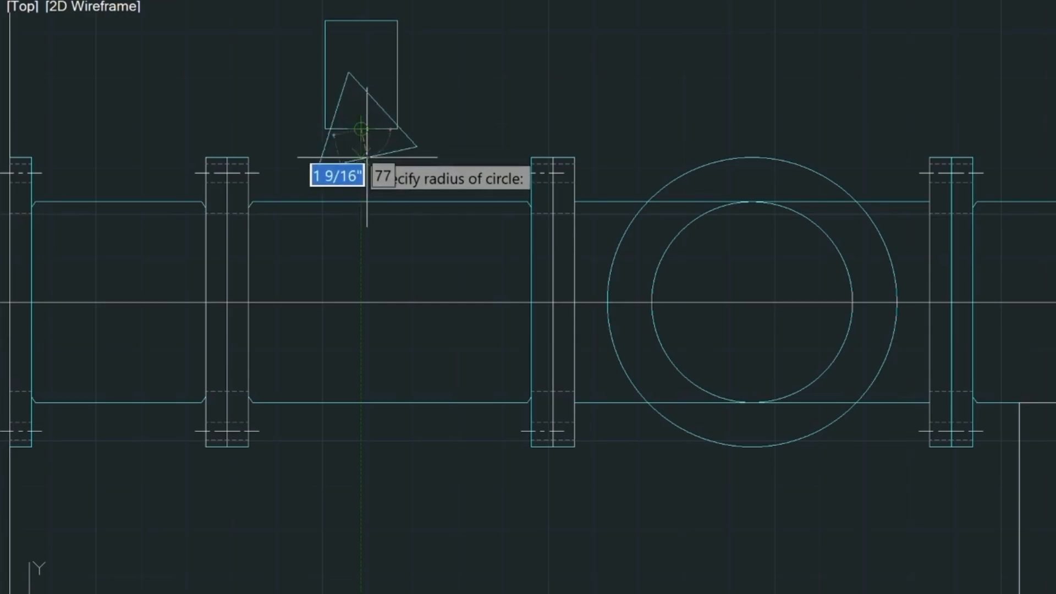
{"action": "left_click", "coordinate": [361, 154]}
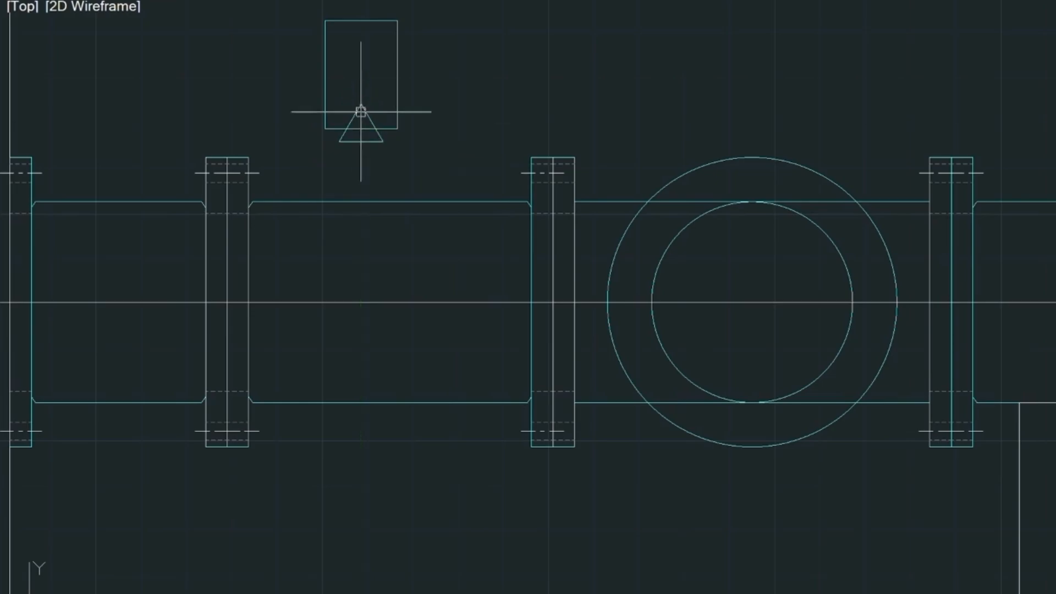
- Mirror the small triangle about a horizontal line through its apex, keeping the original
{"action": "left_click", "coordinate": [361, 113]}
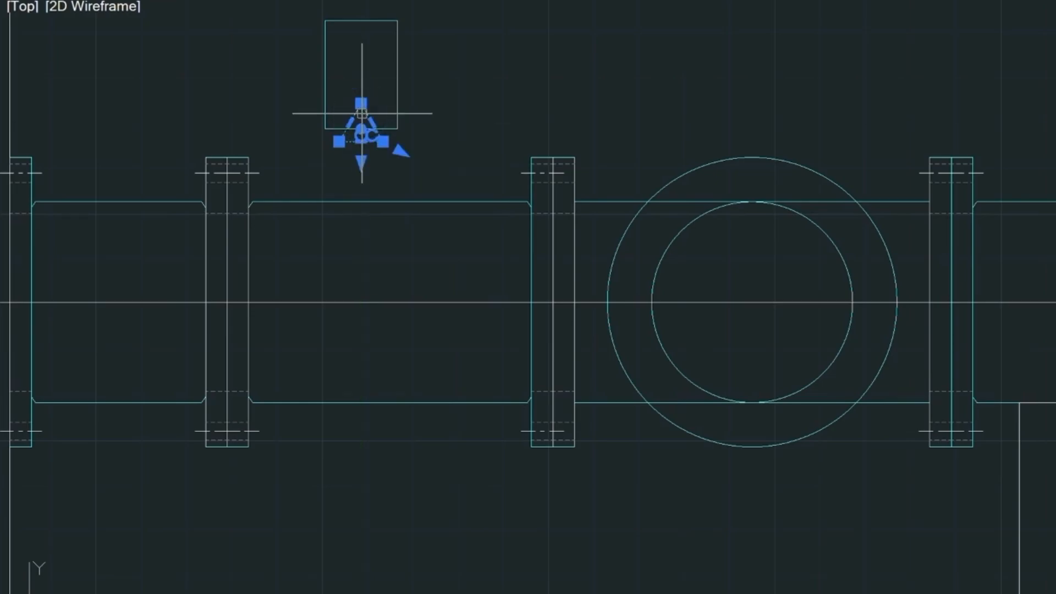
{"action": "type", "text": "mi"}
{"action": "key", "text": "Return"}
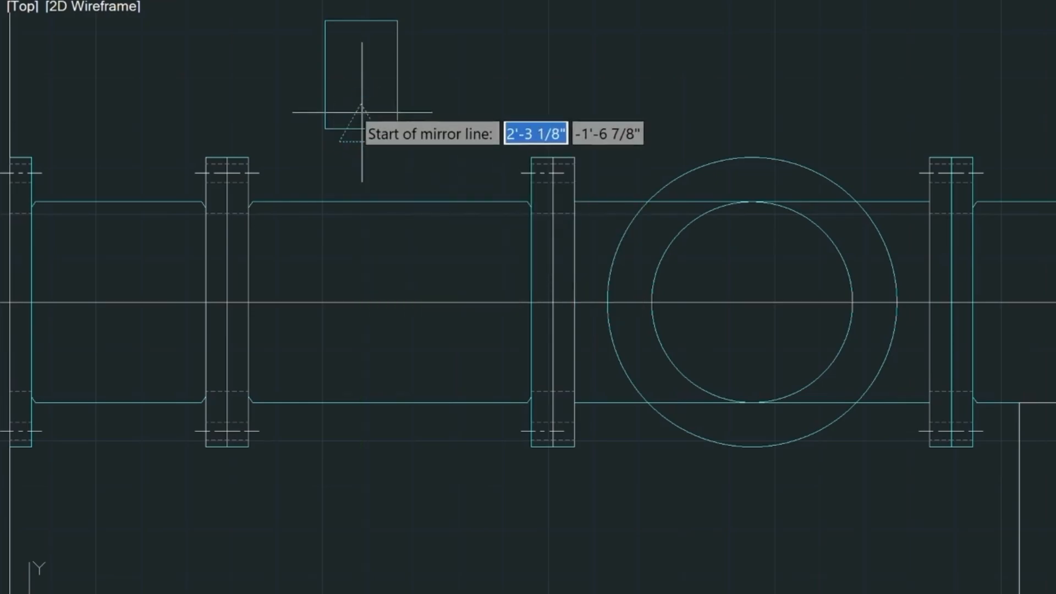
{"action": "left_click", "coordinate": [360, 104]}
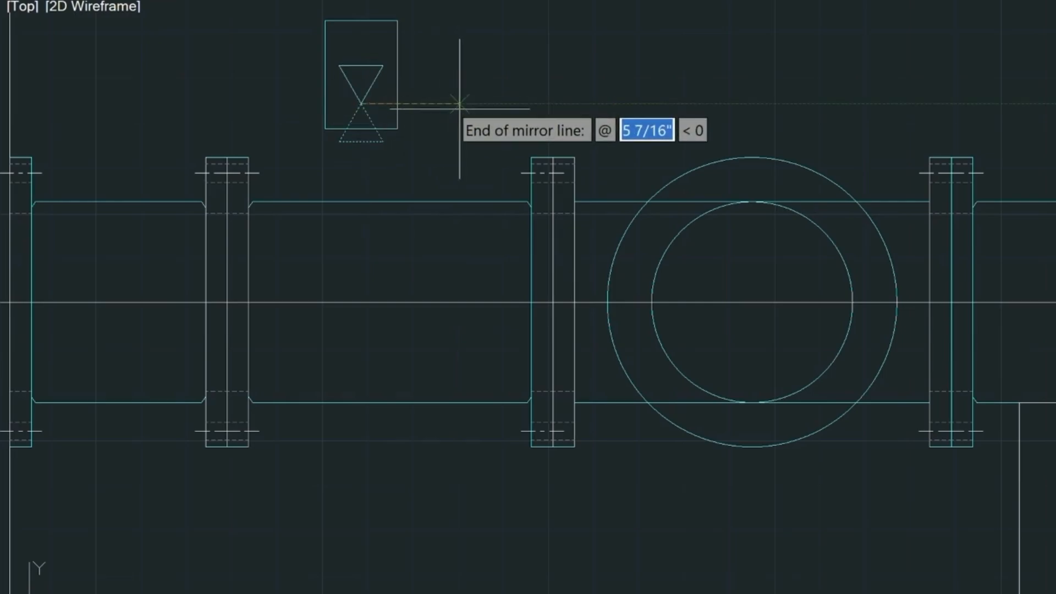
{"action": "left_click", "coordinate": [462, 108]}
{"action": "key", "text": "Return"}
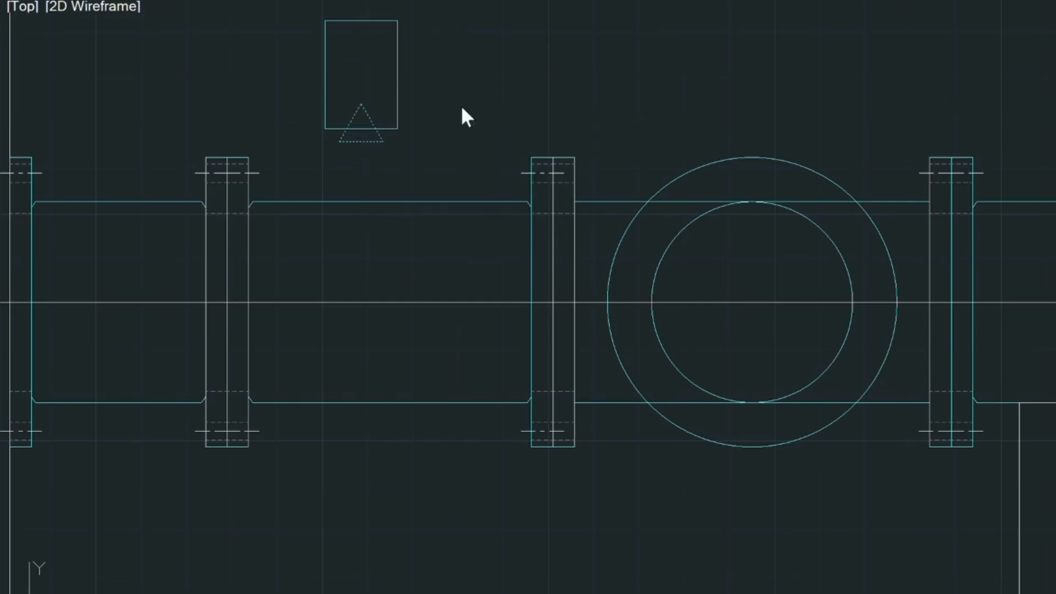
- Move both mirrored triangles so their upper edge's midpoint sits on the midpoint of the 4" by 6" rectangle's bottom edge
{"action": "left_click", "coordinate": [326, 52]}
{"action": "left_click", "coordinate": [393, 159]}
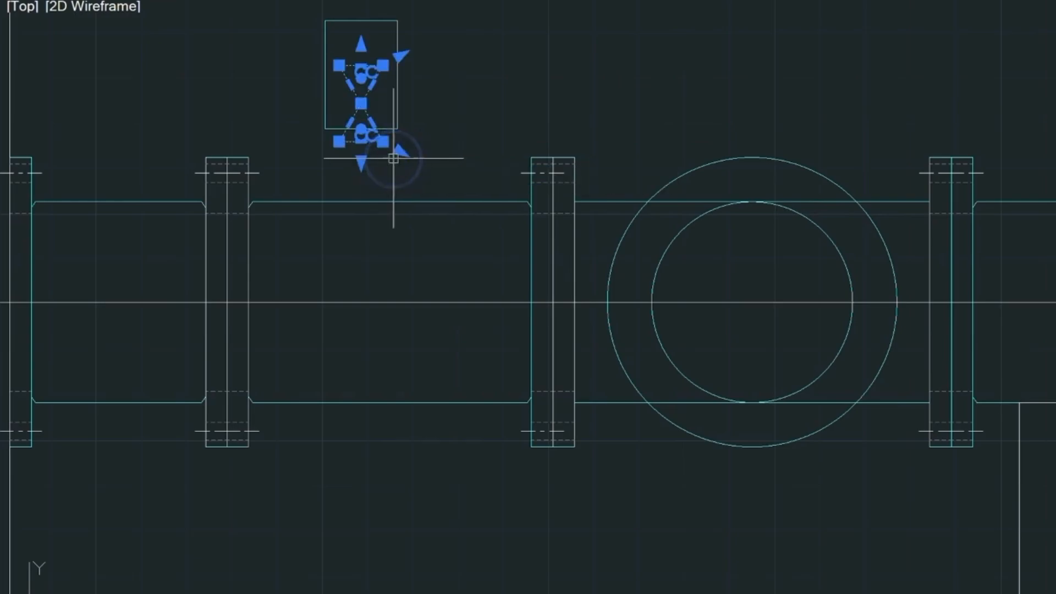
{"action": "left_click", "coordinate": [360, 65]}
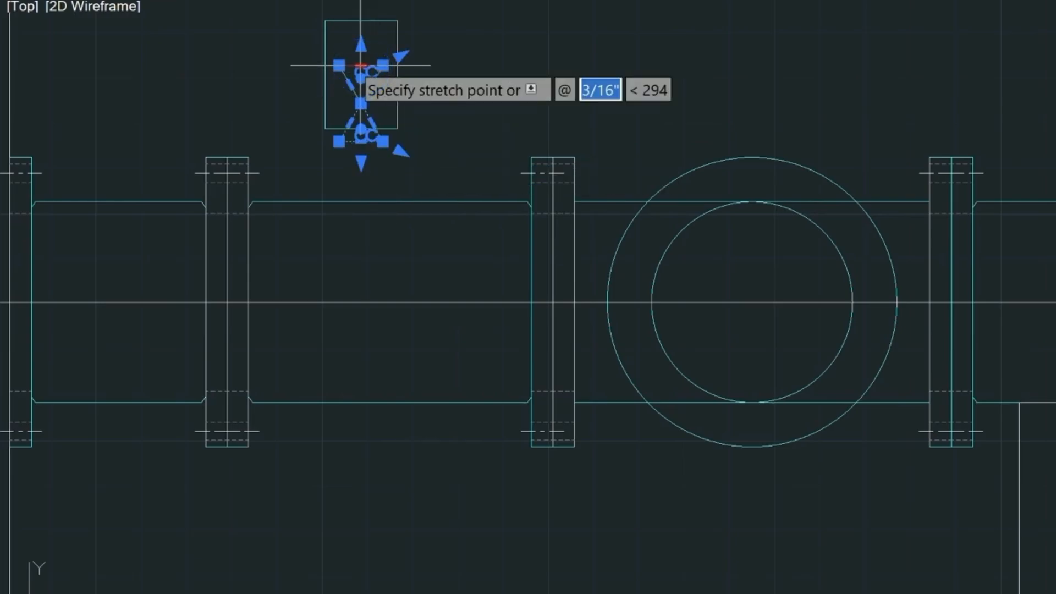
{"action": "key", "text": "space"}
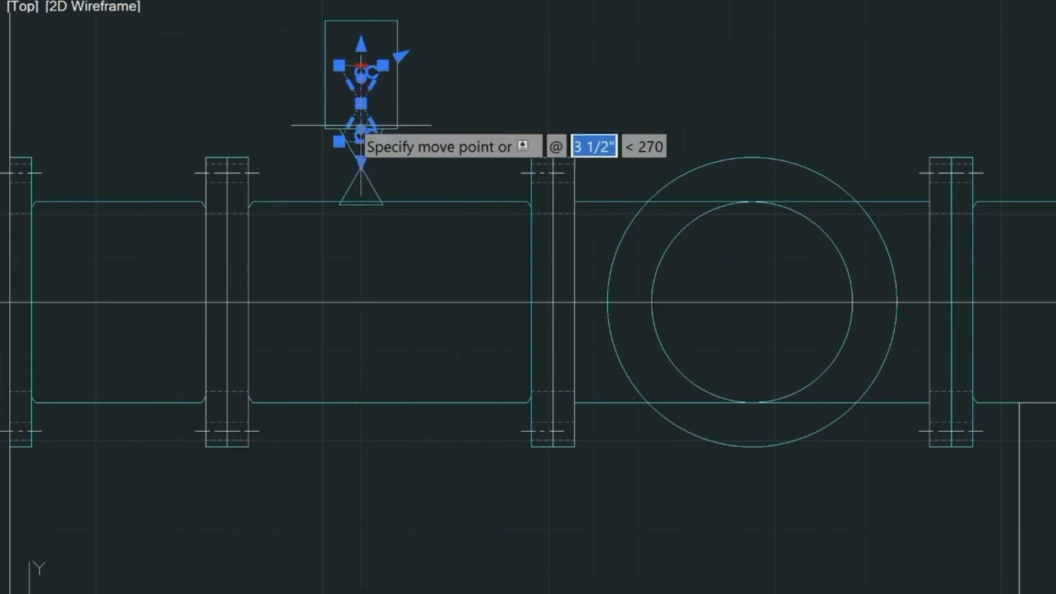
{"action": "left_click", "coordinate": [361, 129]}
{"action": "key", "text": "Escape"}
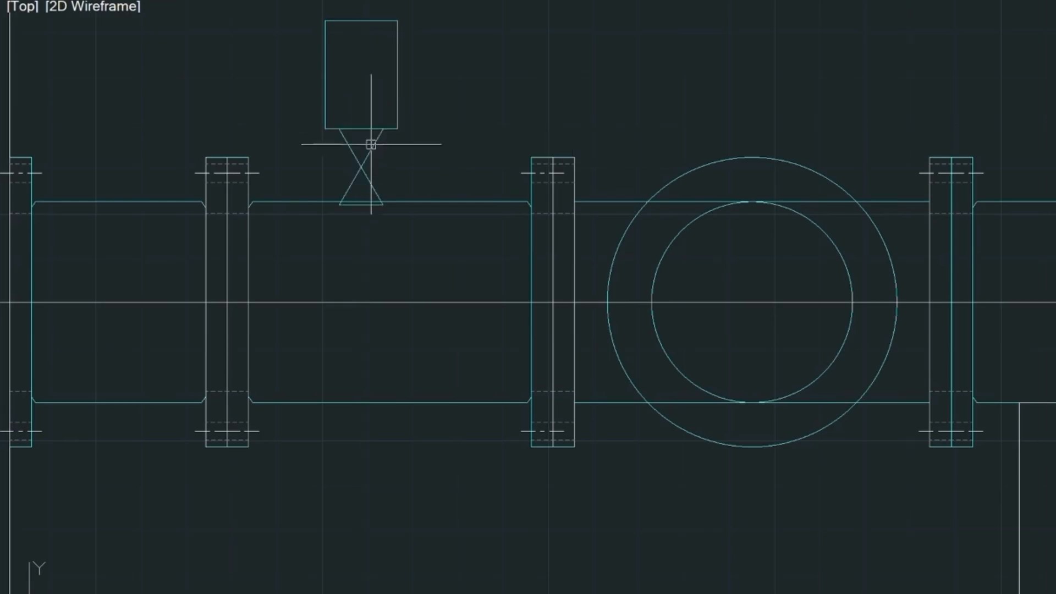
- Scale the two triangles by a factor of .7 about the midpoint of their upper edge
{"action": "left_click", "coordinate": [387, 183]}
{"action": "left_click", "coordinate": [336, 157]}
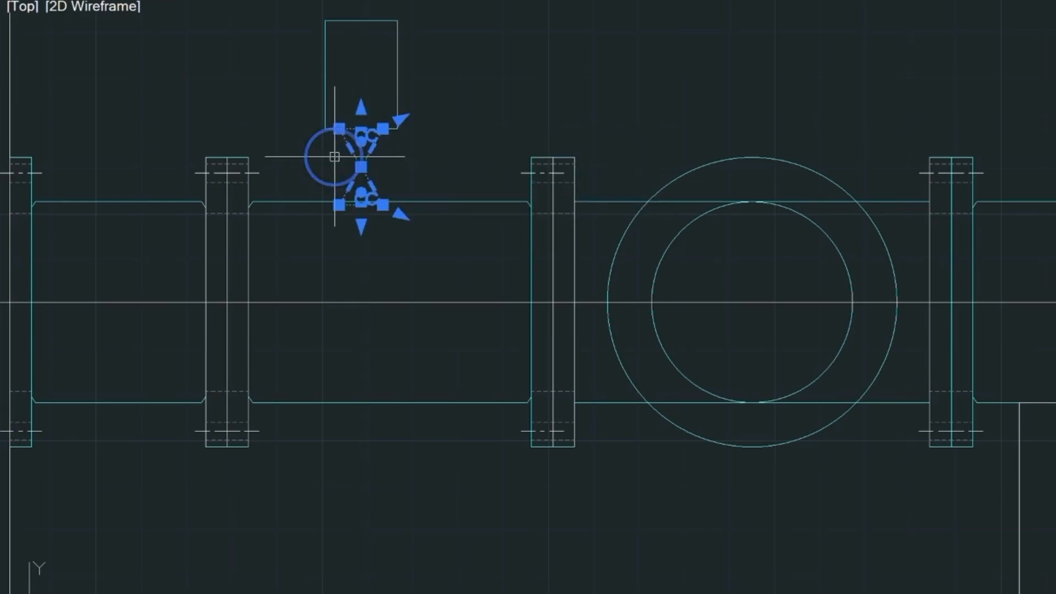
{"action": "left_click", "coordinate": [362, 128]}
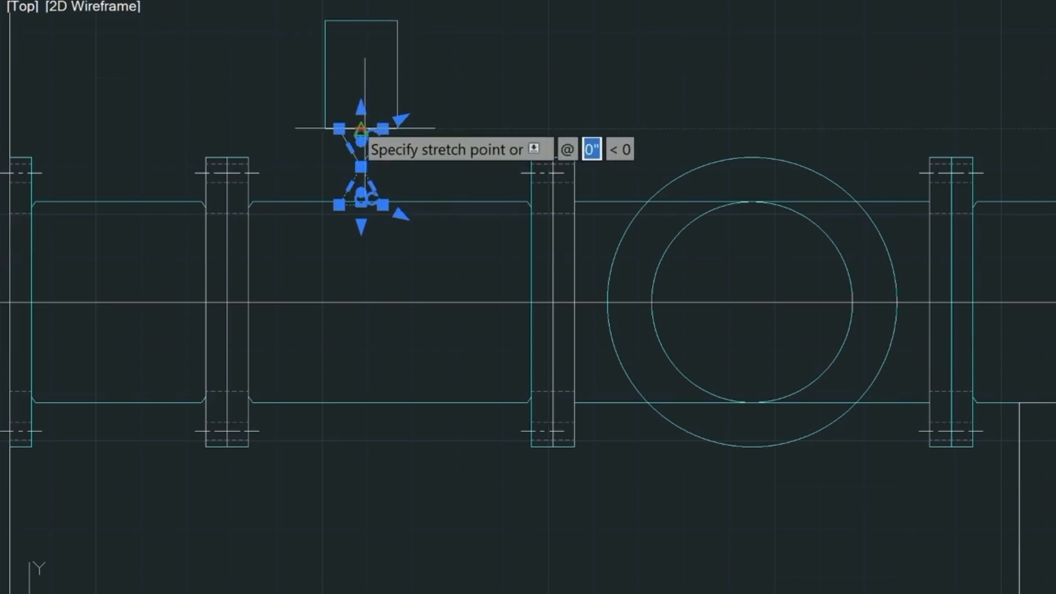
{"action": "key", "text": "space"}
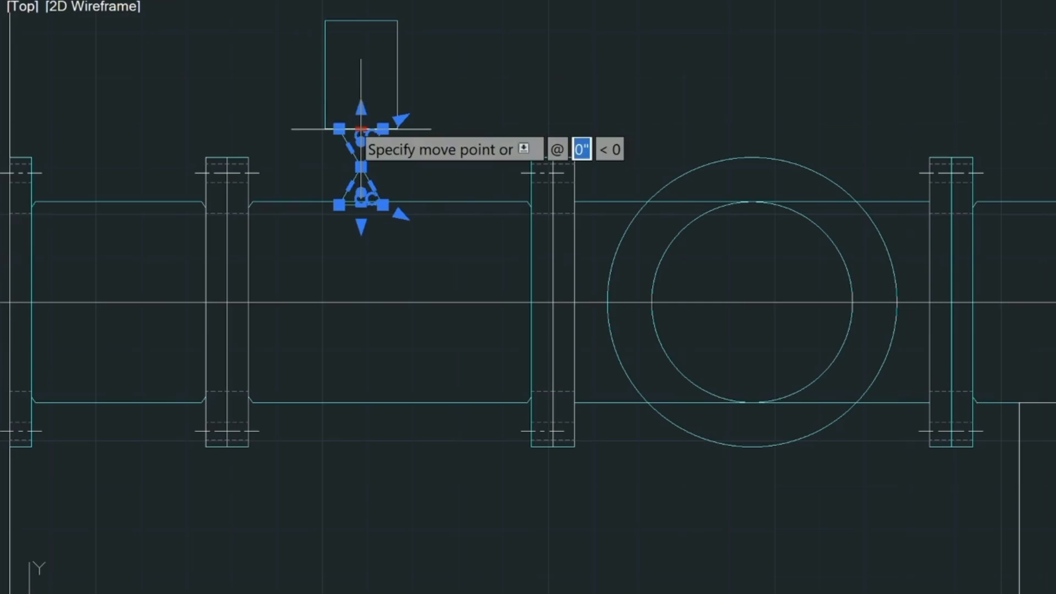
{"action": "key", "text": "space"}
{"action": "key", "text": "space"}
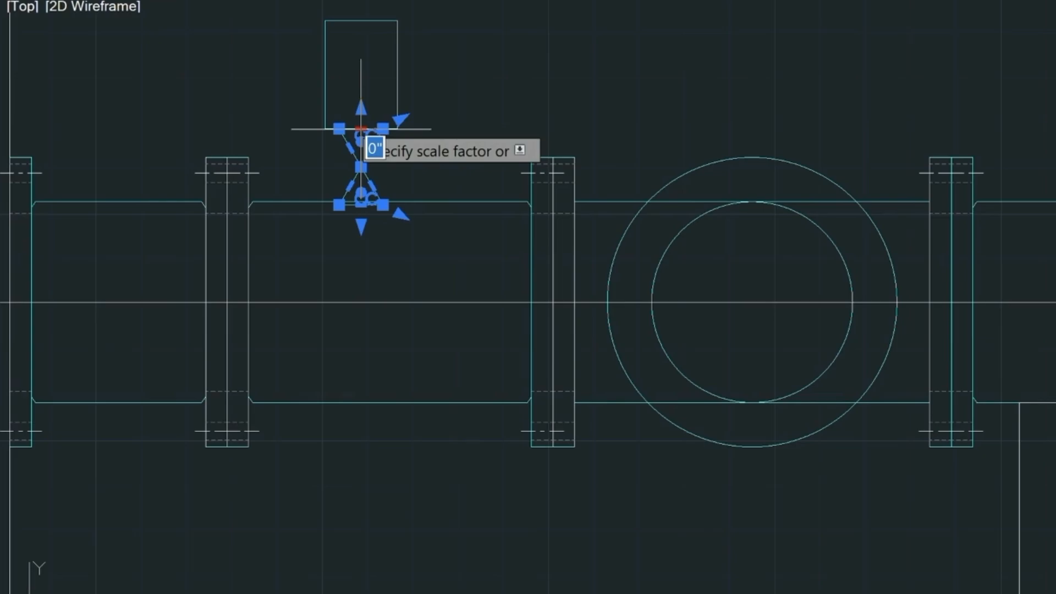
{"action": "type", "text": ".7"}
{"action": "key", "text": "Return"}
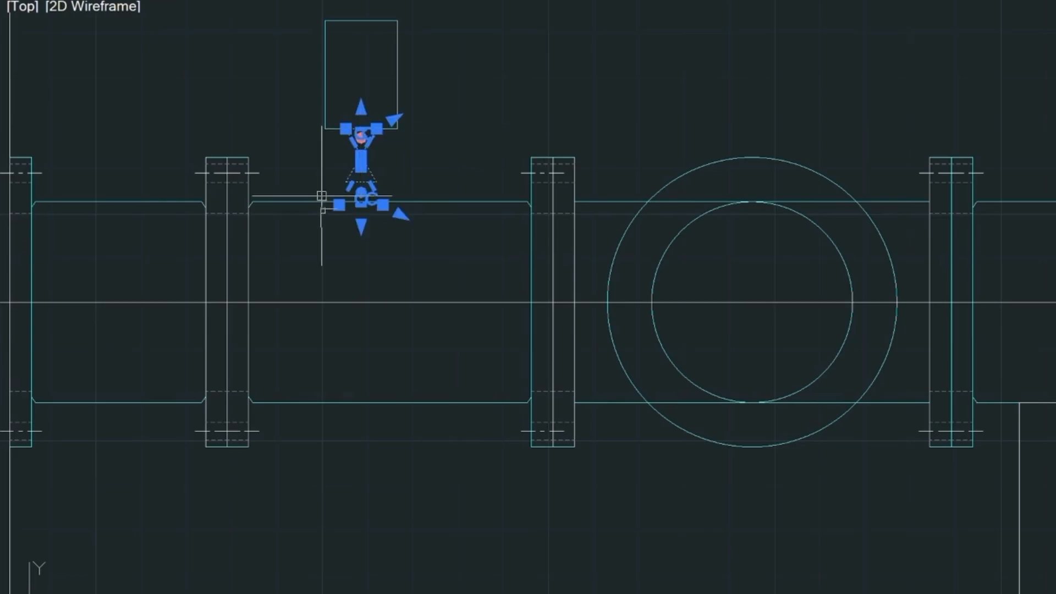
{"action": "key", "text": "Escape"}
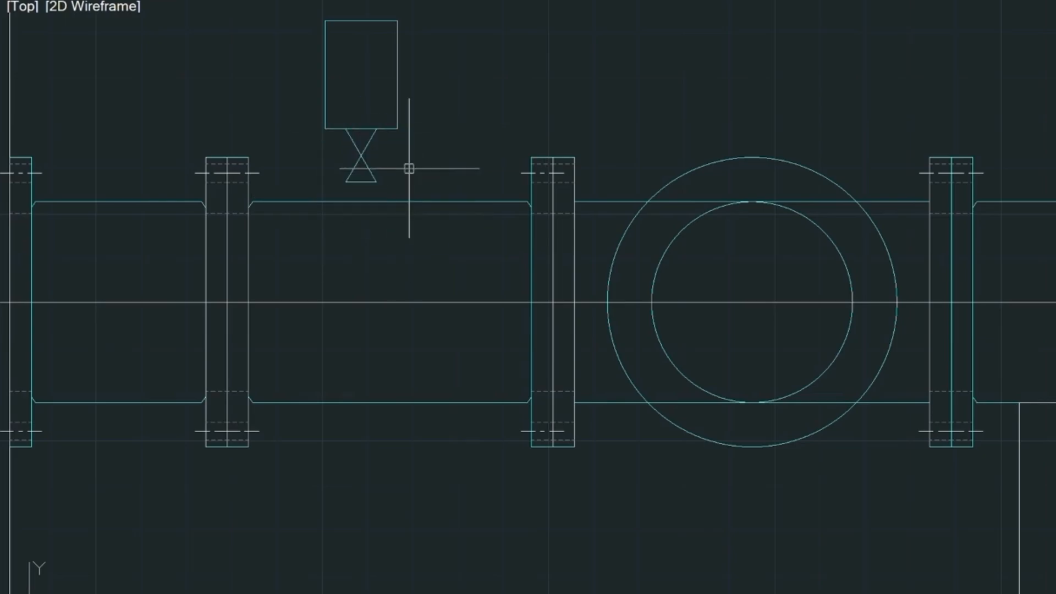
- Move the rectangle and both triangles by the lower triangle's base midpoint onto the midpoint of the second spool's top edge
{"action": "left_click", "coordinate": [424, 193]}
{"action": "left_click", "coordinate": [302, 48]}
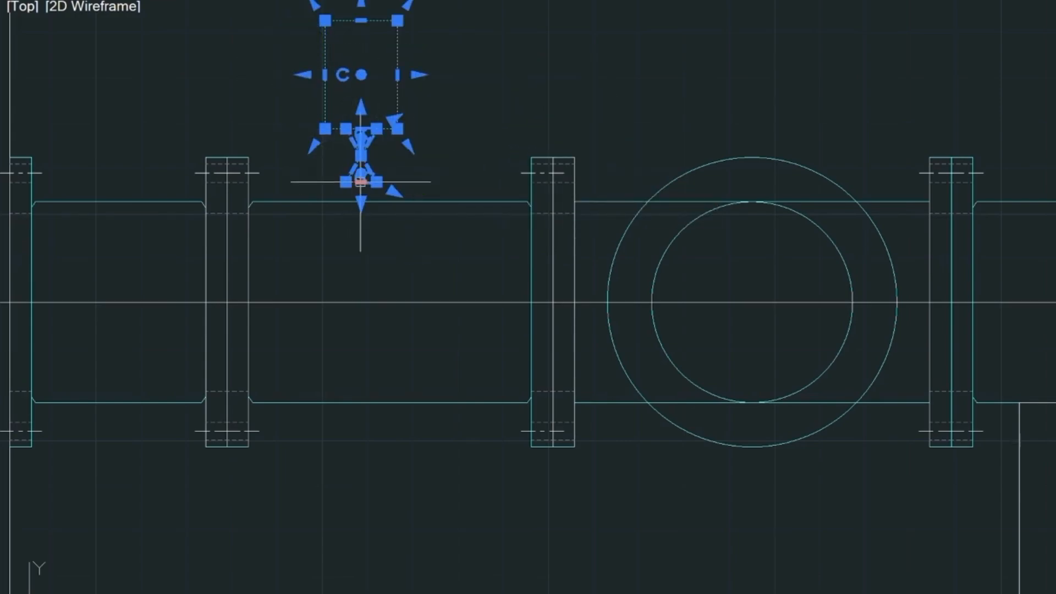
{"action": "left_click", "coordinate": [360, 181]}
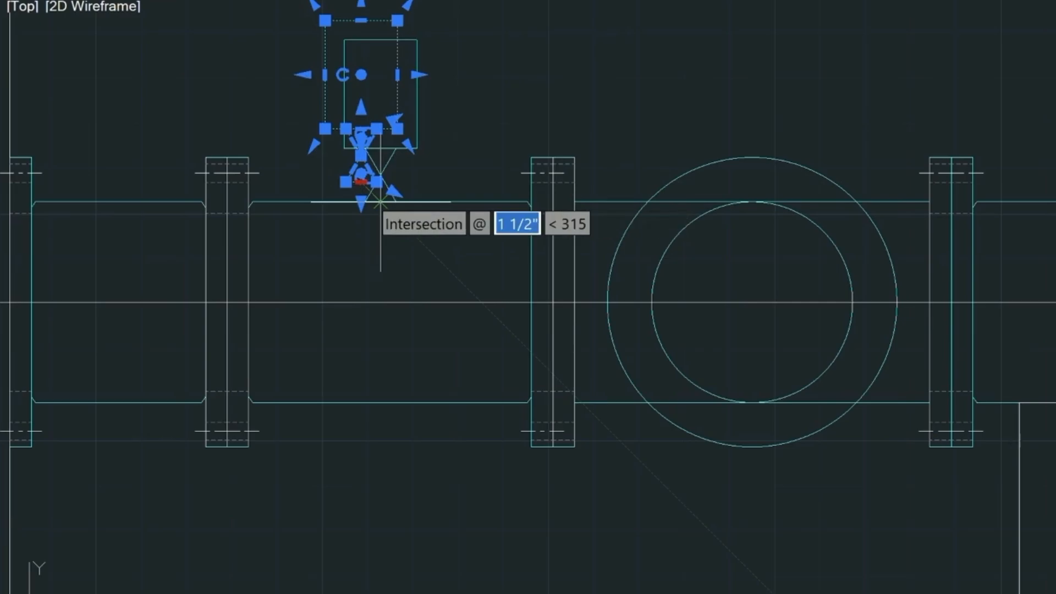
{"action": "left_click", "coordinate": [390, 202]}
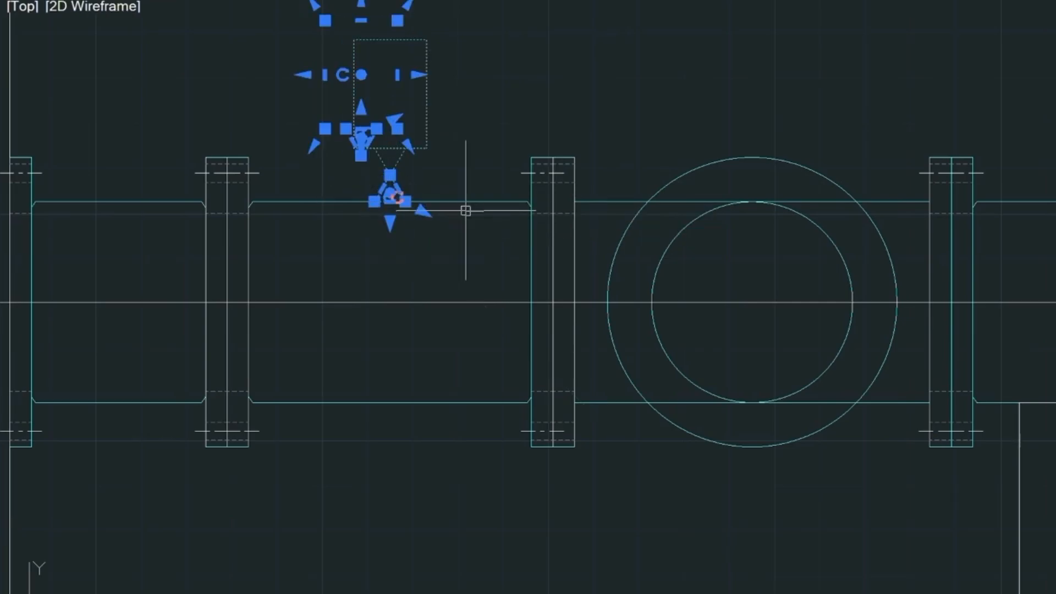
- Group the rectangle and two triangles of the valve symbol into one object
{"action": "left_click", "coordinate": [427, 196]}
{"action": "left_click", "coordinate": [324, 27]}
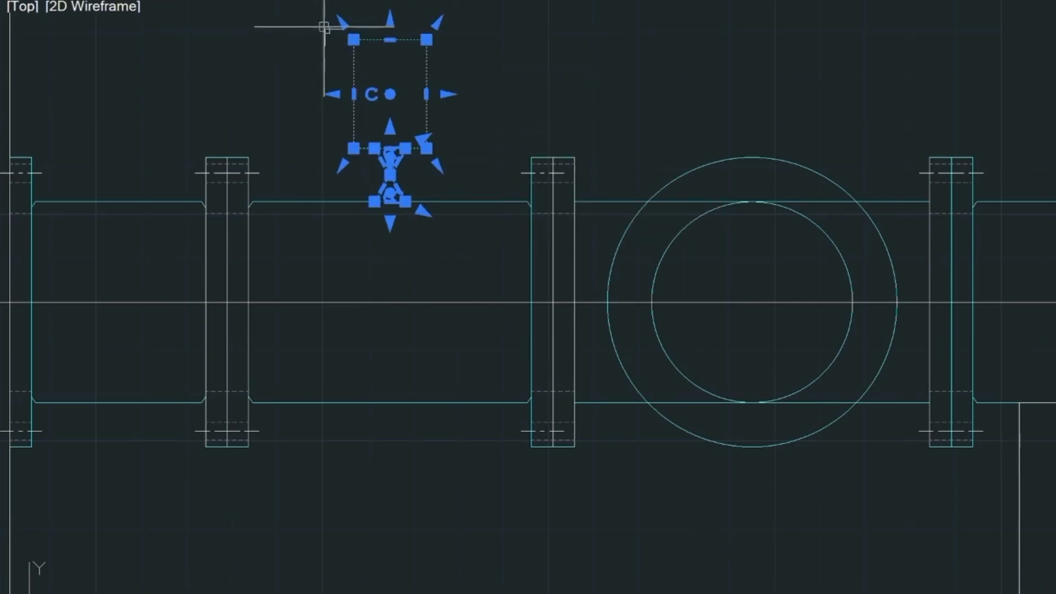
{"action": "right_click", "coordinate": [355, 94]}
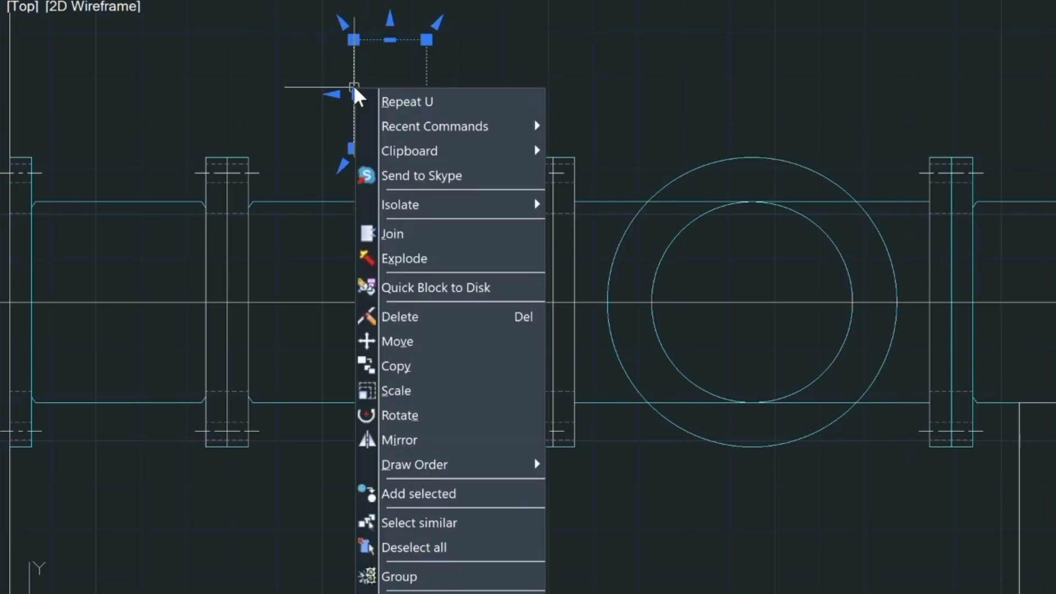
{"action": "left_click", "coordinate": [434, 573]}
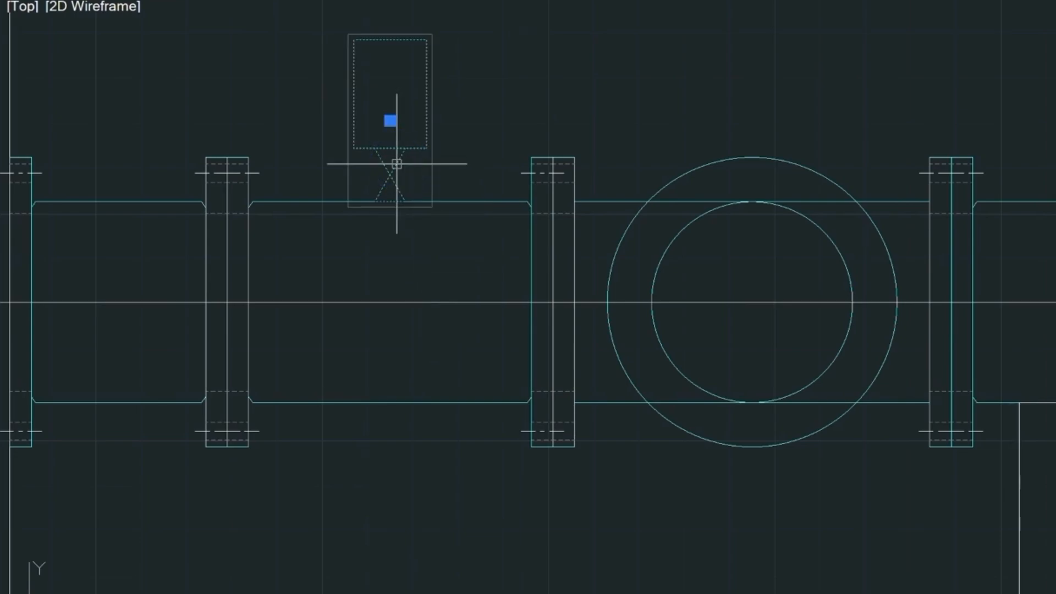
- Copy the valve symbol group from its base midpoint to the top-edge midpoint of the short spool inside the vault
{"action": "type", "text": "co"}
{"action": "key", "text": "Return"}
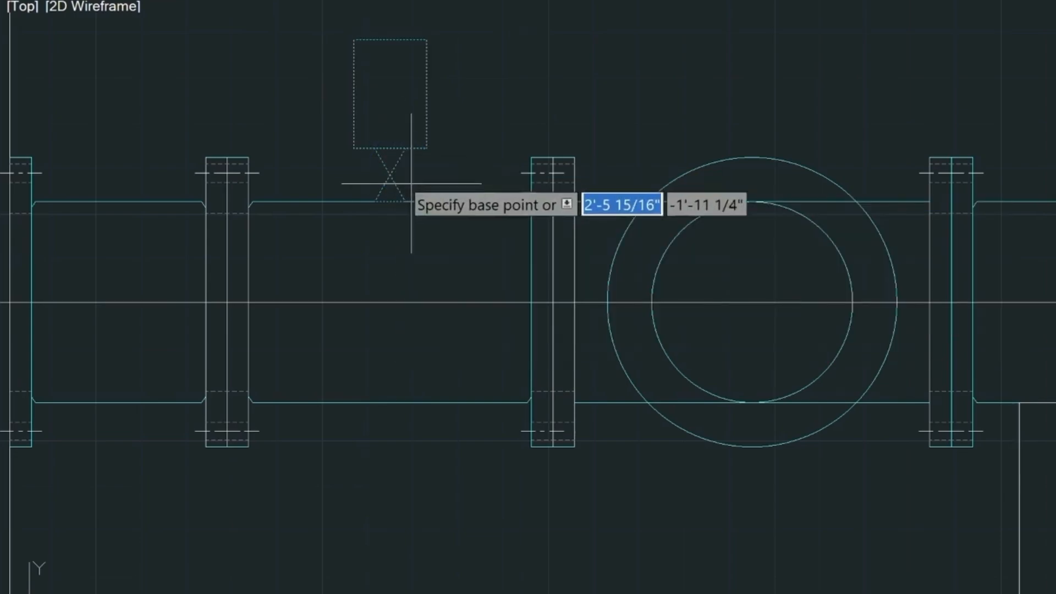
{"action": "left_click", "coordinate": [389, 202]}
{"action": "scroll", "coordinate": [487, 181], "scroll_direction": "down", "scroll_amount": 5}
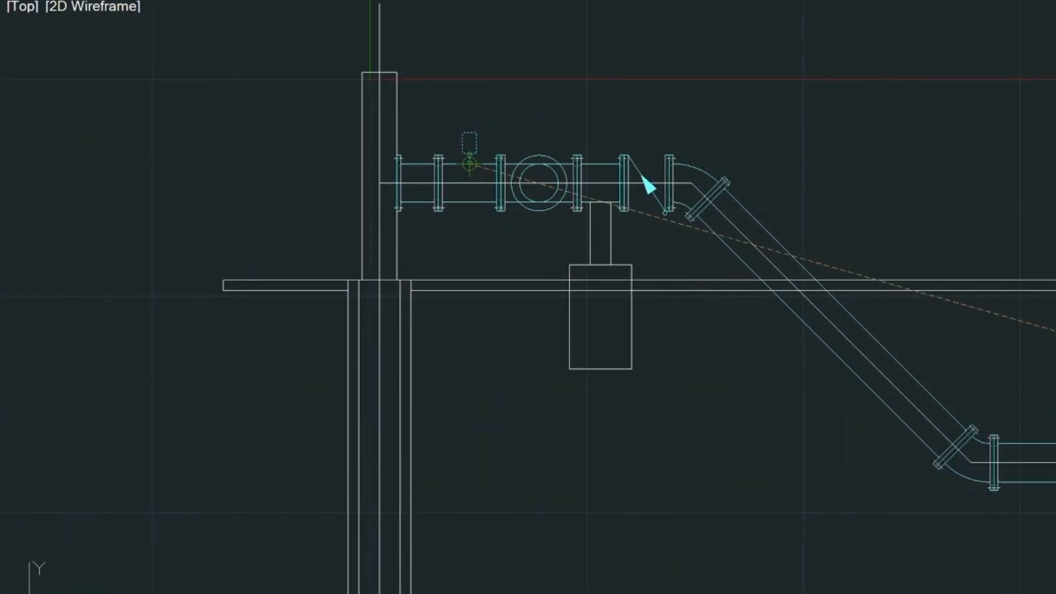
{"action": "scroll", "coordinate": [298, 225], "scroll_direction": "up", "scroll_amount": 5}
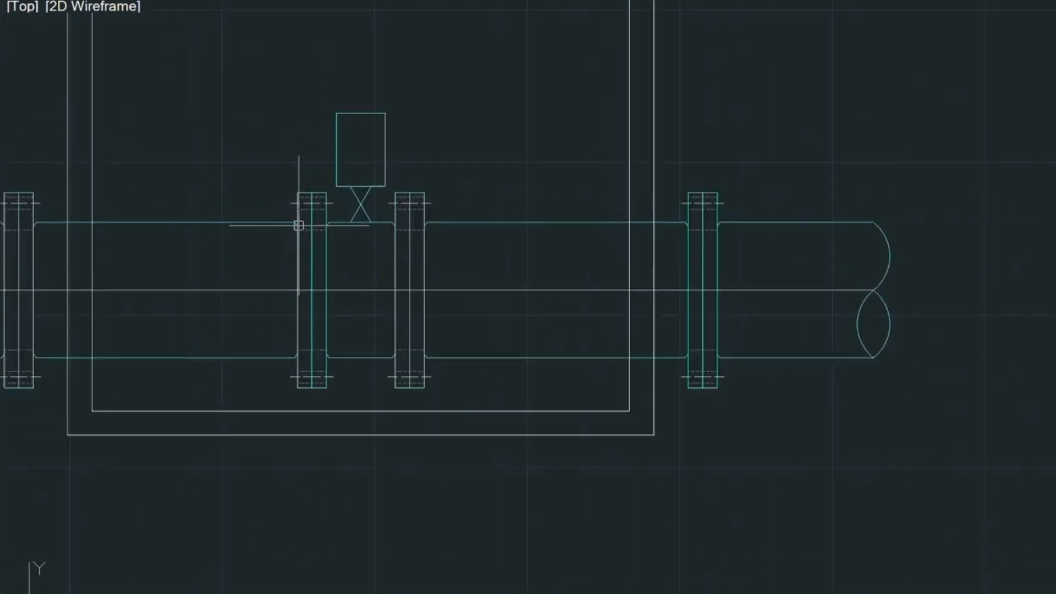
- Ungroup the instrument symbol above the pipe inside the vault and erase its X-shaped lower part
{"action": "left_click", "coordinate": [411, 162]}
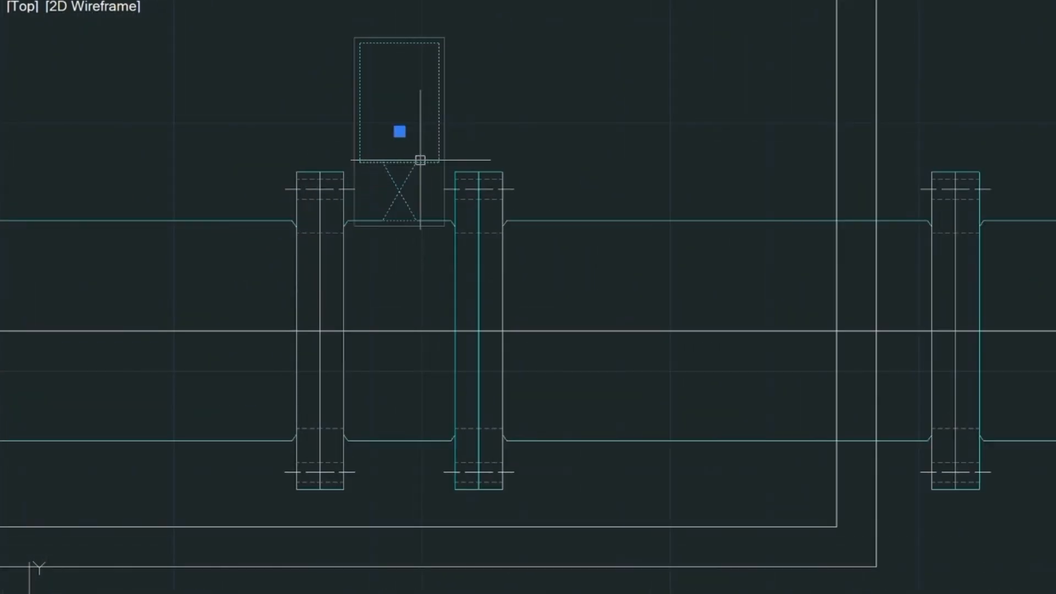
{"action": "right_click", "coordinate": [419, 160]}
{"action": "left_click", "coordinate": [486, 297]}
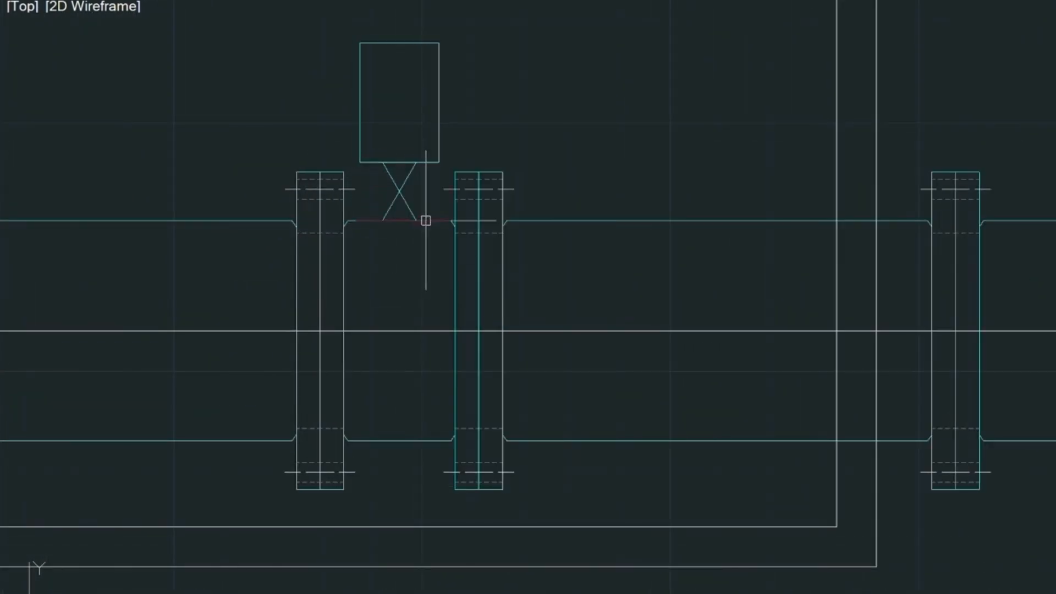
{"action": "left_click", "coordinate": [419, 199]}
{"action": "left_click", "coordinate": [405, 170]}
{"action": "type", "text": "e"}
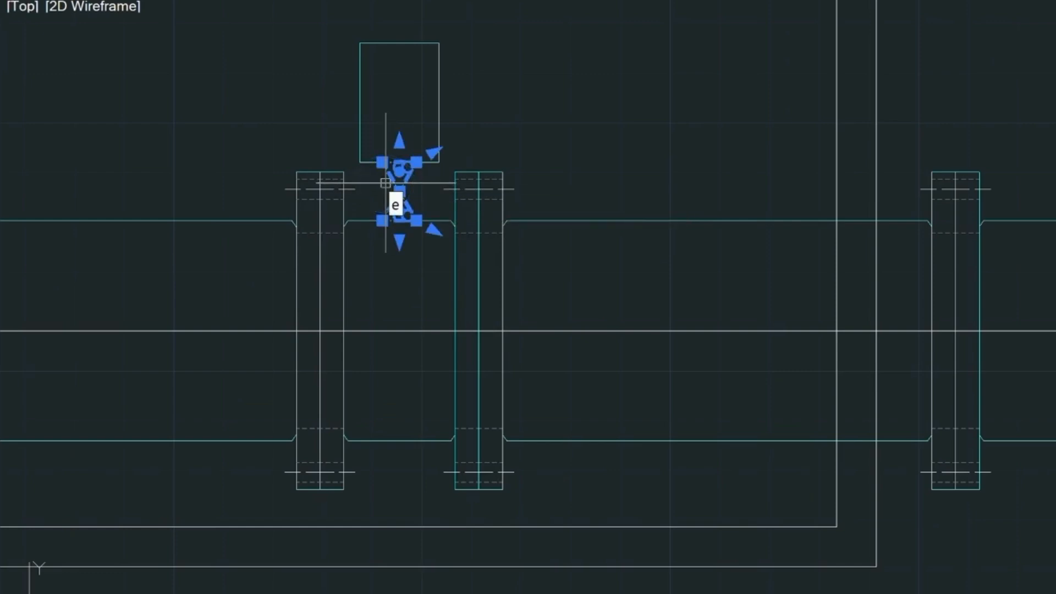
{"action": "key", "text": "Return"}
- Draw a 2" by 2 15/16" rectangle from the instrument box's lower-left corner to the midpoint of the pipe's top line
{"action": "type", "text": "r"}
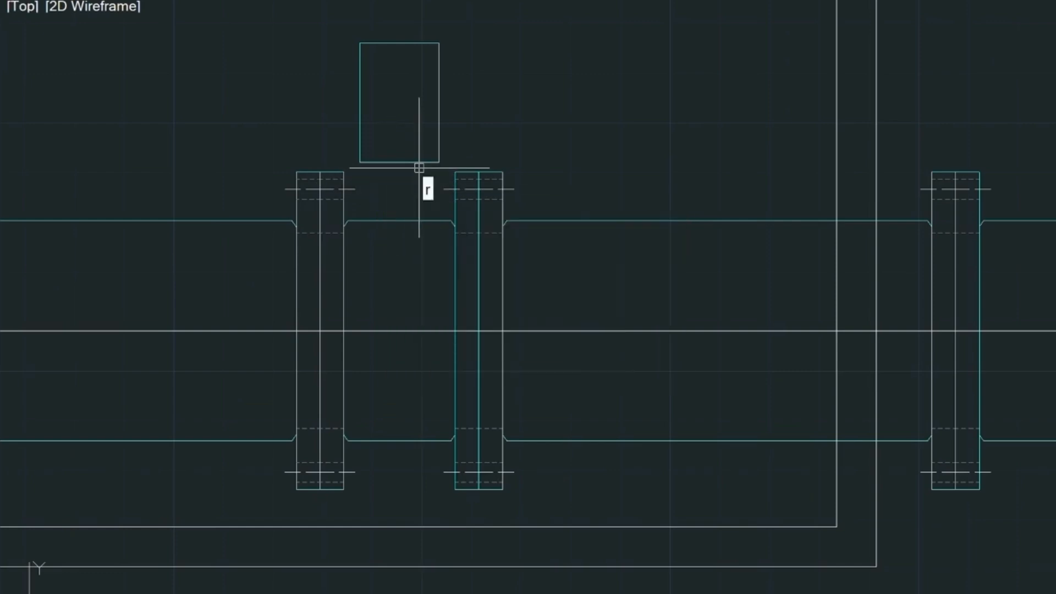
{"action": "type", "text": "ec"}
{"action": "key", "text": "Return"}
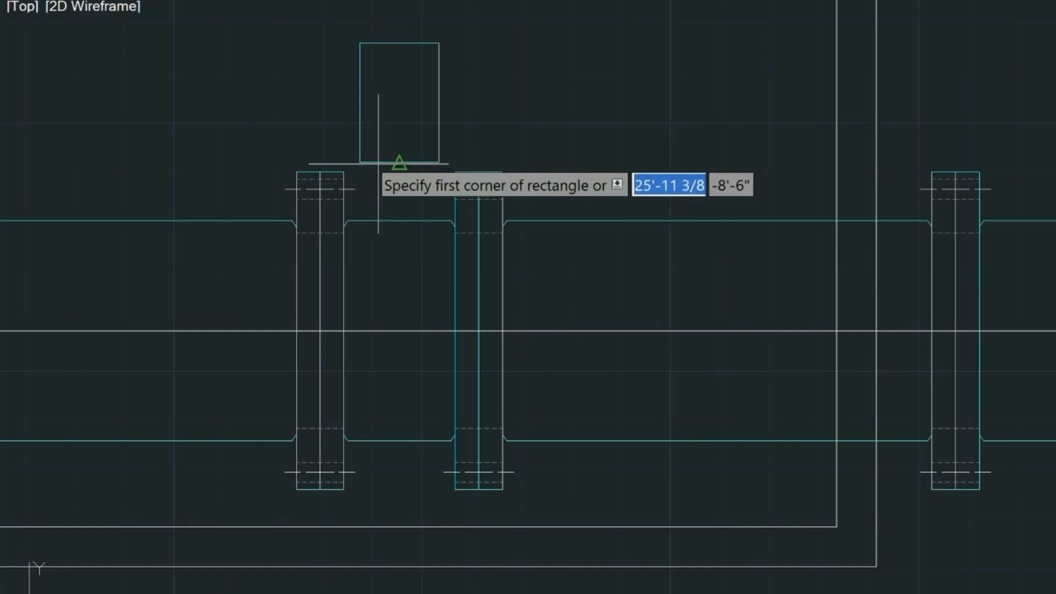
{"action": "left_click", "coordinate": [359, 162]}
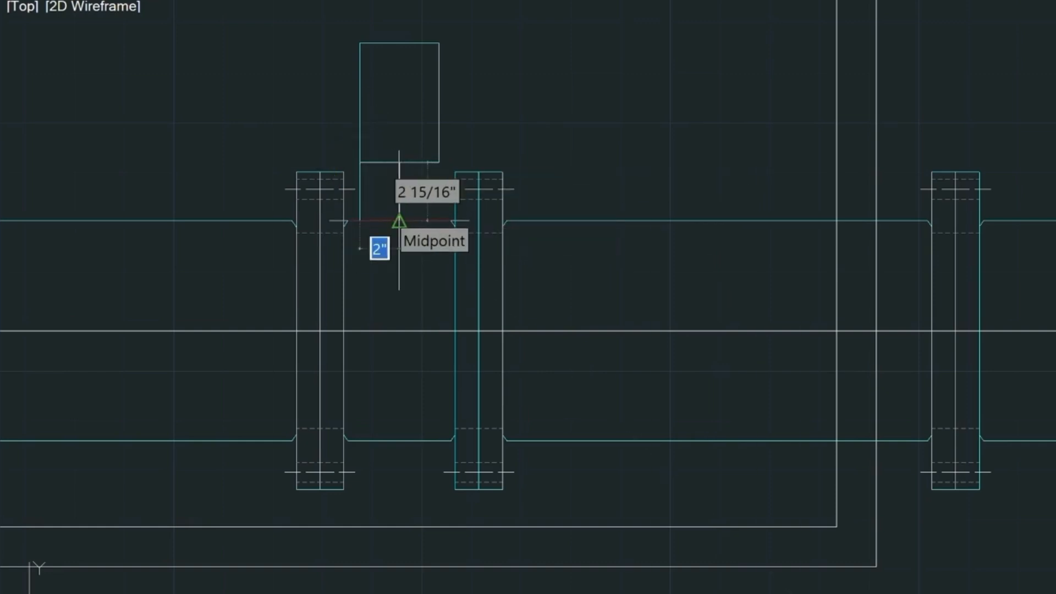
{"action": "left_click", "coordinate": [394, 220]}
- Narrow the new rectangle by .5" from its right edge and move it to the midpoint of the instrument box's underside
{"action": "left_click", "coordinate": [399, 185]}
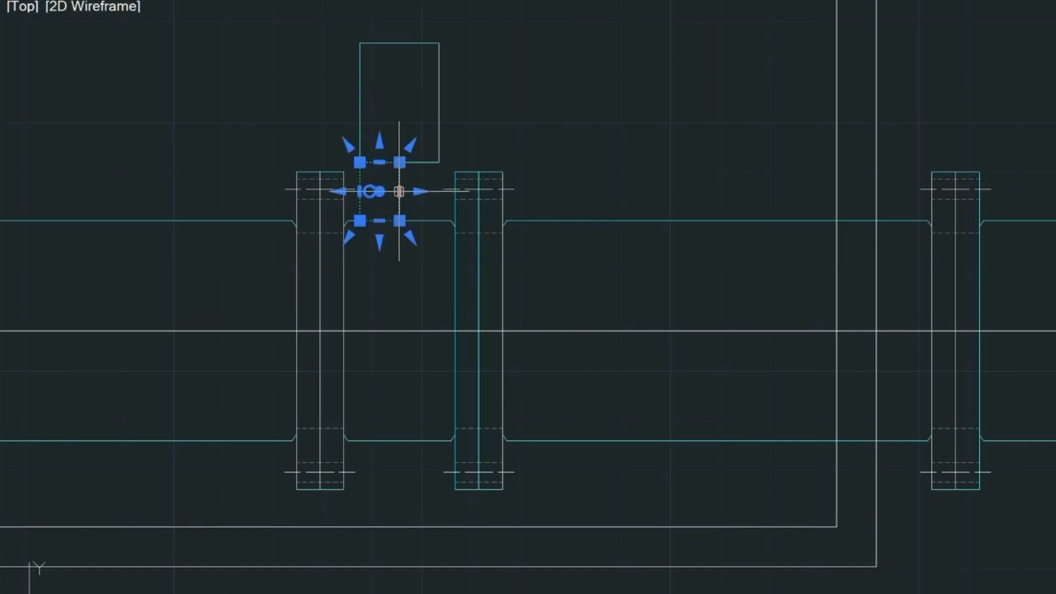
{"action": "left_click", "coordinate": [399, 191]}
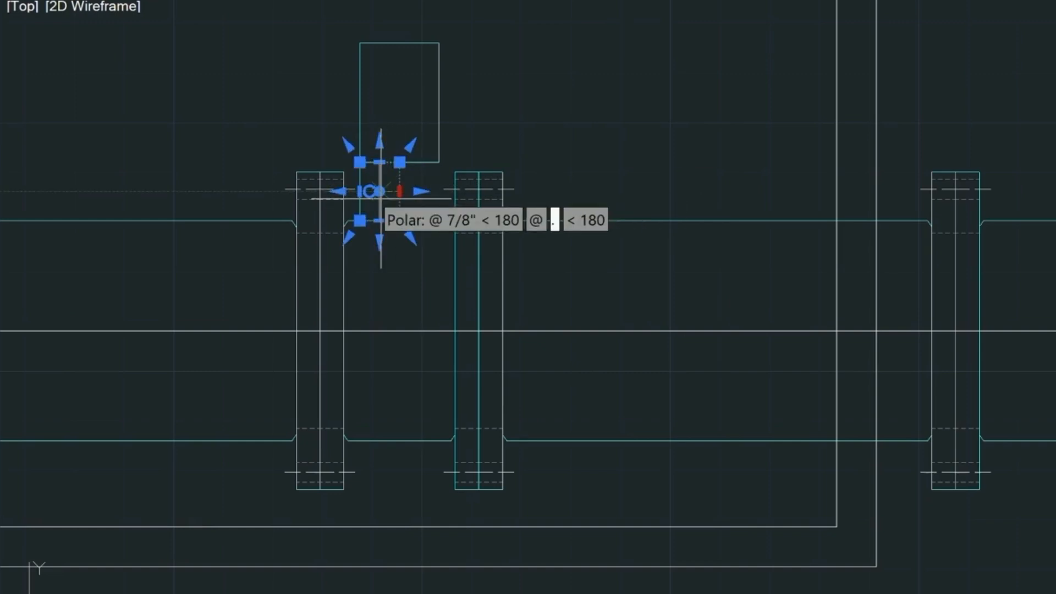
{"action": "type", "text": "5"}
{"action": "key", "text": "Return"}
{"action": "left_click", "coordinate": [376, 162]}
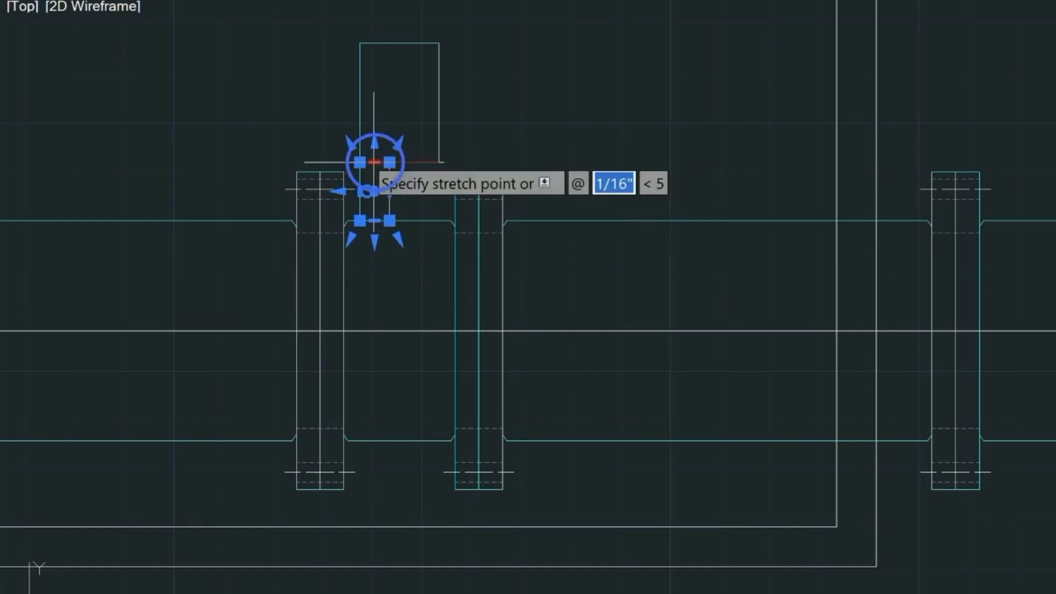
{"action": "key", "text": "space"}
{"action": "left_click", "coordinate": [399, 163]}
{"action": "key", "text": "Escape"}
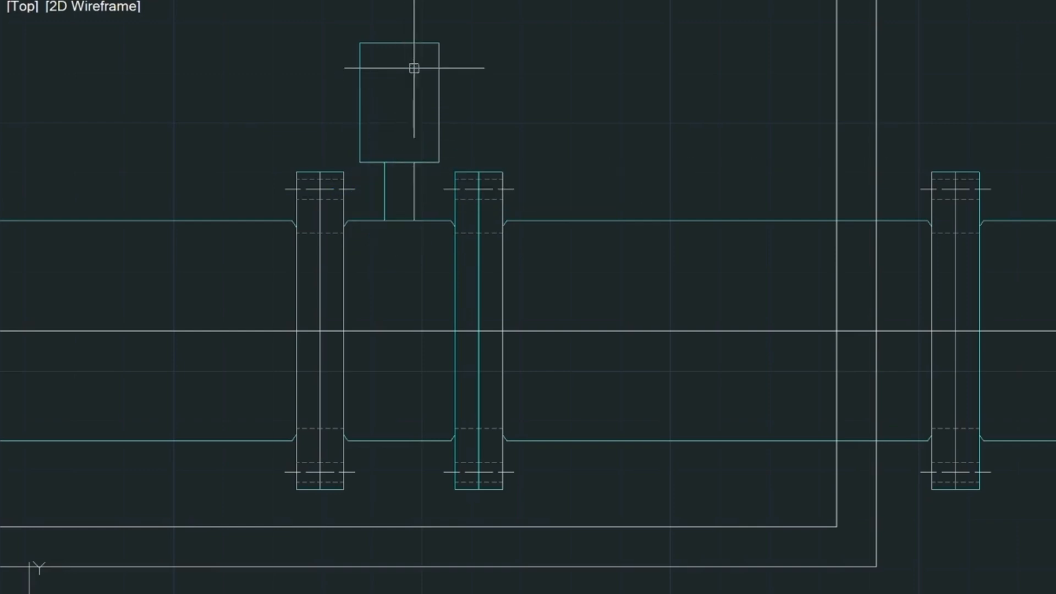
- Set the PICKSTYLE system variable to 0
{"action": "scroll", "coordinate": [423, 99], "scroll_direction": "down", "scroll_amount": 4}
{"action": "middle_click_drag", "start_coordinate": [404, 96], "coordinate": [654, 323]}
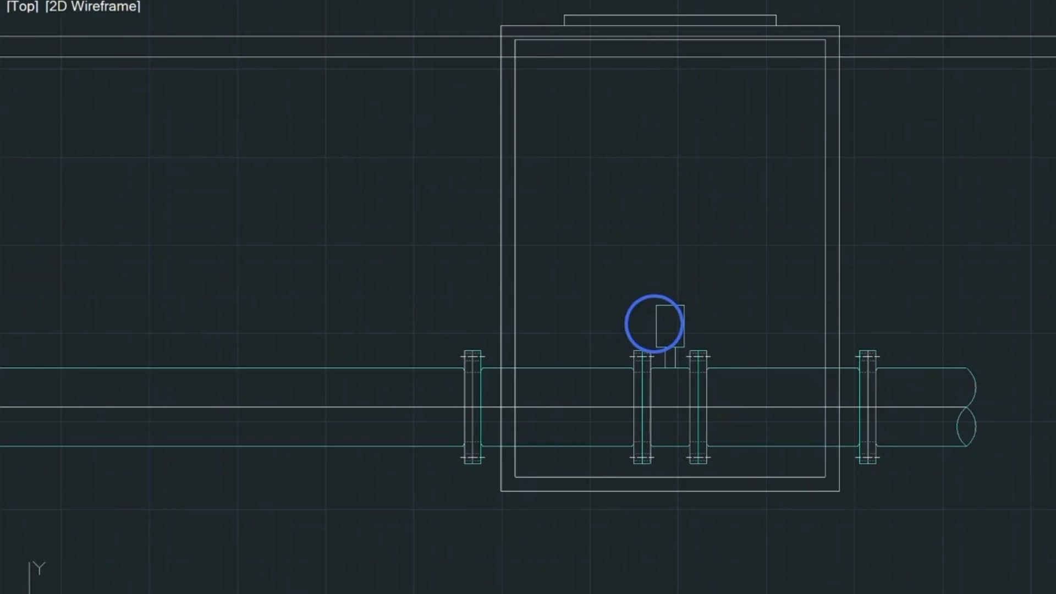
{"action": "type", "text": "picks"}
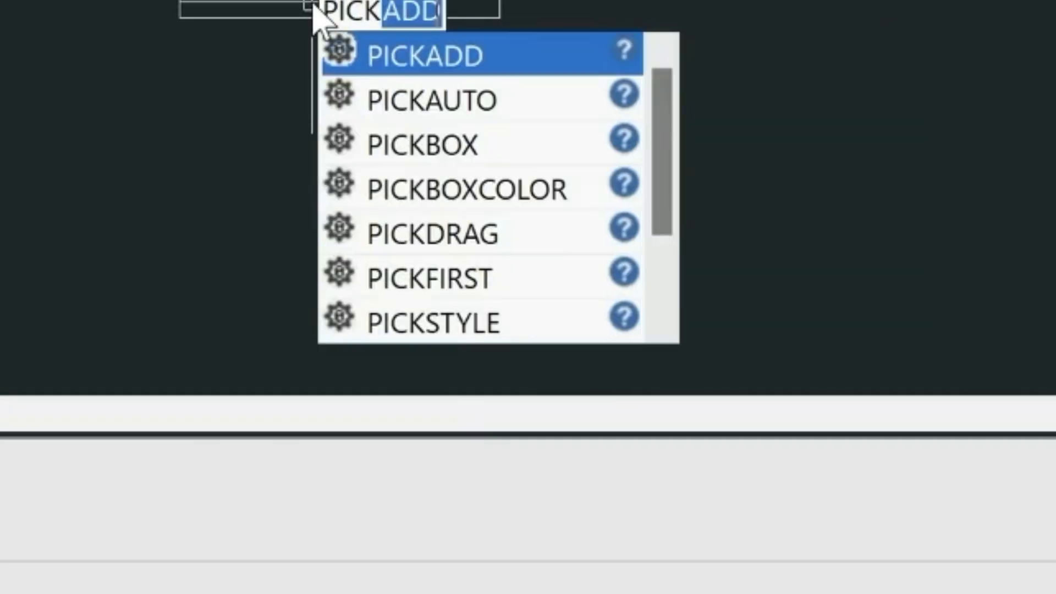
{"action": "key", "text": "Return"}
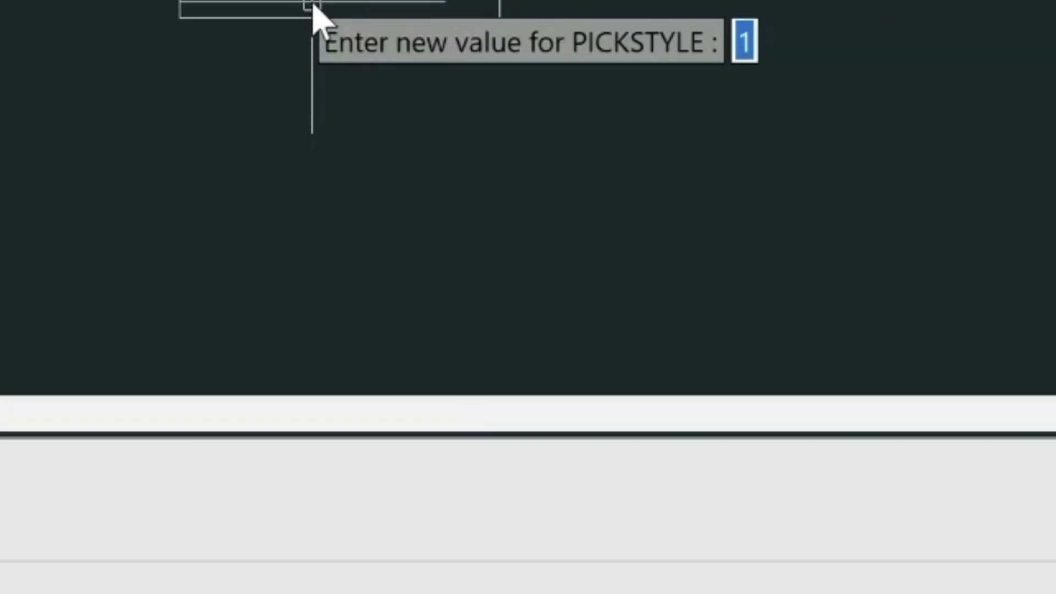
{"action": "type", "text": "0"}
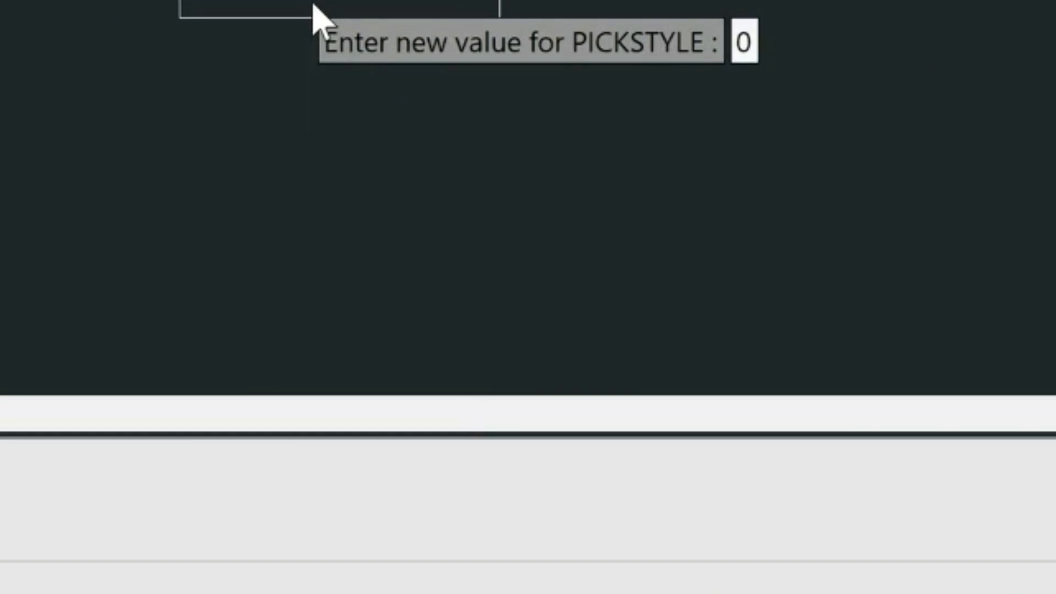
{"action": "key", "text": "Return"}
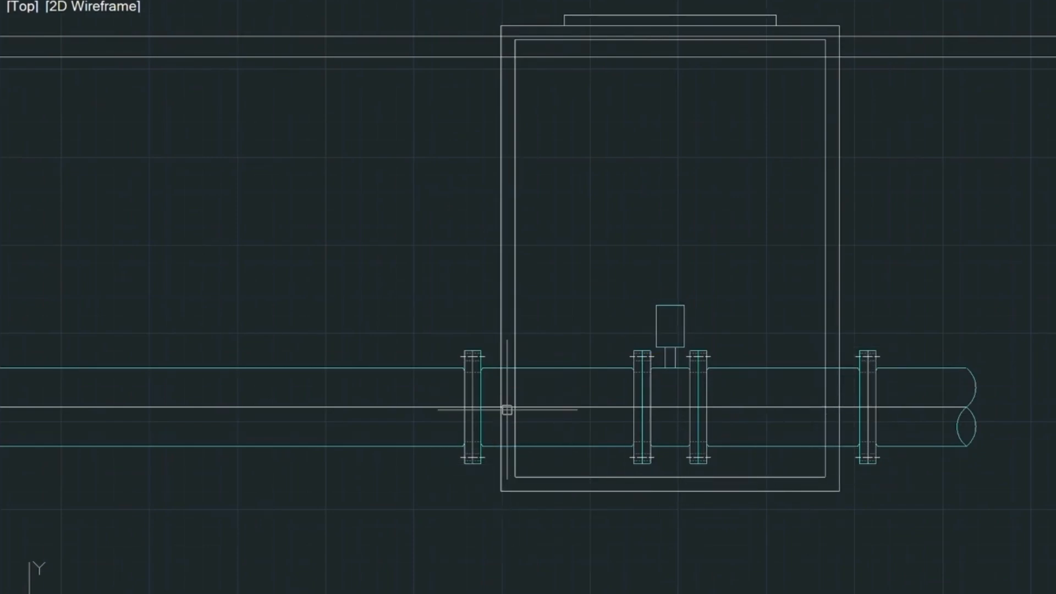
- Trim the pipe lines within the vault's two side walls, using the vault and the objects inside it as cutting edges
{"action": "type", "text": "tr"}
{"action": "key", "text": "Return"}
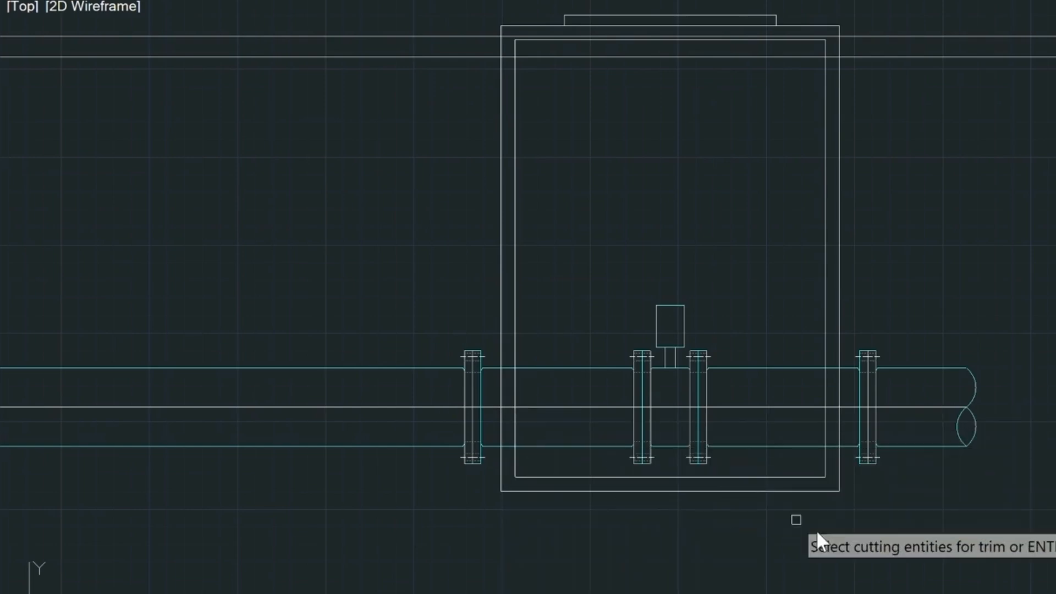
{"action": "left_click", "coordinate": [852, 514]}
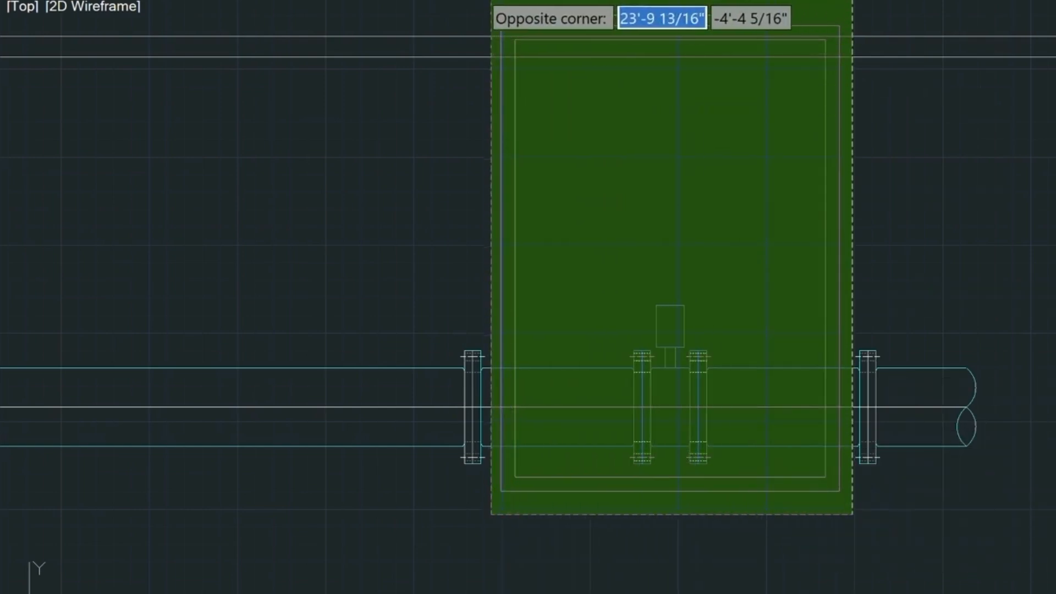
{"action": "left_click", "coordinate": [485, 3]}
{"action": "key", "text": "Return"}
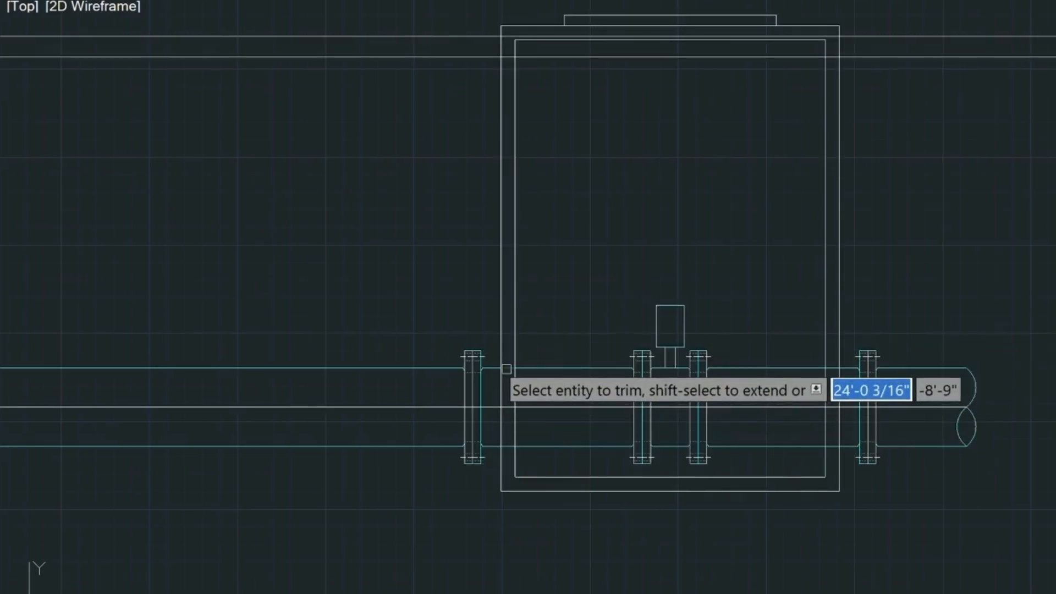
{"action": "left_click", "coordinate": [504, 373]}
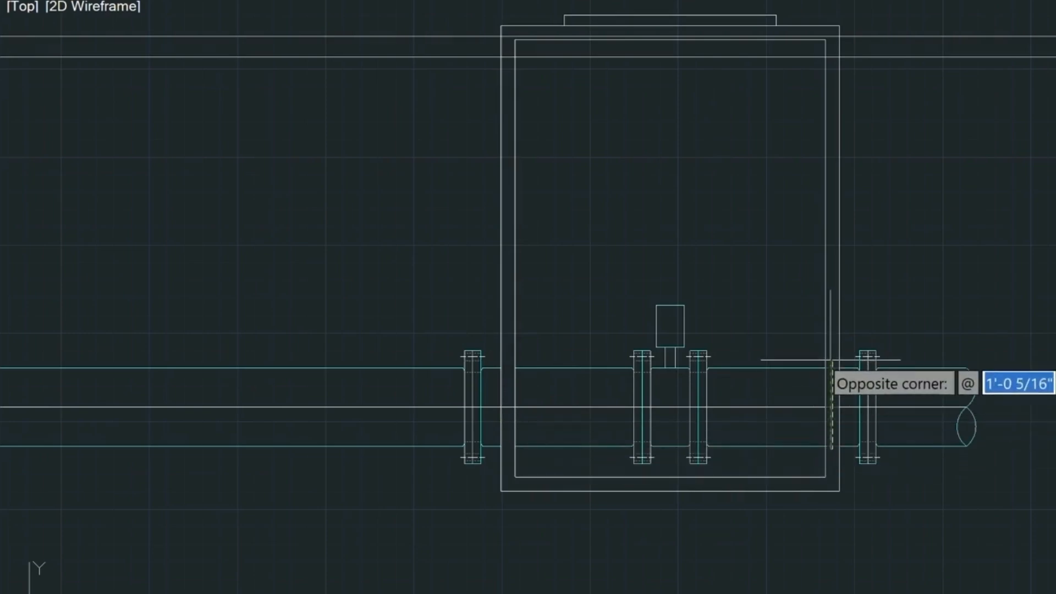
{"action": "left_click", "coordinate": [831, 369]}
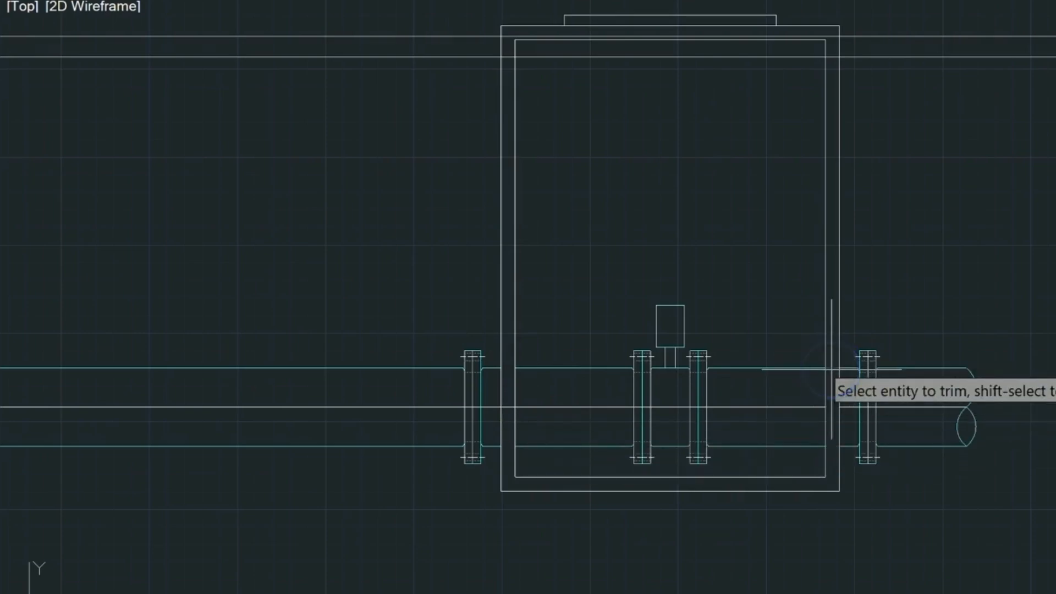
- Trim away the two horizontal slab lines that run across the inside and walls of the vault
{"action": "left_click", "coordinate": [832, 58]}
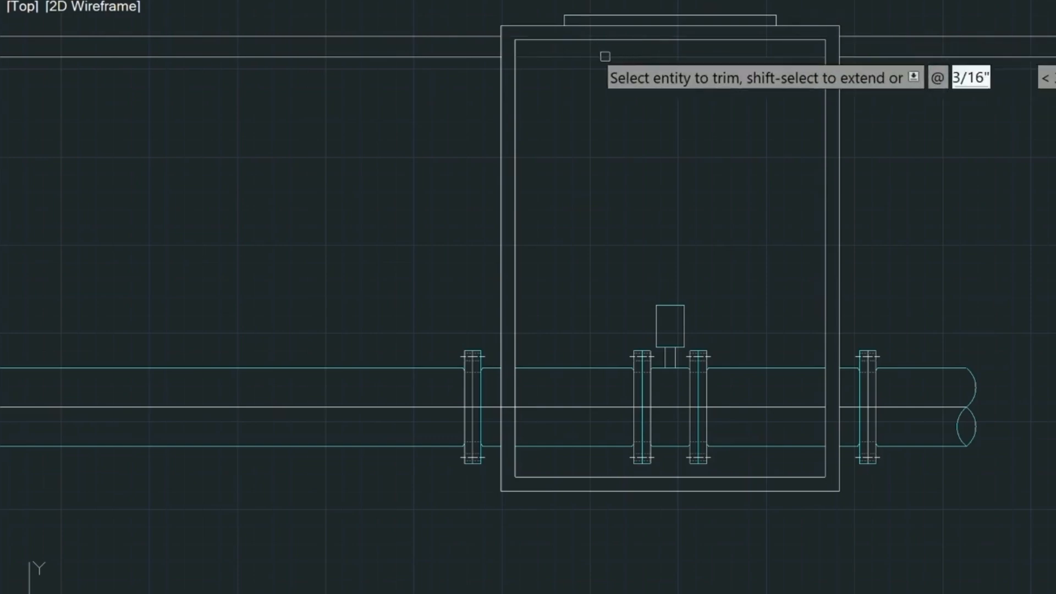
{"action": "left_click", "coordinate": [641, 57]}
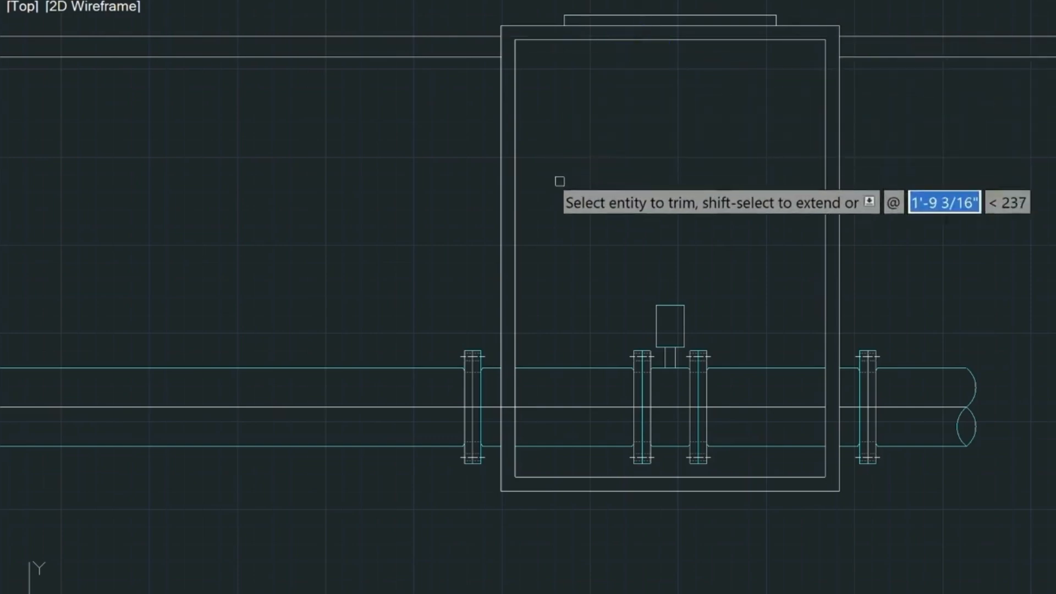
{"action": "key", "text": "Escape"}
- Trim the two horizontal slab lines inside the rectangular footing of the pipe support
{"action": "scroll", "coordinate": [533, 198], "scroll_direction": "down", "scroll_amount": 3}
{"action": "mouse_move", "coordinate": [259, 185]}
{"action": "middle_mouse_down"}
{"action": "mouse_move", "coordinate": [661, 172]}
{"action": "mouse_move", "coordinate": [1055, 239]}
{"action": "middle_mouse_up"}
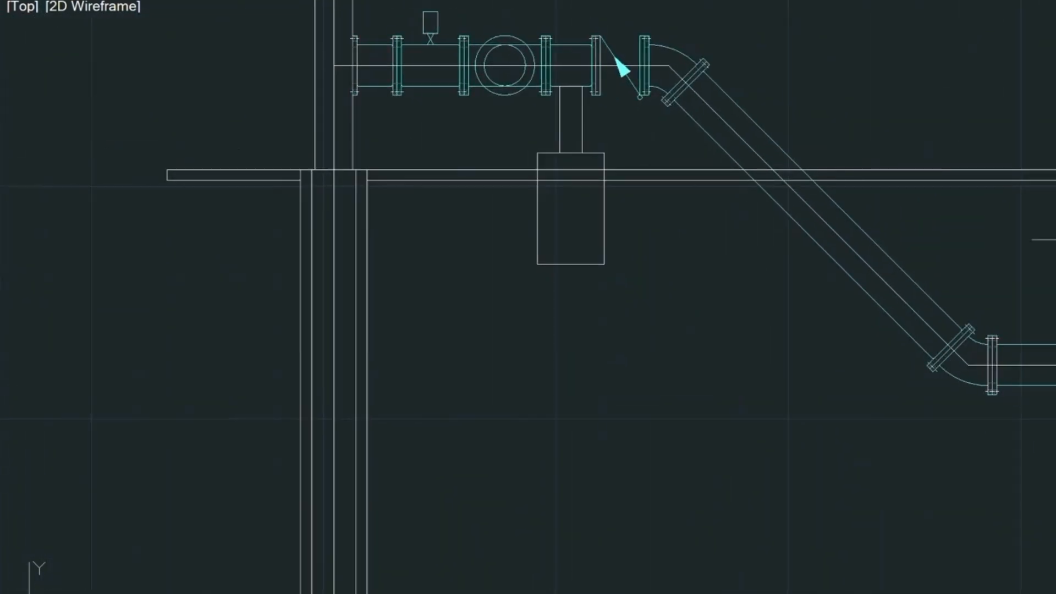
{"action": "scroll", "coordinate": [642, 227], "scroll_direction": "up", "scroll_amount": 3}
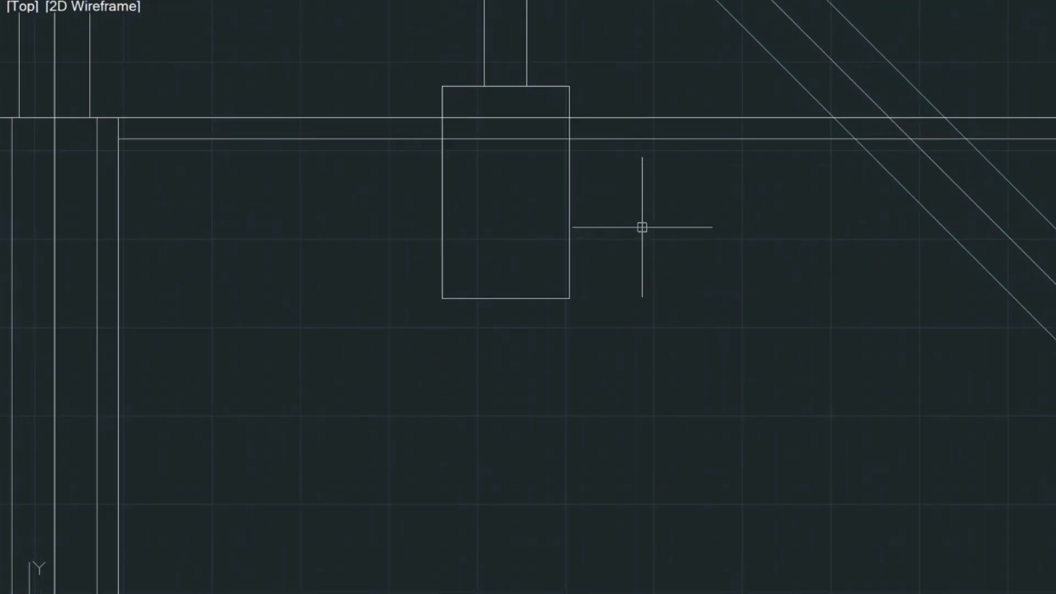
{"action": "left_click", "coordinate": [632, 377]}
{"action": "left_click", "coordinate": [393, 55]}
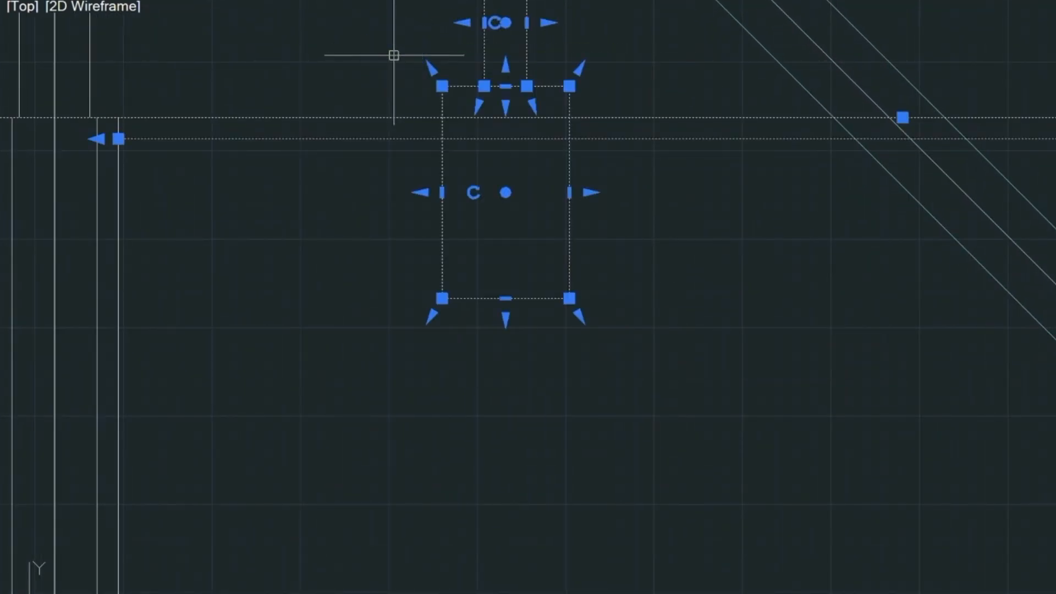
{"action": "type", "text": "tr"}
{"action": "key", "text": "Return"}
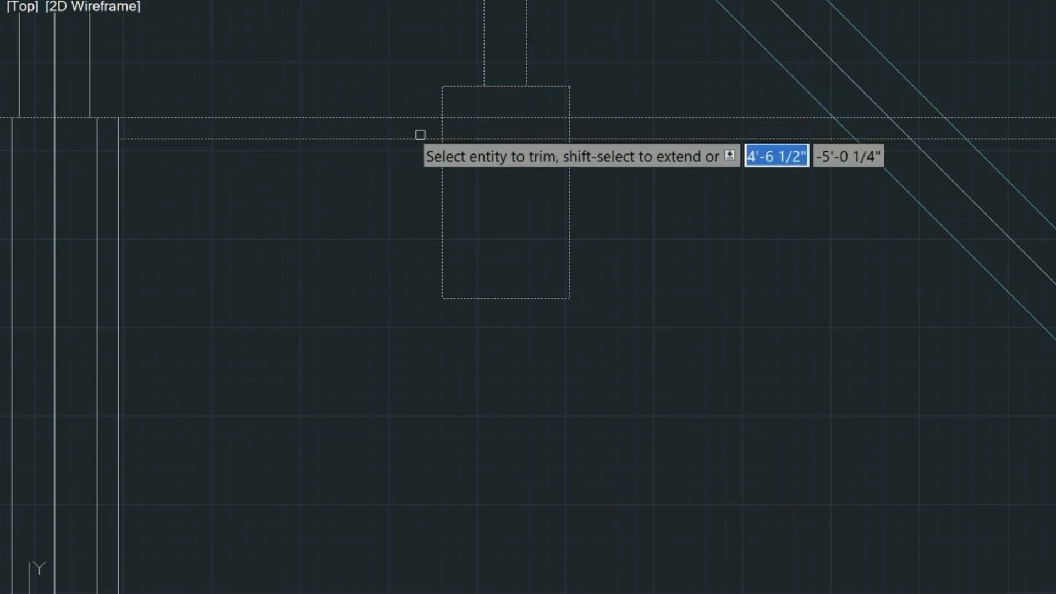
{"action": "left_click", "coordinate": [516, 115]}
{"action": "left_click", "coordinate": [509, 129]}
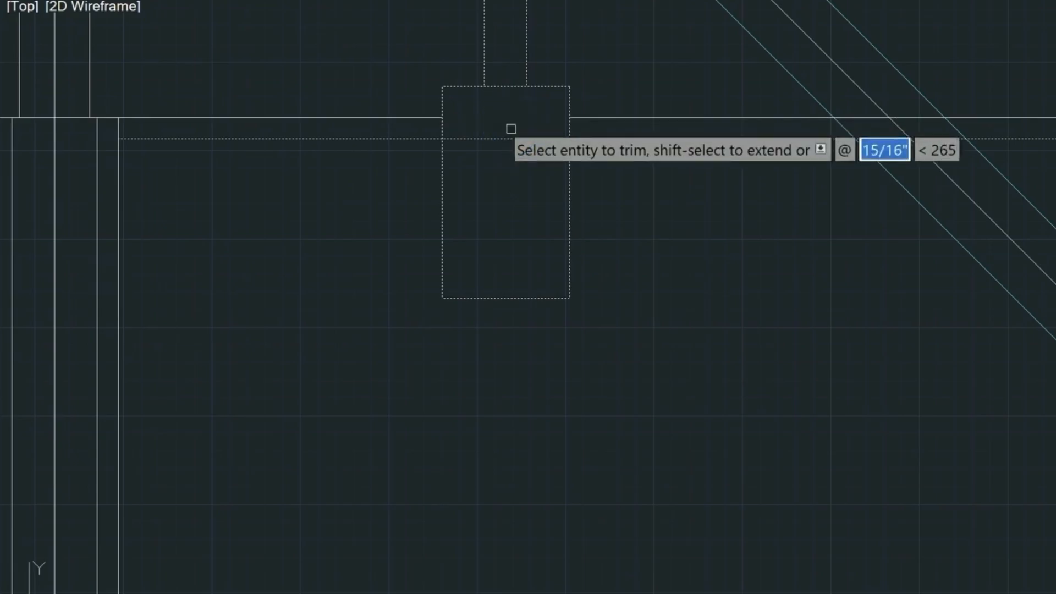
{"action": "left_click", "coordinate": [509, 143]}
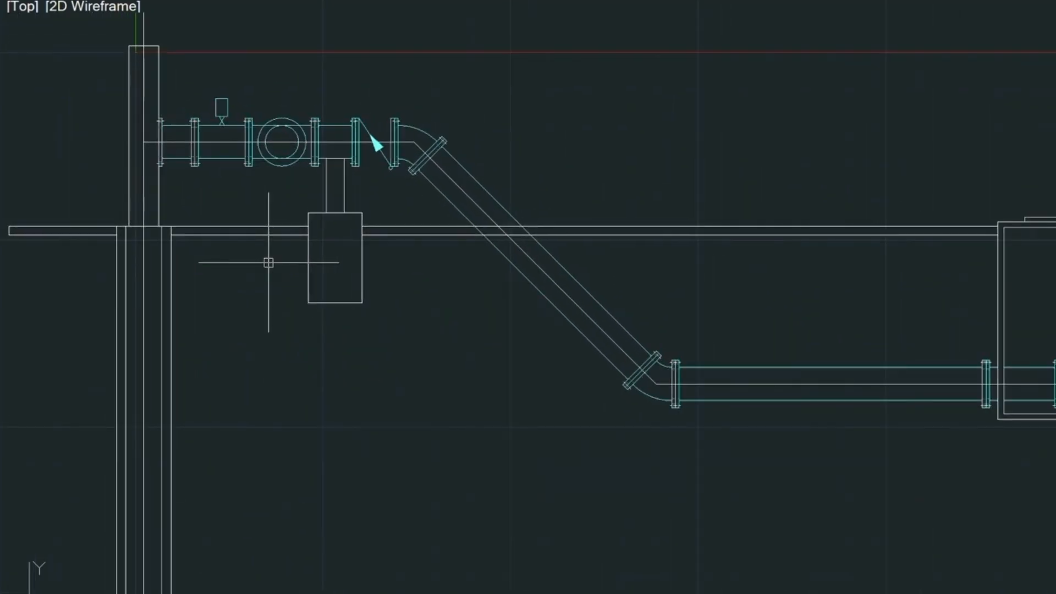
- Fillet the two upper corners of the vertical well casing above the slab, using the Fillet command's Radius option
{"action": "middle_click_drag", "start_coordinate": [240, 212], "coordinate": [385, 213]}
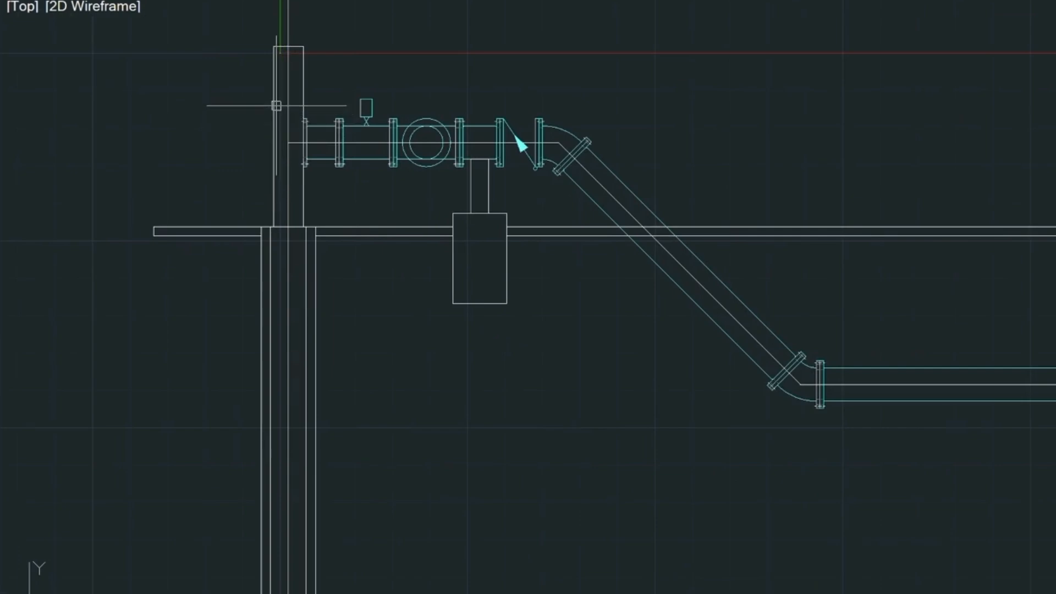
{"action": "scroll", "coordinate": [276, 105], "scroll_direction": "up", "scroll_amount": 4}
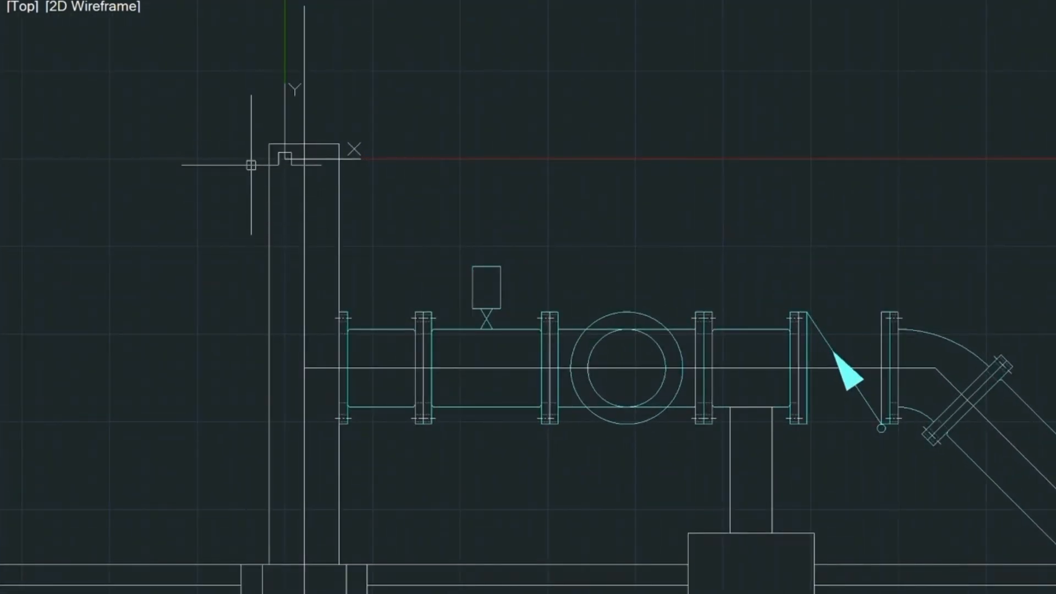
{"action": "key", "text": "Return"}
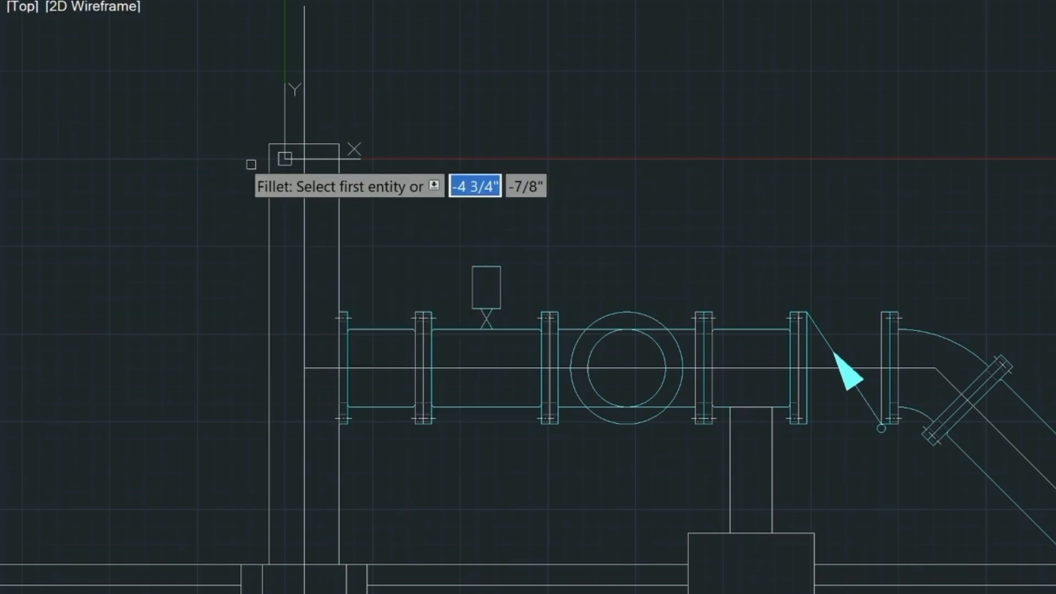
{"action": "type", "text": "r"}
{"action": "key", "text": "Return"}
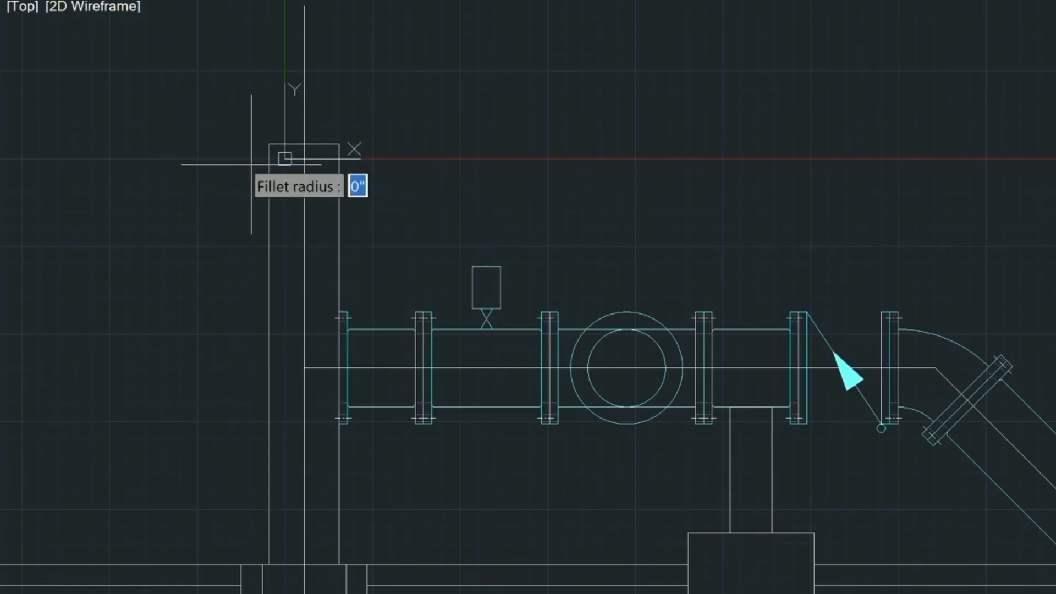
{"action": "key", "text": "Return"}
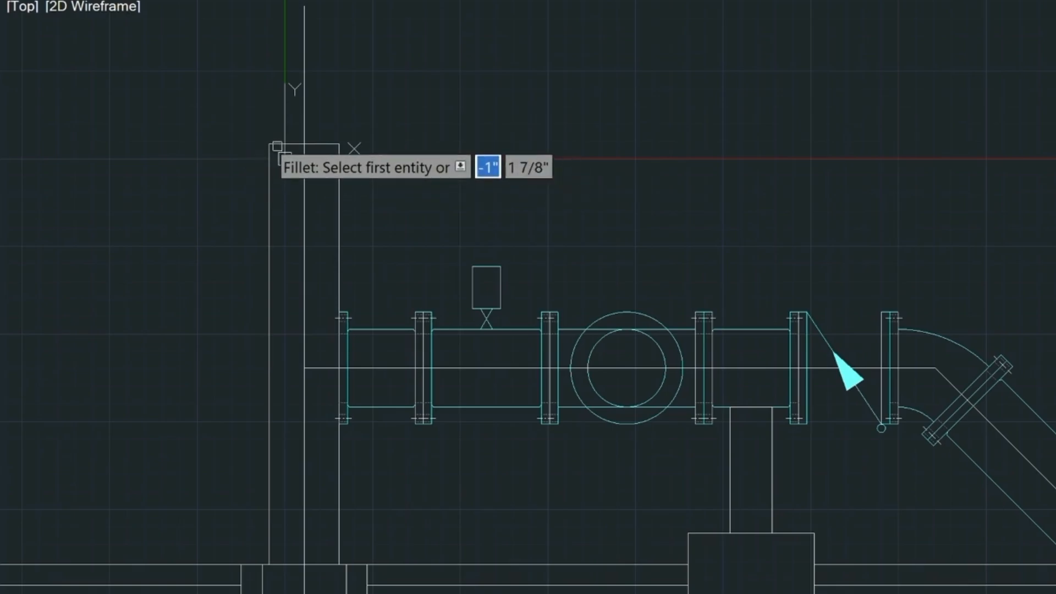
{"action": "left_click", "coordinate": [269, 149]}
{"action": "left_click", "coordinate": [268, 177]}
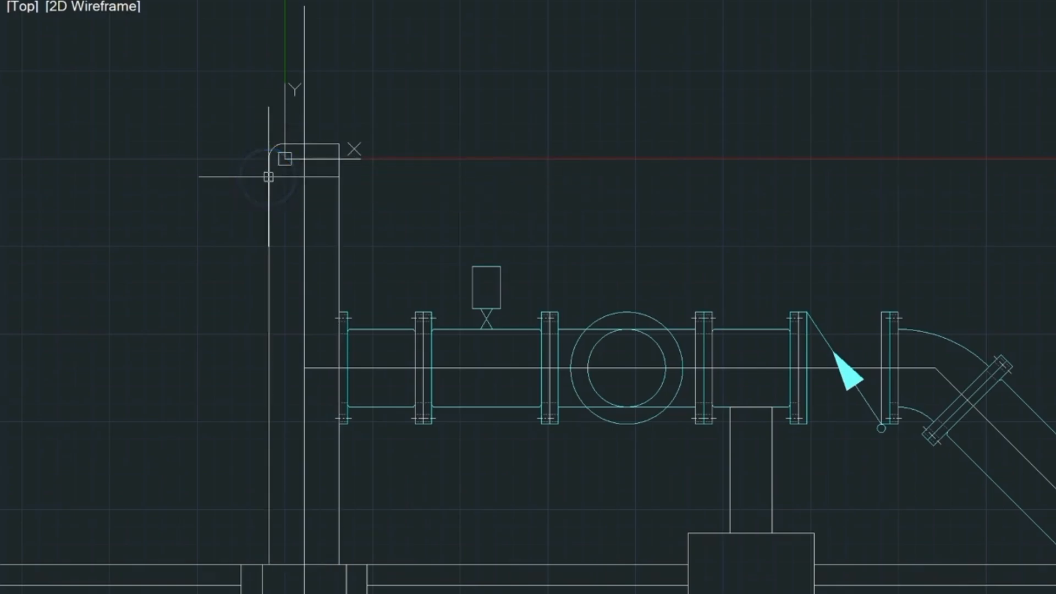
{"action": "key", "text": "Return"}
{"action": "left_click", "coordinate": [318, 144]}
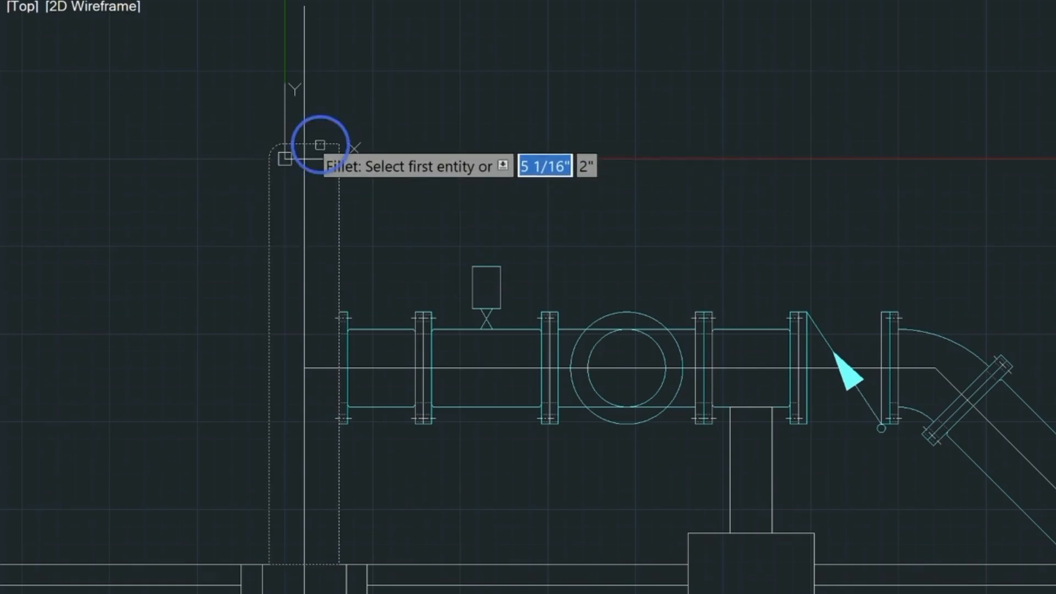
{"action": "left_click", "coordinate": [337, 189]}
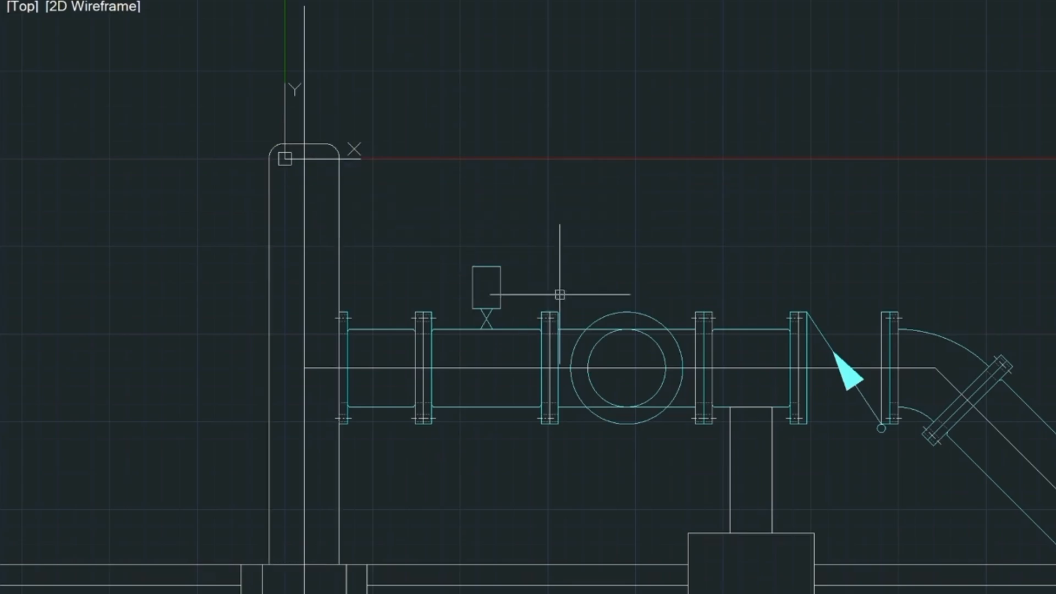
- Fillet the two upper corners of the small rectangle on top of the pipe fitting inside the vault
{"action": "mouse_move", "coordinate": [633, 363]}
{"action": "middle_mouse_down"}
{"action": "mouse_move", "coordinate": [287, 17]}
{"action": "mouse_move", "coordinate": [91, 20]}
{"action": "middle_mouse_up"}
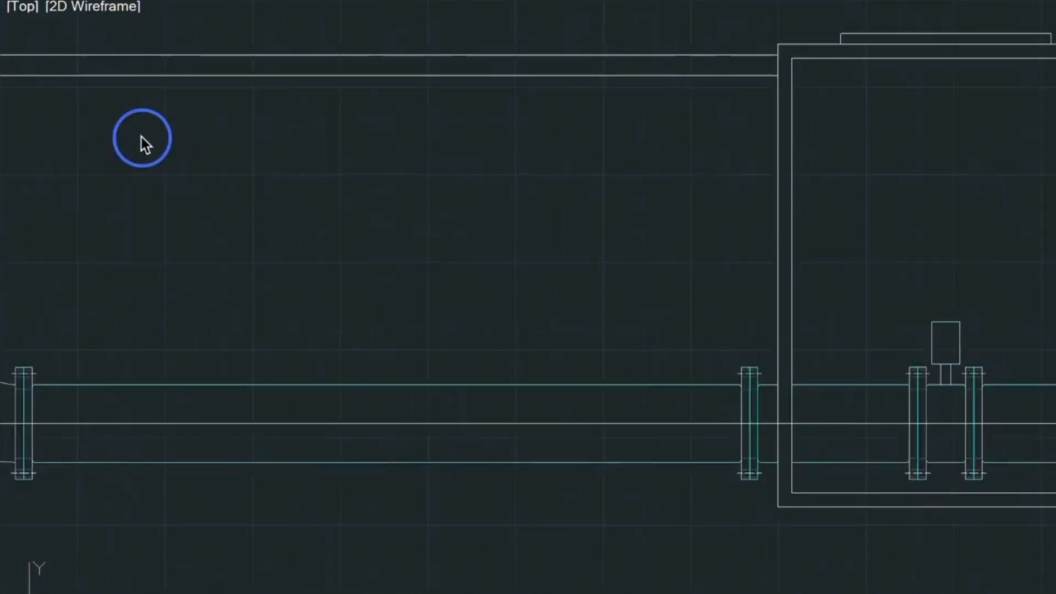
{"action": "middle_click_drag", "start_coordinate": [142, 142], "coordinate": [99, 154]}
{"action": "key", "text": "Return"}
{"action": "left_click", "coordinate": [876, 355]}
{"action": "left_click", "coordinate": [889, 338]}
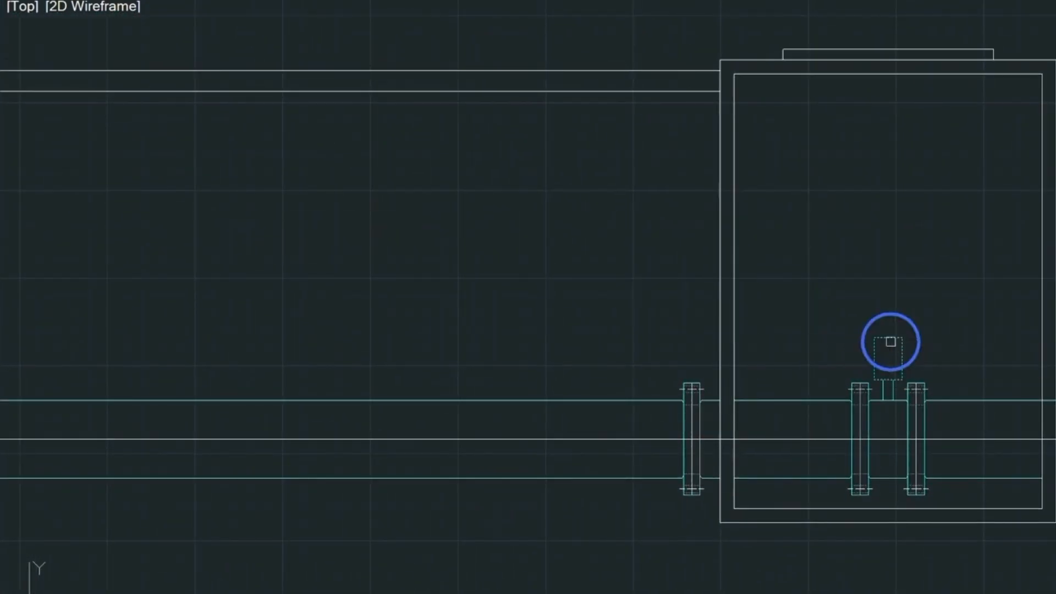
{"action": "key", "text": "Return"}
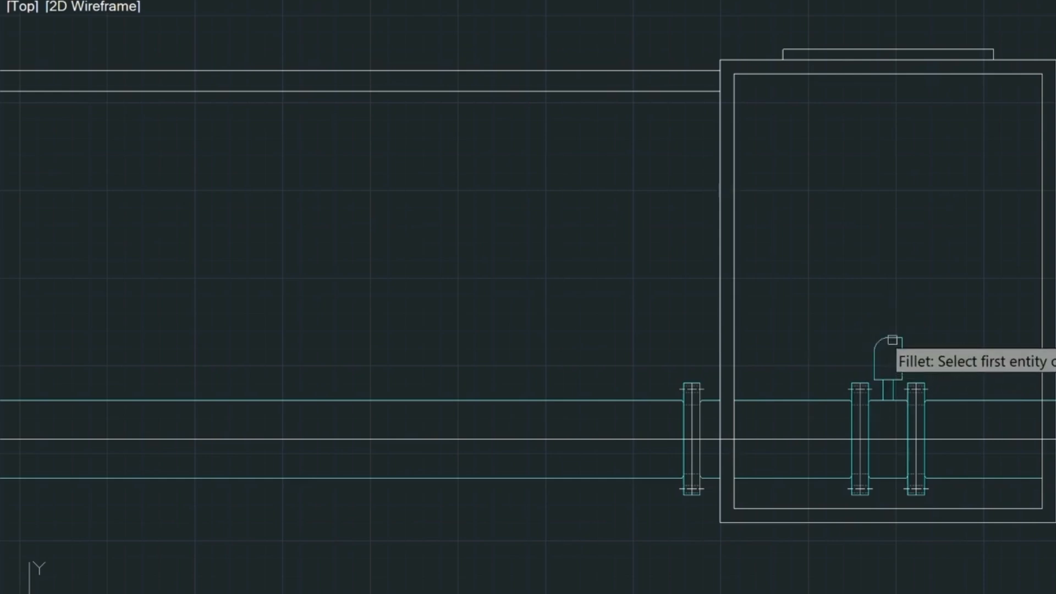
{"action": "left_click", "coordinate": [892, 339]}
{"action": "left_click", "coordinate": [901, 359]}
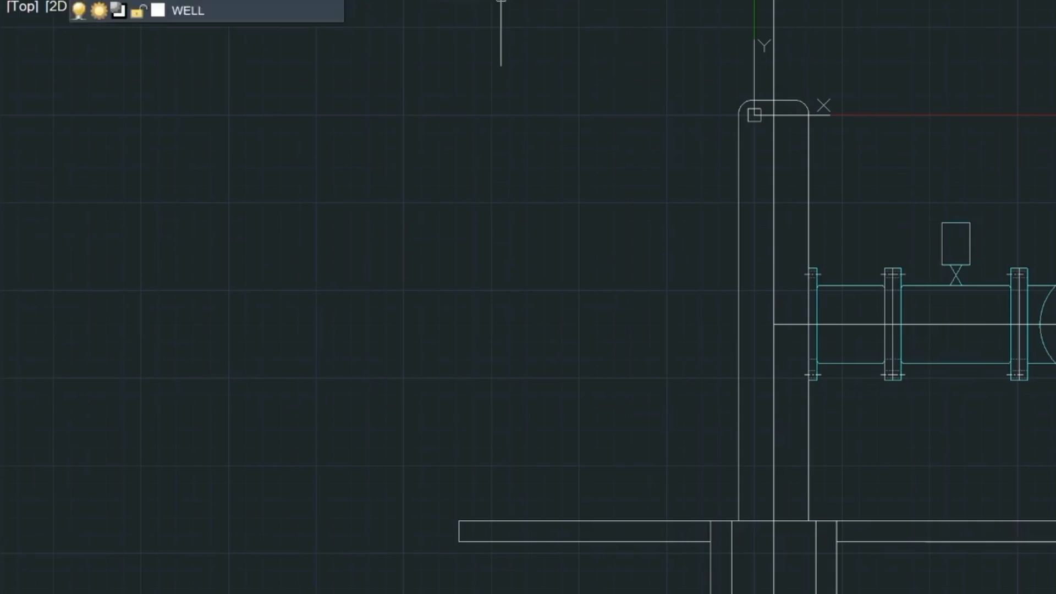
- Make WELL the current layer and draw a 10" by 10" rectangle downward from the start of the casing's upper-left fillet
{"action": "left_click", "coordinate": [247, 2]}
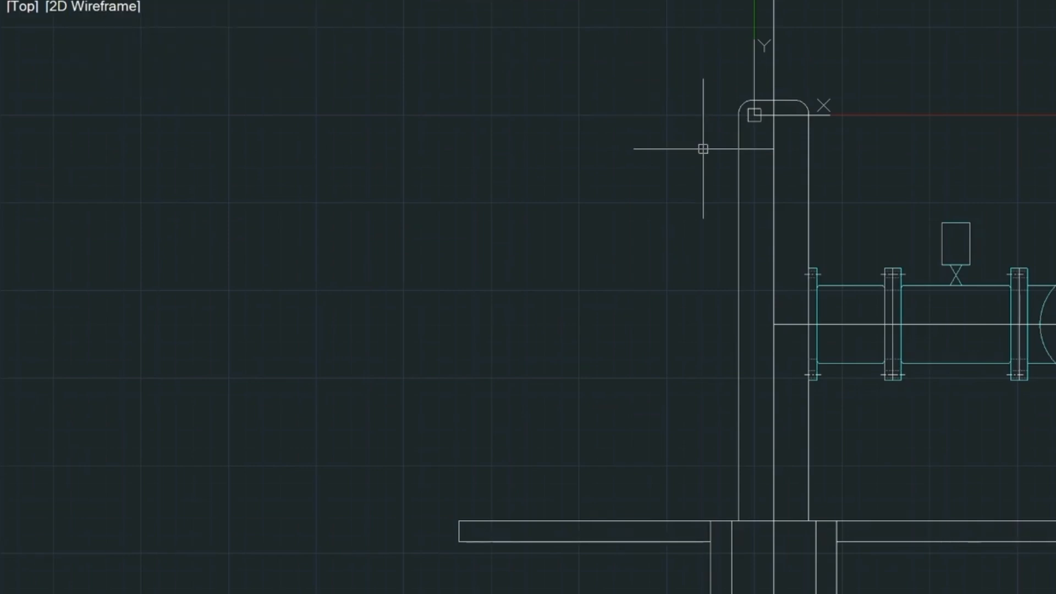
{"action": "type", "text": "rec"}
{"action": "key", "text": "Return"}
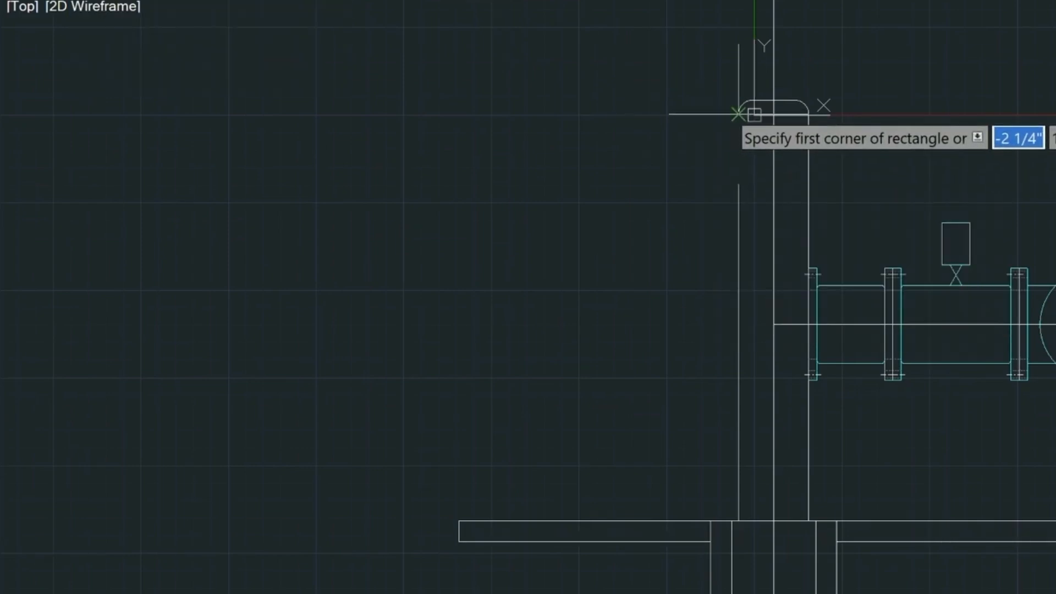
{"action": "left_click", "coordinate": [738, 115]}
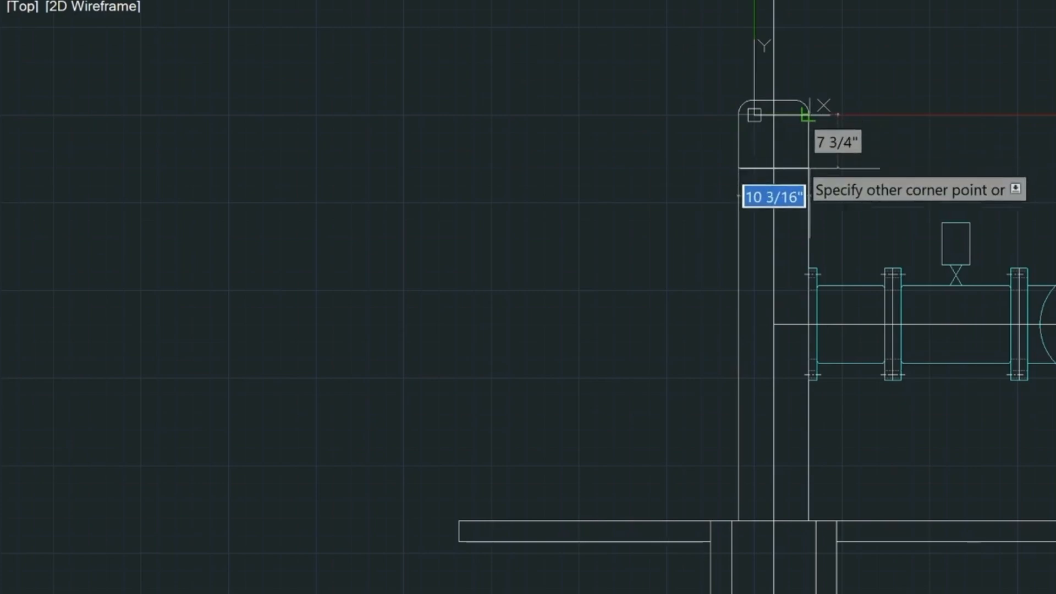
{"action": "type", "text": "0"}
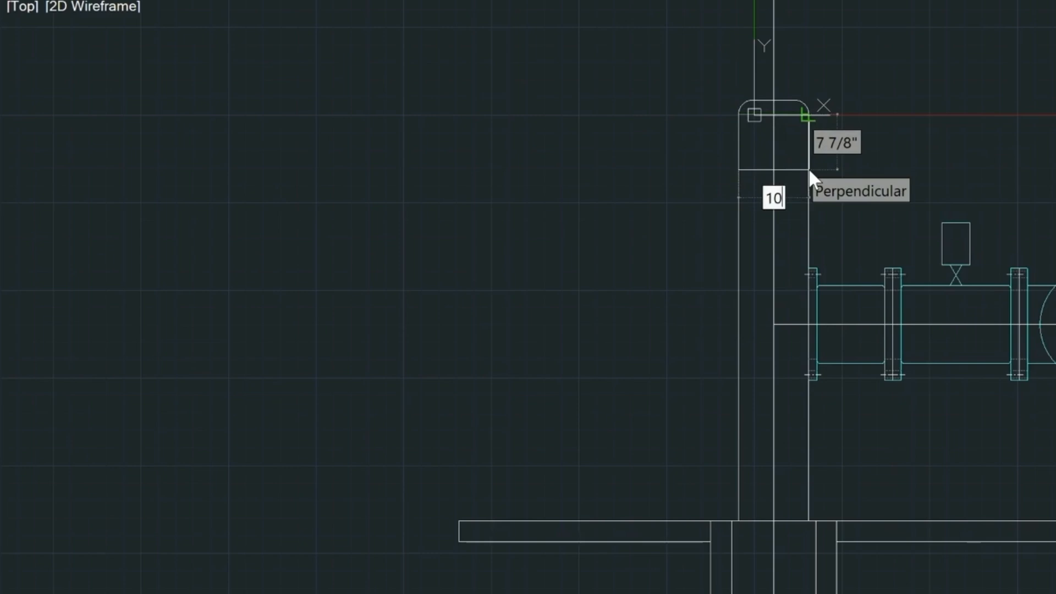
{"action": "key", "text": "Tab"}
{"action": "type", "text": "10"}
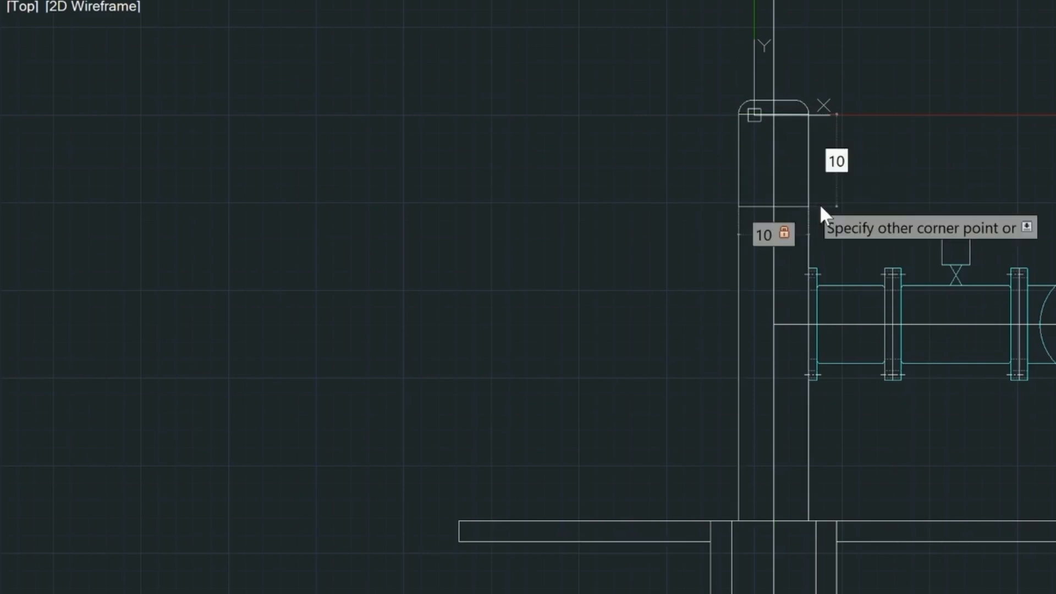
{"action": "key", "text": "Return"}
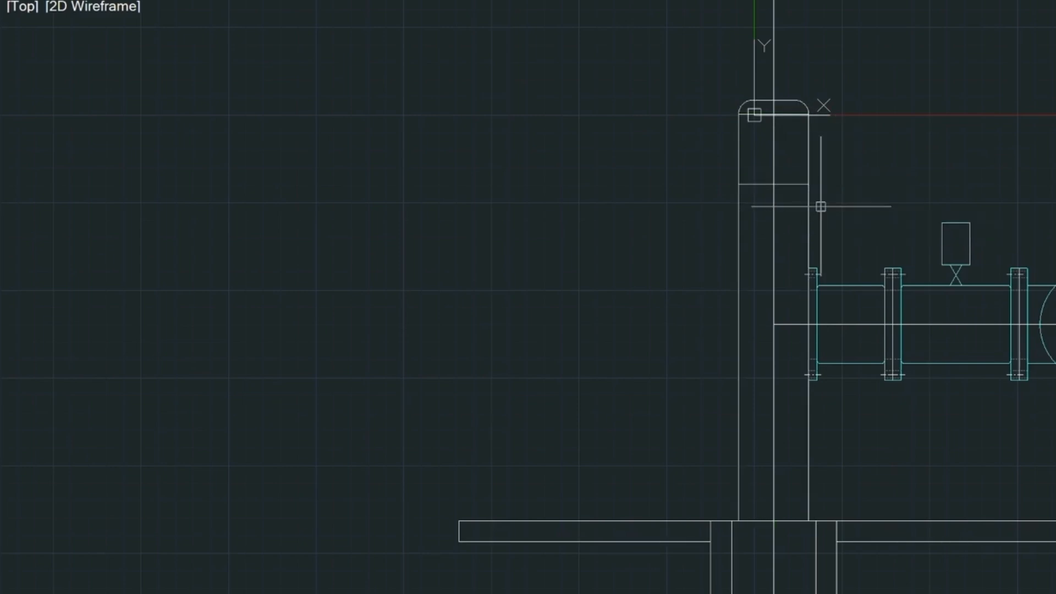
- Move the 10" square 4" straight down inside the well casing
{"action": "left_click", "coordinate": [790, 184]}
{"action": "left_click", "coordinate": [773, 184]}
{"action": "key", "text": "space"}
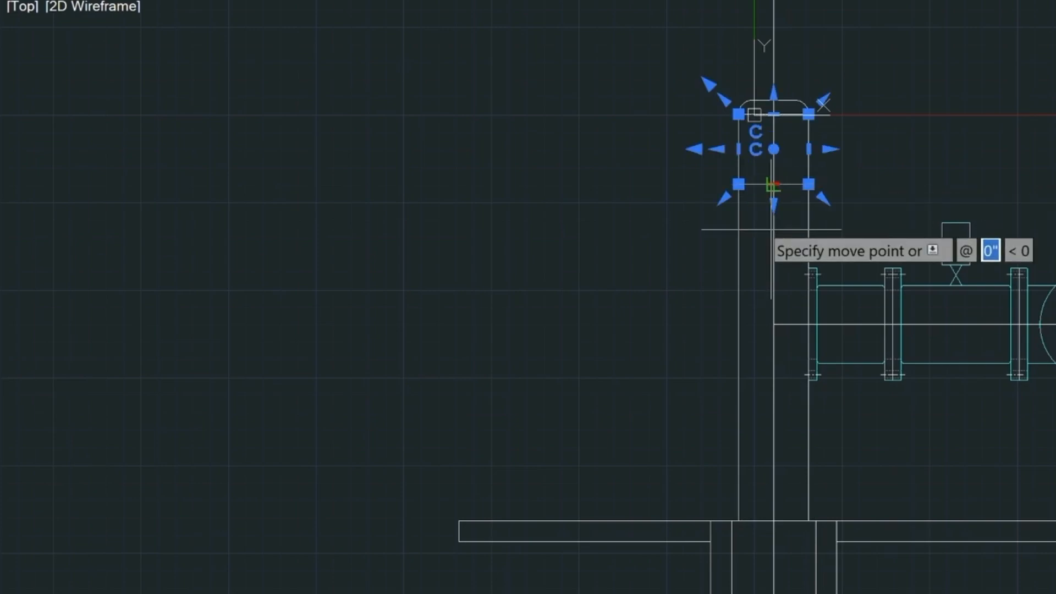
{"action": "type", "text": "4"}
{"action": "key", "text": "Return"}
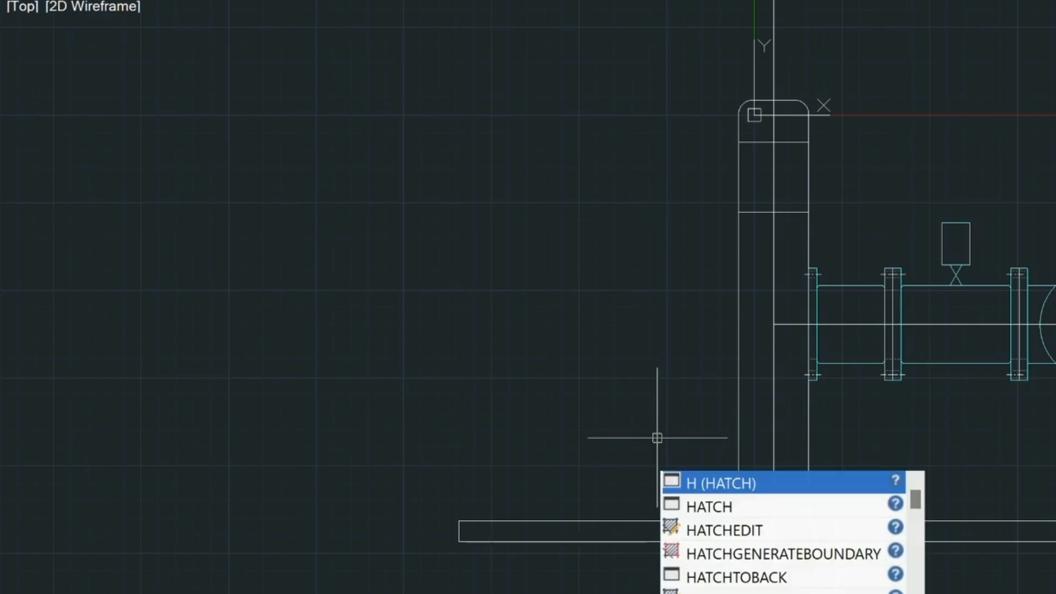
- Hatch the 10" square in the casing with the ANSI31 pattern at scale 10 and angle 45
{"action": "key", "text": "Return"}
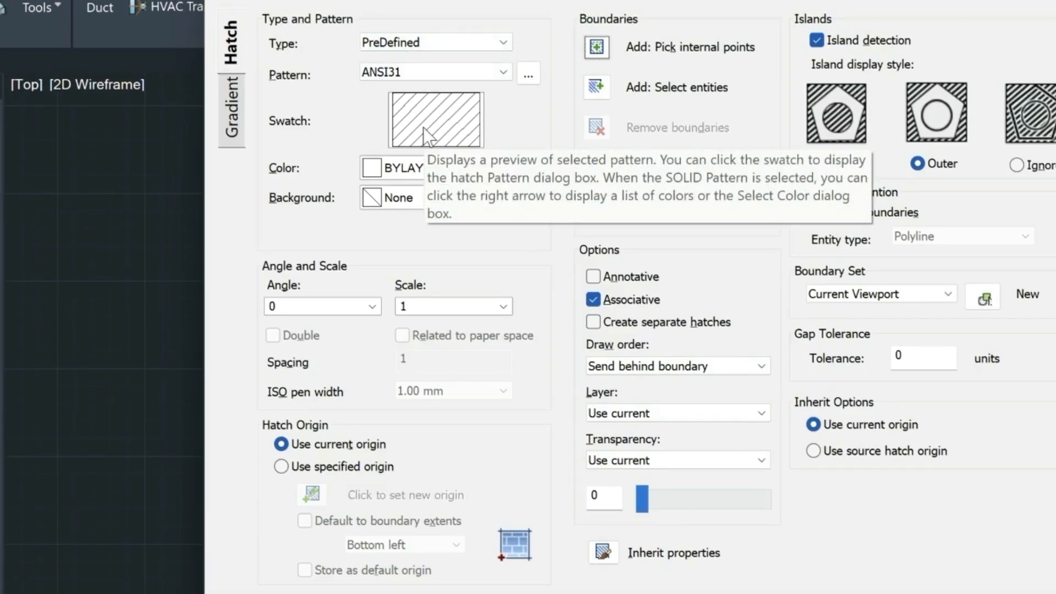
{"action": "double_click", "coordinate": [427, 306]}
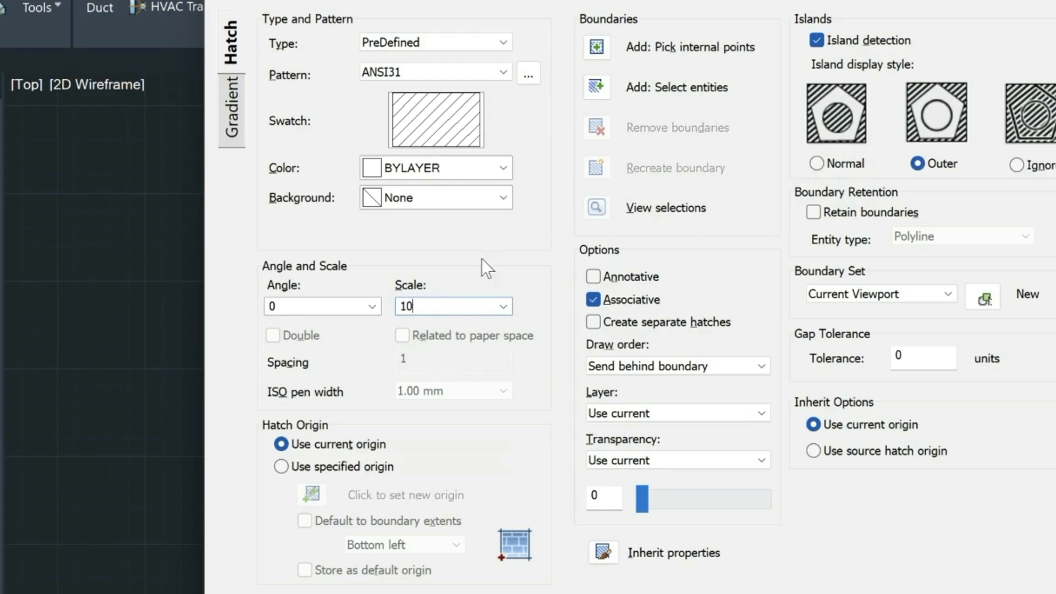
{"action": "left_click", "coordinate": [596, 44]}
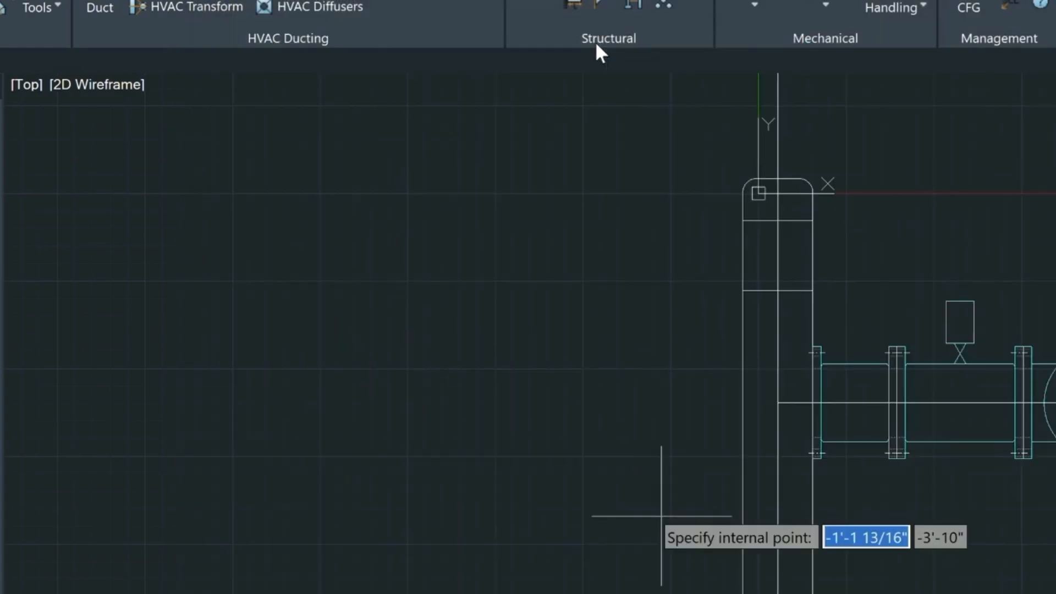
{"action": "left_click", "coordinate": [757, 248]}
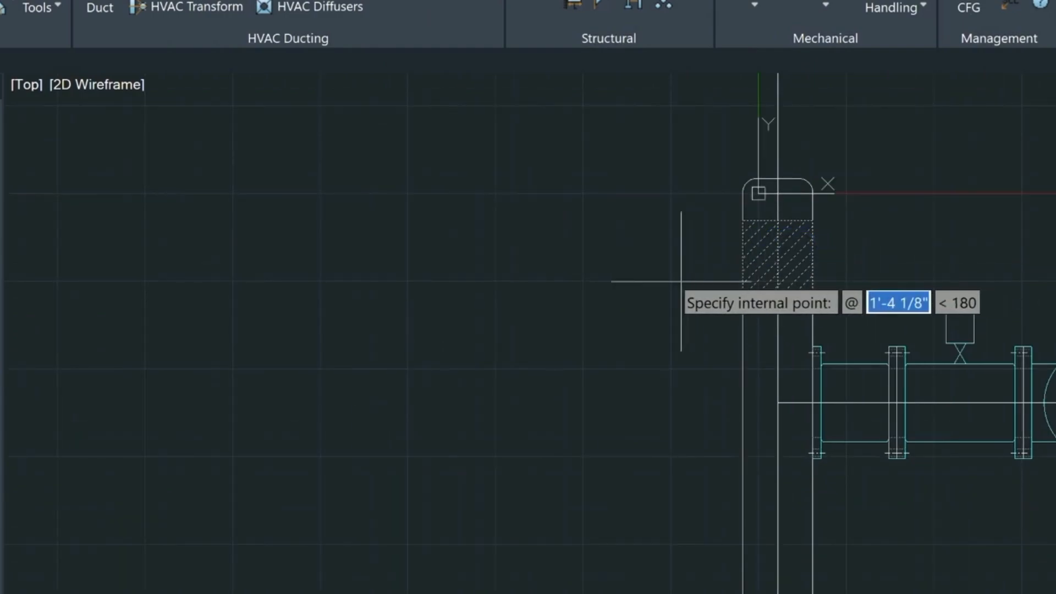
{"action": "key", "text": "Return"}
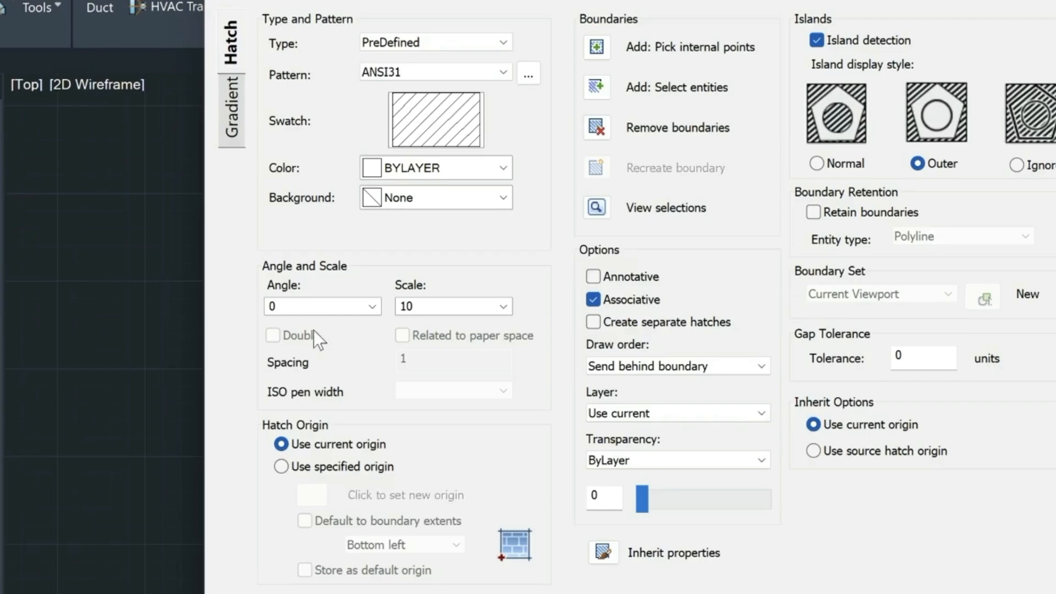
{"action": "left_click_drag", "start_coordinate": [296, 307], "coordinate": [240, 302]}
{"action": "key", "text": "Return"}
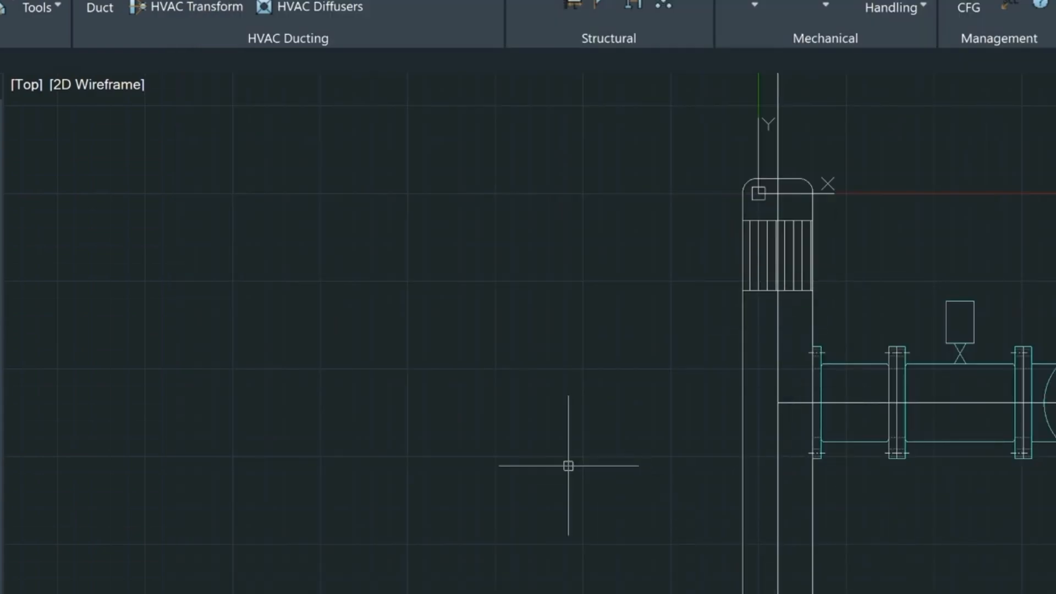
- Hatch the ground strips between the casing, support block and vault, and both outer strips, with the EARTH pattern at scale 10 and angle 45
{"action": "key", "text": "Return"}
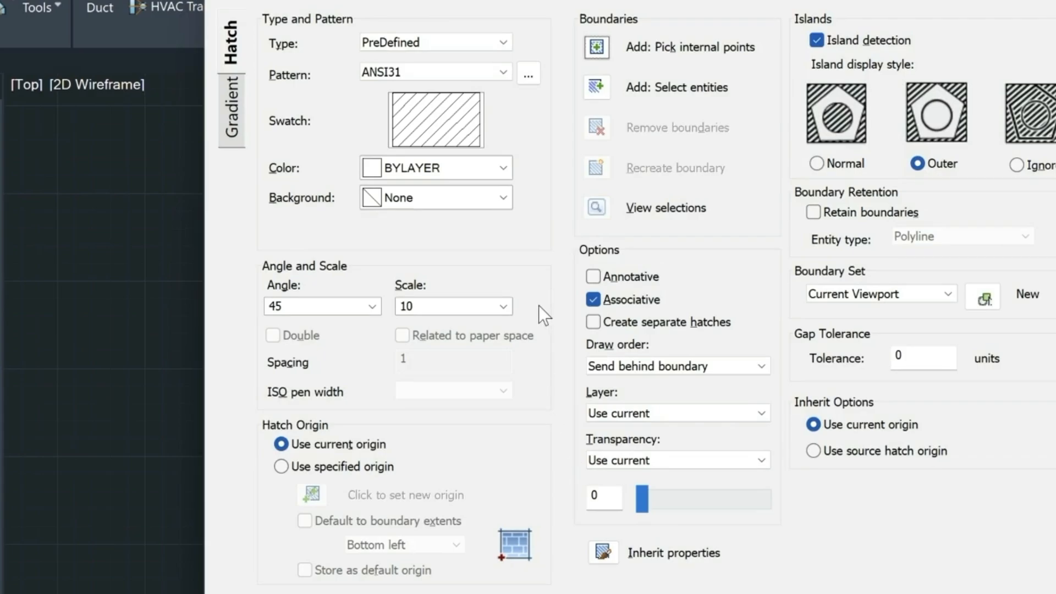
{"action": "left_click", "coordinate": [500, 66]}
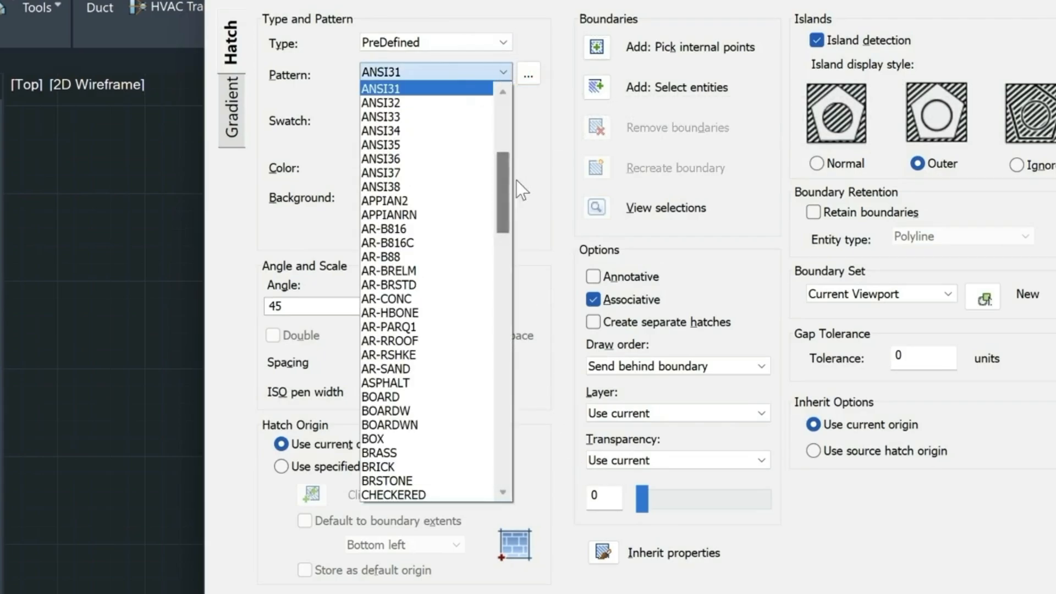
{"action": "left_click_drag", "start_coordinate": [497, 186], "coordinate": [499, 300]}
{"action": "left_click", "coordinate": [420, 144]}
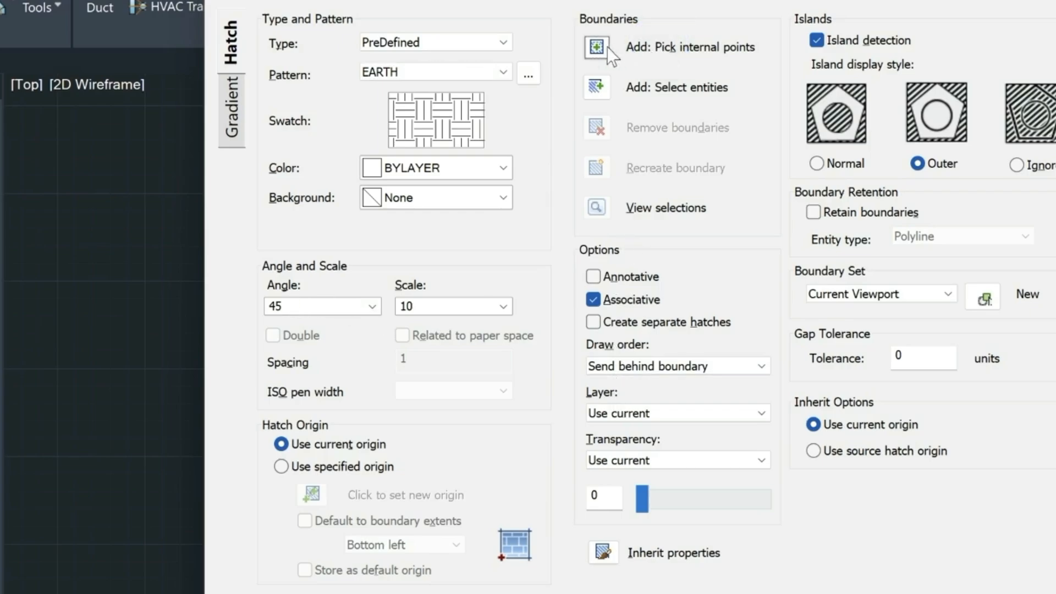
{"action": "left_click", "coordinate": [592, 47]}
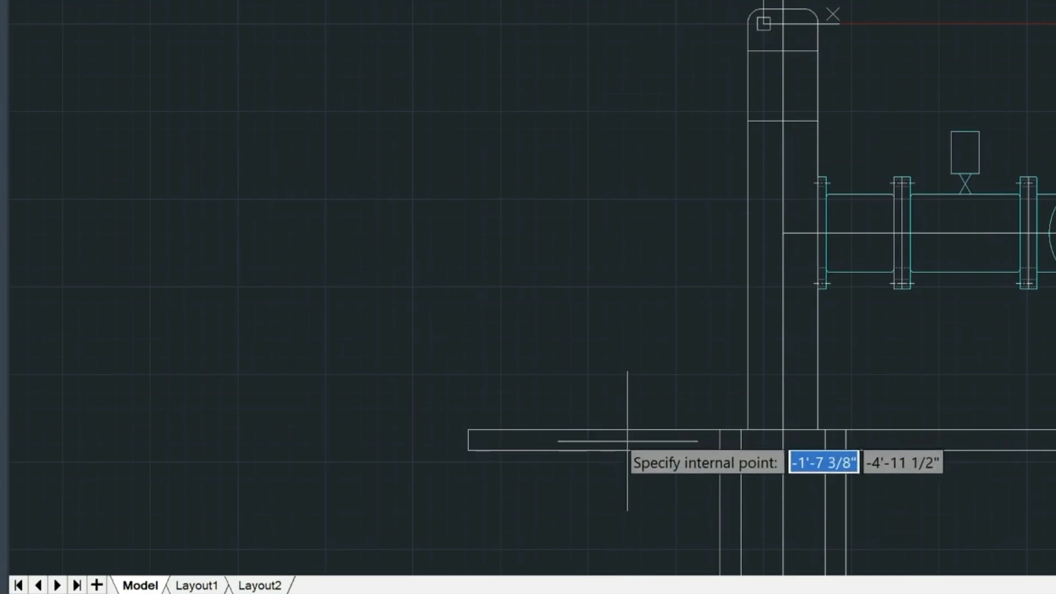
{"action": "left_click", "coordinate": [626, 441]}
{"action": "left_click", "coordinate": [951, 439]}
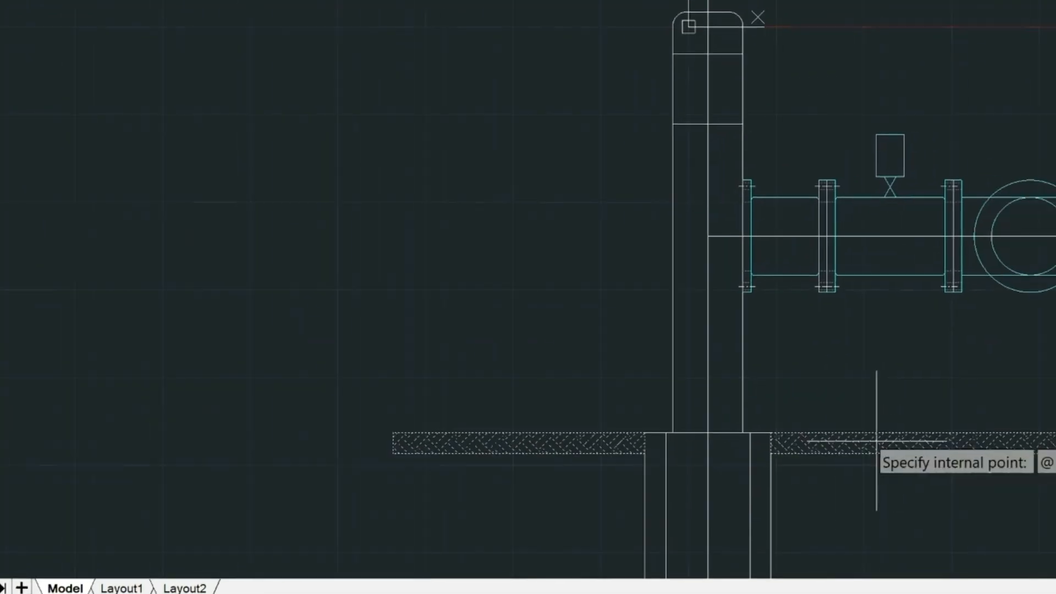
{"action": "left_click", "coordinate": [785, 463]}
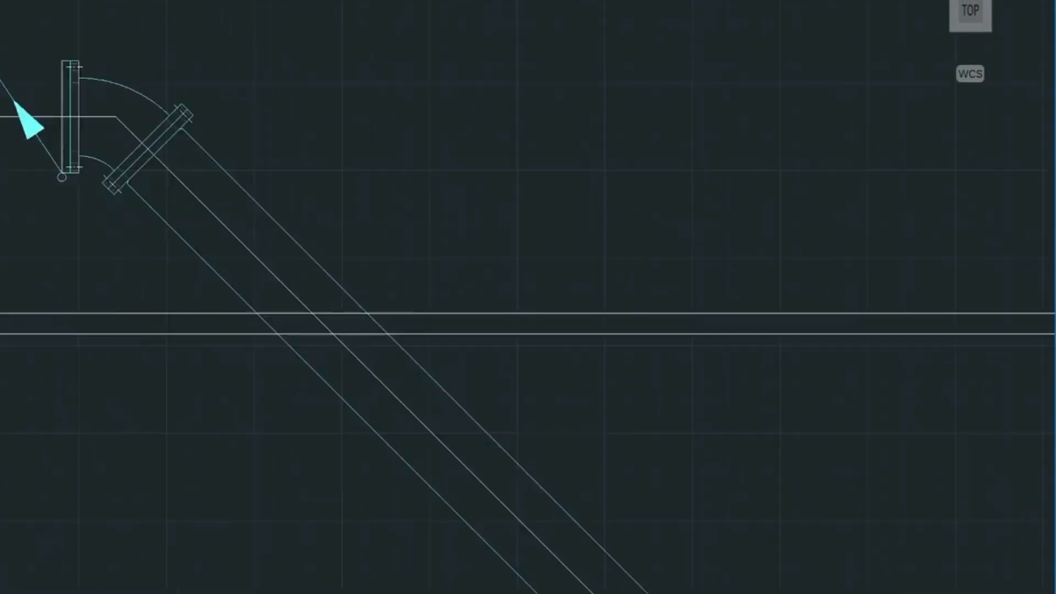
{"action": "middle_click_drag", "start_coordinate": [814, 385], "coordinate": [210, 326]}
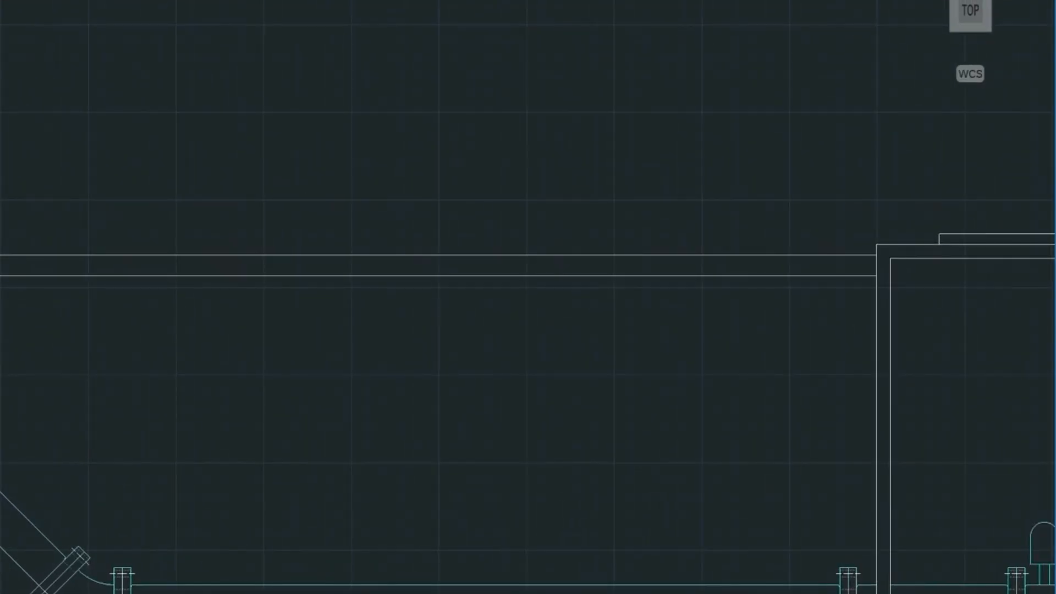
{"action": "left_click", "coordinate": [20, 262]}
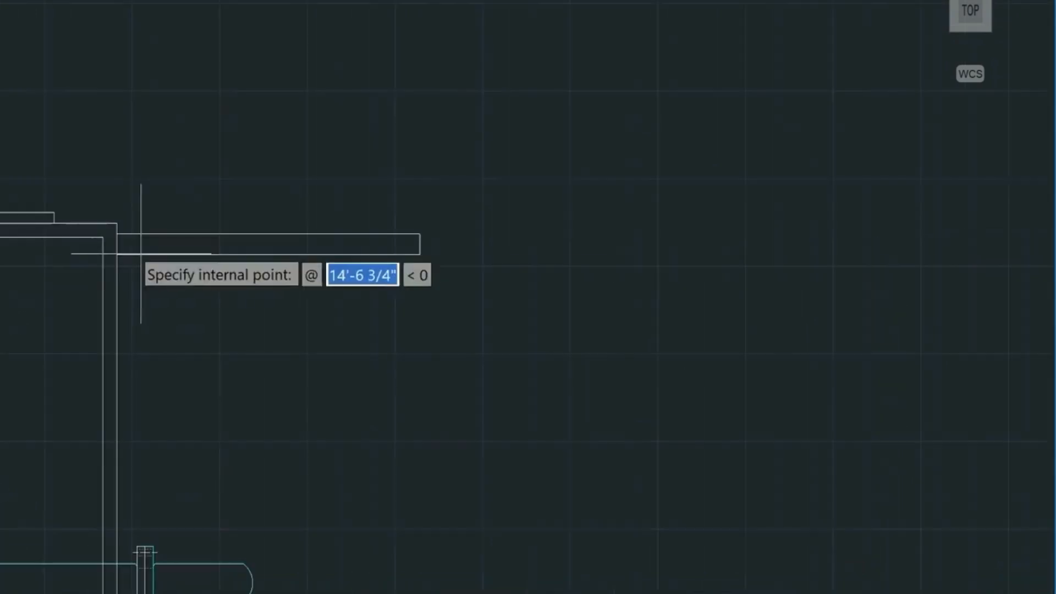
{"action": "left_click", "coordinate": [152, 245]}
{"action": "key", "text": "Return"}
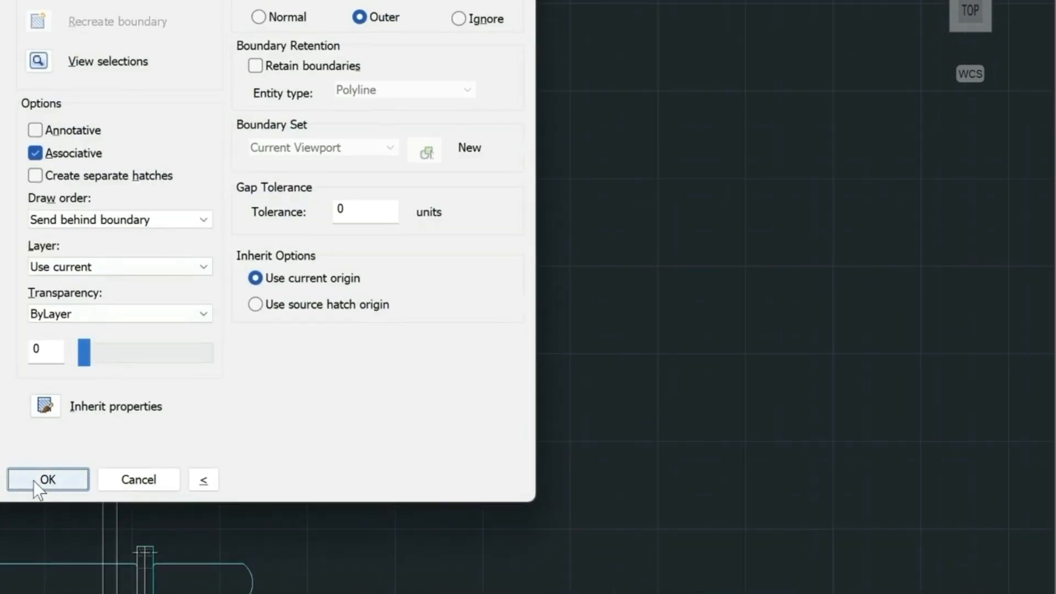
{"action": "left_click", "coordinate": [34, 479]}
- Hatch the vault walls, the pipe support block and both sides of the casing surround with the CONCRE pattern at scale 10 and angle 45
{"action": "scroll", "coordinate": [566, 389], "scroll_direction": "down", "scroll_amount": 3}
{"action": "middle_click_drag", "start_coordinate": [563, 281], "coordinate": [704, 272]}
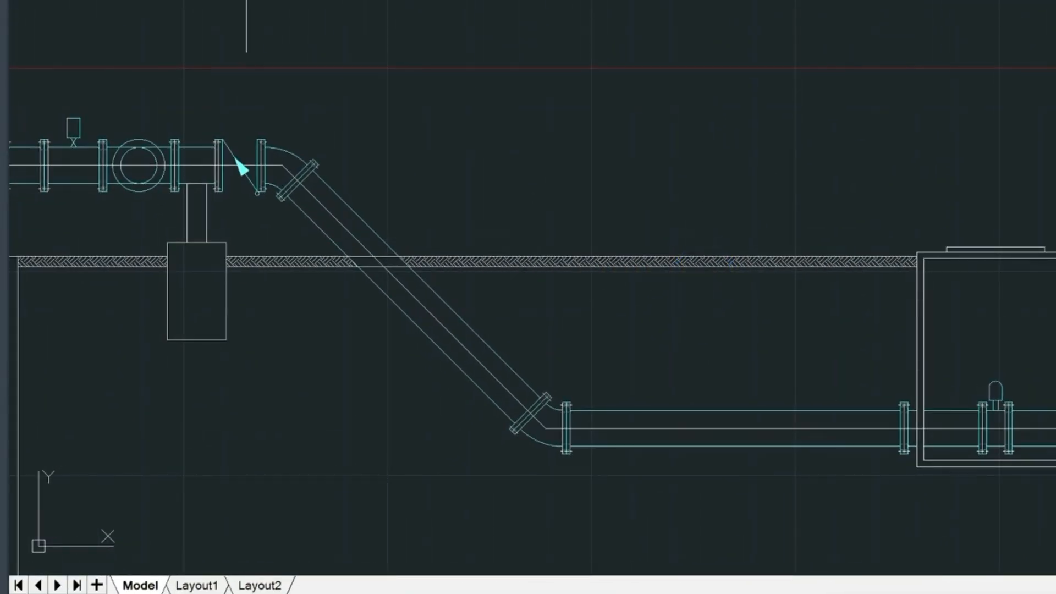
{"action": "key", "text": "Escape"}
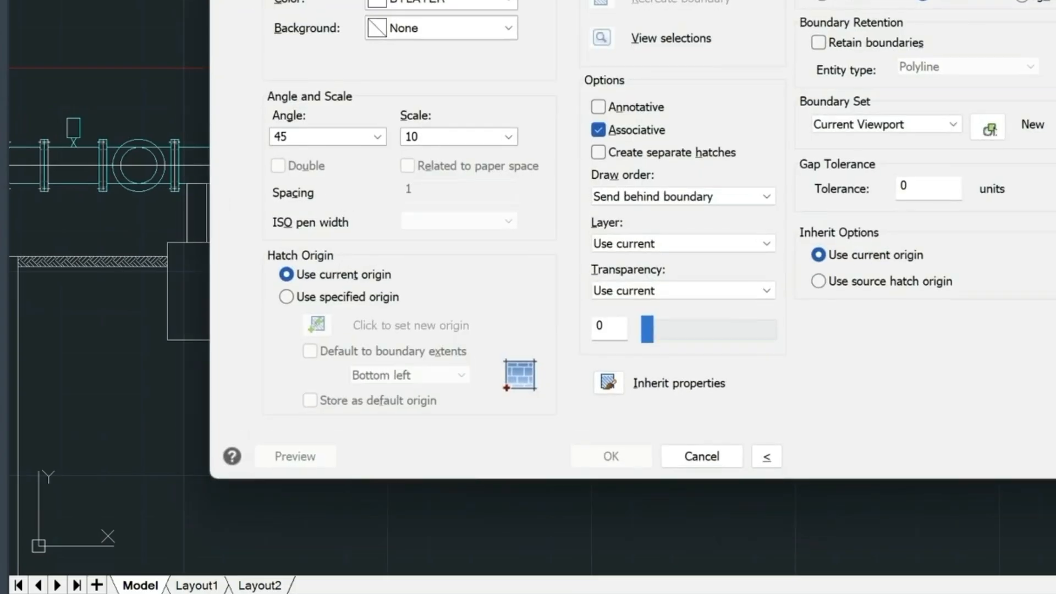
{"action": "left_click", "coordinate": [495, 1]}
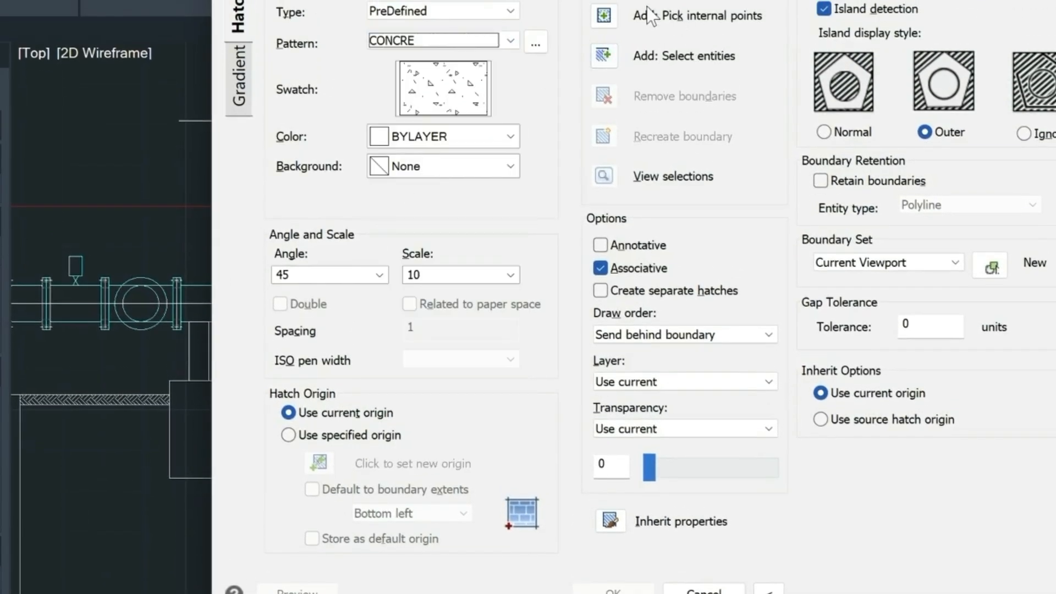
{"action": "left_click", "coordinate": [604, 12]}
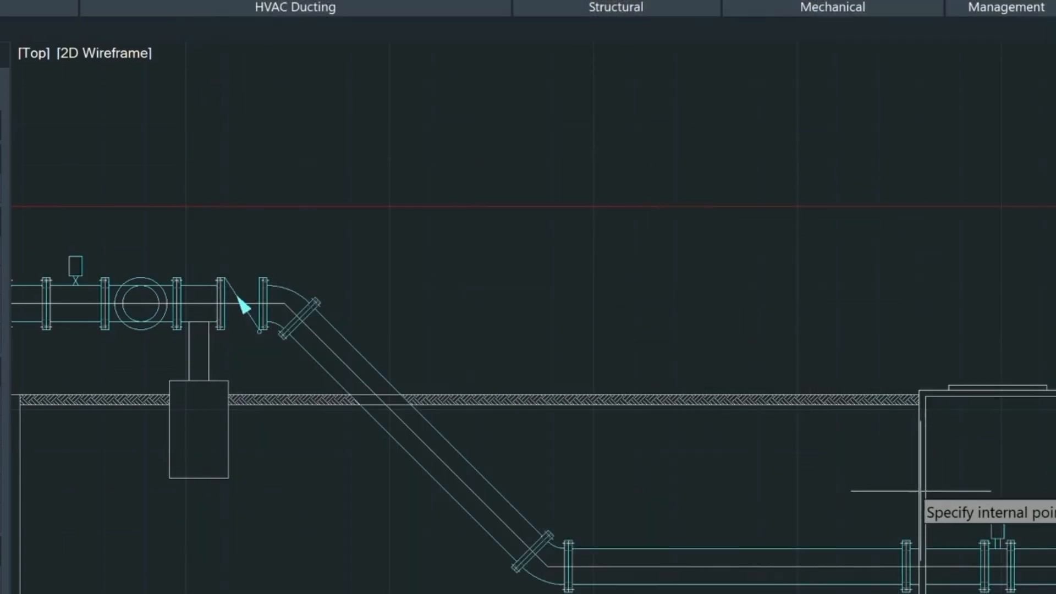
{"action": "left_click", "coordinate": [922, 494]}
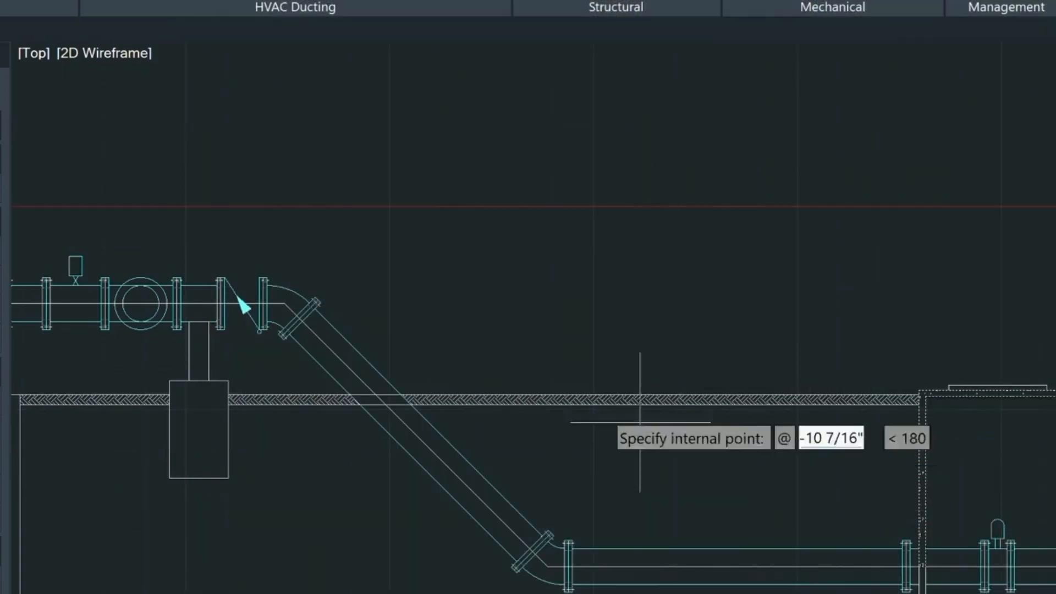
{"action": "left_click", "coordinate": [176, 431]}
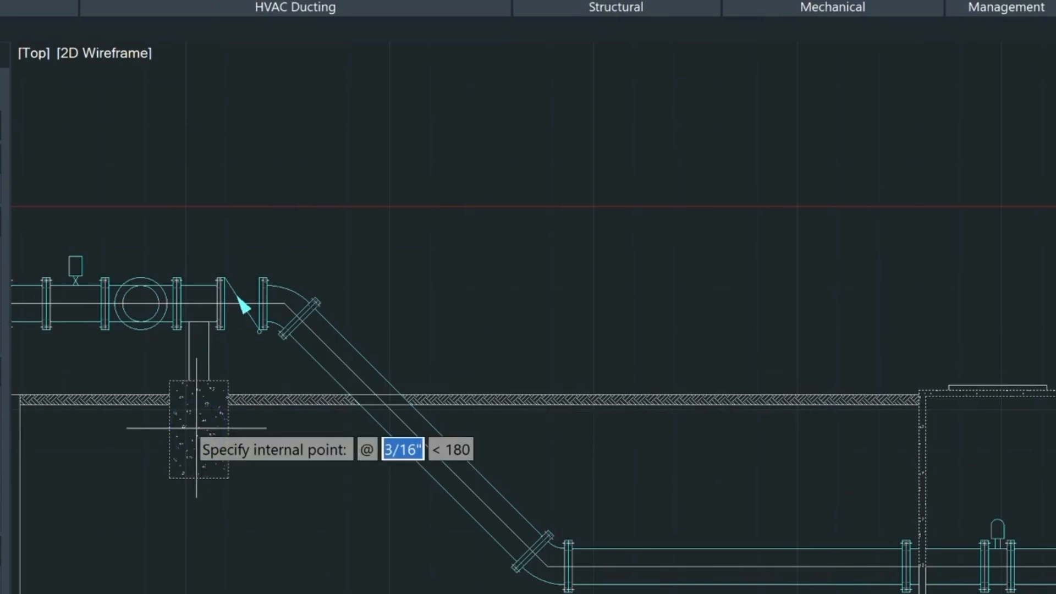
{"action": "middle_click_drag", "start_coordinate": [196, 428], "coordinate": [766, 353]}
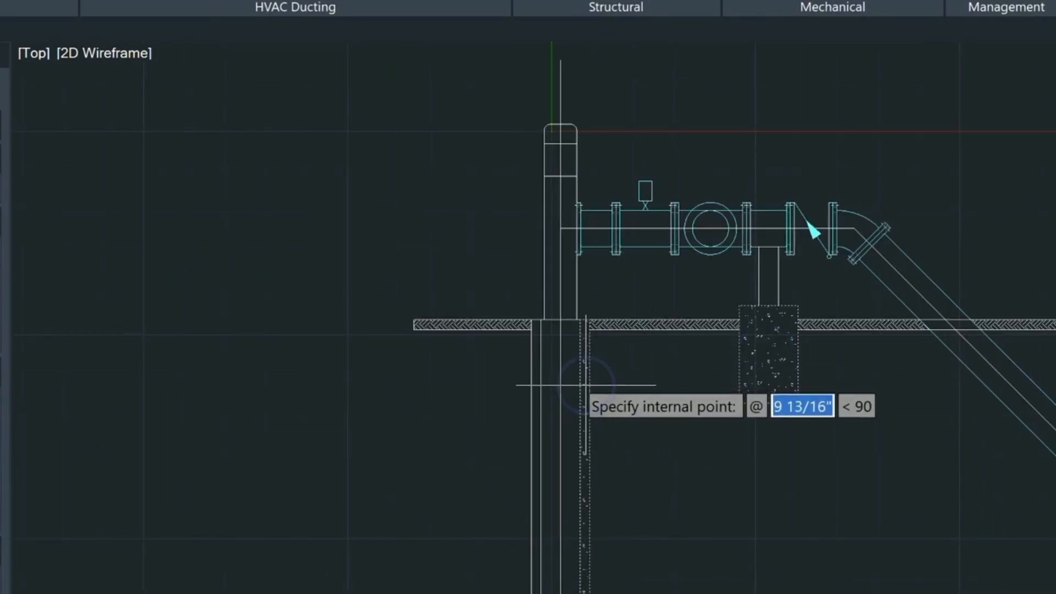
{"action": "left_click", "coordinate": [536, 388]}
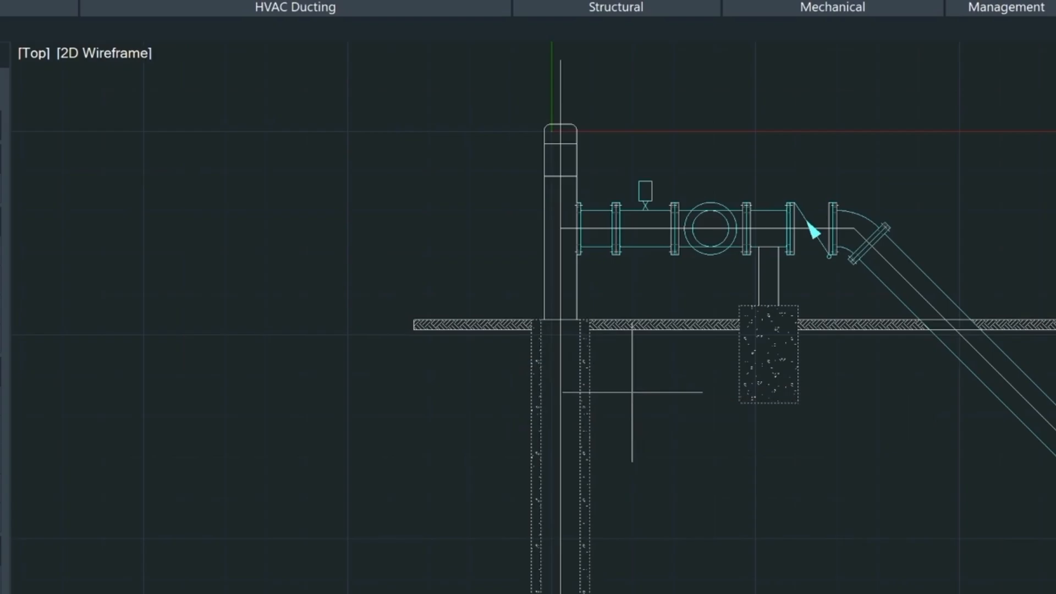
{"action": "key", "text": "Return"}
{"action": "left_click", "coordinate": [610, 588]}
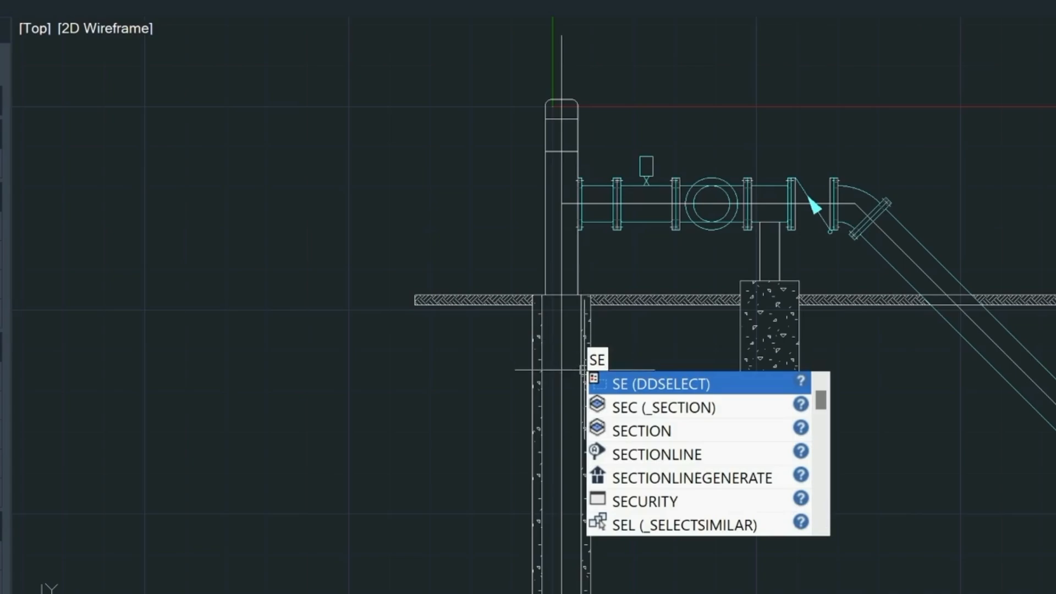
- Select all hatches similar to the support block's concrete hatch and assign them to the EARTH layer
{"action": "left_click", "coordinate": [658, 523]}
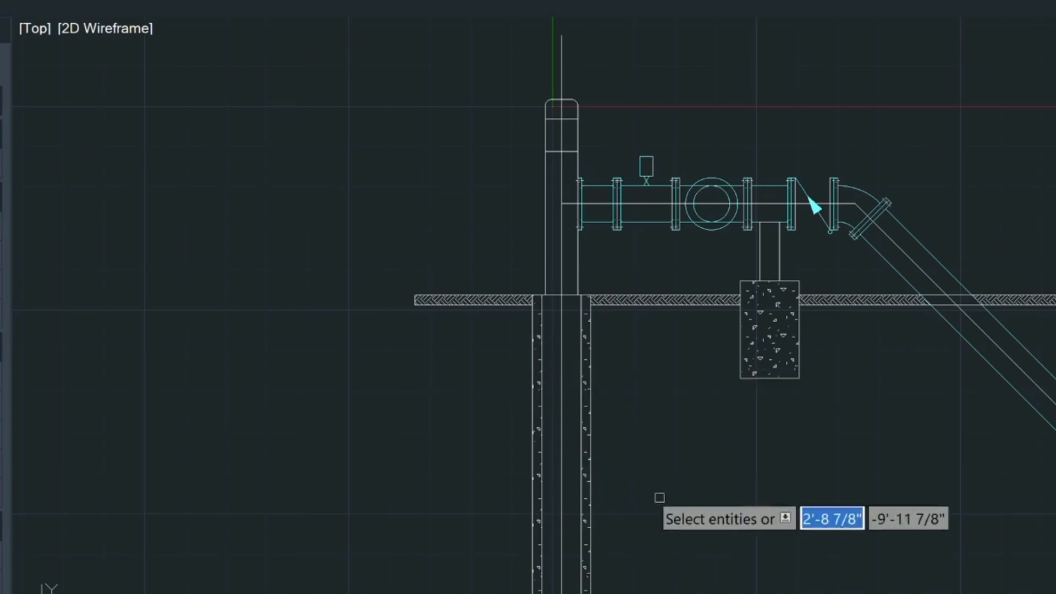
{"action": "left_click", "coordinate": [771, 337]}
{"action": "key", "text": "Return"}
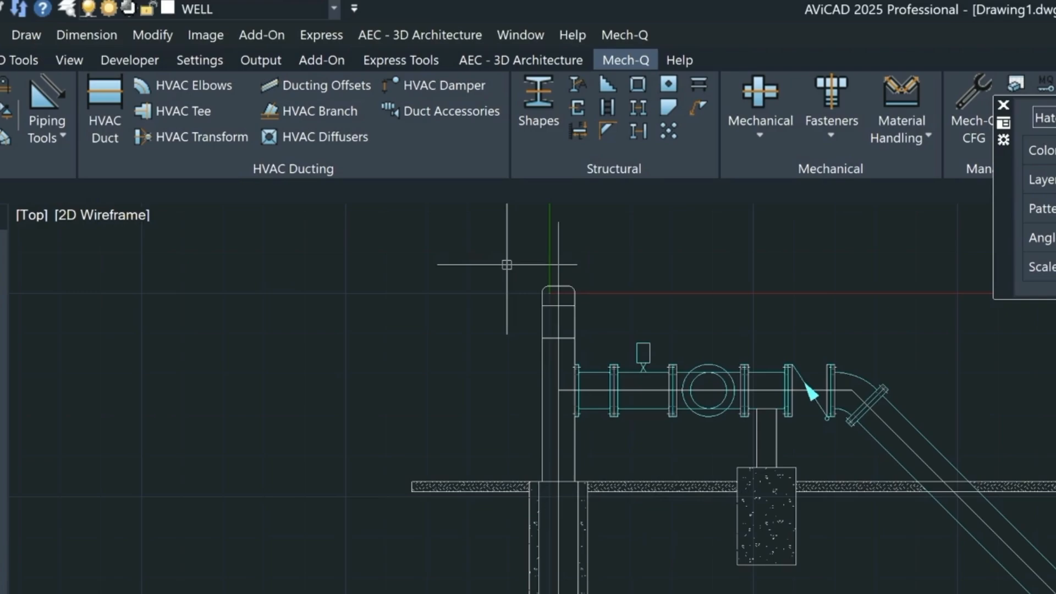
{"action": "left_click", "coordinate": [334, 9]}
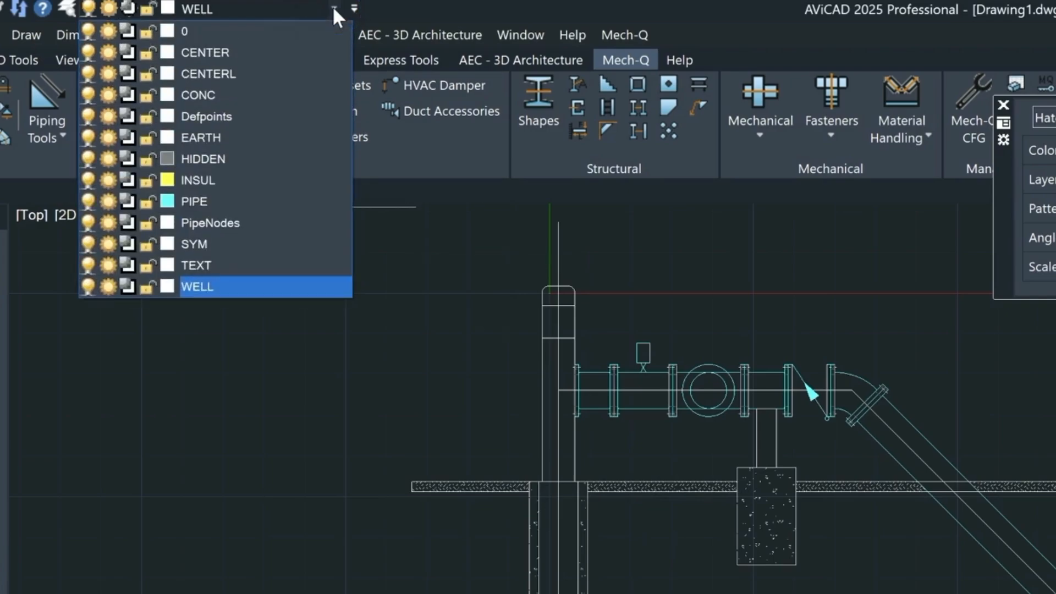
{"action": "left_click", "coordinate": [203, 137]}
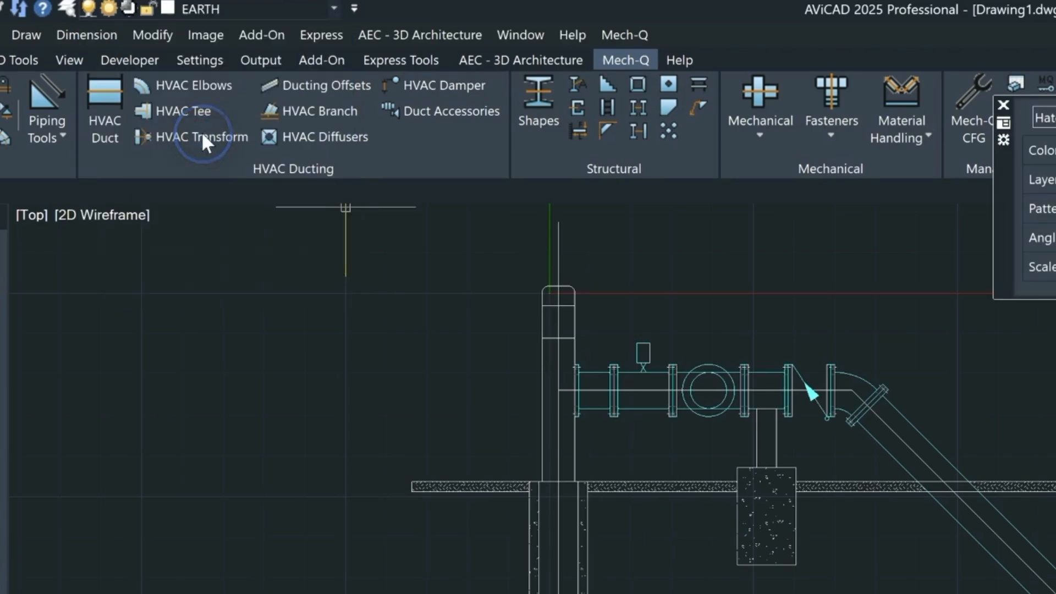
{"action": "left_click", "coordinate": [582, 530]}
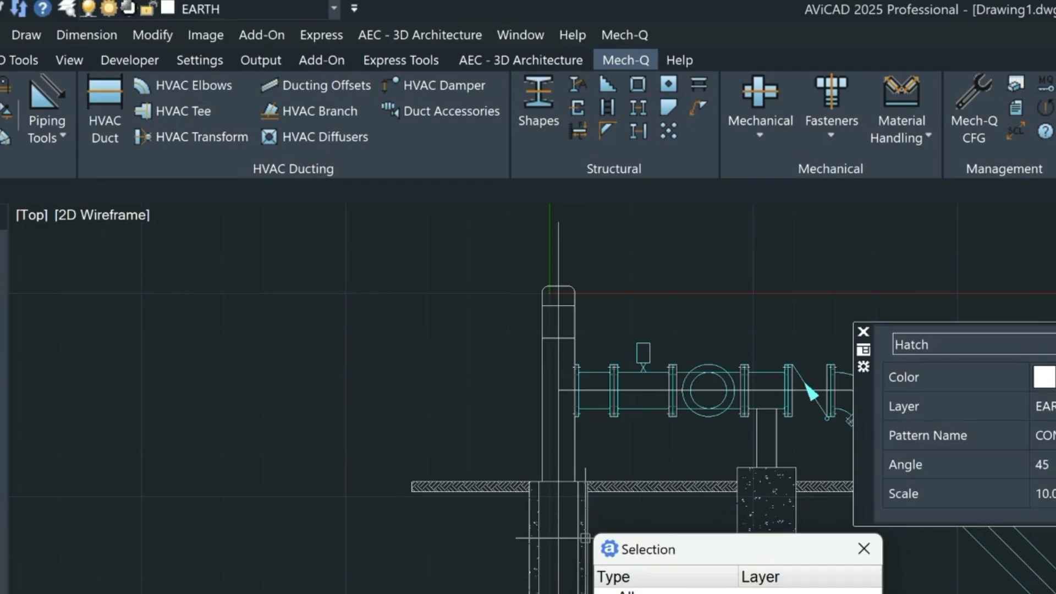
{"action": "key", "text": "Escape"}
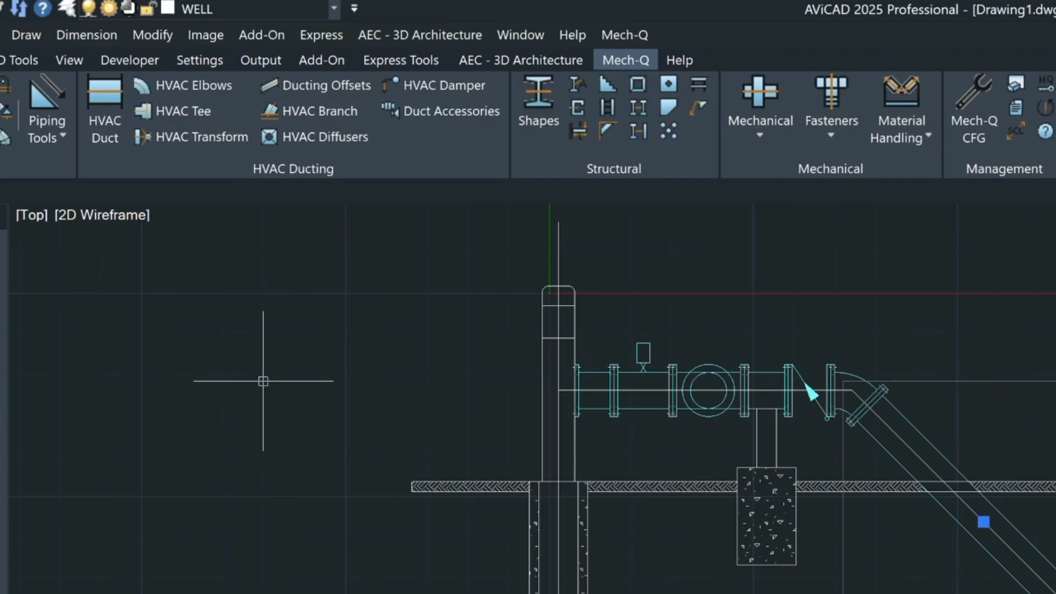
- Turn off the CENTER layer and toggle its print setting
{"action": "left_click", "coordinate": [67, 8]}
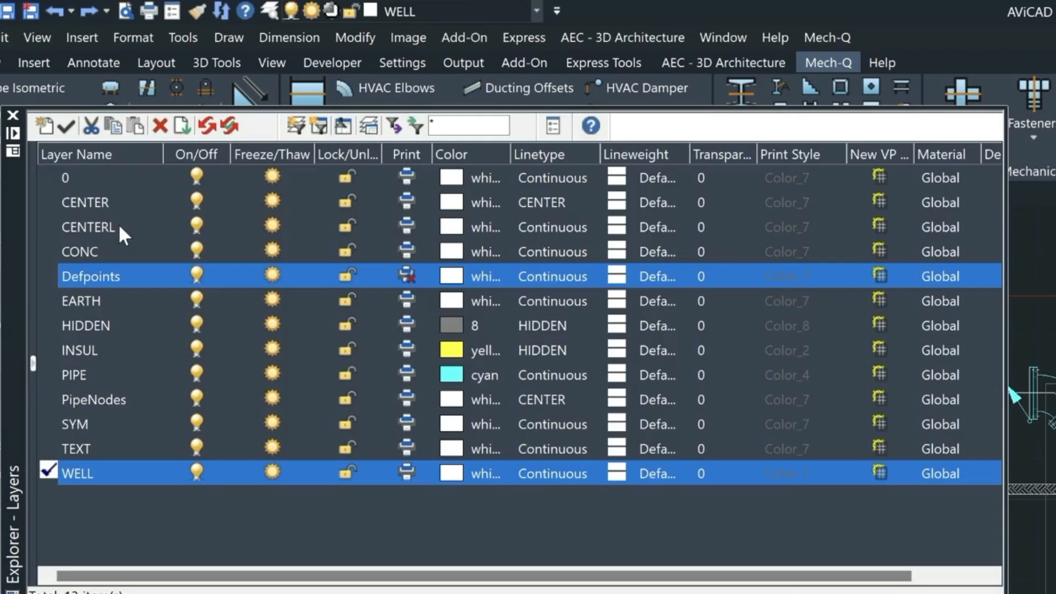
{"action": "left_click", "coordinate": [196, 202]}
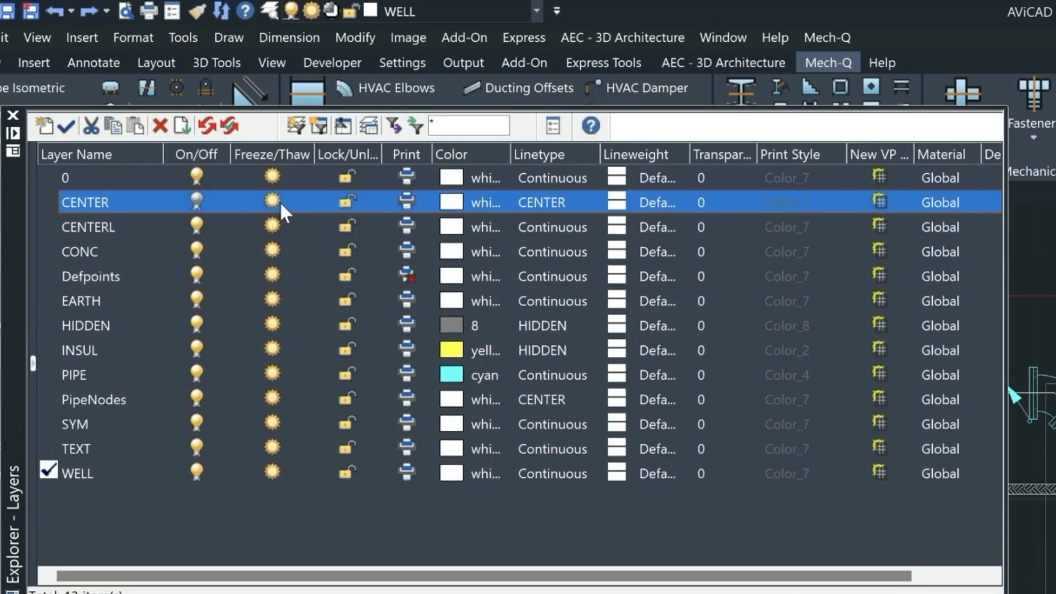
{"action": "left_click", "coordinate": [405, 197]}
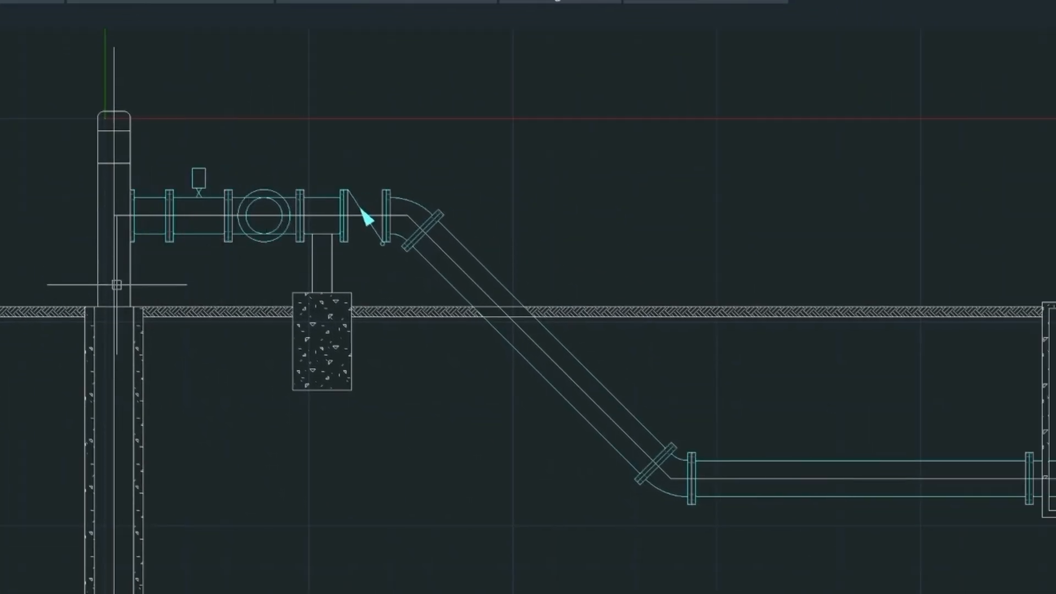
- Erase one of the two overlapping CENTERL lines running vertically through the well casing
{"action": "left_click", "coordinate": [115, 396]}
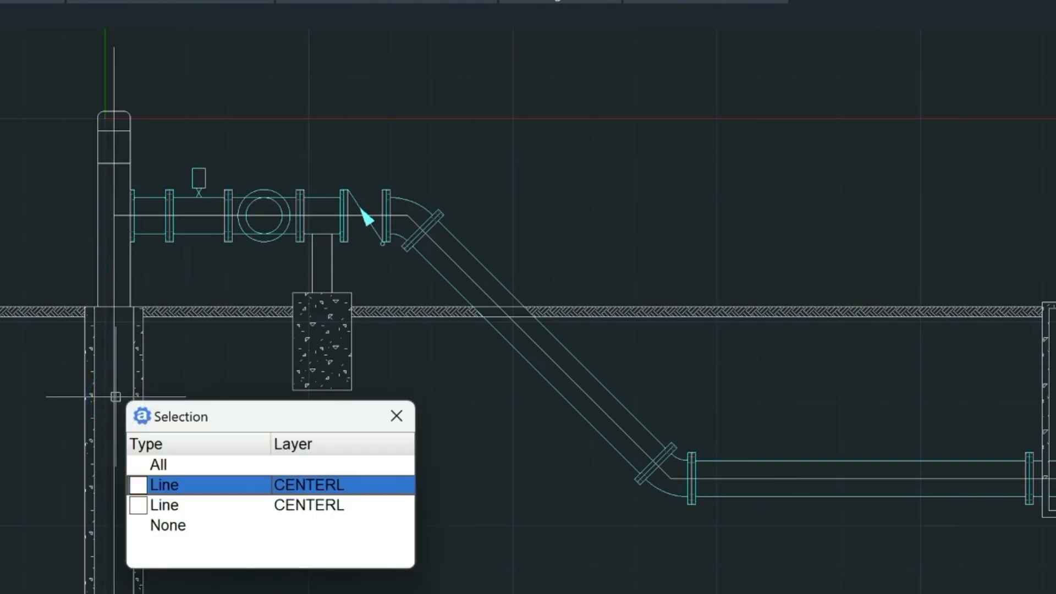
{"action": "left_click", "coordinate": [167, 485]}
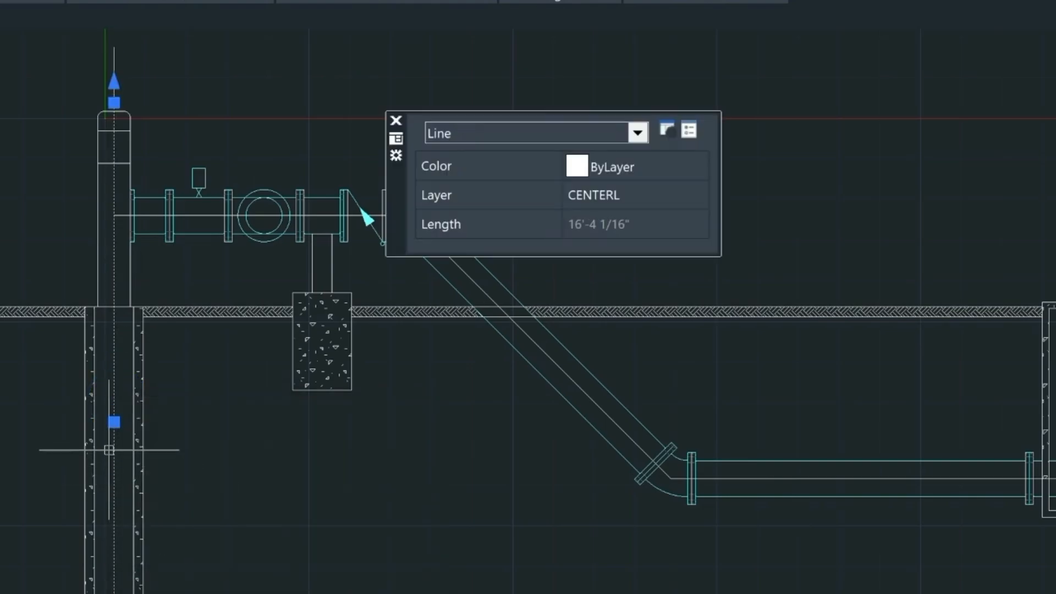
{"action": "type", "text": "E"}
{"action": "key", "text": "Return"}
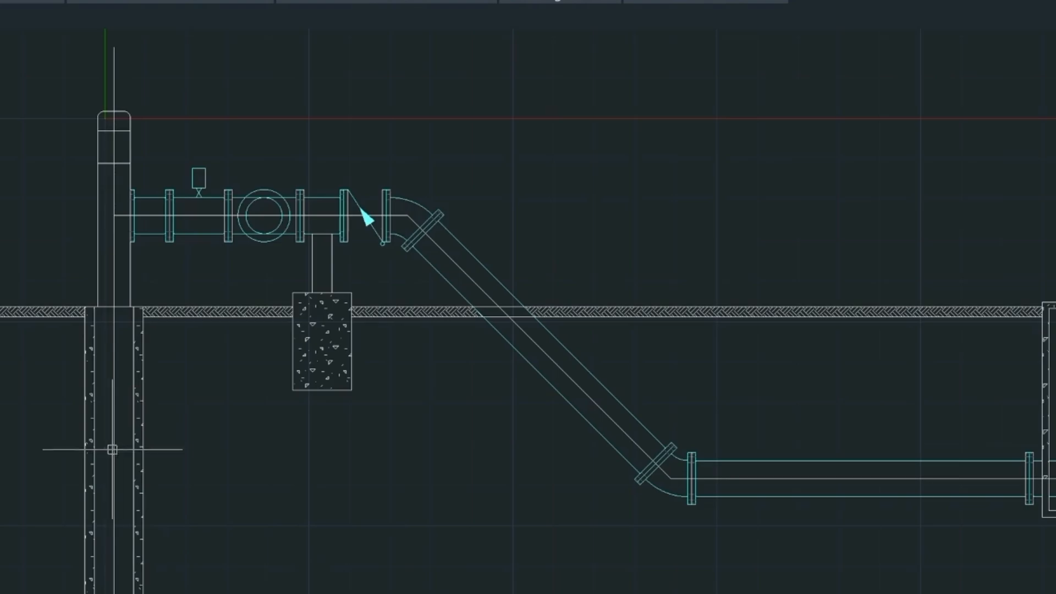
- Stretch the lower end of the casing's remaining vertical centerline straight down past the bottom of the concrete surround
{"action": "scroll", "coordinate": [106, 448], "scroll_direction": "down", "scroll_amount": 2}
{"action": "mouse_move", "coordinate": [173, 425]}
{"action": "middle_mouse_down"}
{"action": "mouse_move", "coordinate": [136, 401]}
{"action": "mouse_move", "coordinate": [100, 295]}
{"action": "middle_mouse_up"}
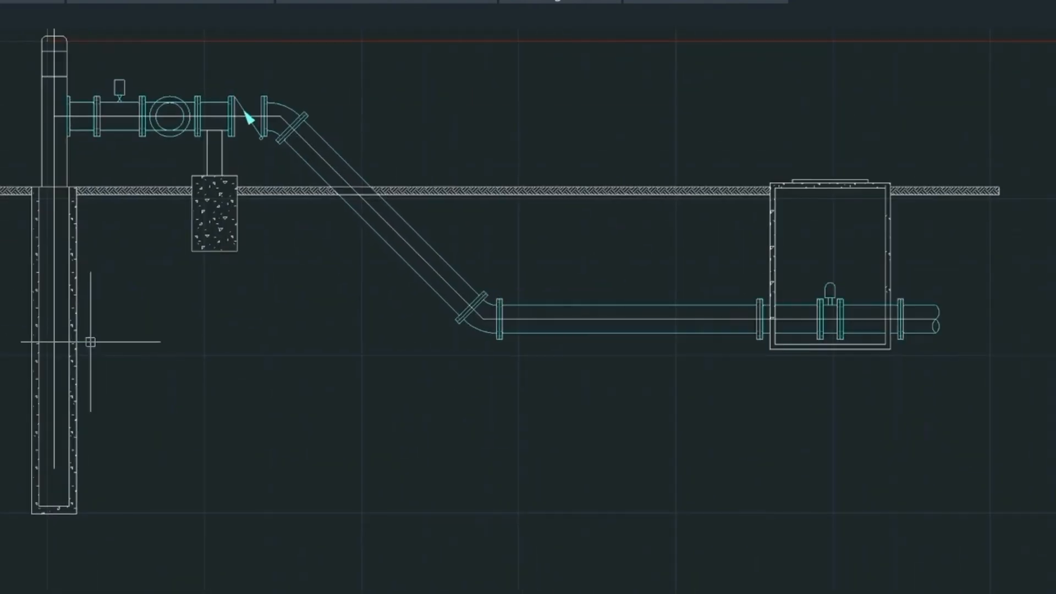
{"action": "left_click", "coordinate": [53, 422]}
{"action": "key", "text": "Escape"}
{"action": "left_click", "coordinate": [53, 418]}
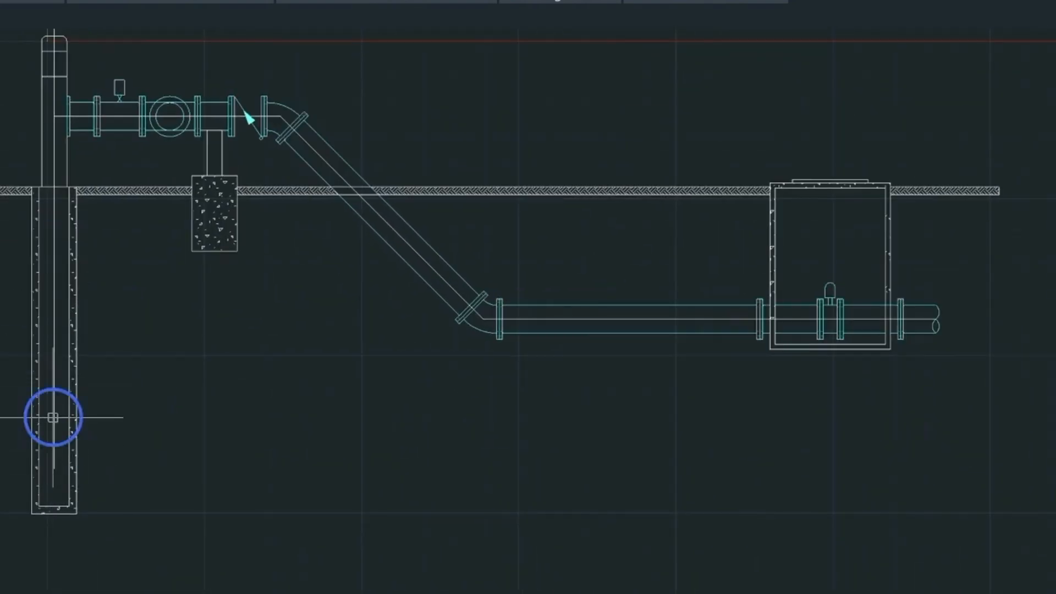
{"action": "left_click", "coordinate": [54, 469]}
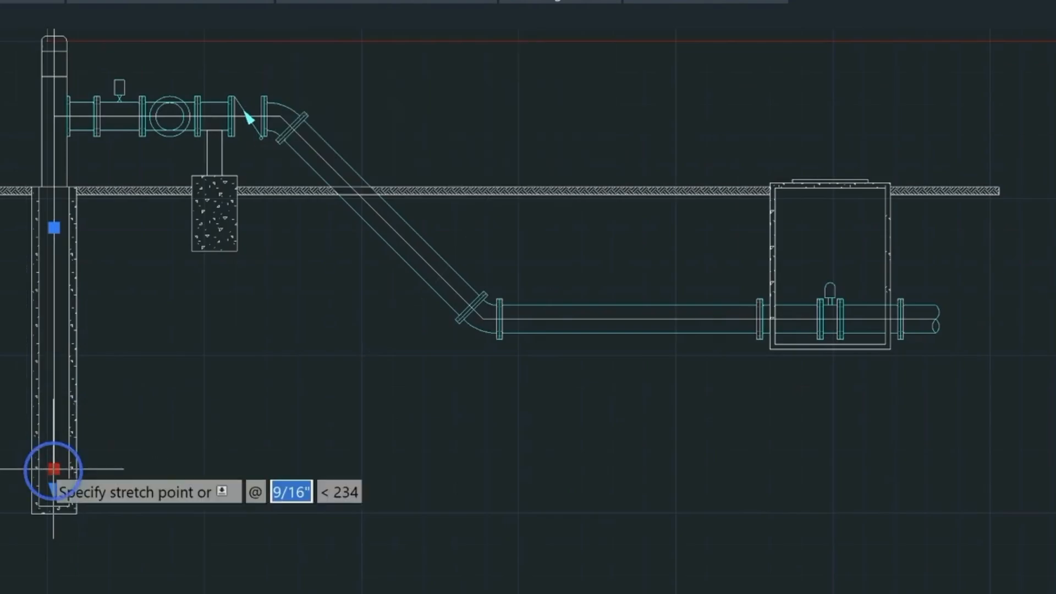
{"action": "left_click", "coordinate": [54, 555]}
{"action": "key", "text": "Escape"}
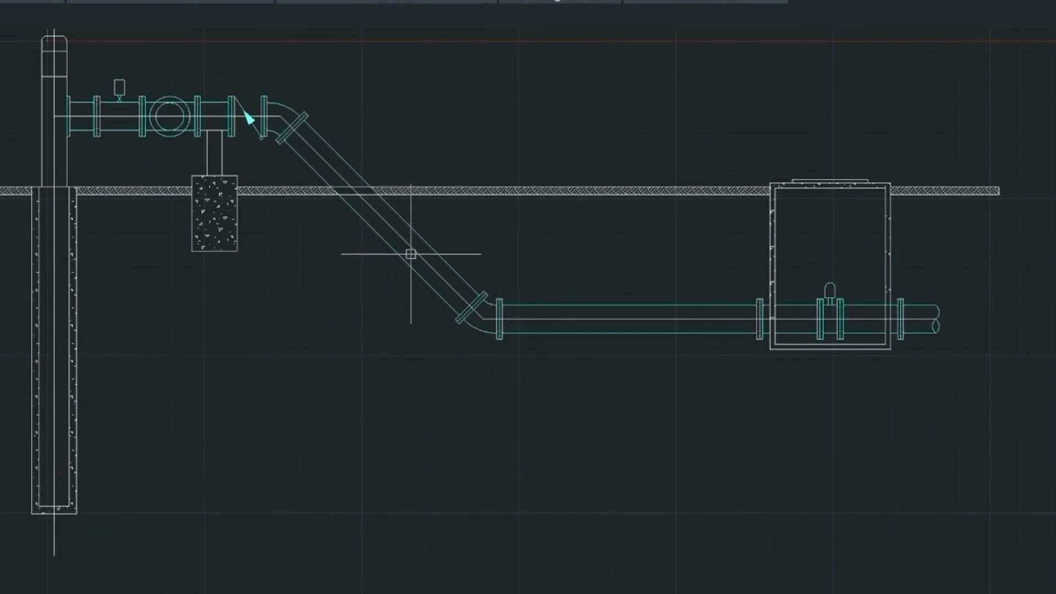
- Set the linetype of the CENTERL layer to CENTER
{"action": "left_click", "coordinate": [1, 144]}
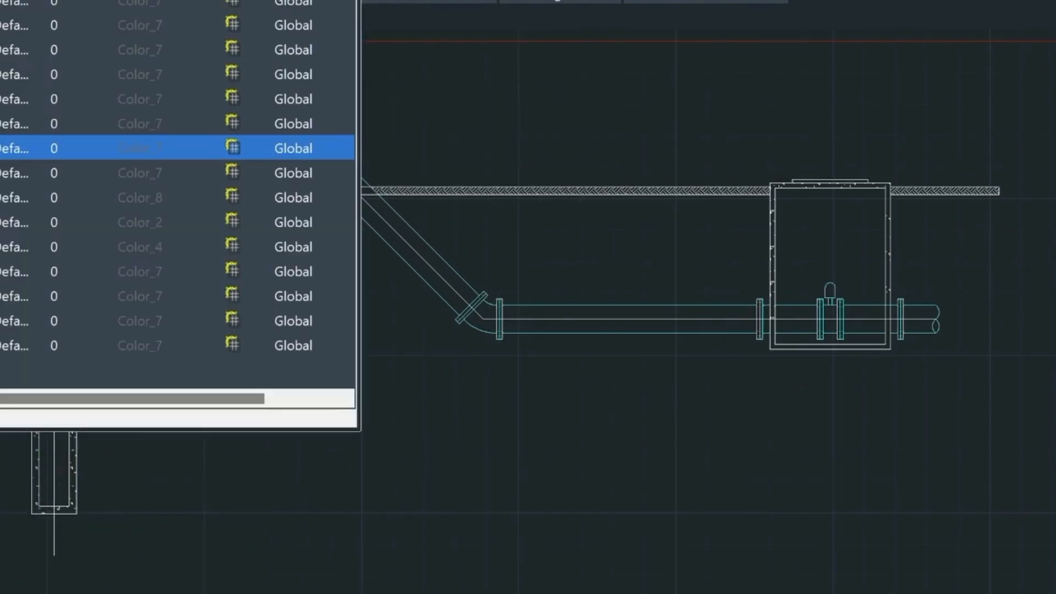
{"action": "left_click", "coordinate": [79, 114]}
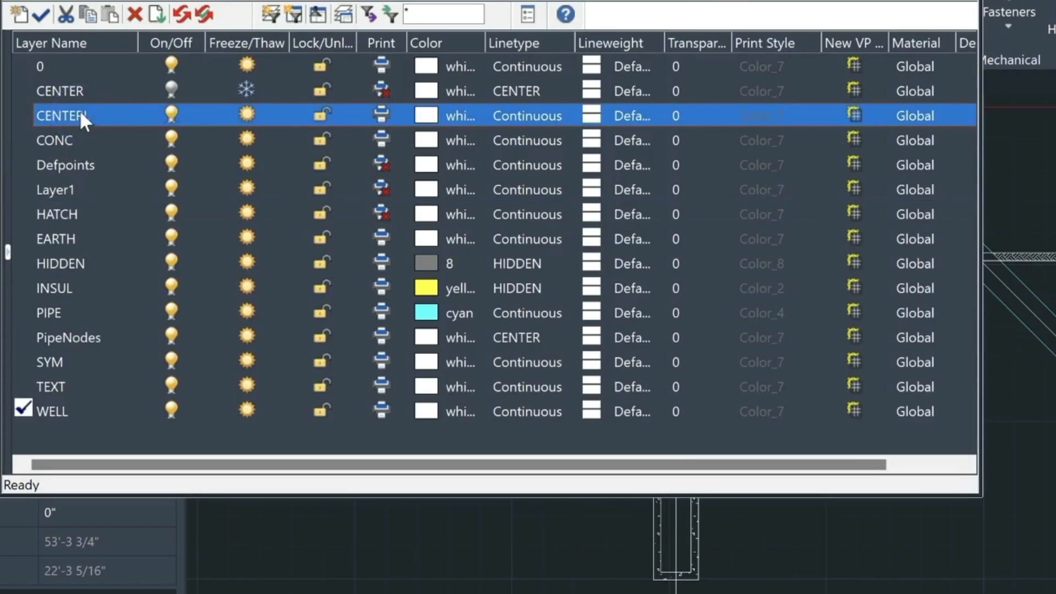
{"action": "left_click", "coordinate": [527, 113]}
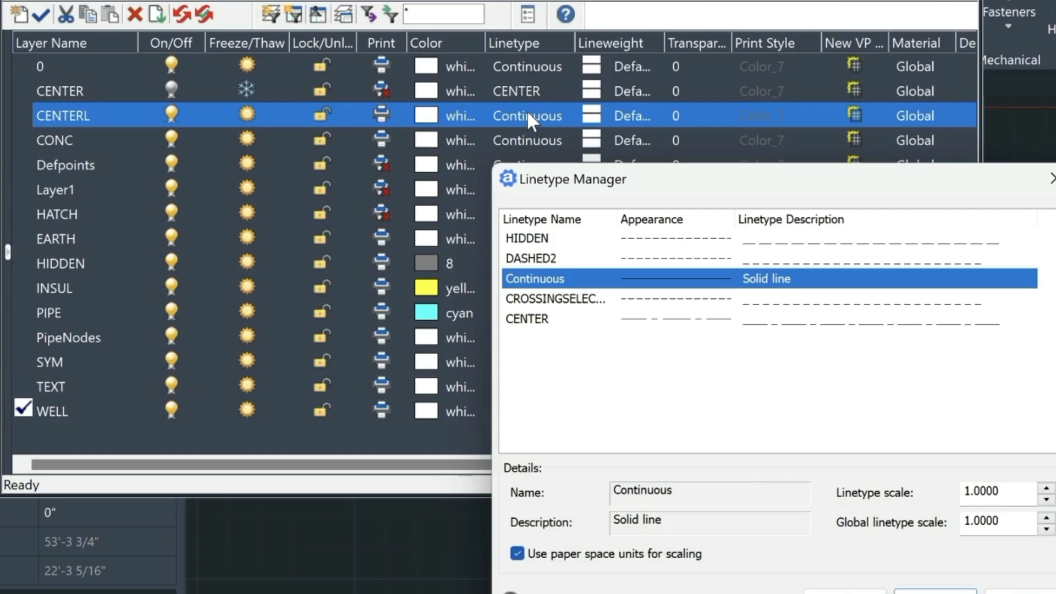
{"action": "left_click", "coordinate": [545, 318]}
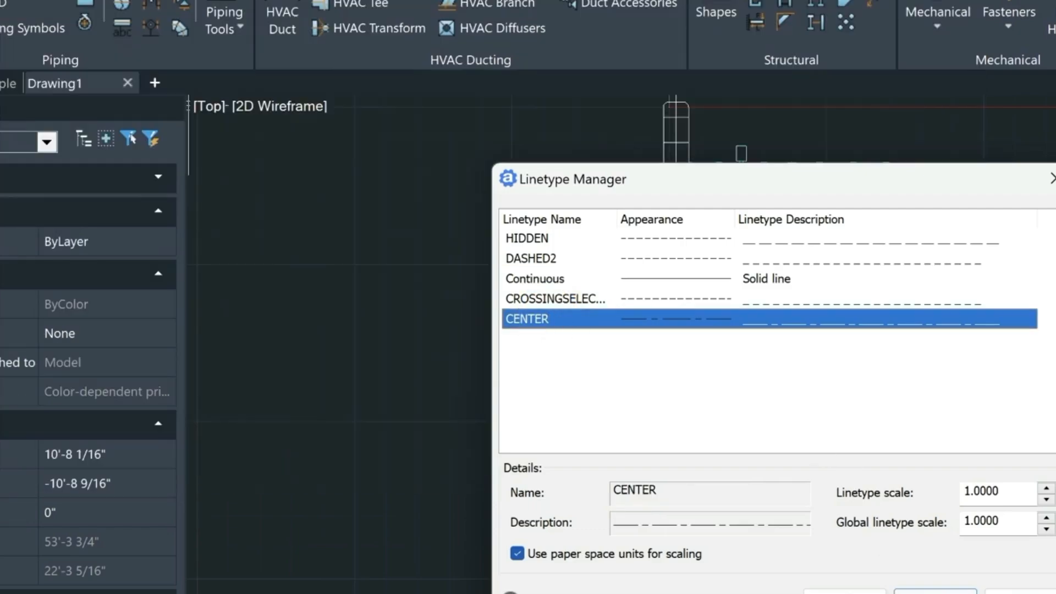
{"action": "left_click", "coordinate": [935, 591]}
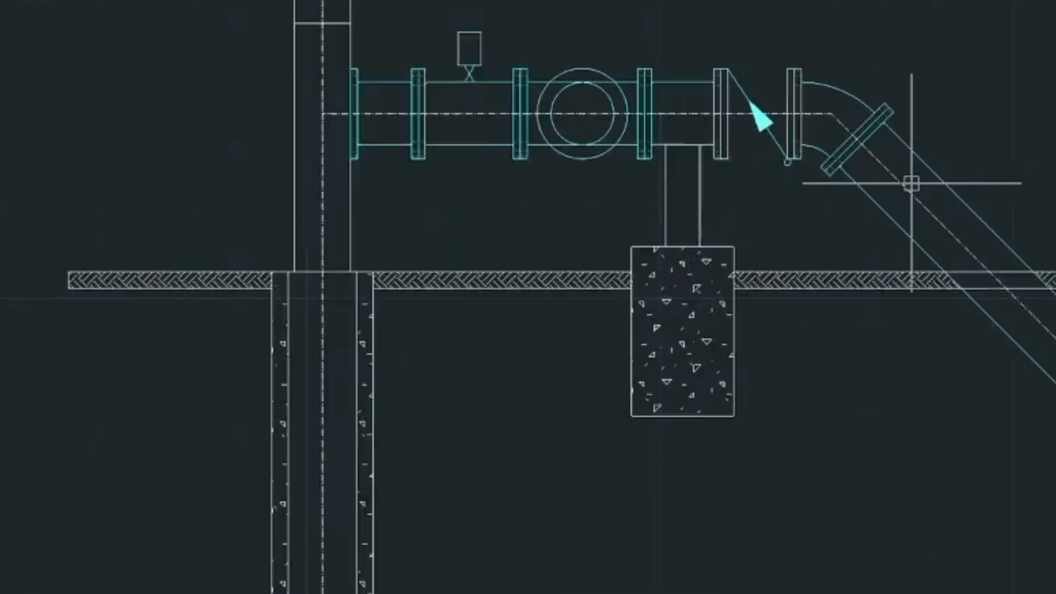
- Set the drawing's linetype scale (LTSCALE) to 12
{"action": "scroll", "coordinate": [911, 183], "scroll_direction": "up", "scroll_amount": 3}
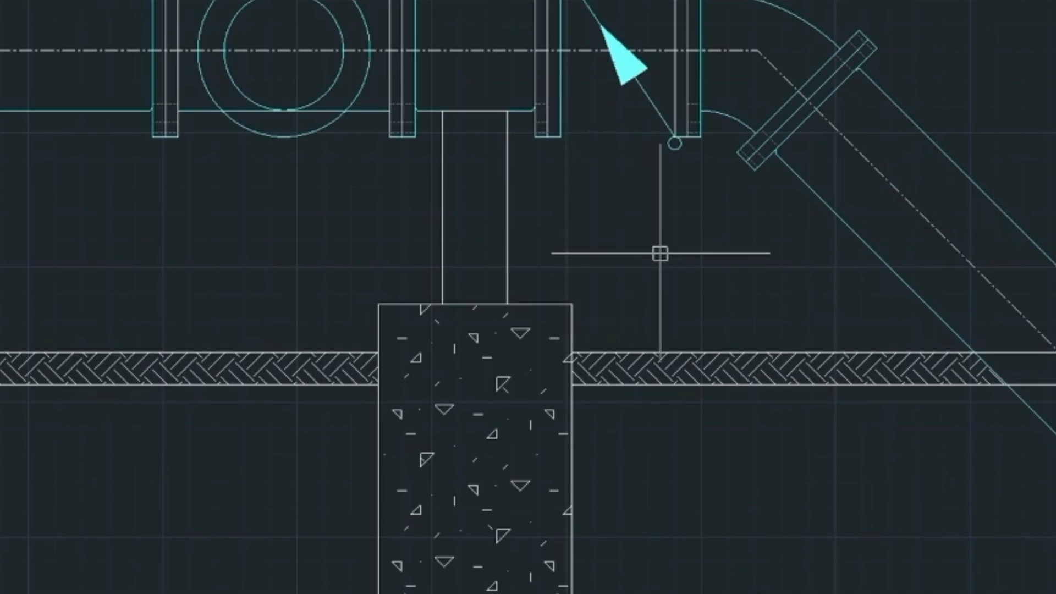
{"action": "type", "text": "L"}
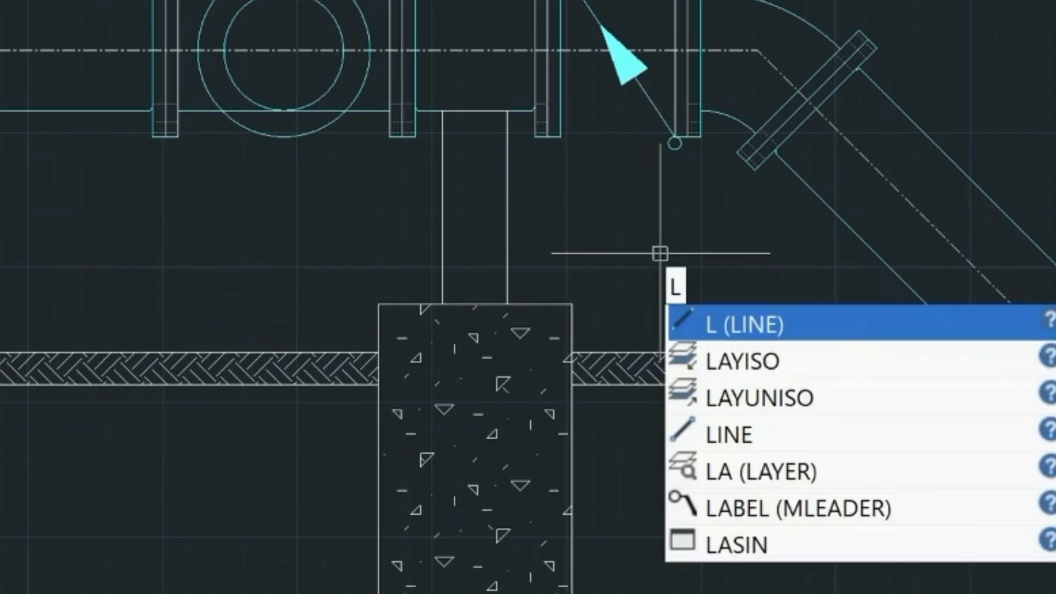
{"action": "type", "text": "TS"}
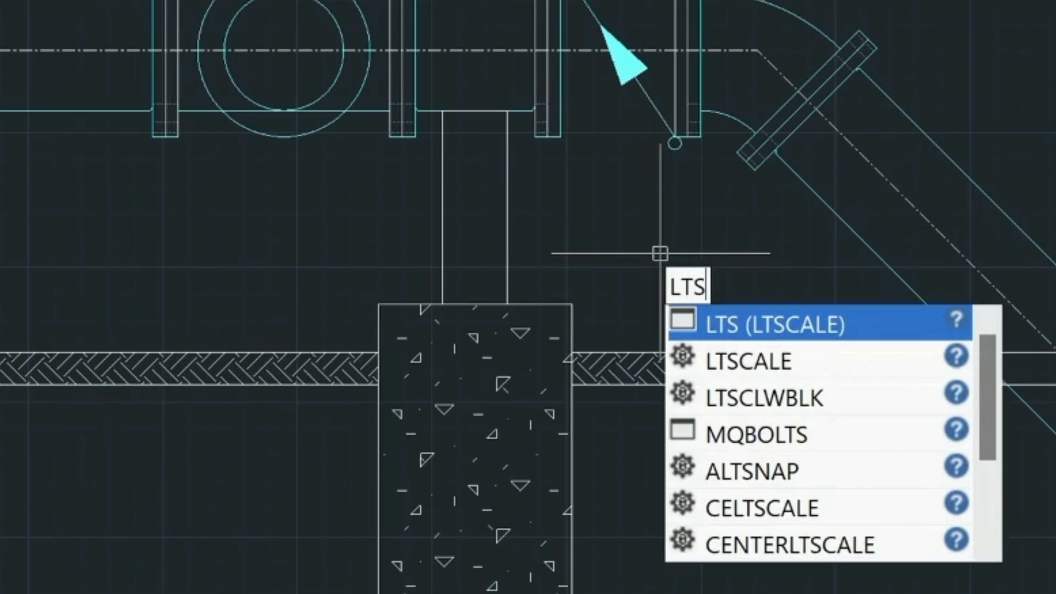
{"action": "key", "text": "Down"}
{"action": "key", "text": "Return"}
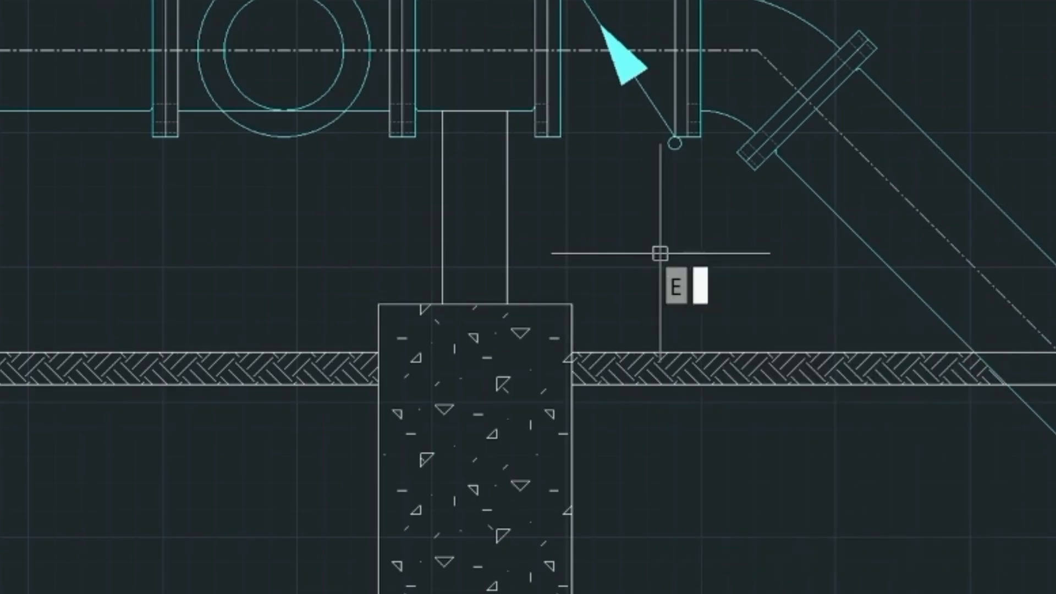
{"action": "type", "text": "1"}
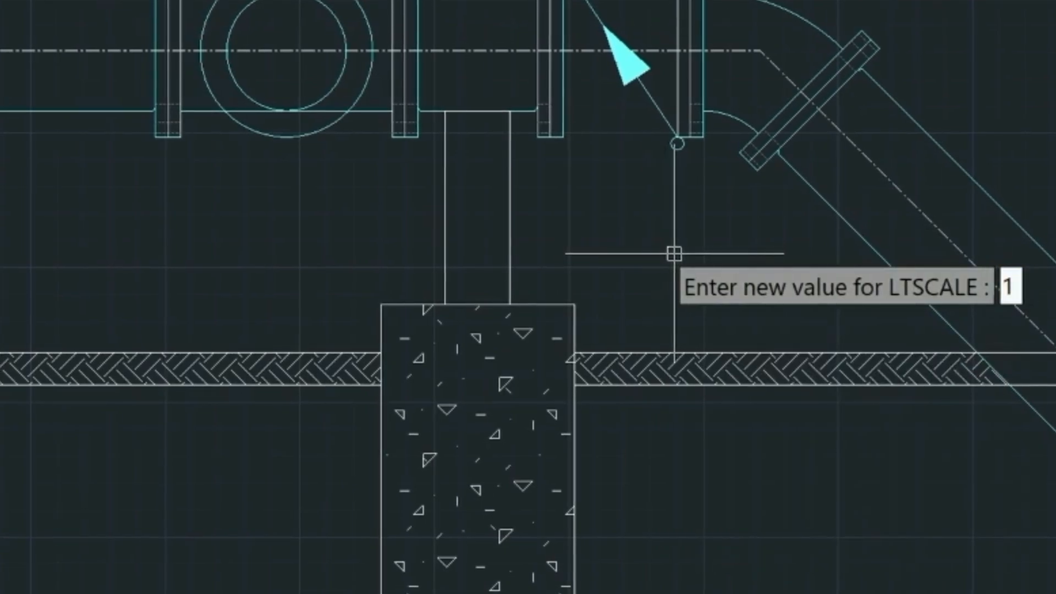
{"action": "type", "text": "2"}
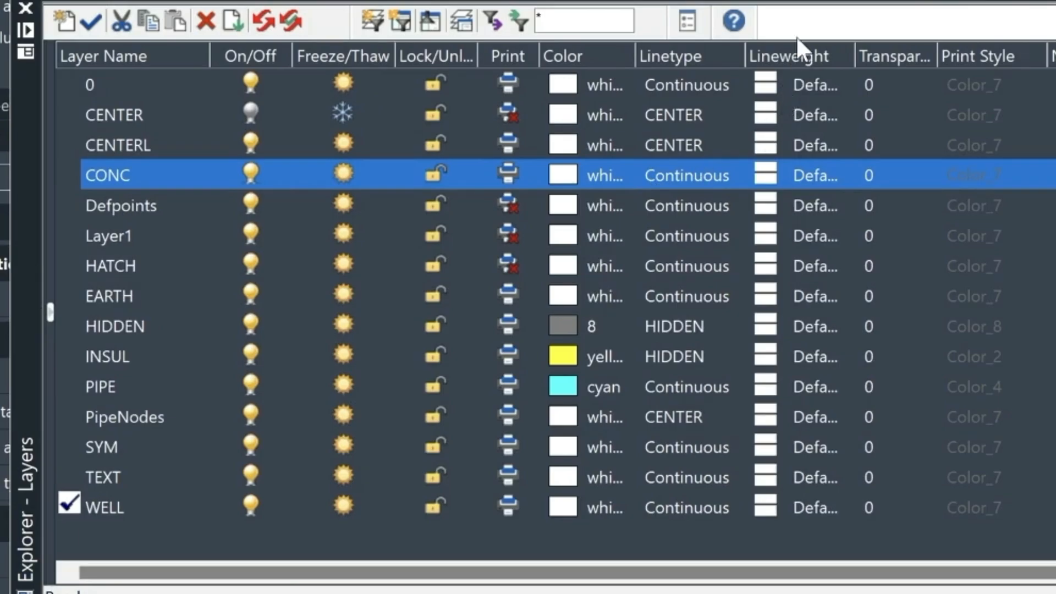
- Set the lineweight of the CONC layer to 0.40 mm
{"action": "left_click", "coordinate": [806, 171]}
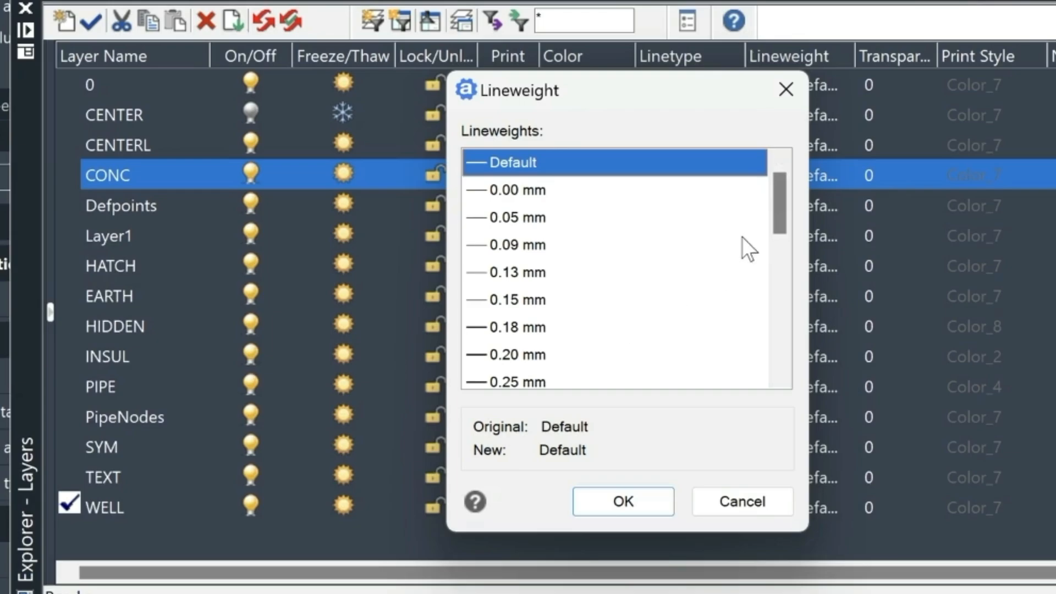
{"action": "left_click_drag", "start_coordinate": [774, 203], "coordinate": [774, 254]}
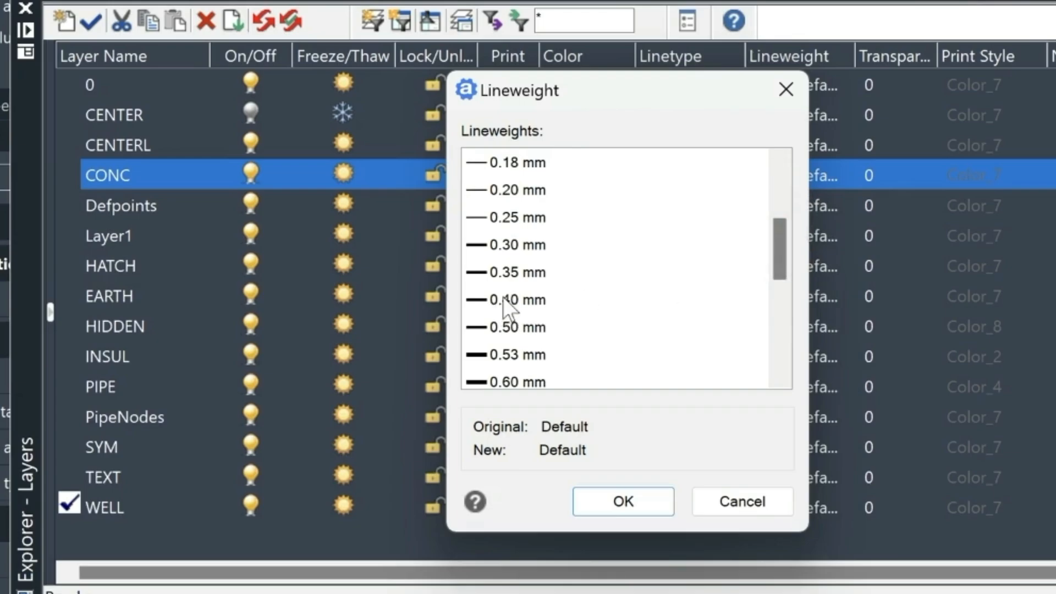
{"action": "left_click", "coordinate": [503, 299]}
{"action": "left_click", "coordinate": [640, 492]}
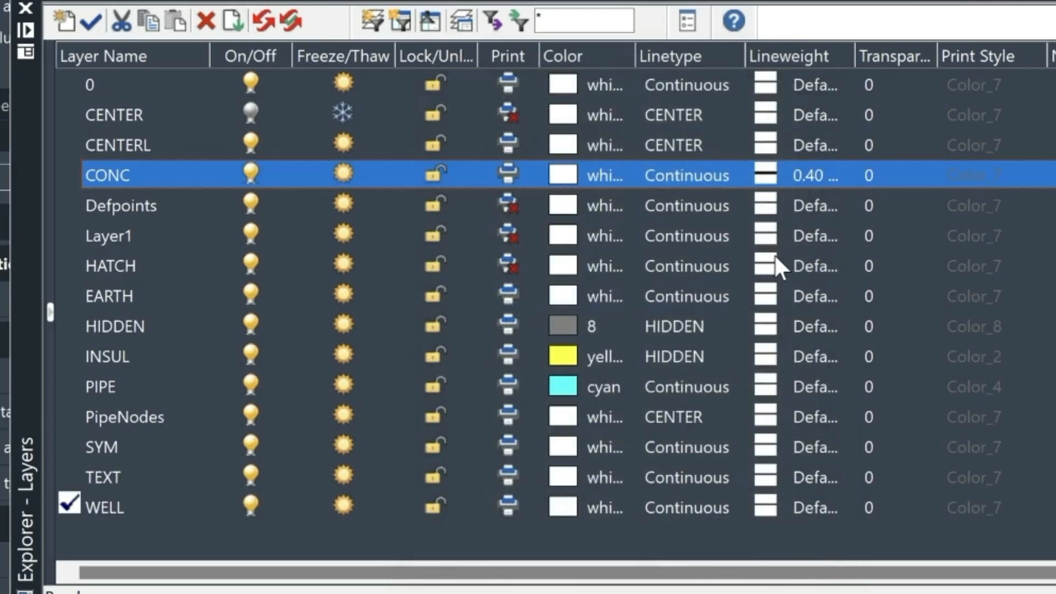
- Set the lineweight of the EARTH layer to 0.50 mm and close the layer manager
{"action": "left_click", "coordinate": [807, 293]}
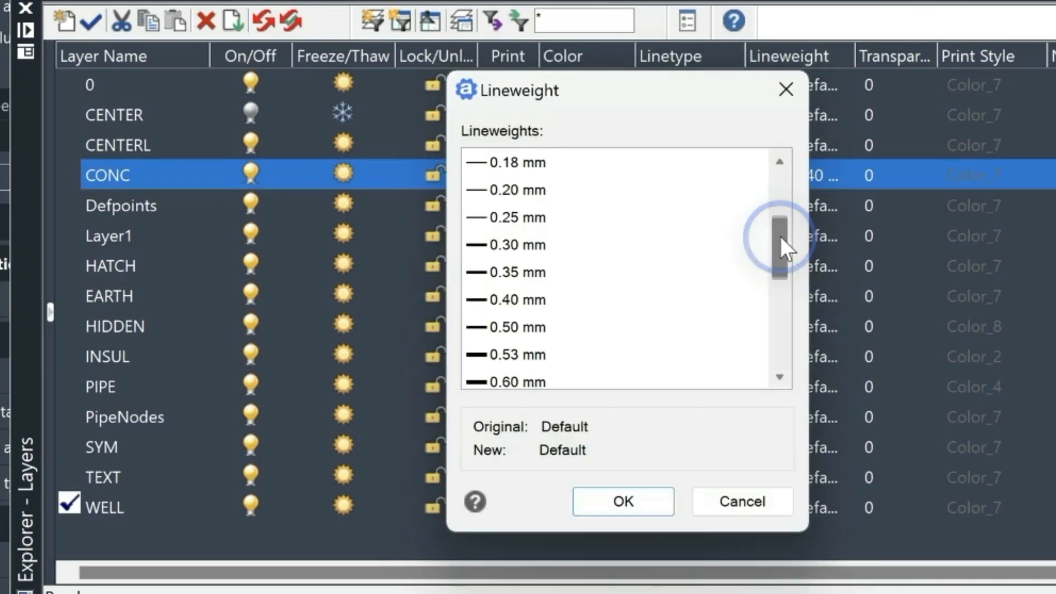
{"action": "left_click", "coordinate": [502, 327]}
{"action": "left_click", "coordinate": [640, 500]}
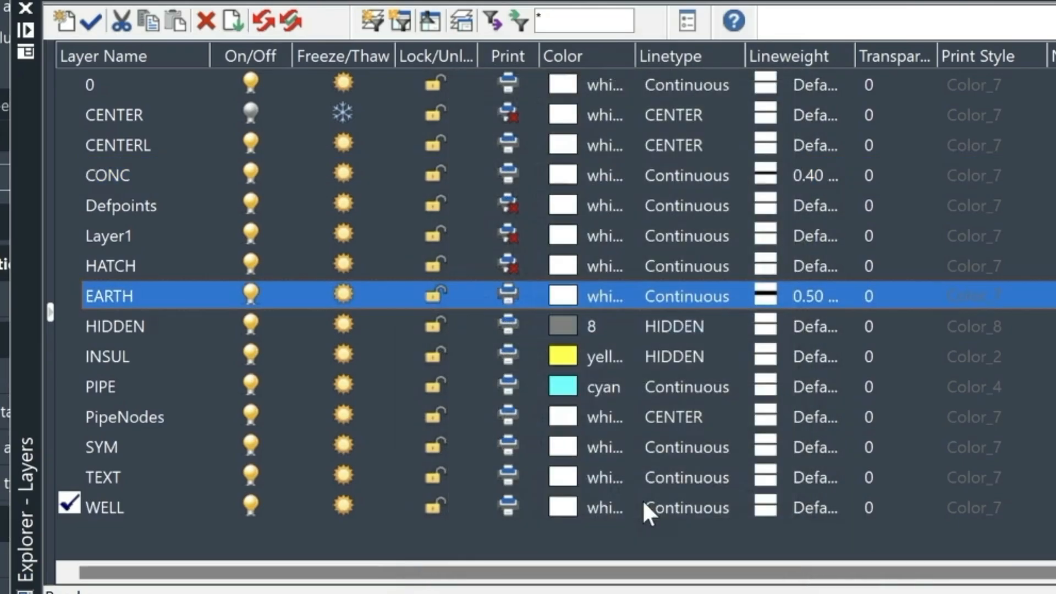
{"action": "left_click", "coordinate": [642, 505]}
{"action": "left_click", "coordinate": [25, 7]}
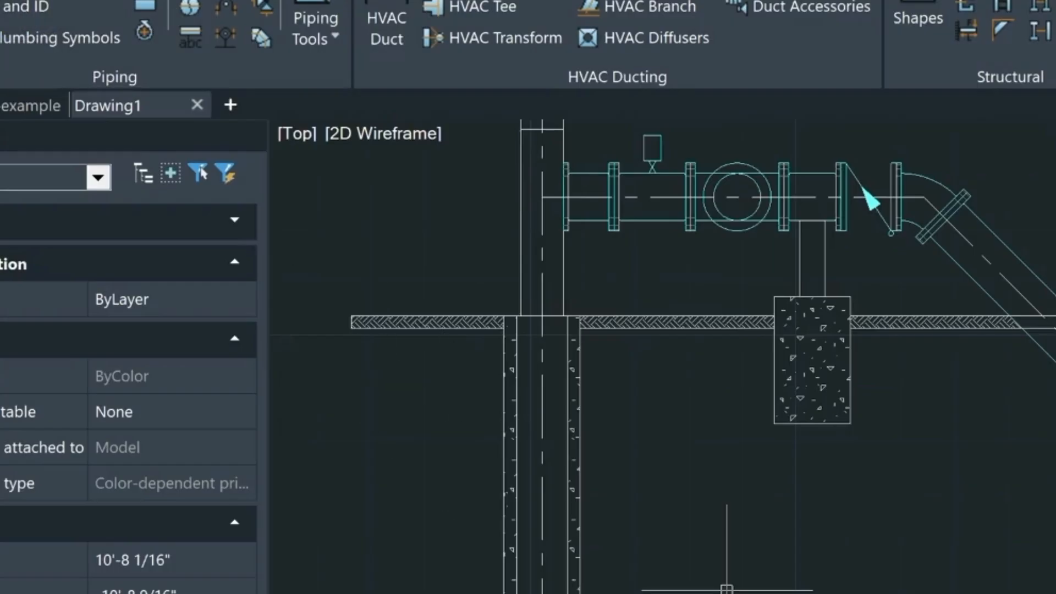
- Preview the model's print to check the lineweights and centerline dashes
{"action": "key", "text": "Return"}
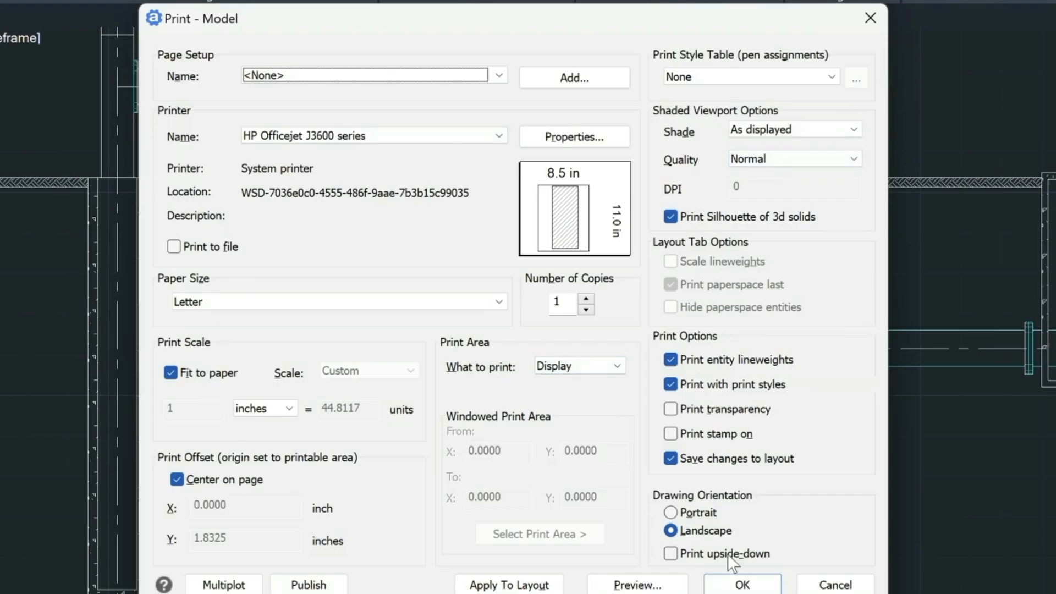
{"action": "left_click", "coordinate": [638, 584]}
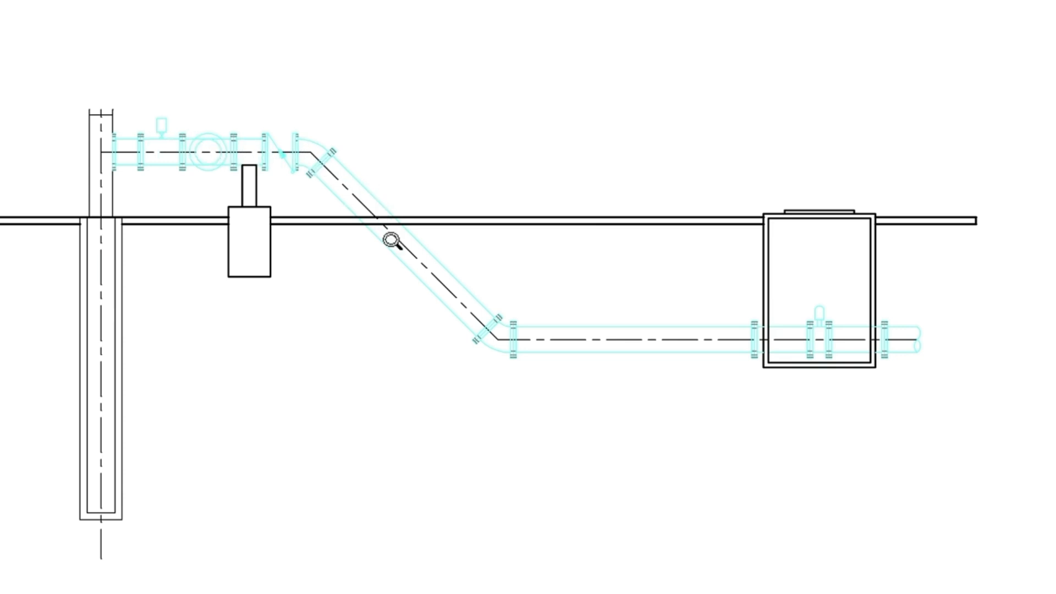
{"action": "key", "text": "Escape"}
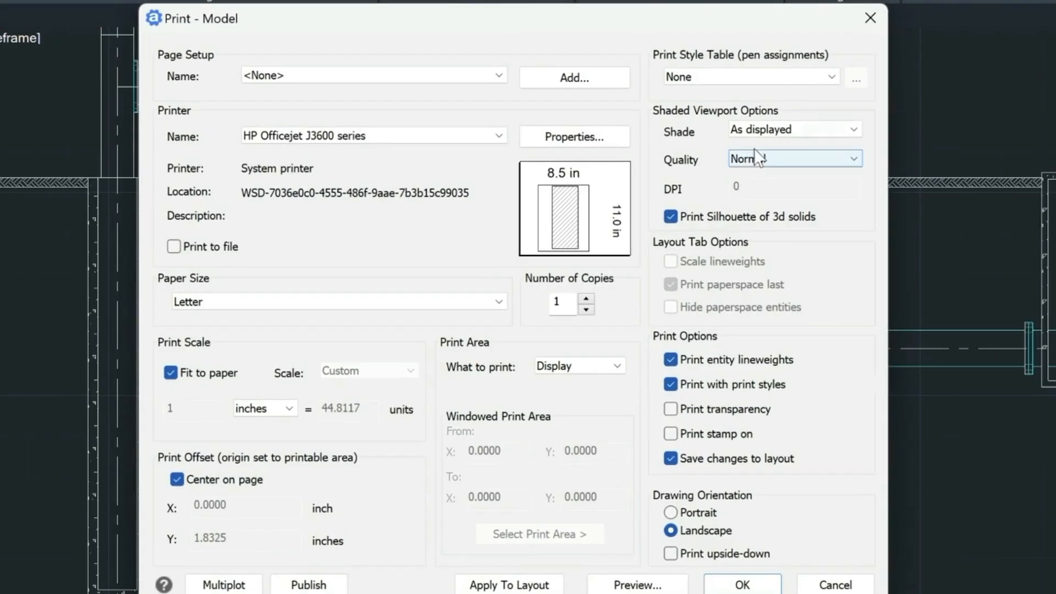
- Assign the Monochrome.ctb print style table to all layouts, preview the print, and leave the print setup
{"action": "left_click", "coordinate": [828, 77]}
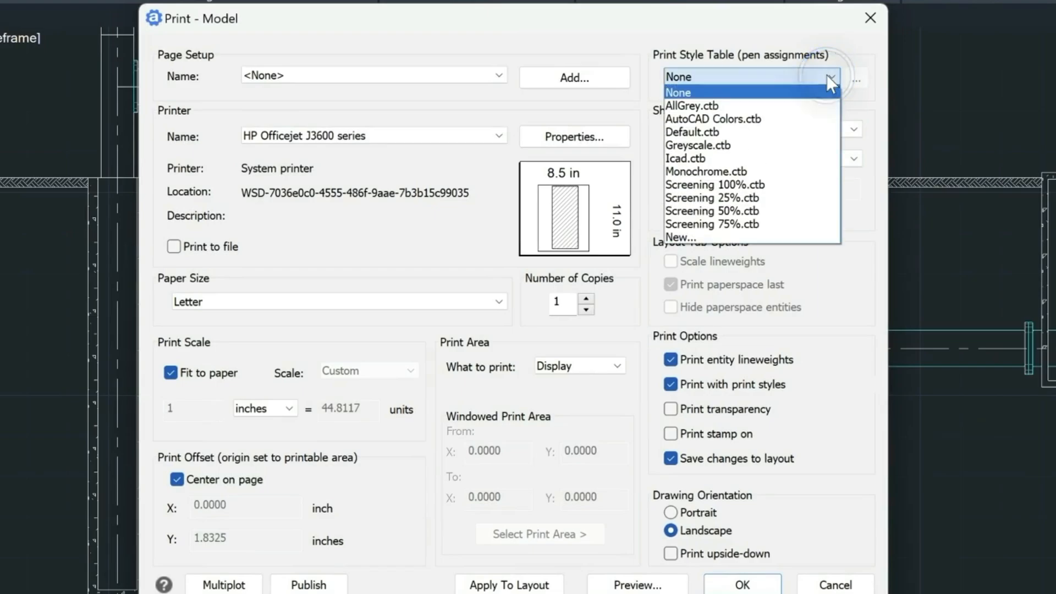
{"action": "left_click", "coordinate": [747, 171]}
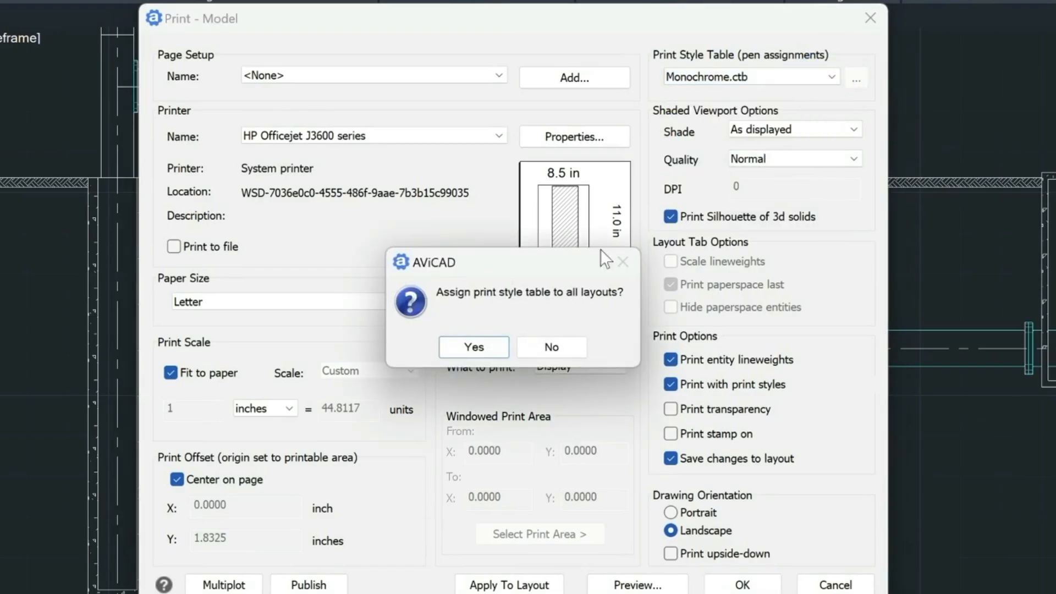
{"action": "left_click", "coordinate": [472, 348]}
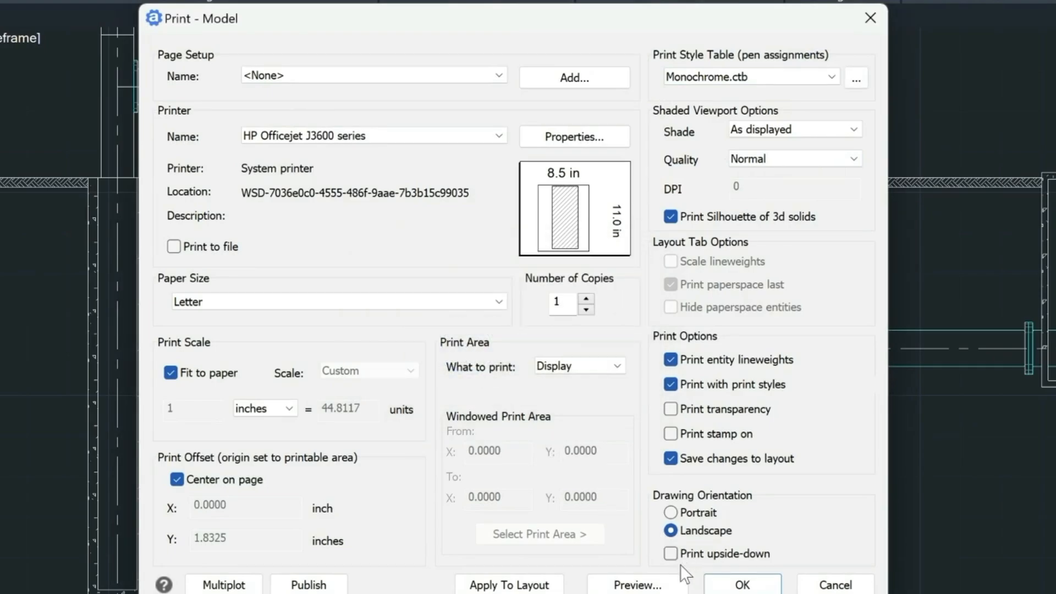
{"action": "left_click", "coordinate": [654, 583]}
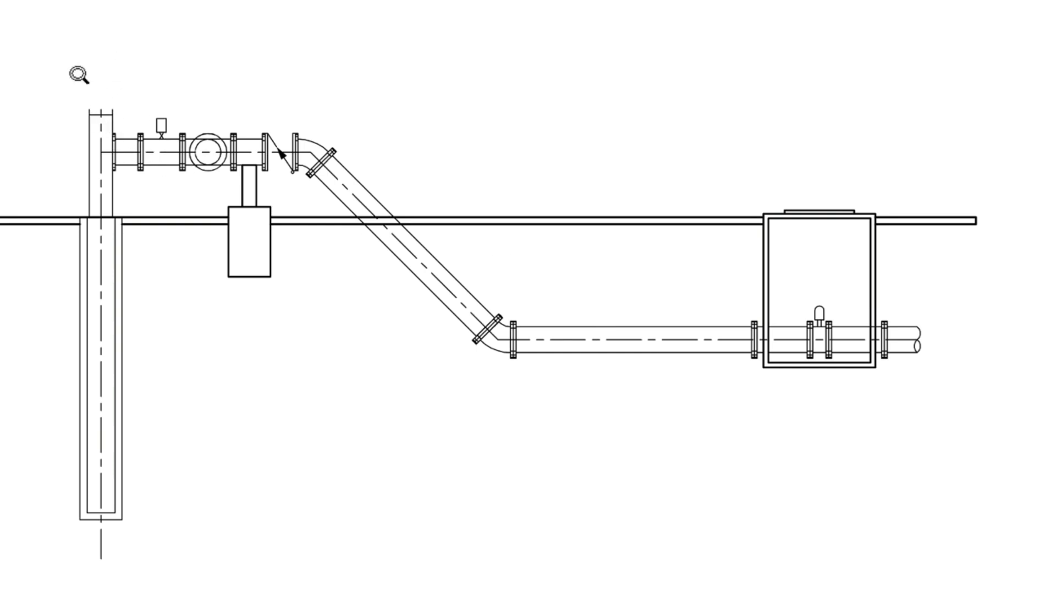
{"action": "key", "text": "Escape"}
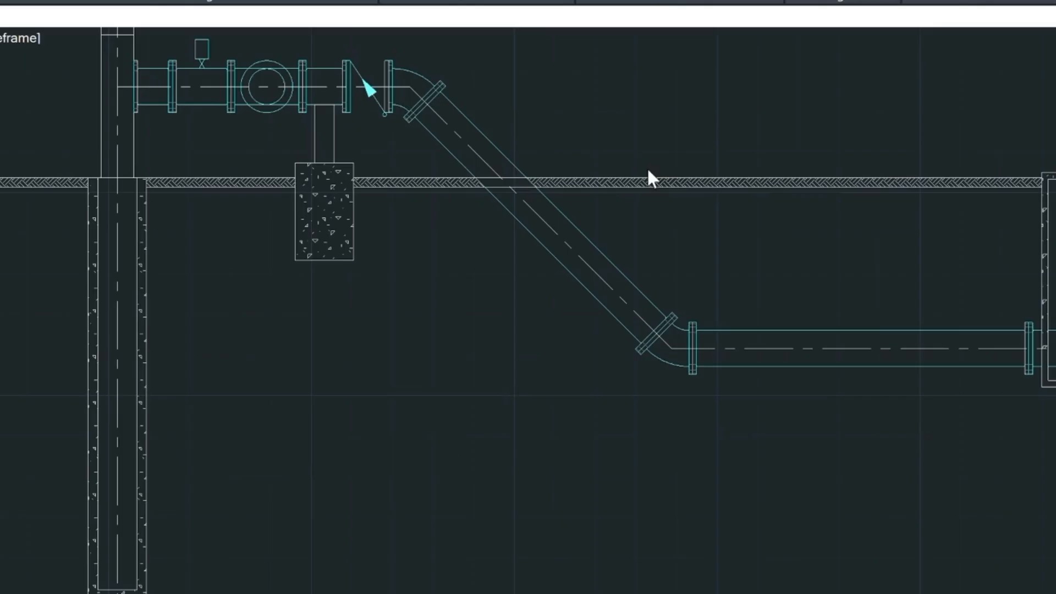
{"action": "key", "text": "Escape"}
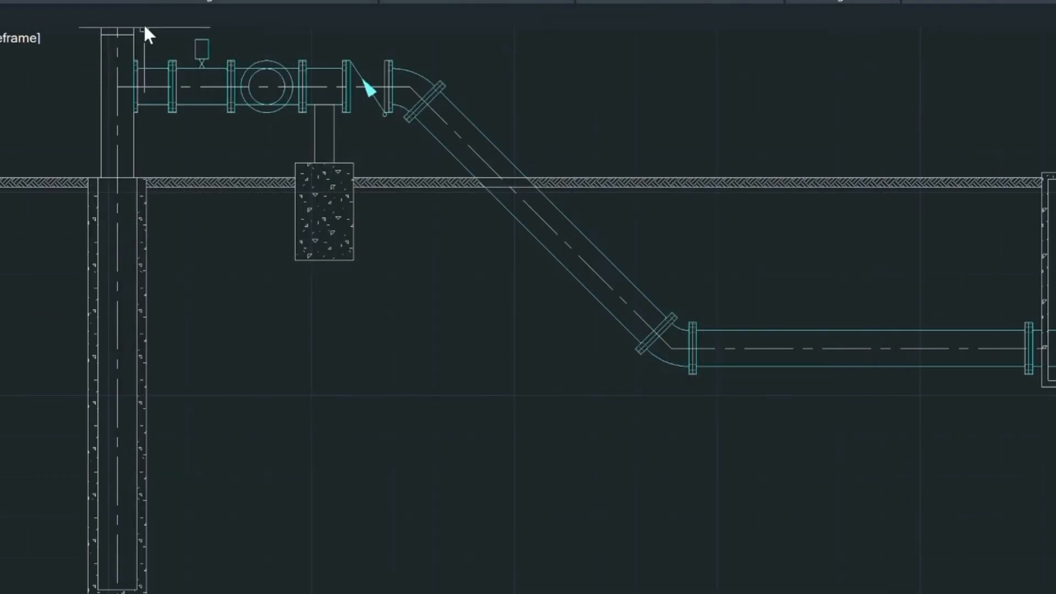
{"action": "left_click", "coordinate": [544, 287]}
{"action": "left_click", "coordinate": [413, 80]}
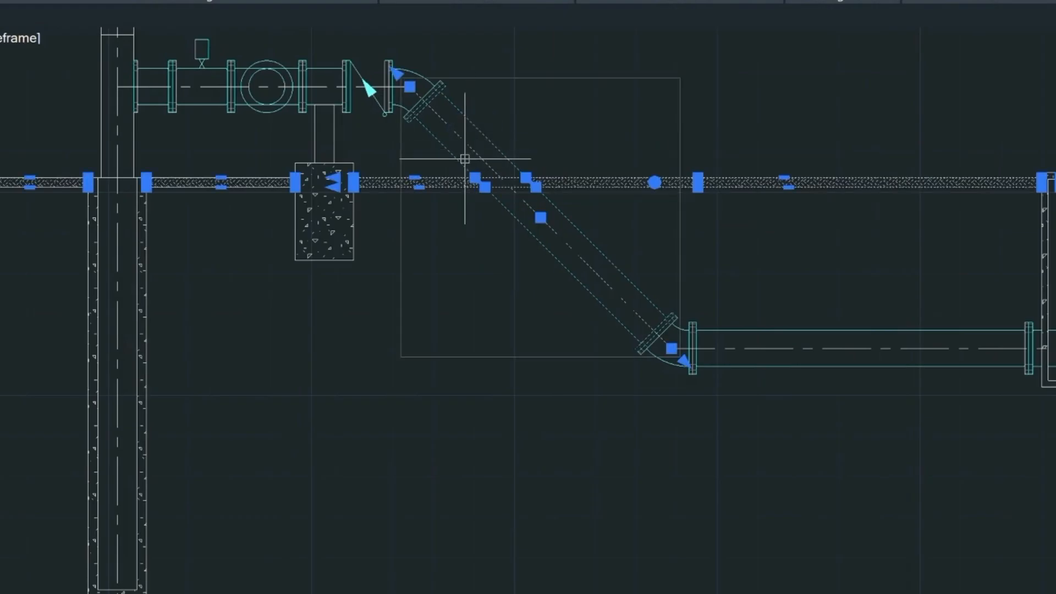
{"action": "type", "text": "tr"}
{"action": "key", "text": "Return"}
{"action": "key", "text": "Escape"}
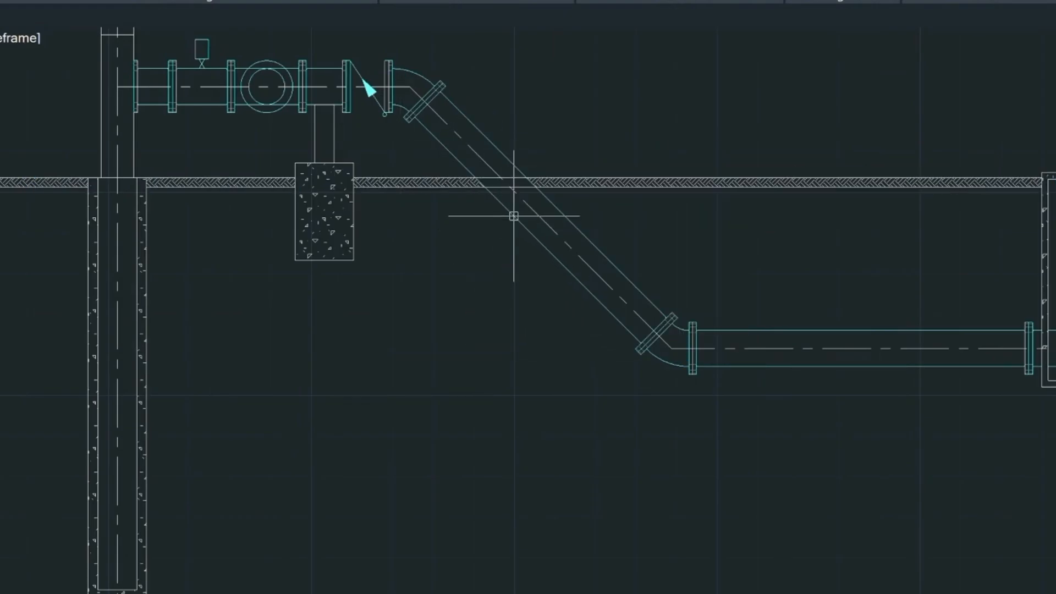
- Trim the slab's two horizontal lines away between the walls of the diagonal pipe where it crosses the slab
{"action": "scroll", "coordinate": [513, 216], "scroll_direction": "up", "scroll_amount": 4}
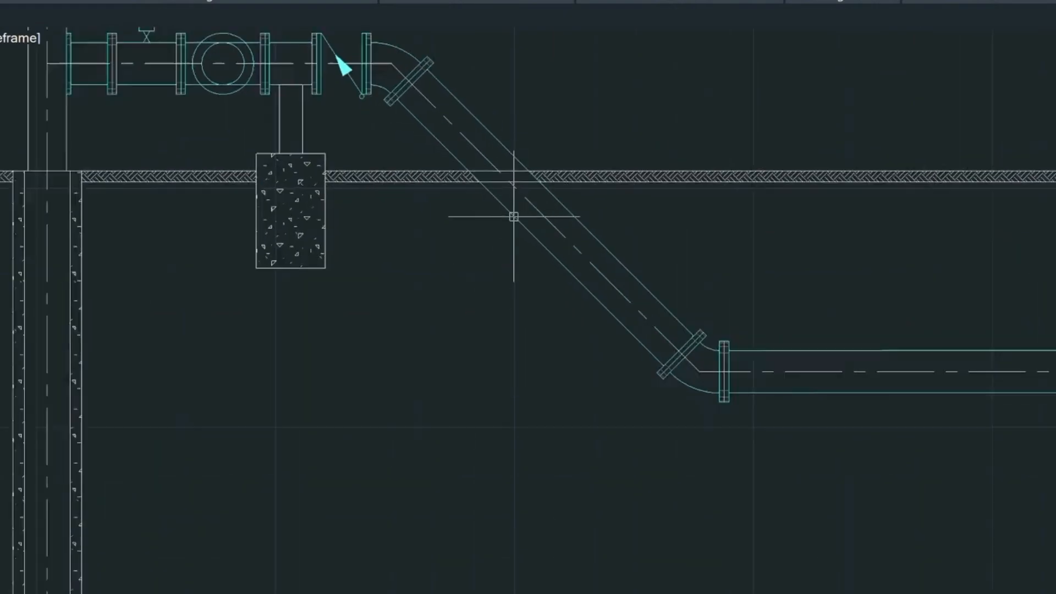
{"action": "left_click", "coordinate": [683, 228]}
{"action": "left_click", "coordinate": [379, 70]}
{"action": "type", "text": "tr"}
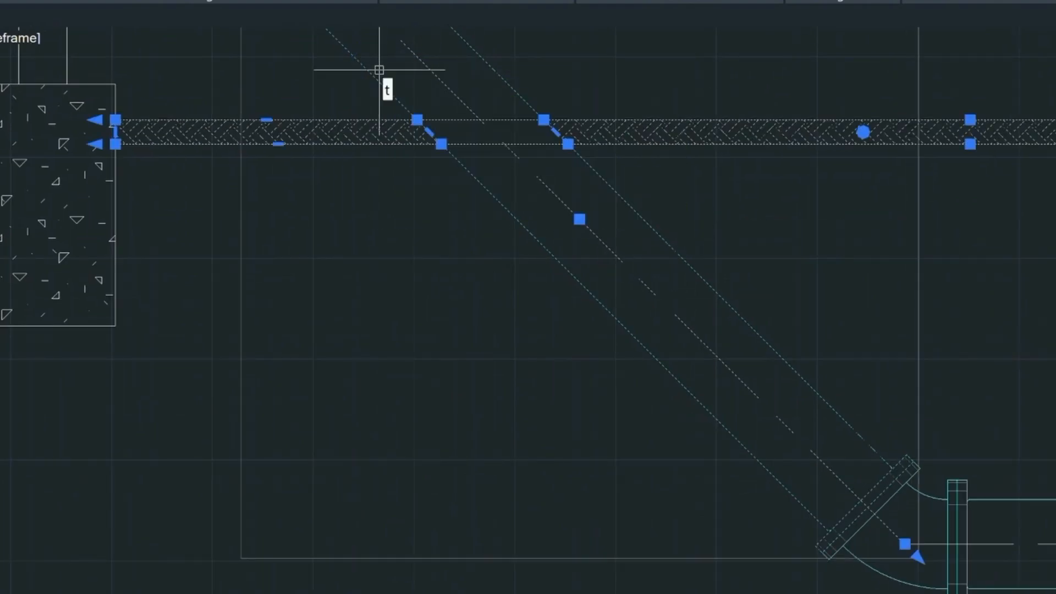
{"action": "key", "text": "Return"}
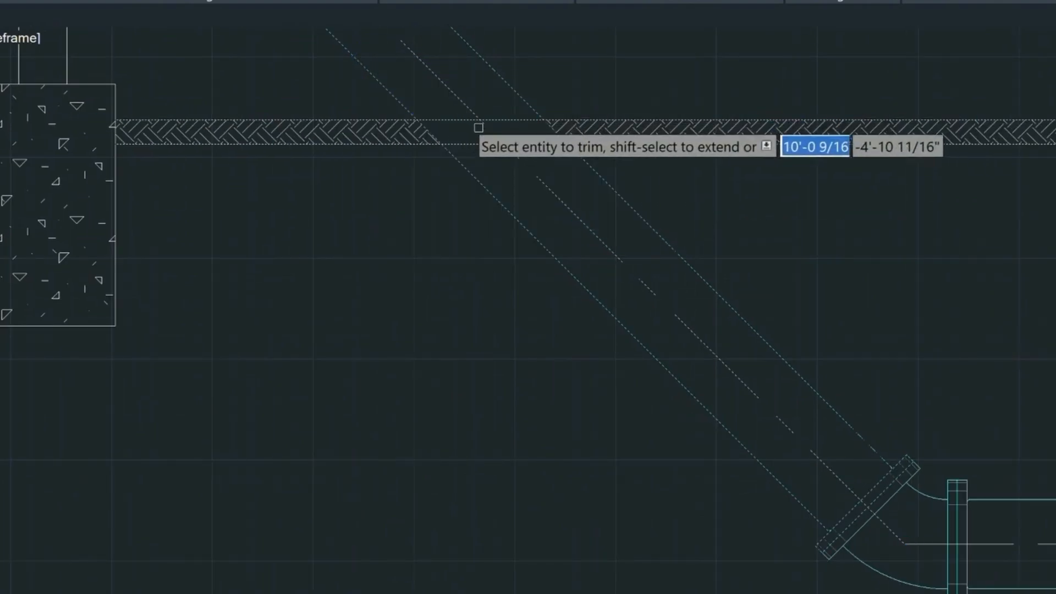
{"action": "key", "text": "Escape"}
{"action": "scroll", "coordinate": [369, 251], "scroll_direction": "down", "scroll_amount": 3}
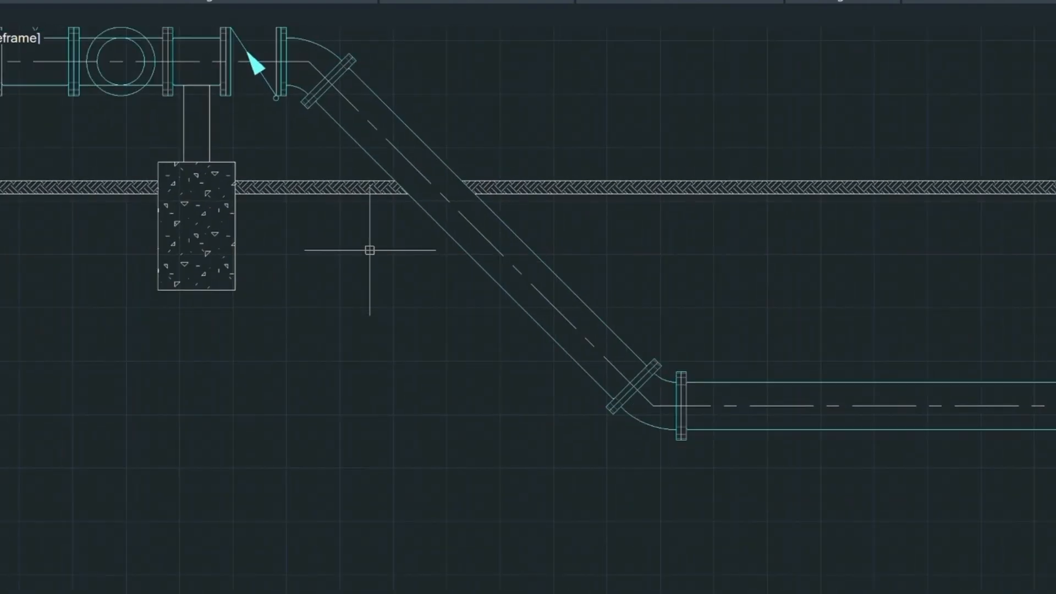
- Switch from model space to the Layout1 paper space sheet
{"action": "scroll", "coordinate": [370, 250], "scroll_direction": "down", "scroll_amount": 5}
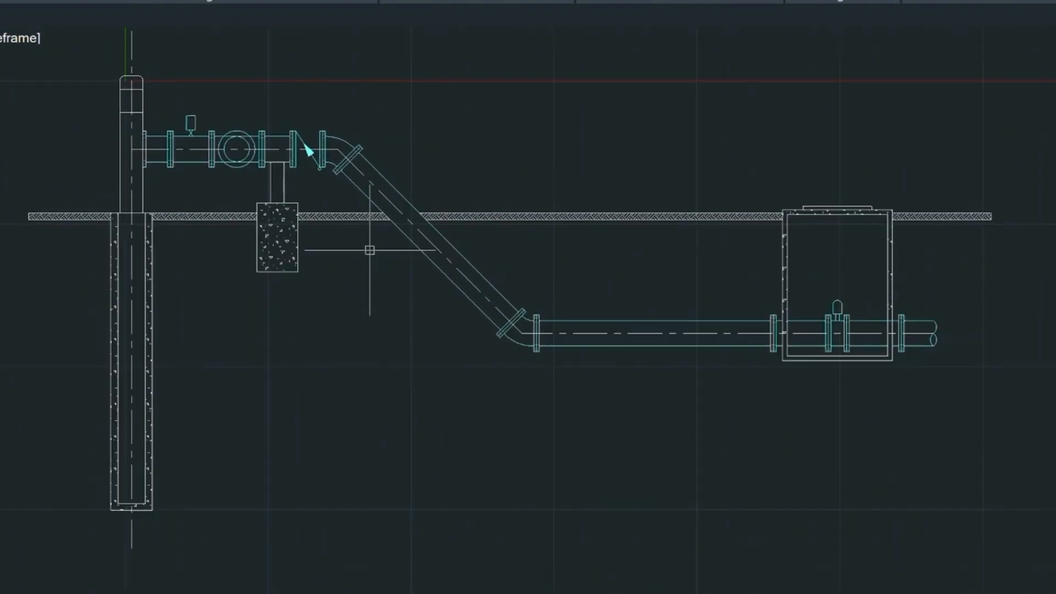
{"action": "middle_click_drag", "start_coordinate": [379, 205], "coordinate": [467, 264]}
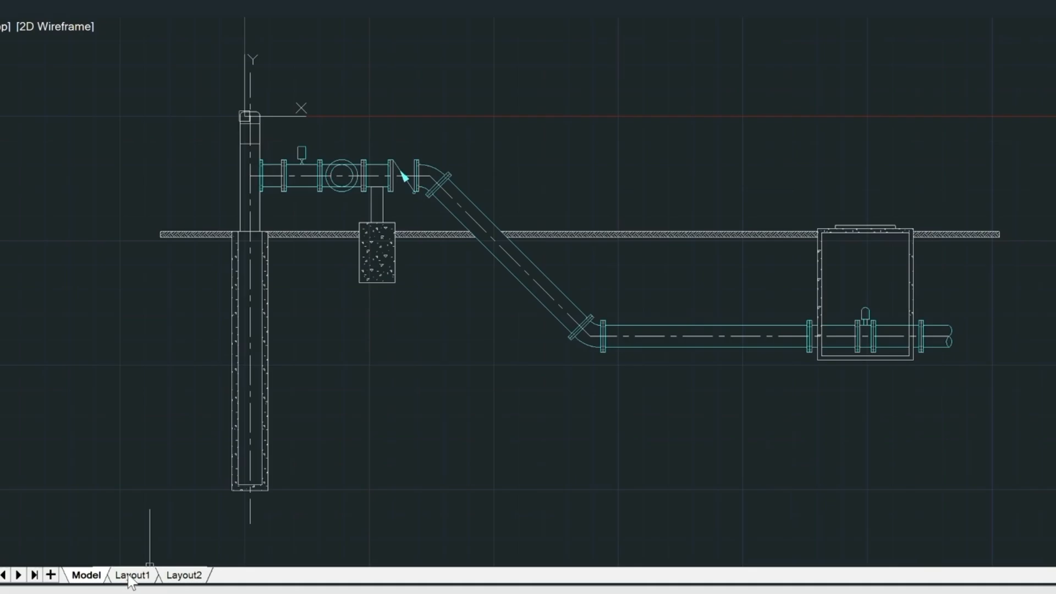
{"action": "left_click", "coordinate": [130, 576]}
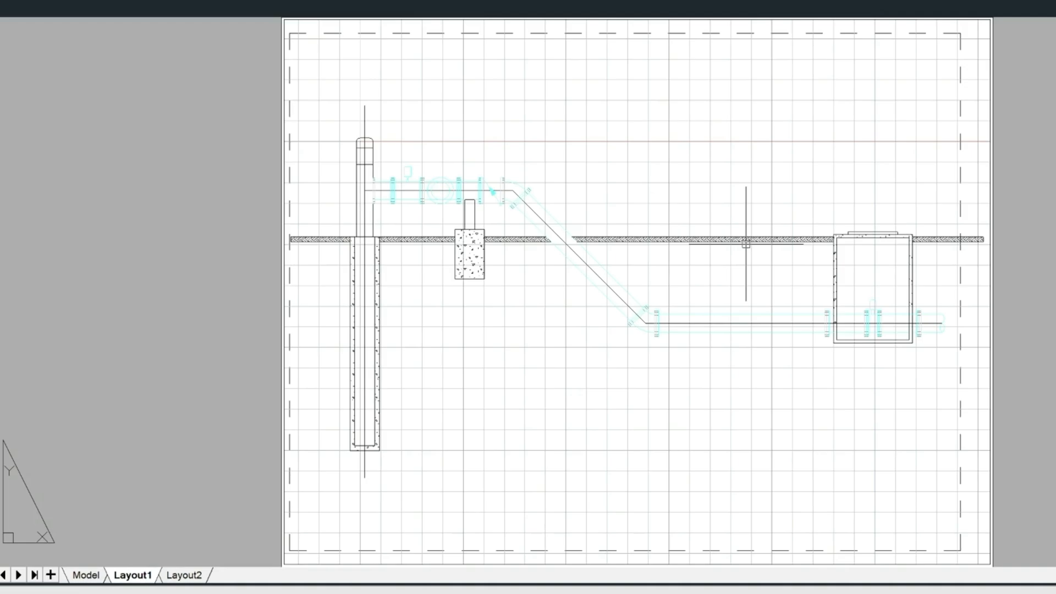
- Check the printer and print size assigned to Layout1 in its page setup
{"action": "right_click", "coordinate": [134, 578]}
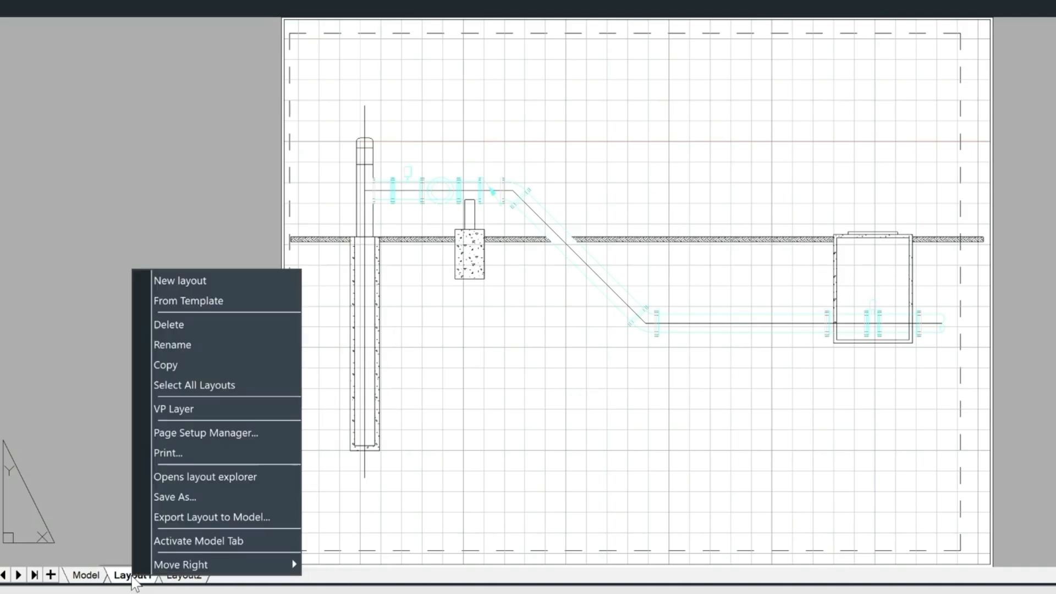
{"action": "left_click", "coordinate": [179, 433]}
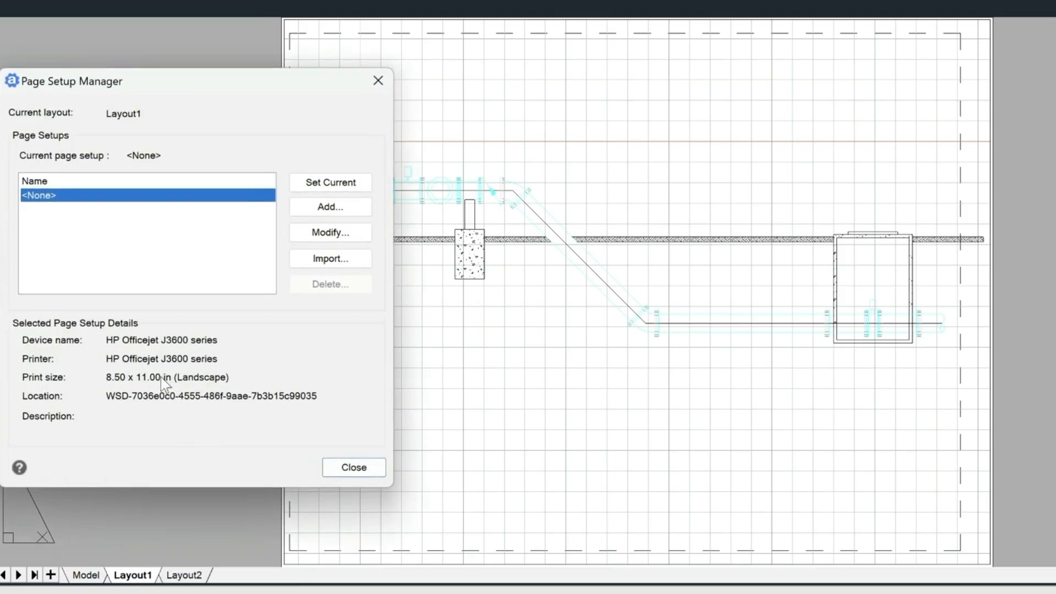
{"action": "left_click", "coordinate": [378, 81]}
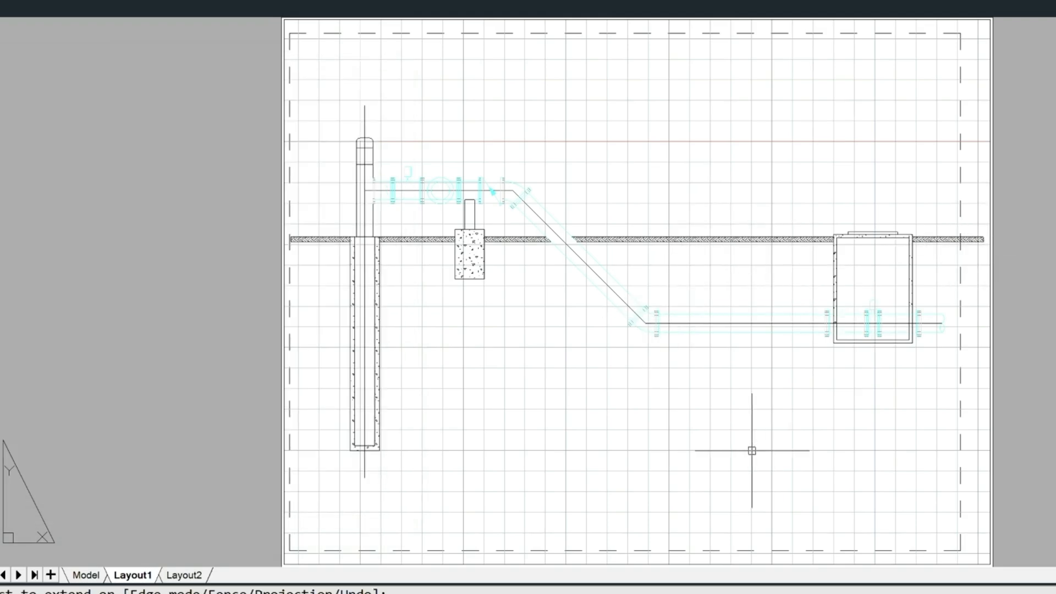
- Activate the Layout1 viewport and set its scale to 1/4" = 1'-0"
{"action": "double_click", "coordinate": [566, 402]}
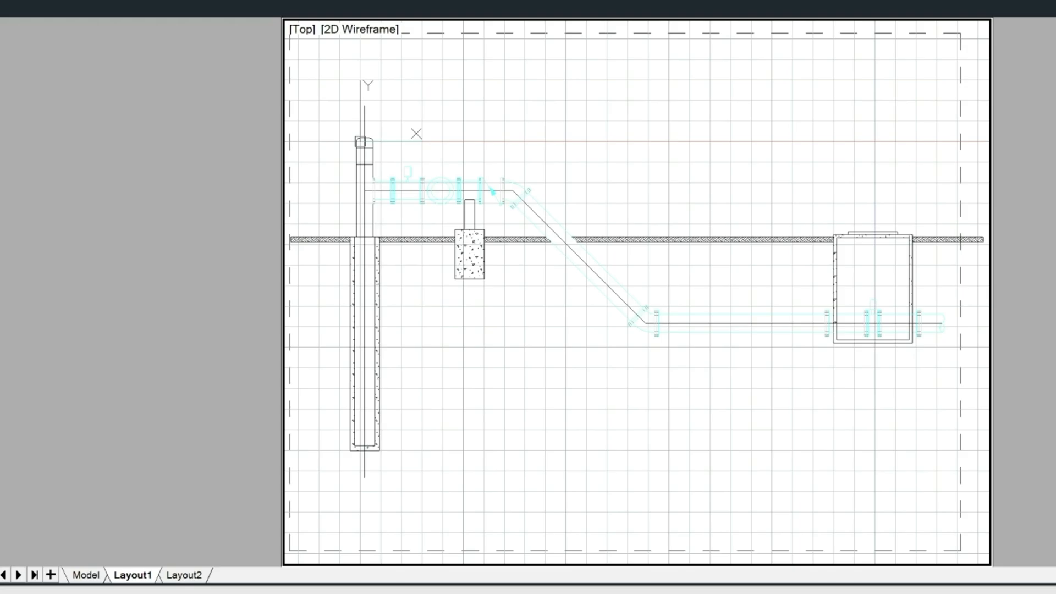
{"action": "left_click", "coordinate": [753, 593]}
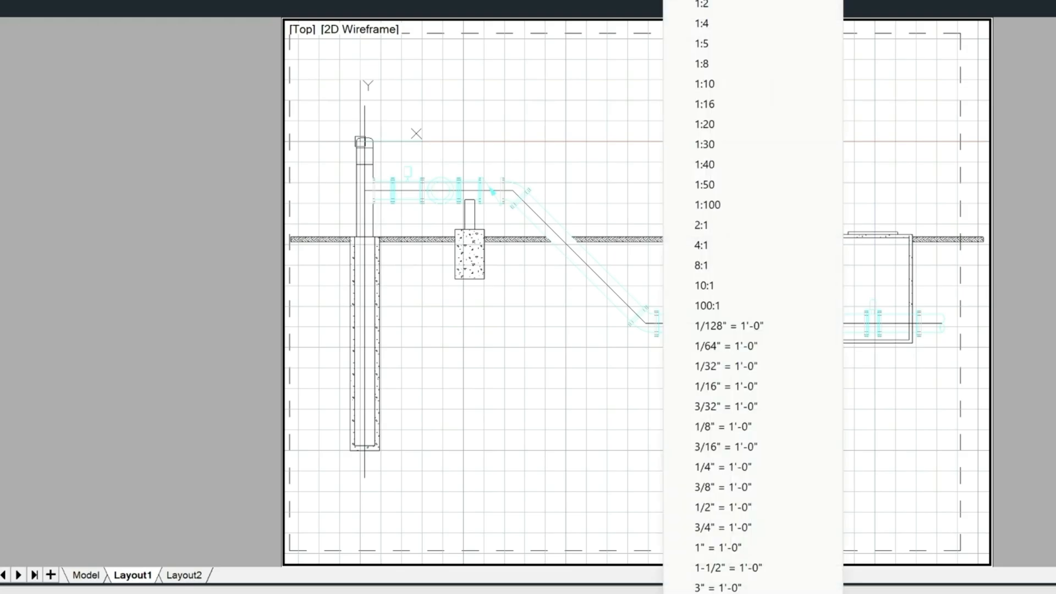
{"action": "left_click", "coordinate": [748, 466]}
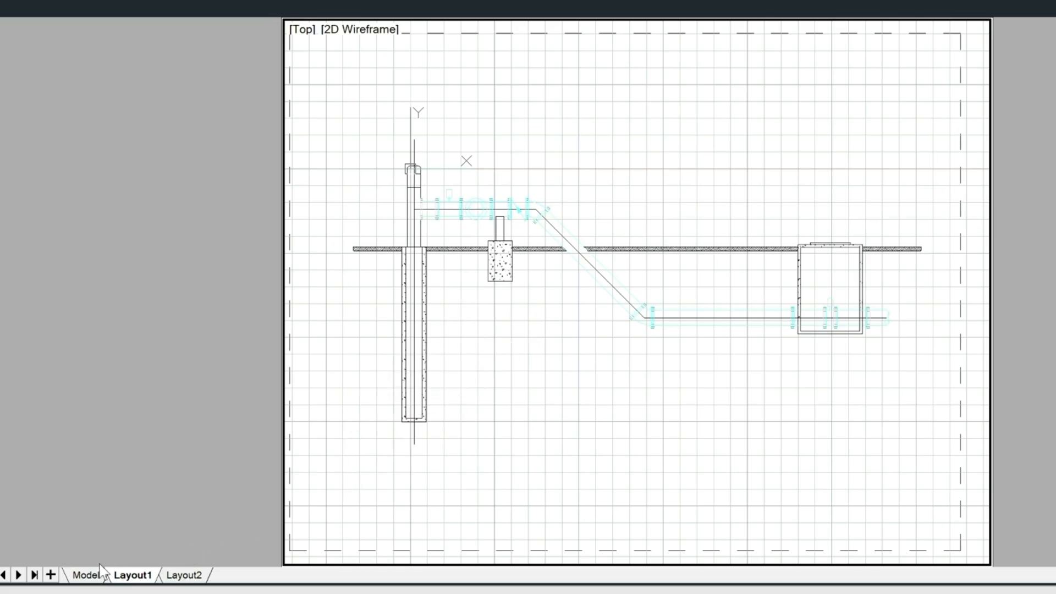
- Return to model space and create an annotative multileader style named Annotative Leader, based on Standard
{"action": "left_click", "coordinate": [85, 574]}
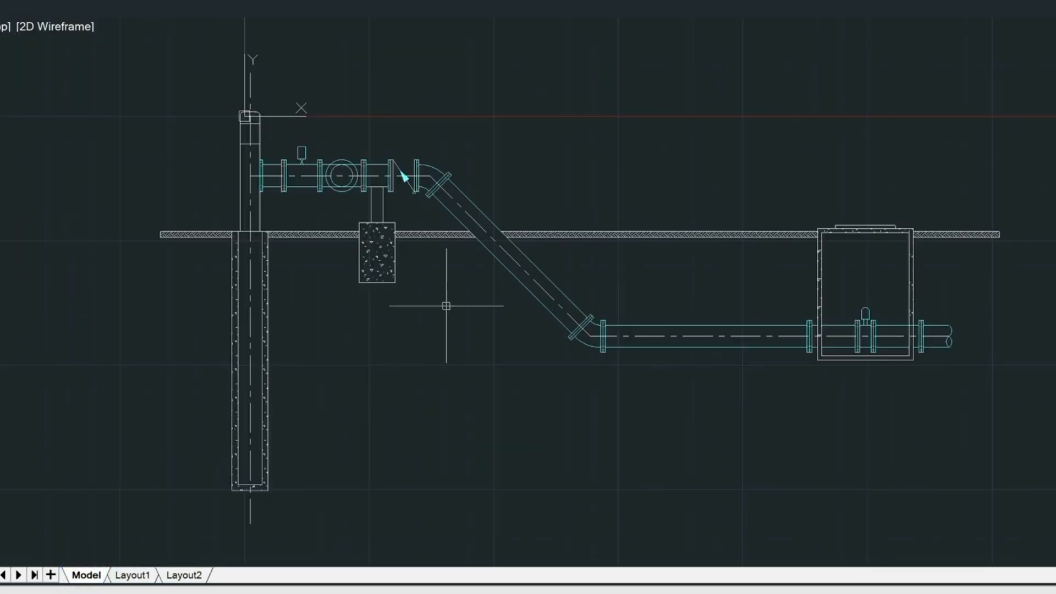
{"action": "type", "text": "MLS"}
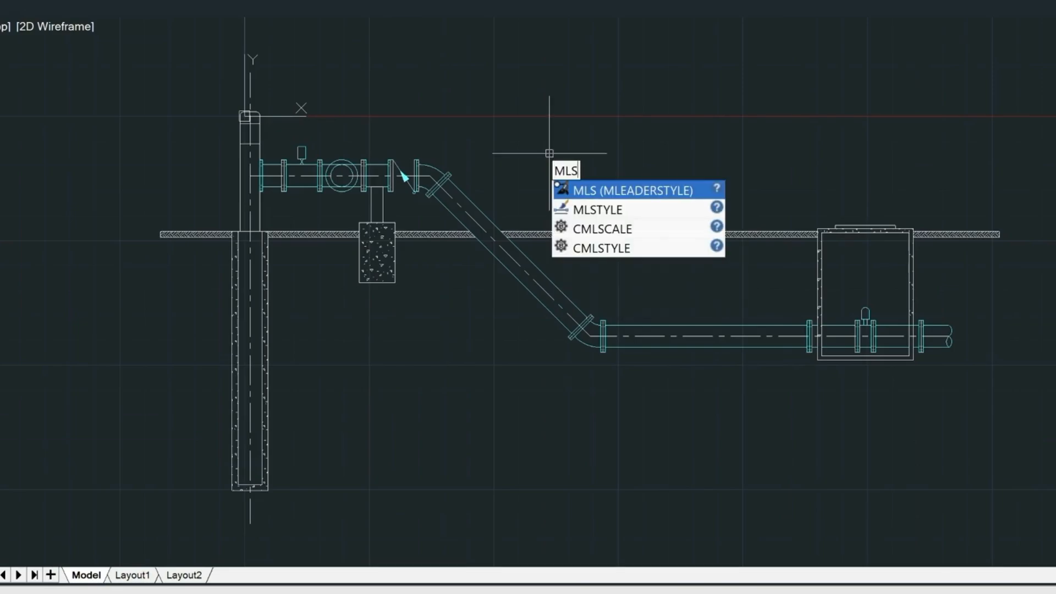
{"action": "key", "text": "Return"}
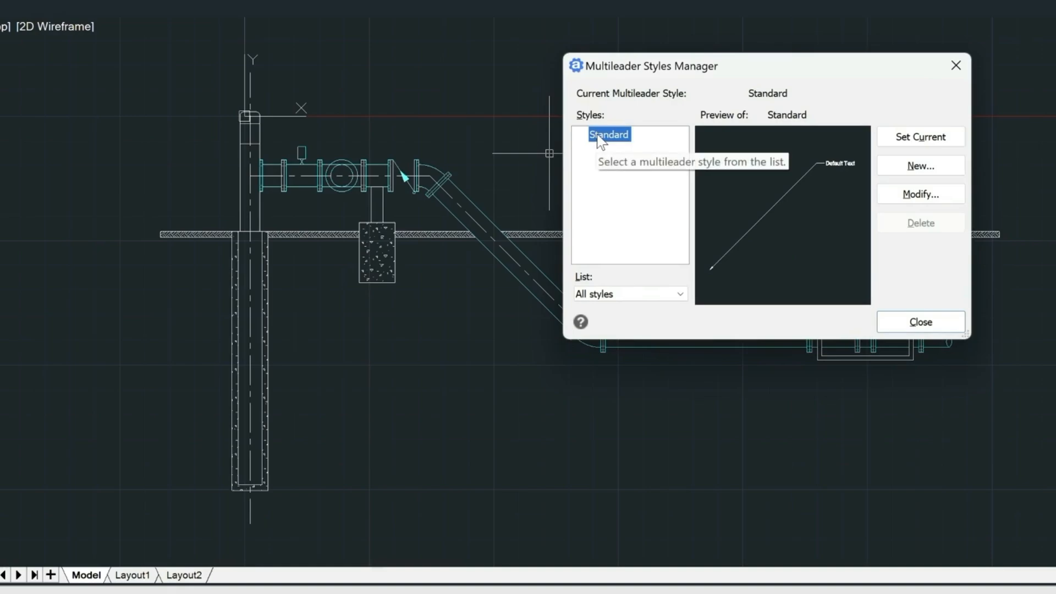
{"action": "left_click", "coordinate": [917, 167]}
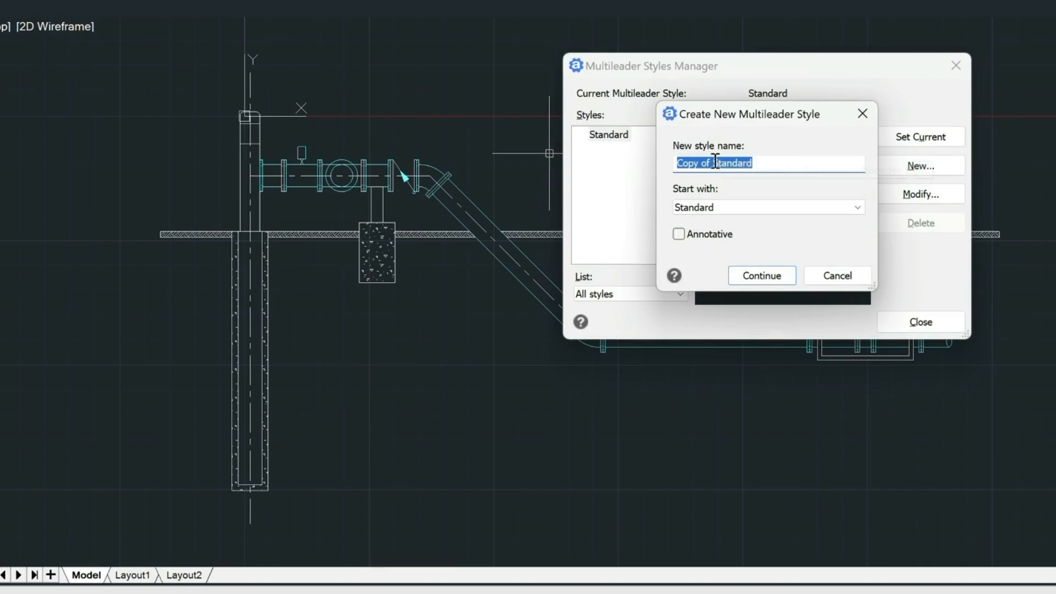
{"action": "type", "text": "Anno"}
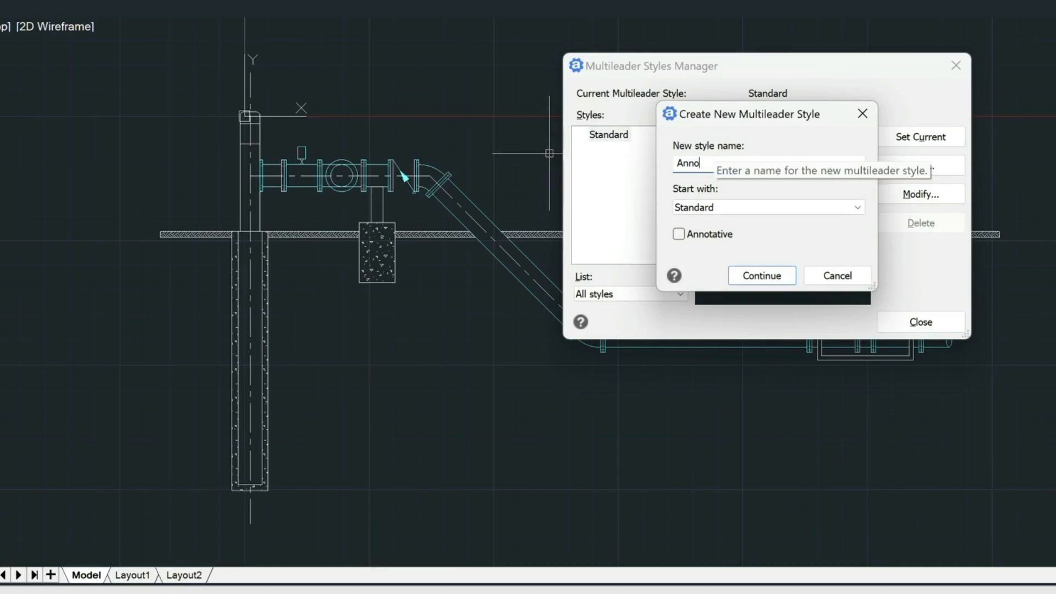
{"action": "type", "text": "tative Leader"}
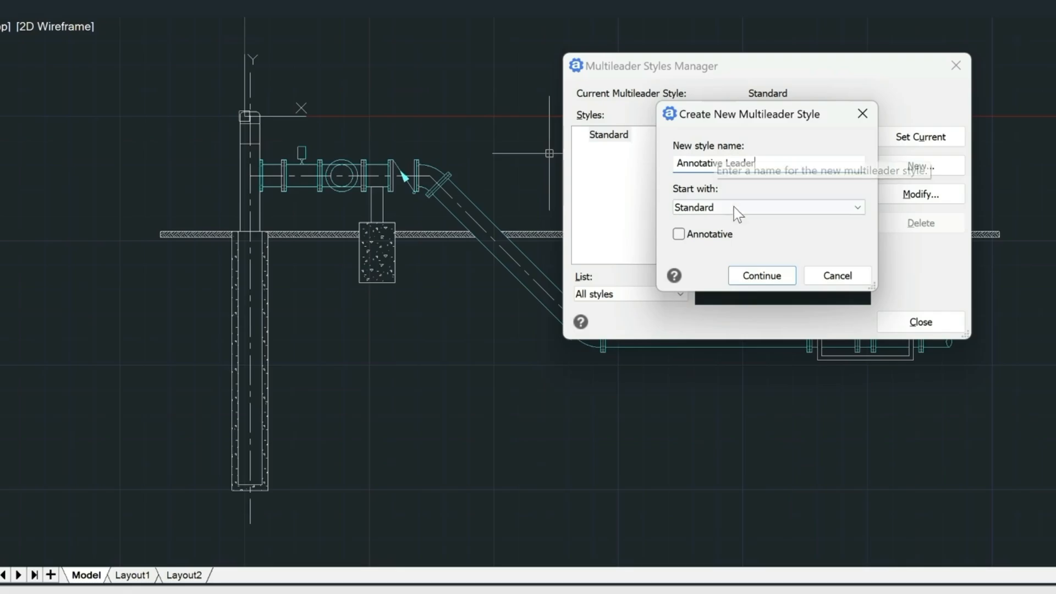
{"action": "left_click", "coordinate": [679, 234]}
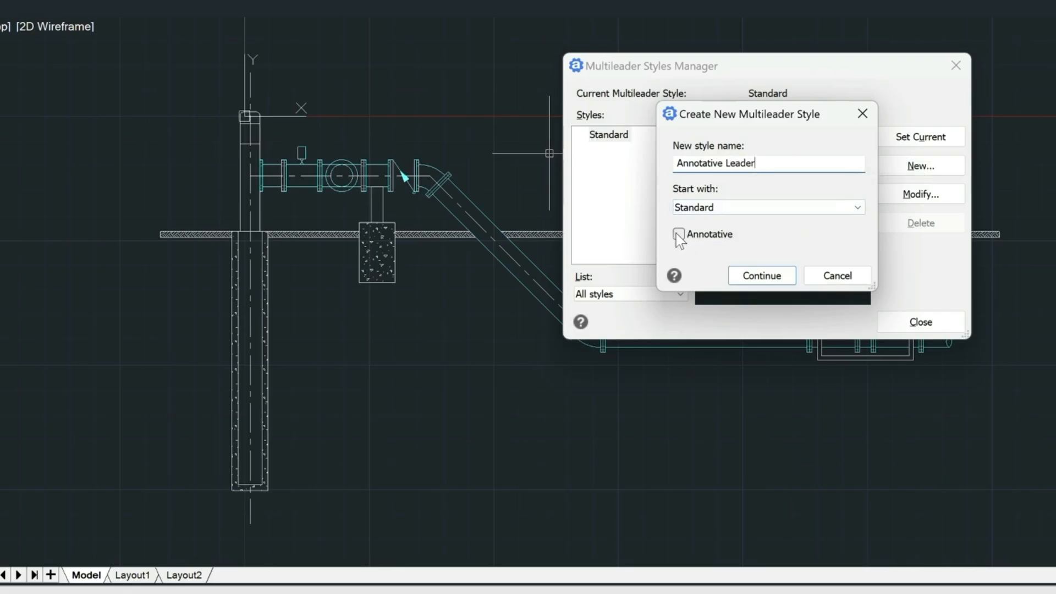
{"action": "left_click", "coordinate": [780, 276]}
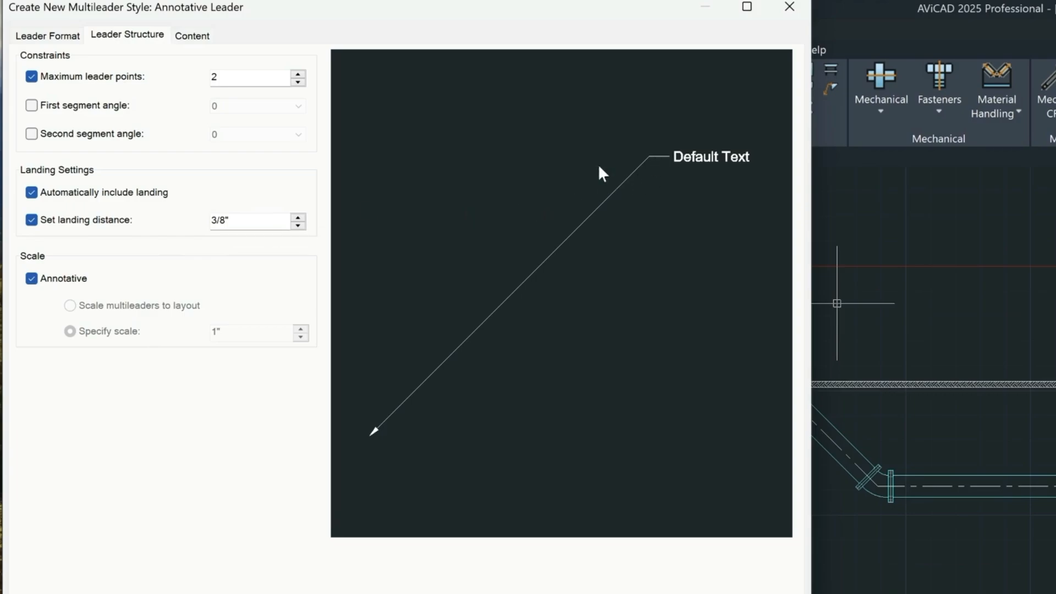
- Set the text height of the Annotative Leader style to .09375
{"action": "left_click", "coordinate": [194, 39]}
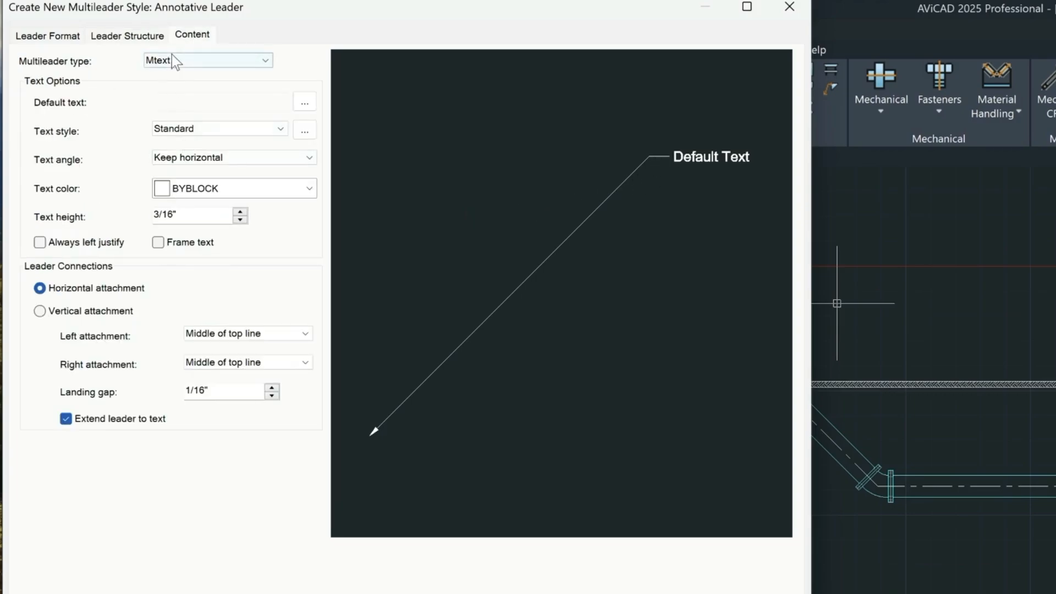
{"action": "double_click", "coordinate": [183, 215]}
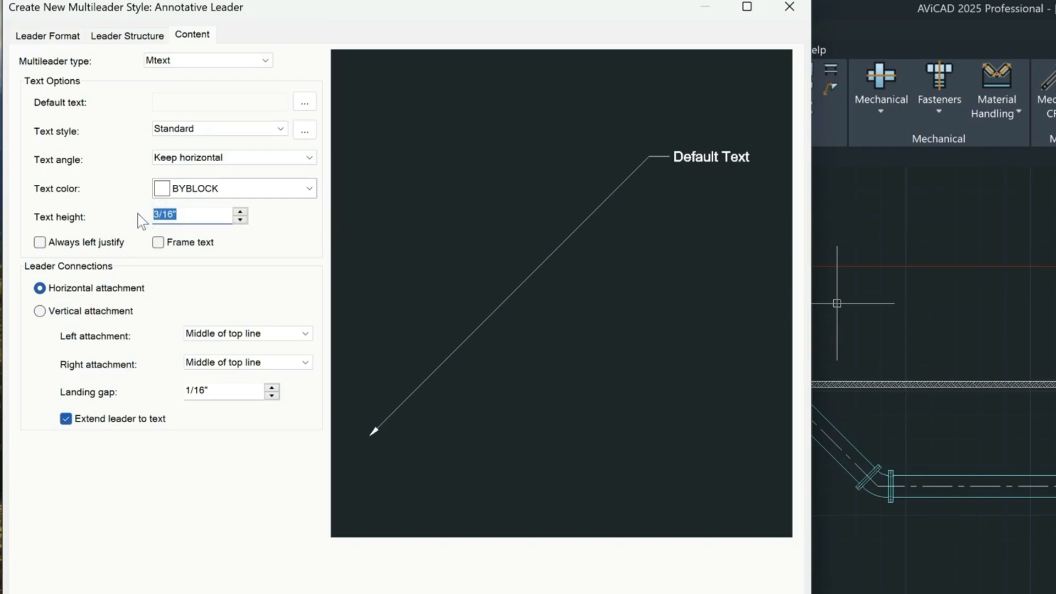
{"action": "left_click", "coordinate": [175, 215]}
{"action": "key", "text": "BackSpace"}
{"action": "key", "text": "BackSpace"}
{"action": "key", "text": "BackSpace"}
{"action": "key", "text": "BackSpace"}
{"action": "key", "text": "BackSpace"}
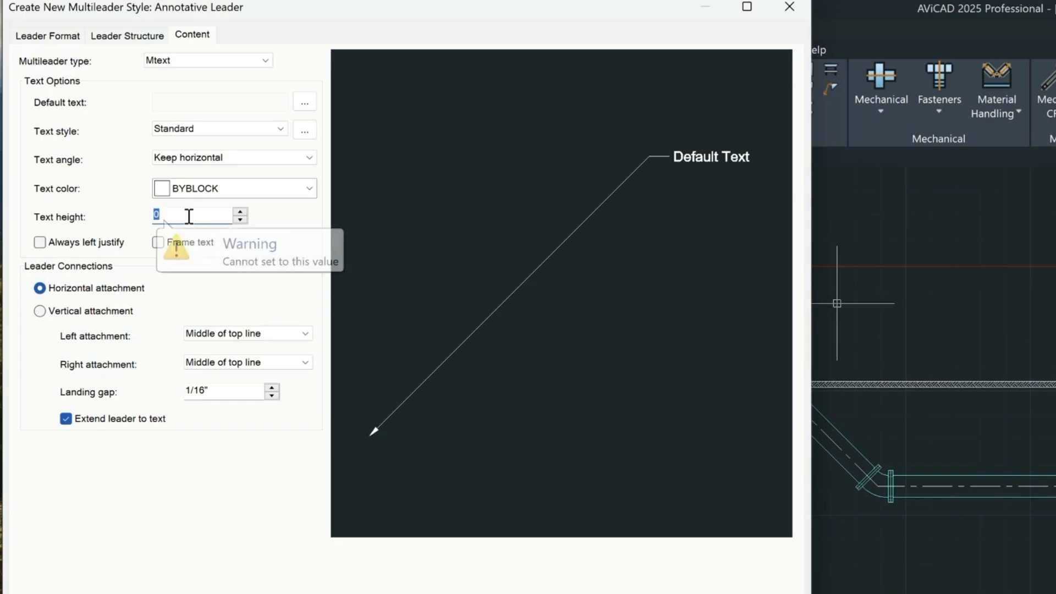
{"action": "type", "text": "9375"}
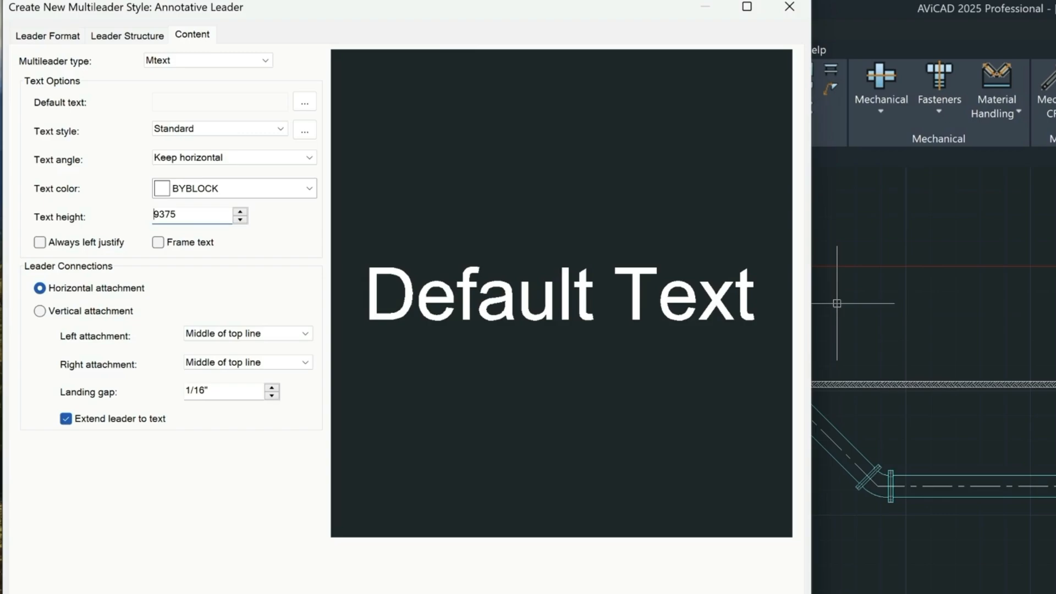
{"action": "type", "text": "."}
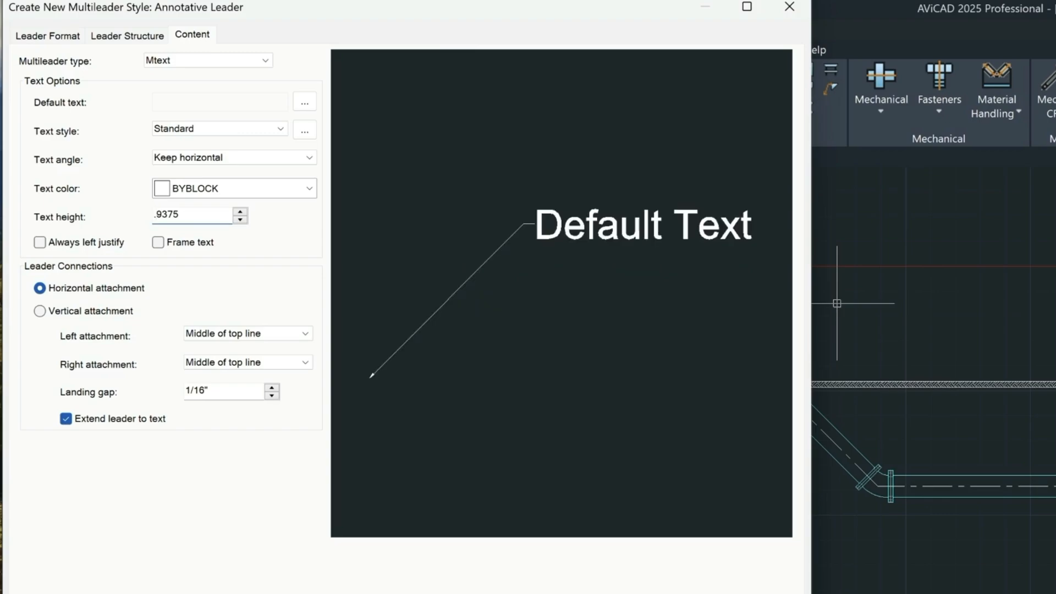
{"action": "type", "text": "0"}
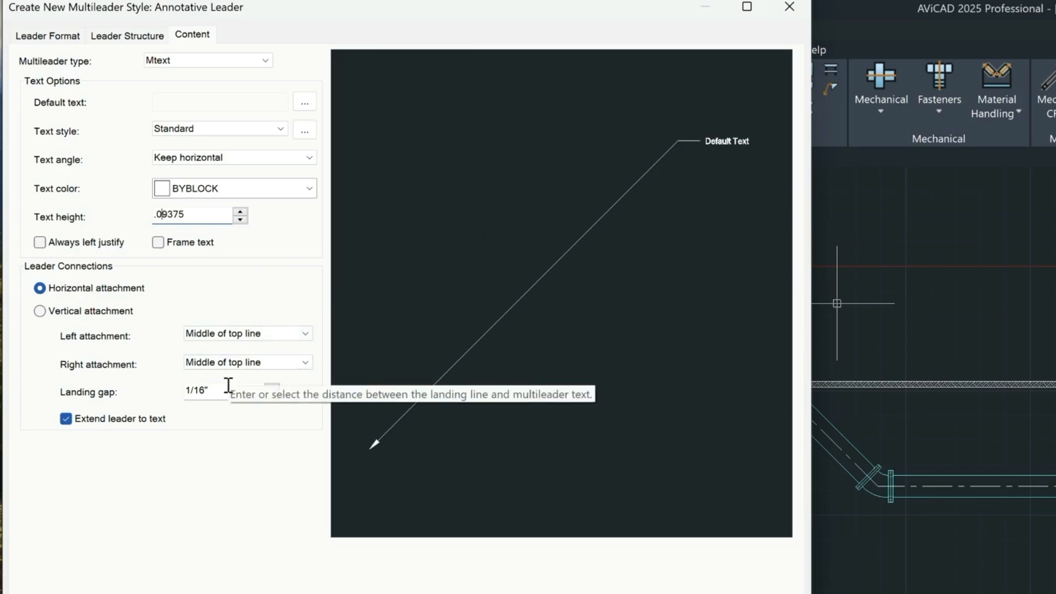
- Set the landing gap of the Annotative Leader style to .09375
{"action": "double_click", "coordinate": [190, 390]}
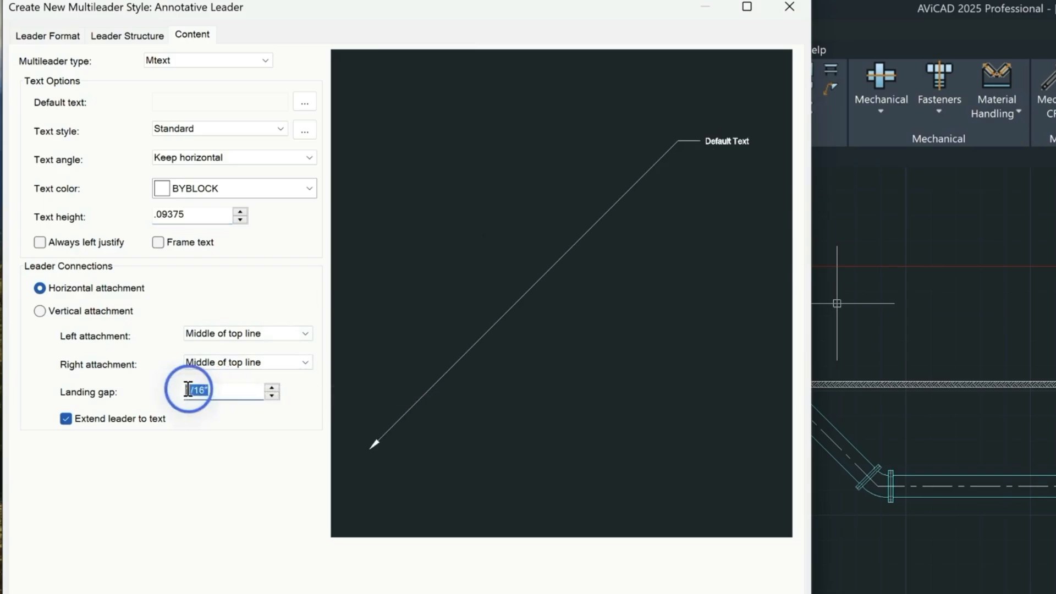
{"action": "type", "text": "09375"}
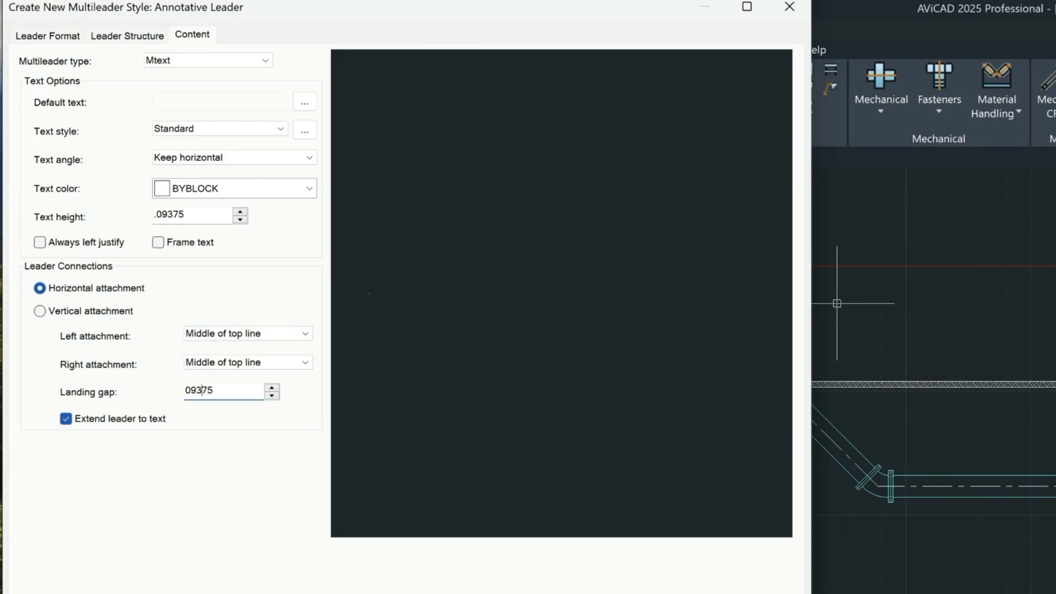
{"action": "left_click", "coordinate": [186, 389]}
{"action": "type", "text": "."}
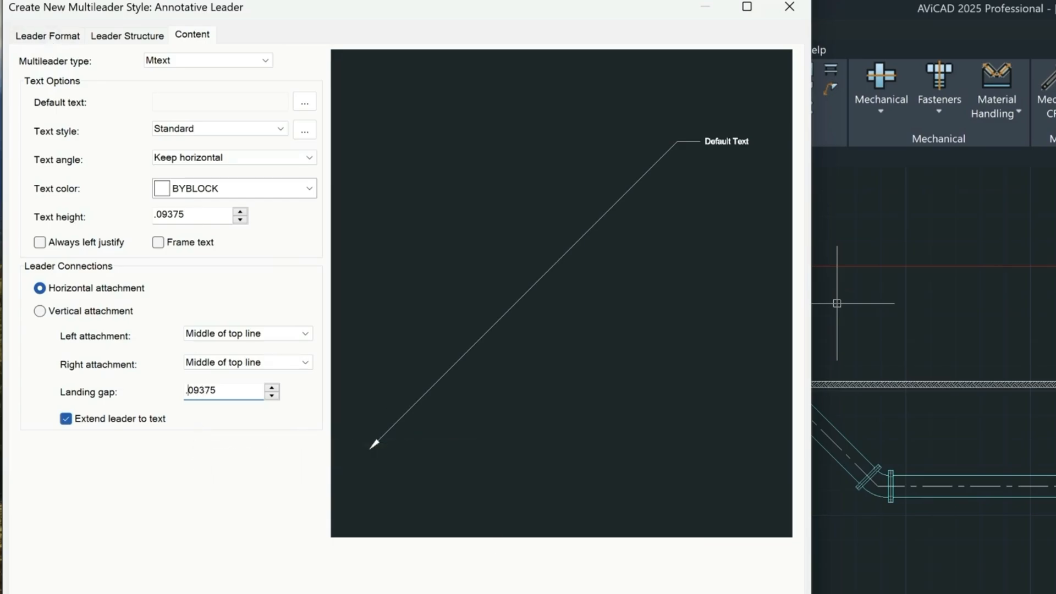
- Save the Annotative Leader style, make it the current multileader style, and leave the style manager
{"action": "left_click", "coordinate": [688, 593]}
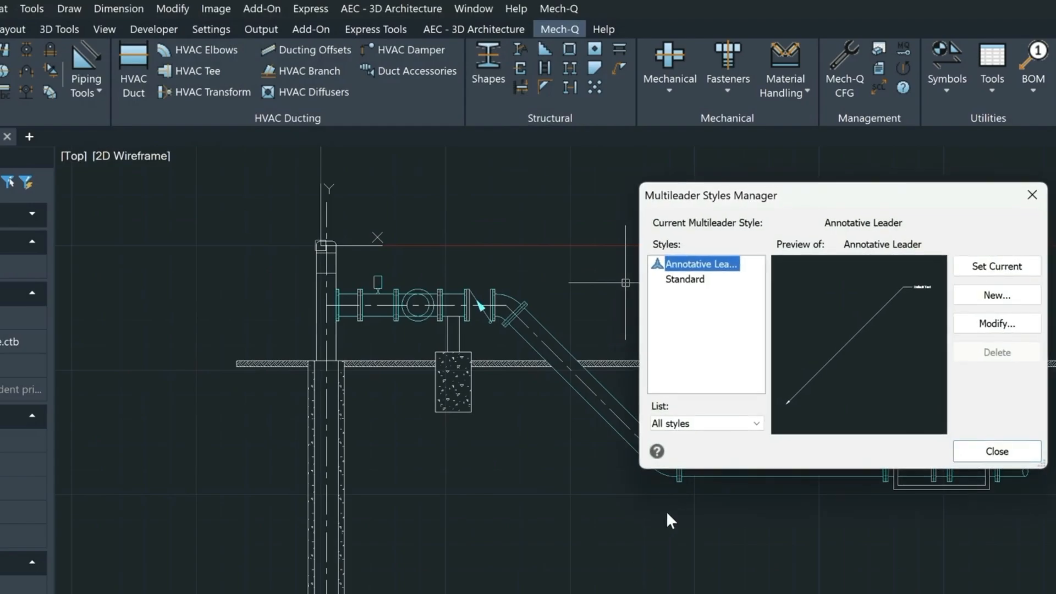
{"action": "left_click", "coordinate": [1008, 268]}
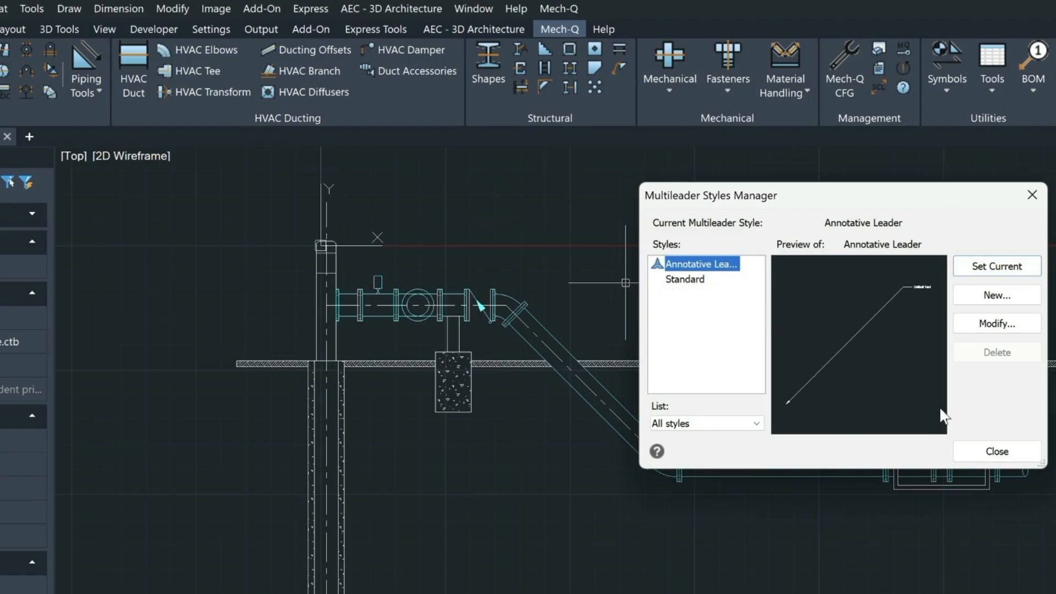
{"action": "left_click", "coordinate": [996, 452]}
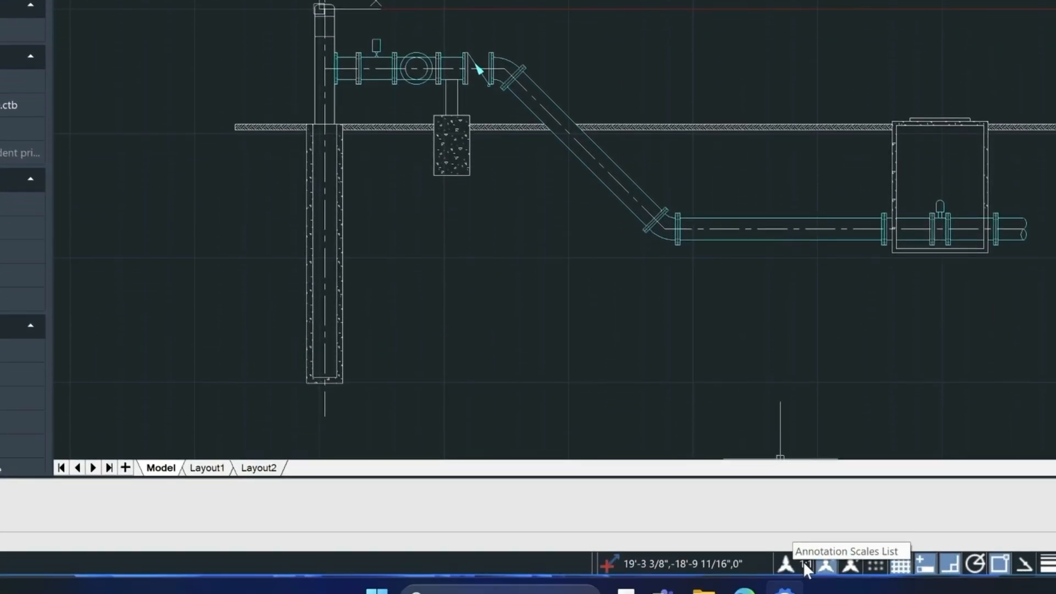
- Set the annotation scale to 1/4" = 1'-0" and add an angled multileader labelled ARV to the small valve above the upper horizontal pipe
{"action": "left_click", "coordinate": [804, 564]}
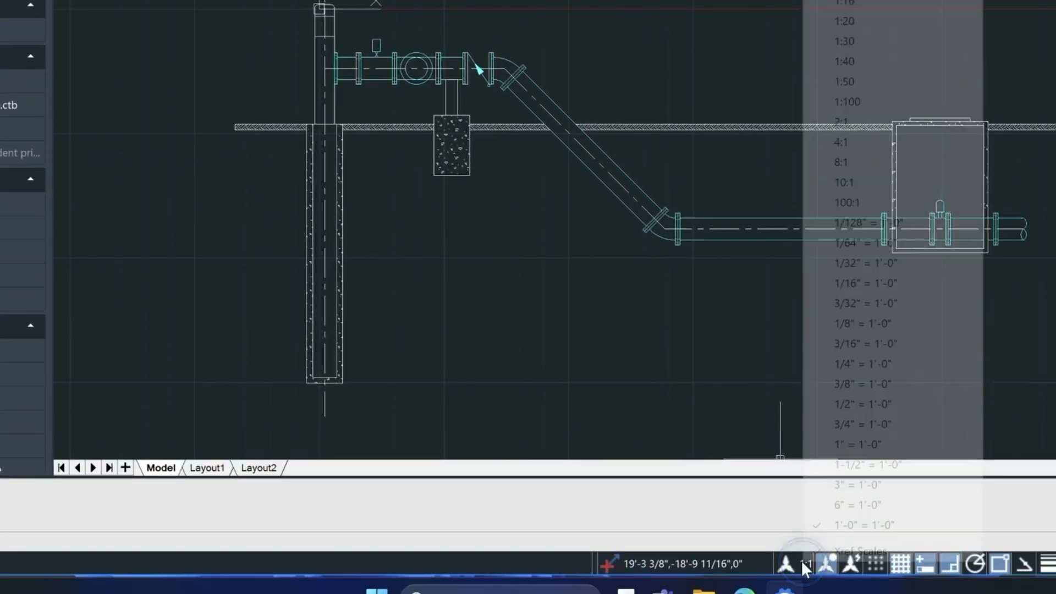
{"action": "left_click", "coordinate": [850, 365]}
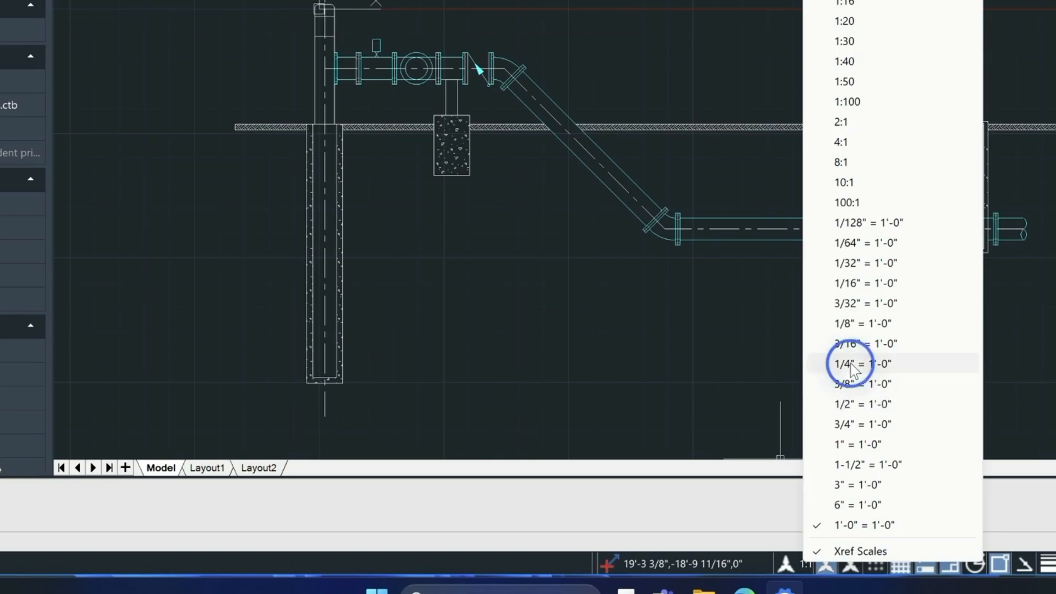
{"action": "type", "text": "MLD"}
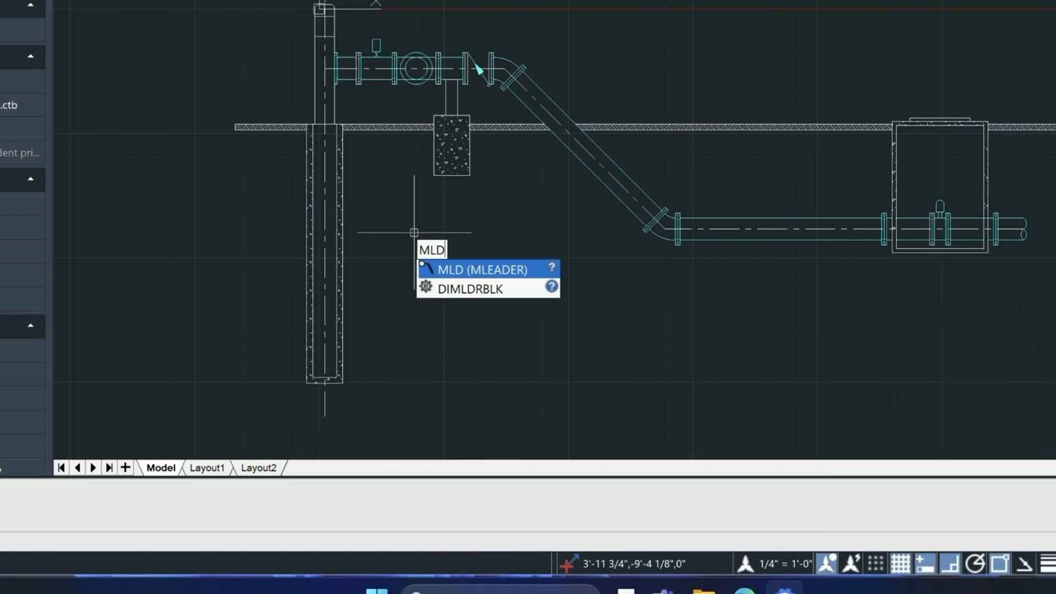
{"action": "key", "text": "Return"}
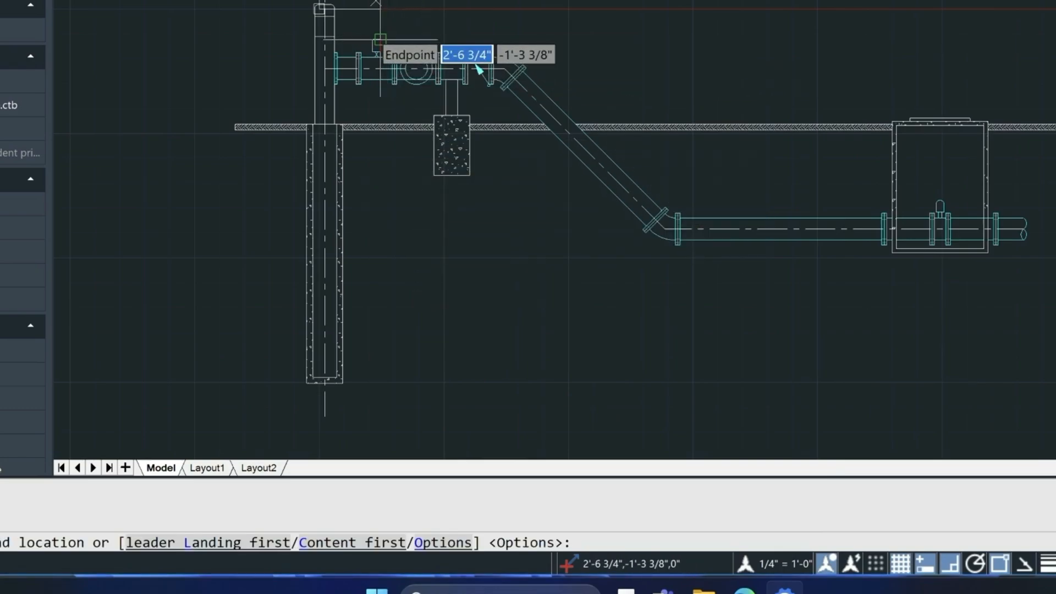
{"action": "left_click", "coordinate": [380, 40]}
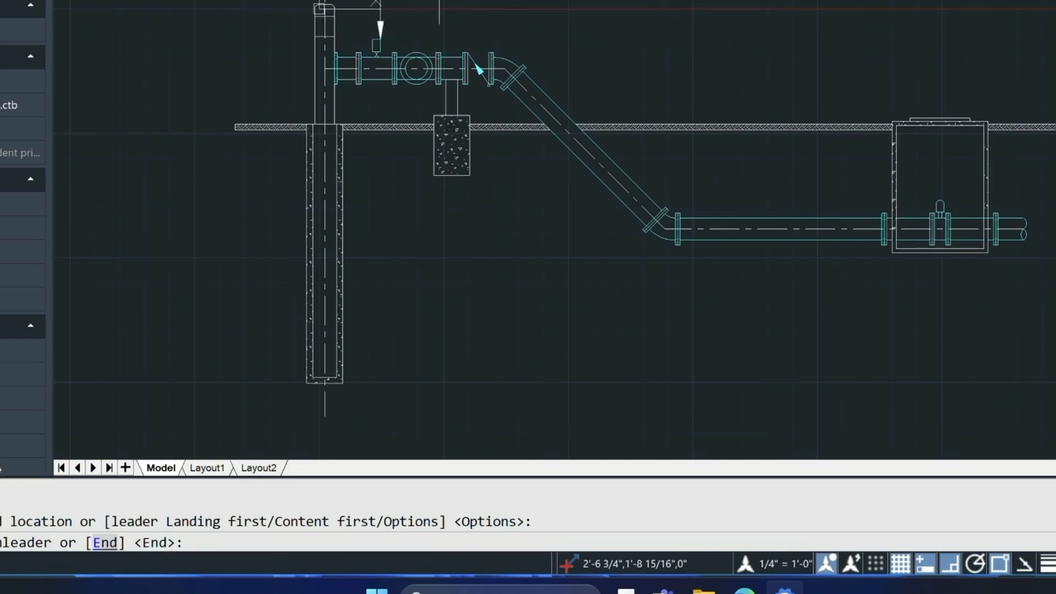
{"action": "key", "text": "F8"}
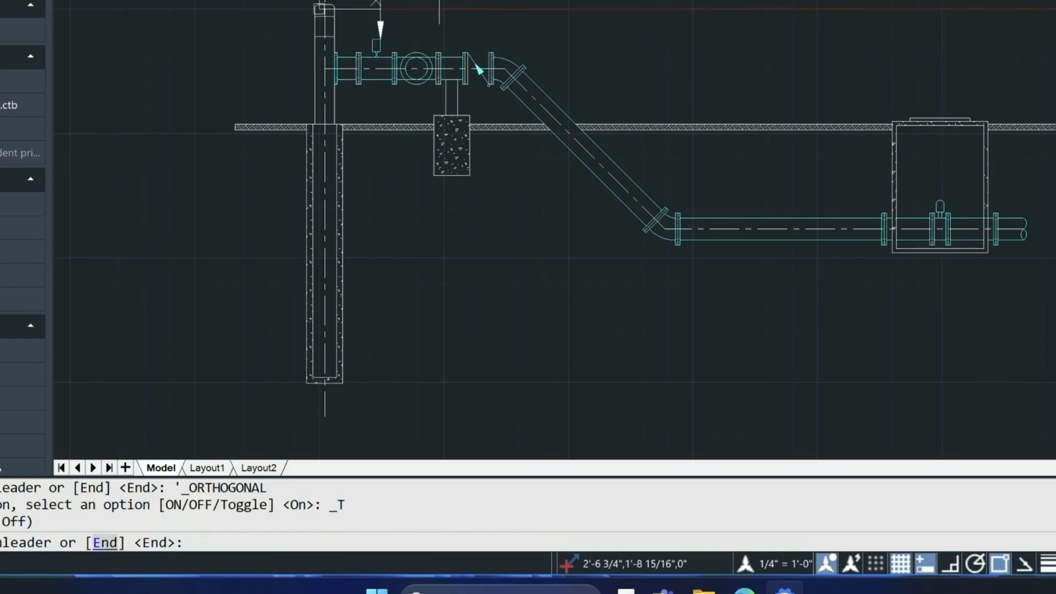
{"action": "left_click", "coordinate": [413, 7]}
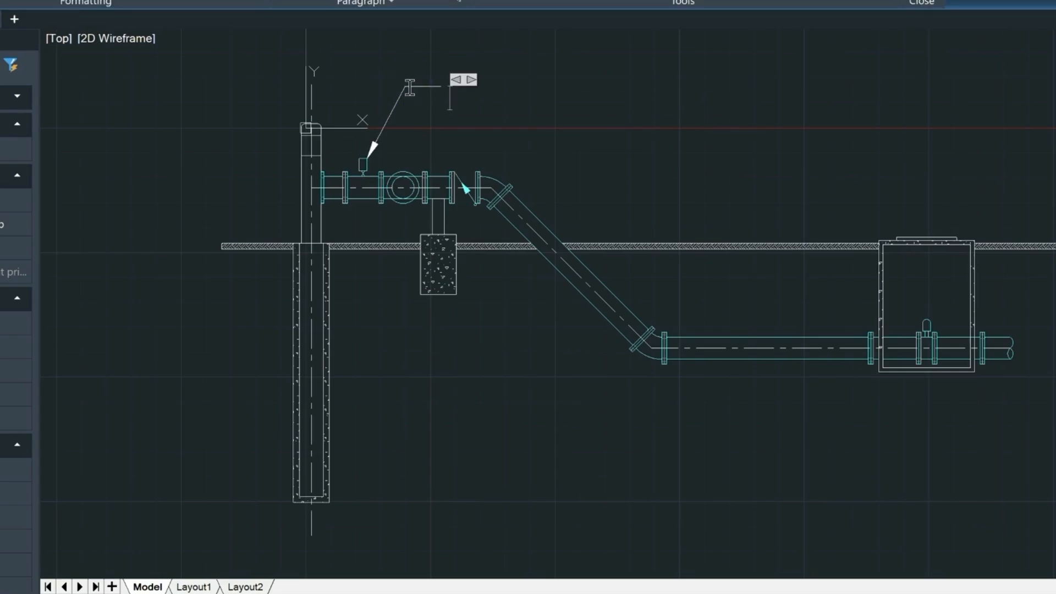
{"action": "type", "text": "ARB"}
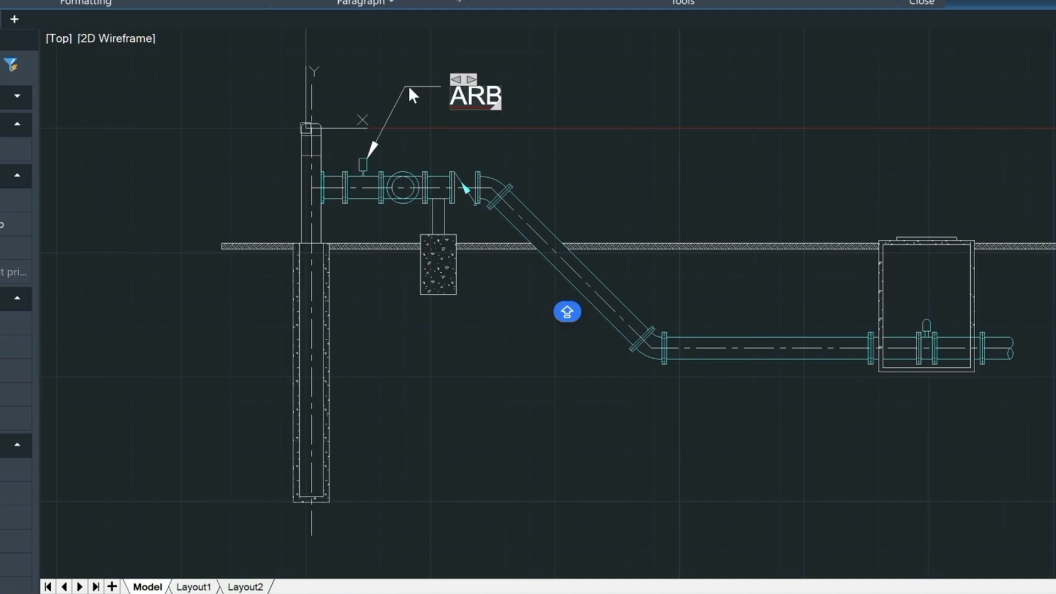
{"action": "key", "text": "BackSpace"}
{"action": "type", "text": "V"}
{"action": "left_click", "coordinate": [409, 89]}
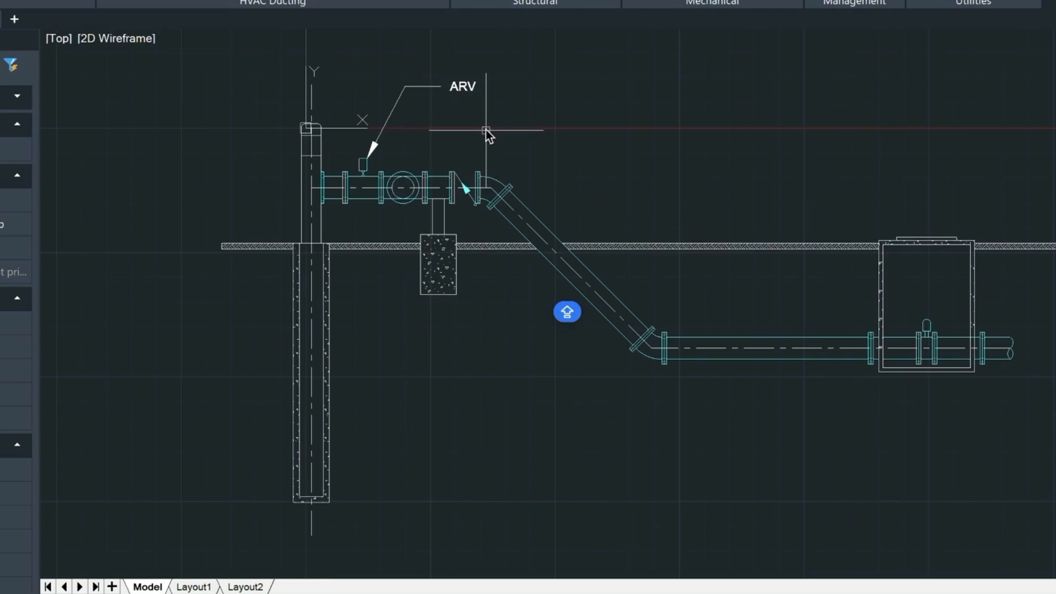
- Add an angled multileader labelled TEE to the circular tee fitting on the upper horizontal pipe
{"action": "type", "text": "M"}
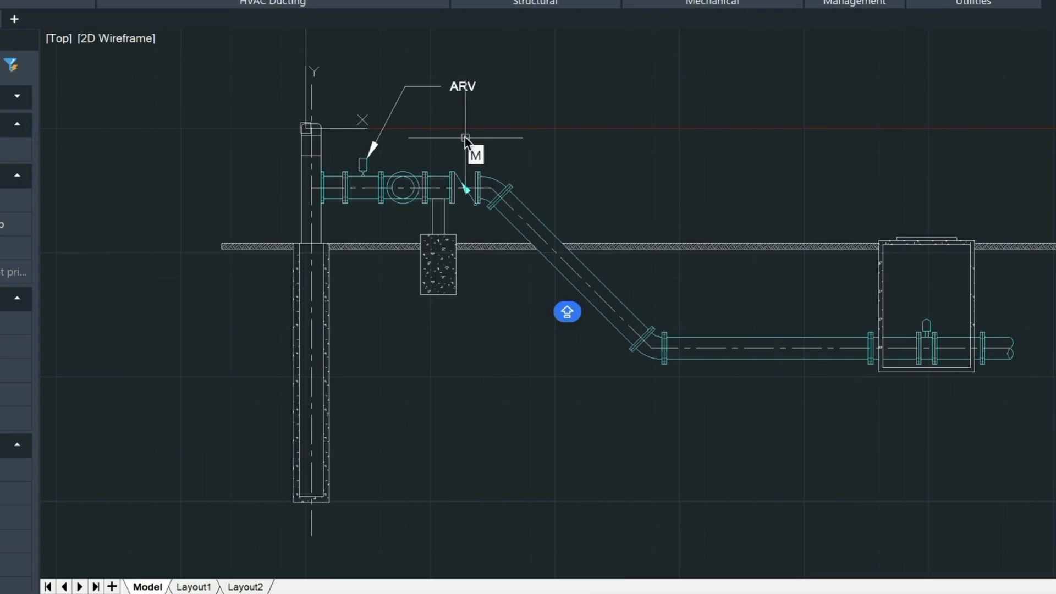
{"action": "type", "text": "LD"}
{"action": "key", "text": "Return"}
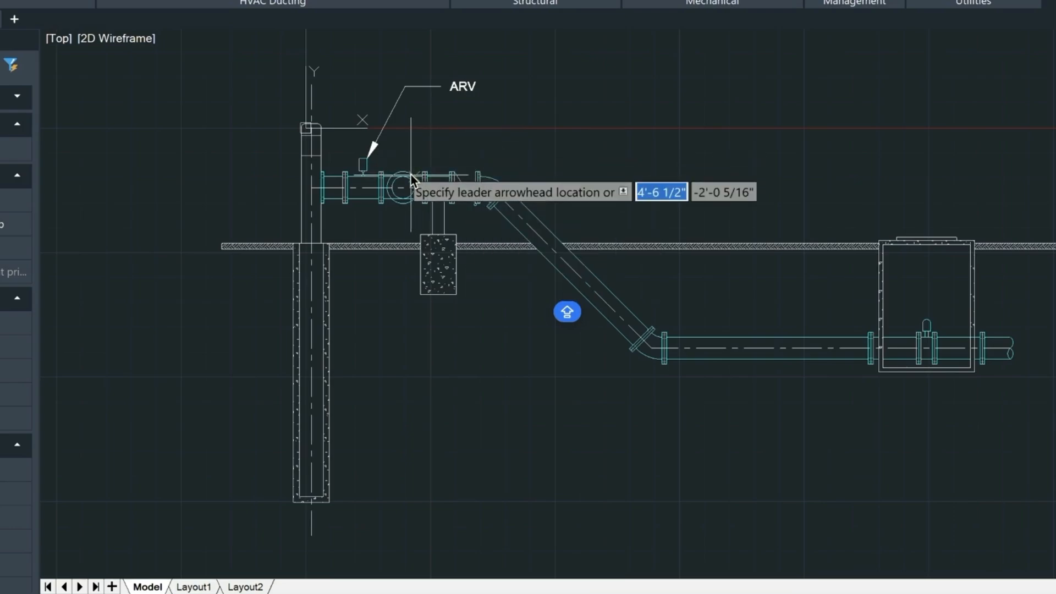
{"action": "left_click", "coordinate": [416, 174]}
{"action": "left_click", "coordinate": [450, 124]}
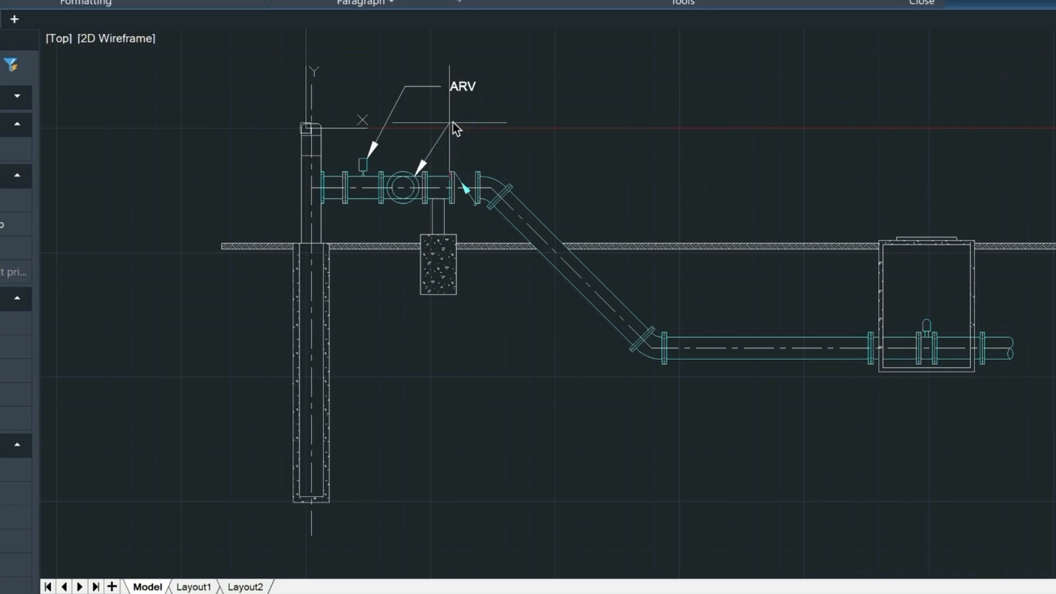
{"action": "type", "text": "TEE"}
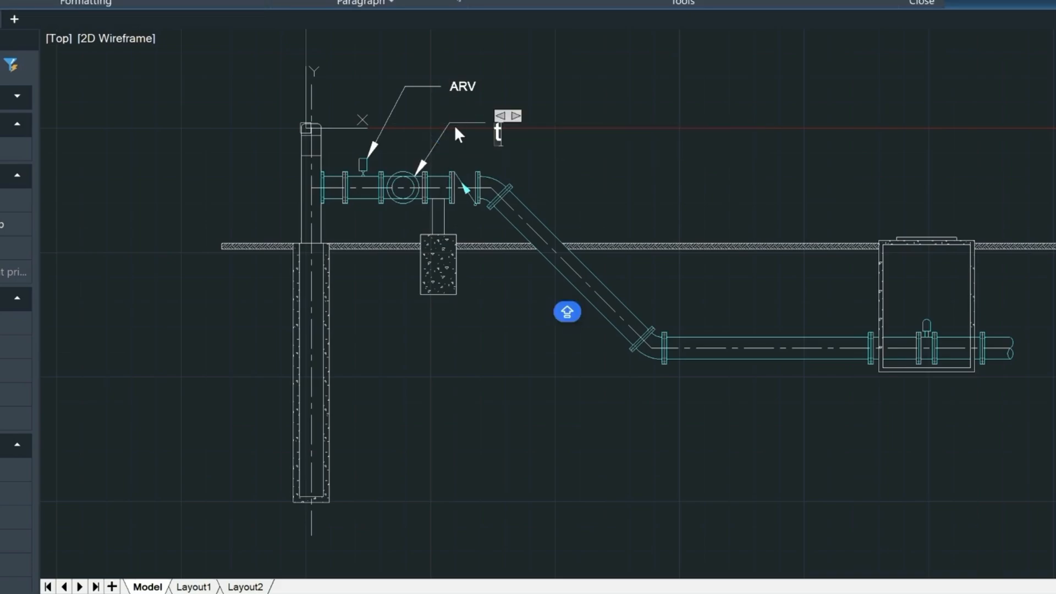
{"action": "left_click", "coordinate": [577, 154]}
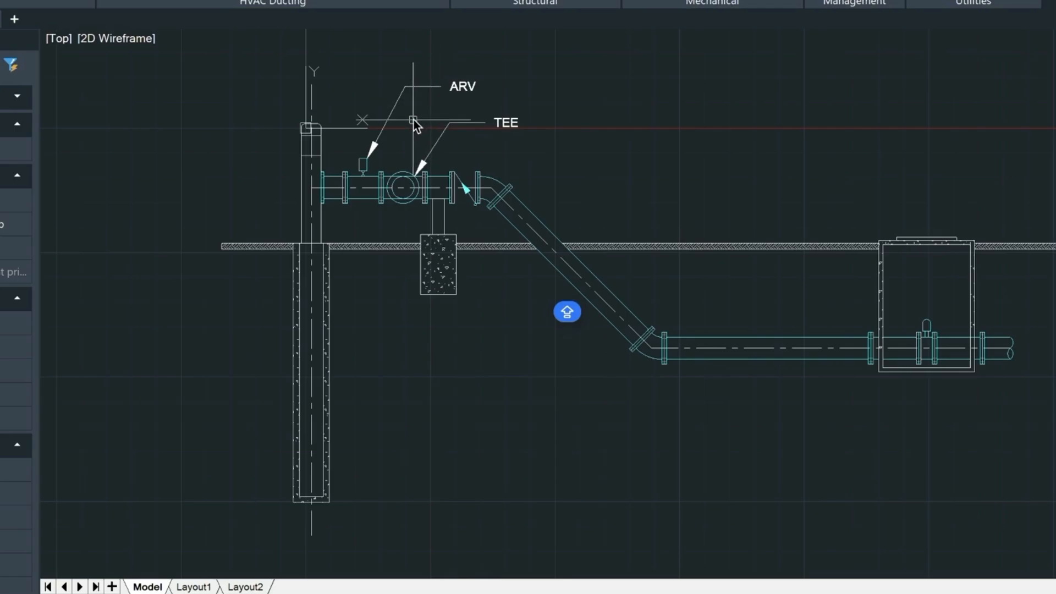
- Set the landing gap of the Annotative Leader multileader style to .09375 and leave the style manager
{"action": "type", "text": "MLS"}
{"action": "key", "text": "Return"}
{"action": "left_click", "coordinate": [982, 206]}
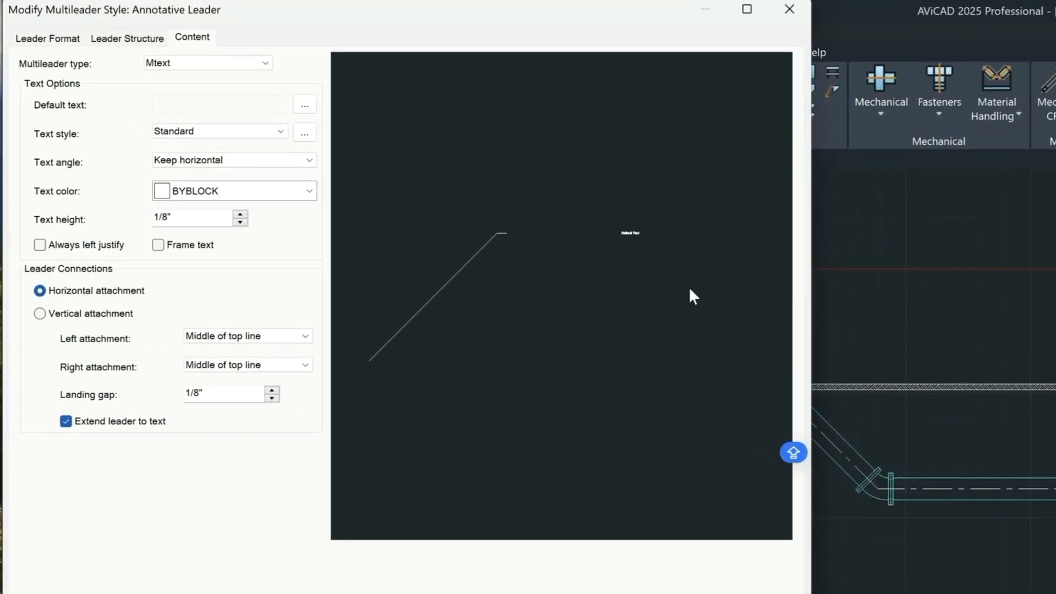
{"action": "left_click_drag", "start_coordinate": [209, 393], "coordinate": [171, 392]}
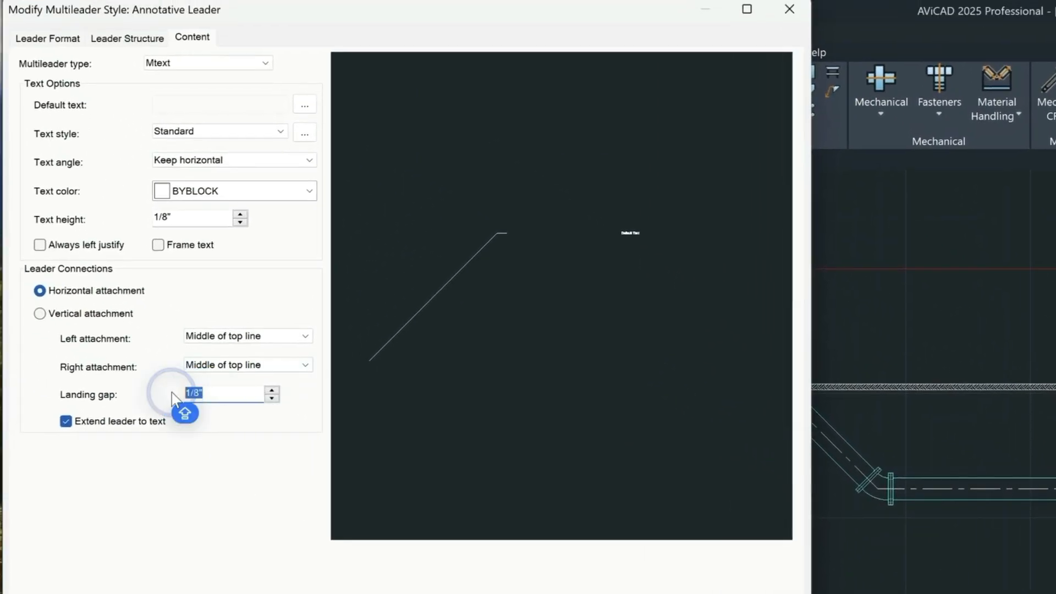
{"action": "type", "text": "09375"}
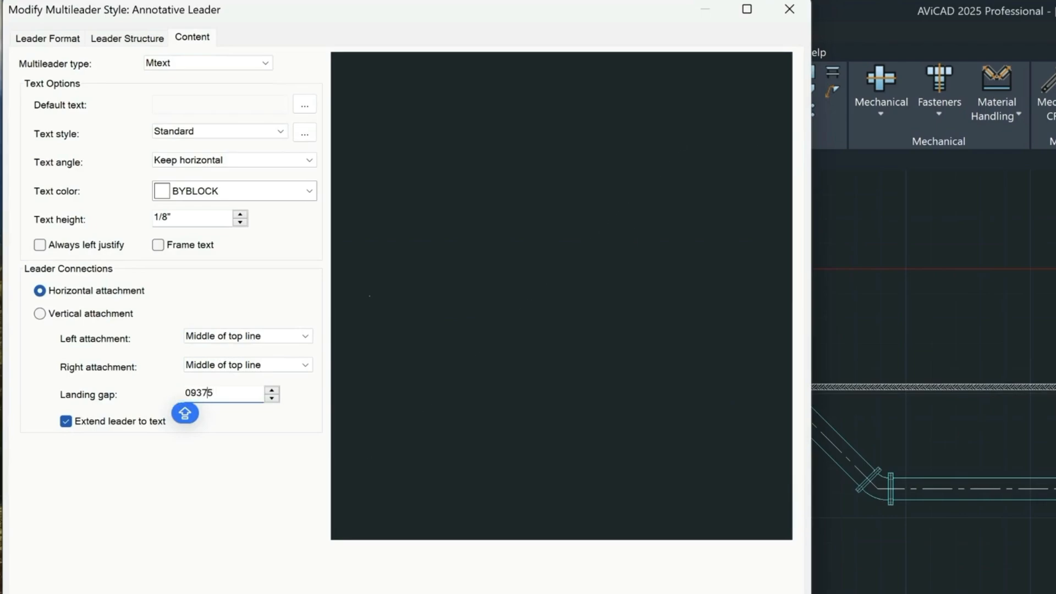
{"action": "key", "text": "Home"}
{"action": "type", "text": "."}
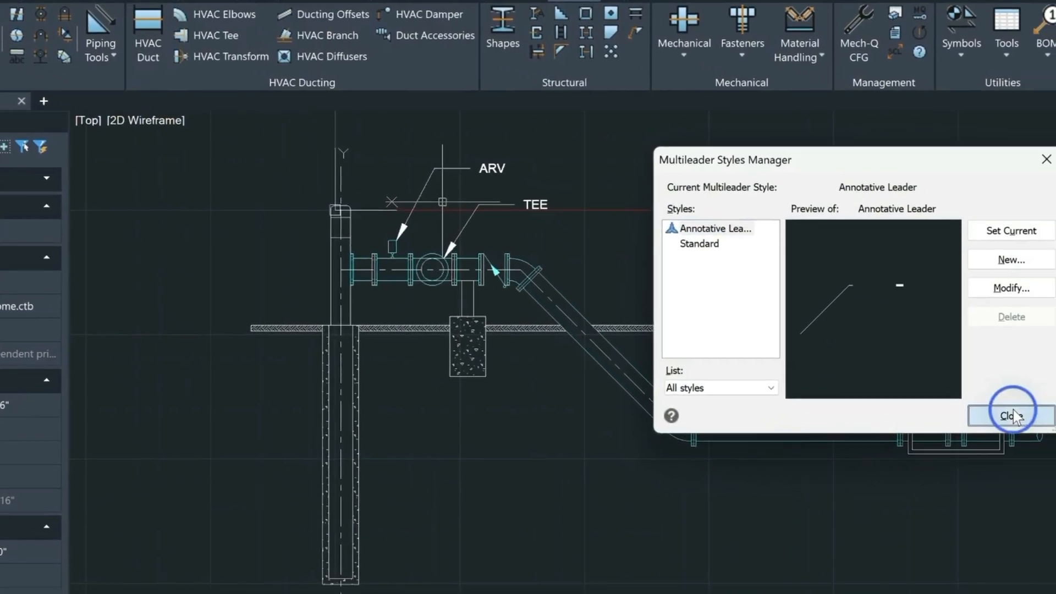
{"action": "left_click", "coordinate": [1013, 412]}
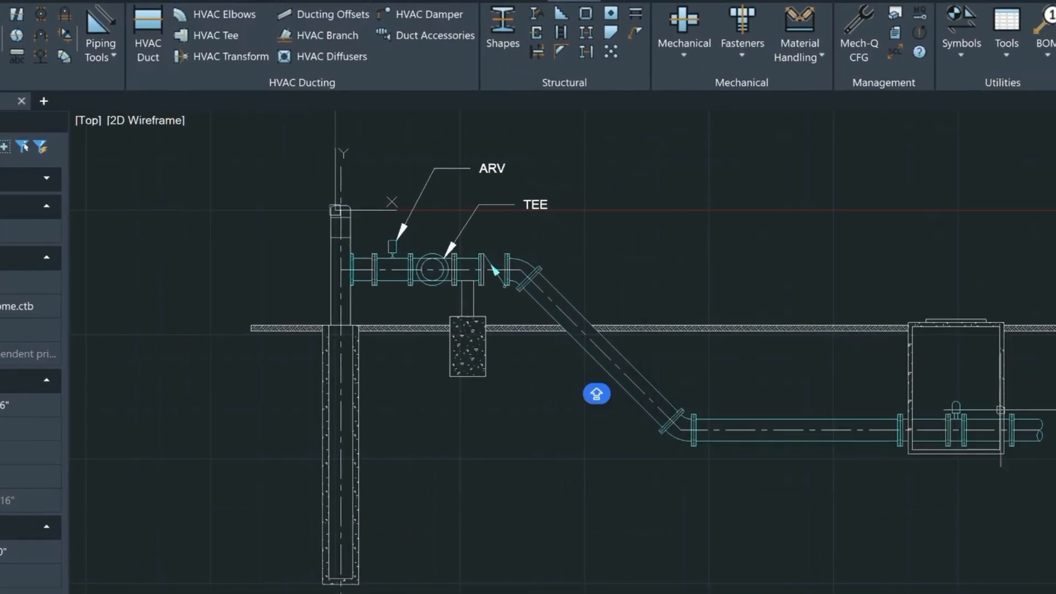
- Label the remaining components with multileaders and shorten the PIPE SUPPORT leader's landing so its text clears the sloping pipe
{"action": "type", "text": "MLD"}
{"action": "key", "text": "Return"}
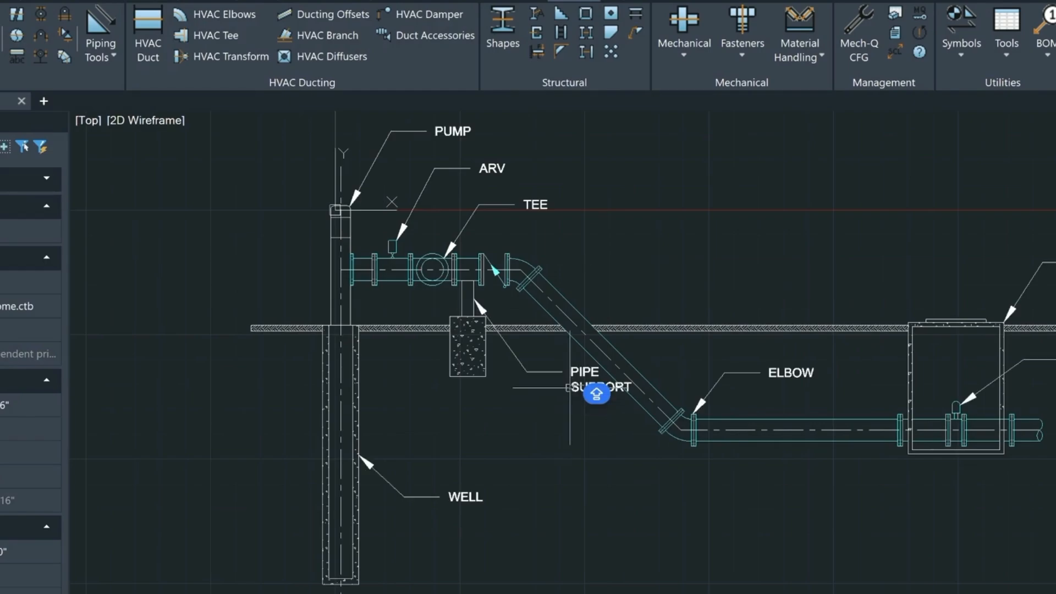
{"action": "left_click", "coordinate": [577, 374]}
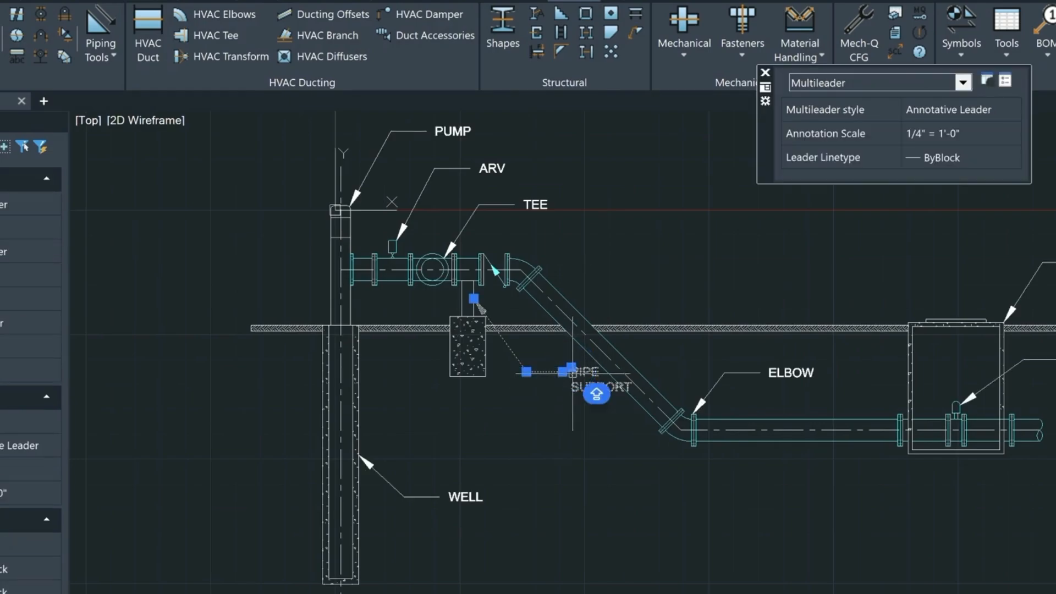
{"action": "left_click", "coordinate": [562, 372]}
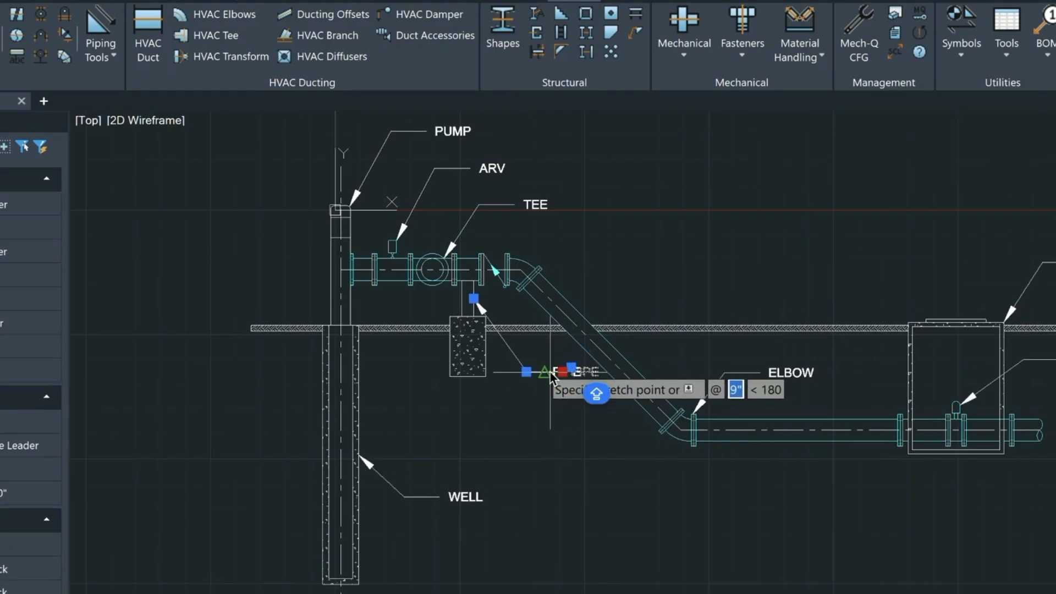
{"action": "scroll", "coordinate": [554, 381], "scroll_direction": "up", "scroll_amount": 3}
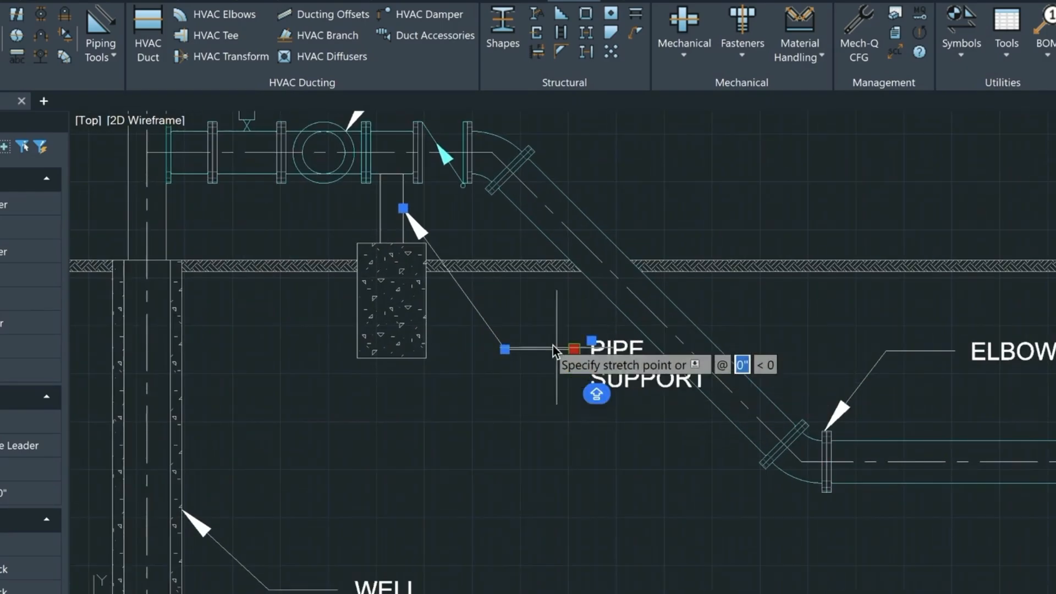
{"action": "left_click", "coordinate": [548, 356]}
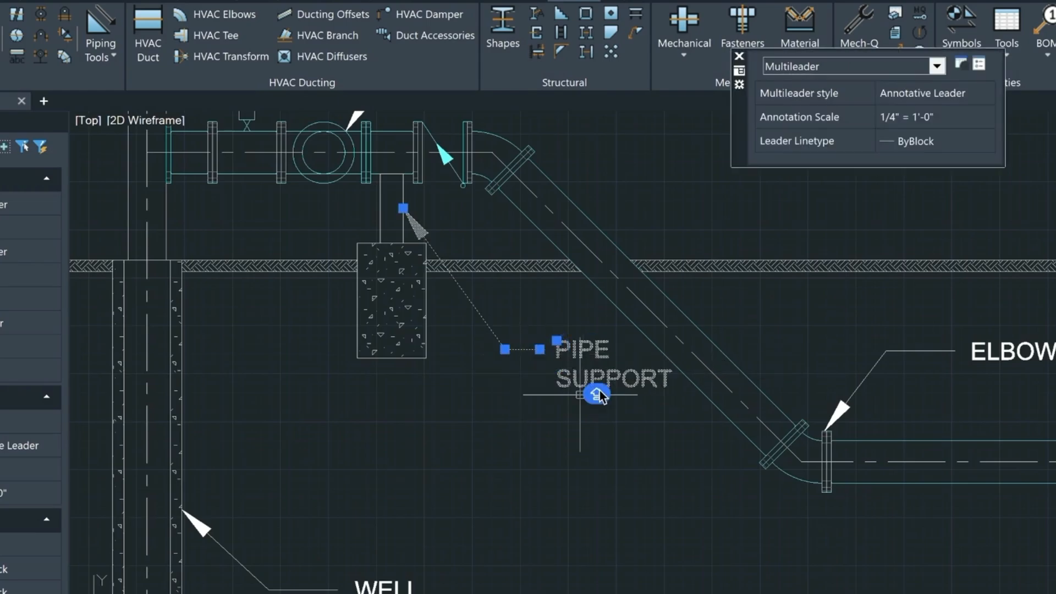
{"action": "key", "text": "Escape"}
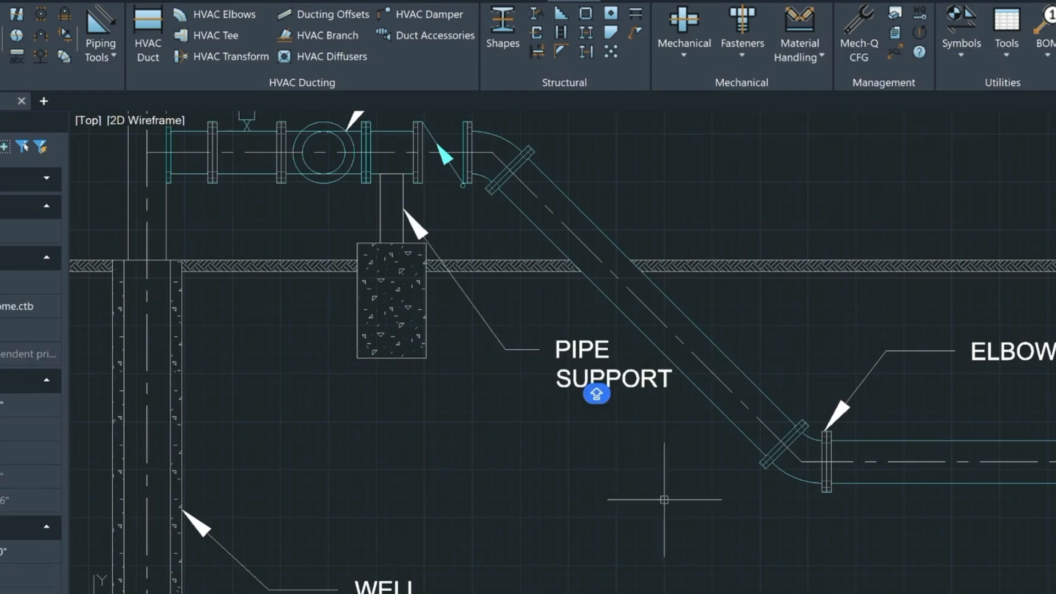
- Create a new annotative dimension style named Annotative, based on Standard and used for all dimensions
{"action": "middle_click_drag", "start_coordinate": [968, 420], "coordinate": [337, 443]}
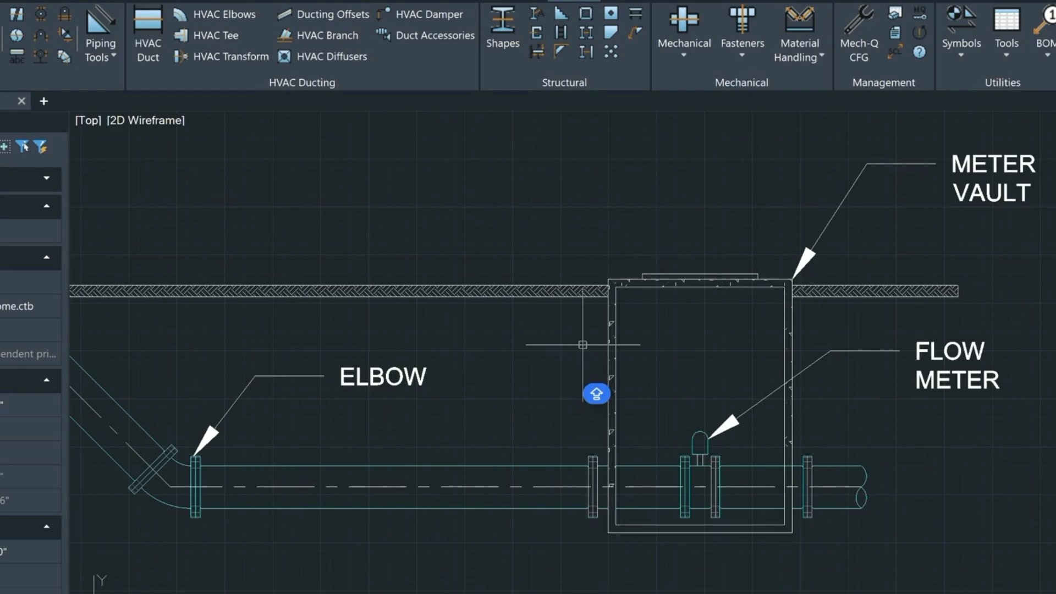
{"action": "type", "text": "D"}
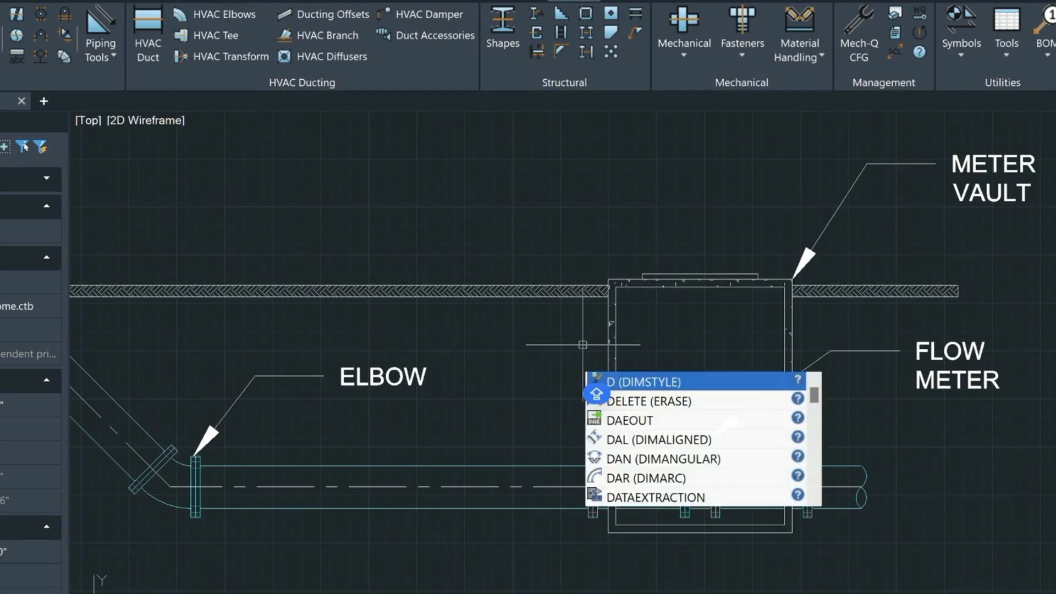
{"action": "key", "text": "Return"}
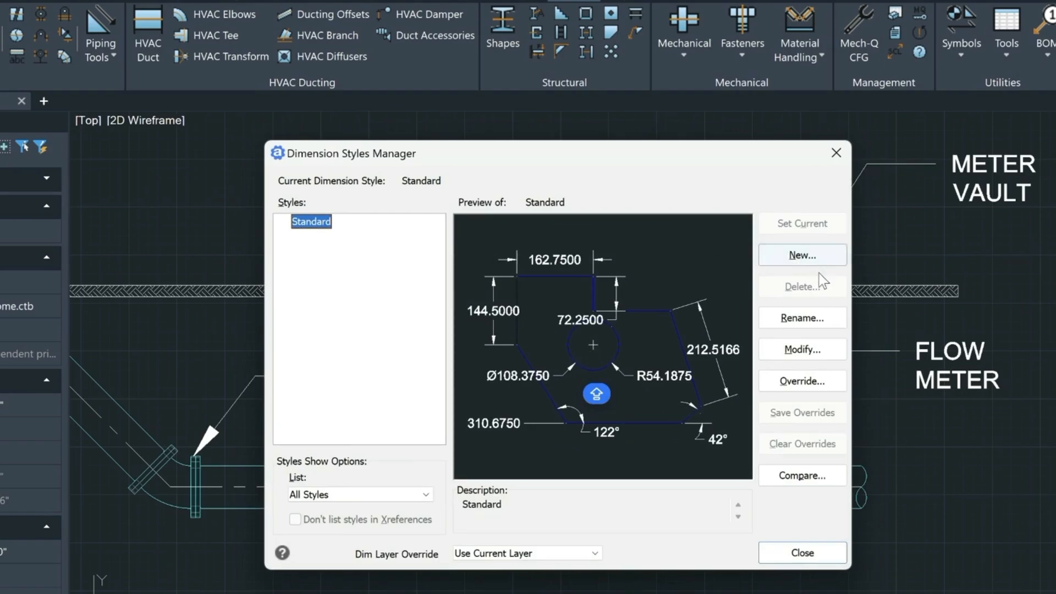
{"action": "left_click", "coordinate": [804, 254]}
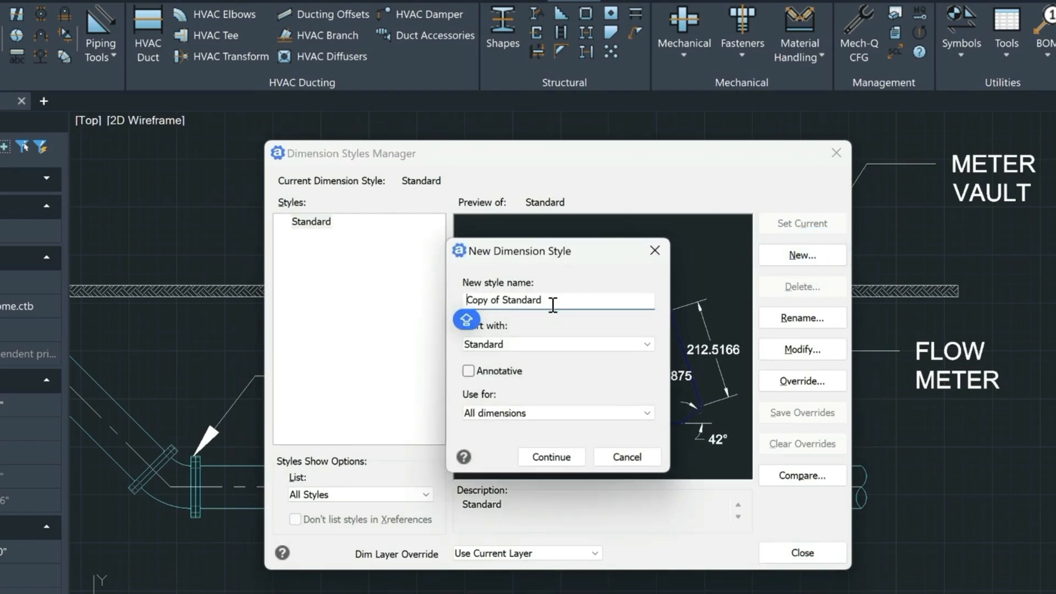
{"action": "left_click_drag", "start_coordinate": [550, 300], "coordinate": [393, 297]}
{"action": "type", "text": "aNNOTOA"}
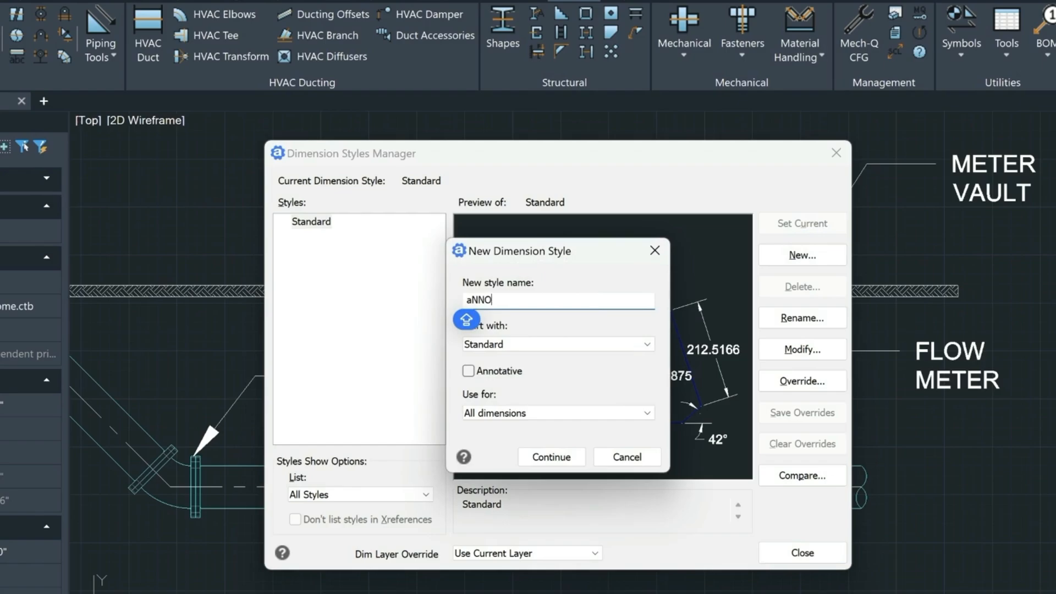
{"action": "key", "text": "BackSpace"}
{"action": "key", "text": "BackSpace"}
{"action": "key", "text": "BackSpace"}
{"action": "key", "text": "BackSpace"}
{"action": "key", "text": "BackSpace"}
{"action": "key", "text": "BackSpace"}
{"action": "key", "text": "BackSpace"}
{"action": "key", "text": "BackSpace"}
{"action": "key", "text": "BackSpace"}
{"action": "key", "text": "Caps_Lock"}
{"action": "type", "text": "Ann"}
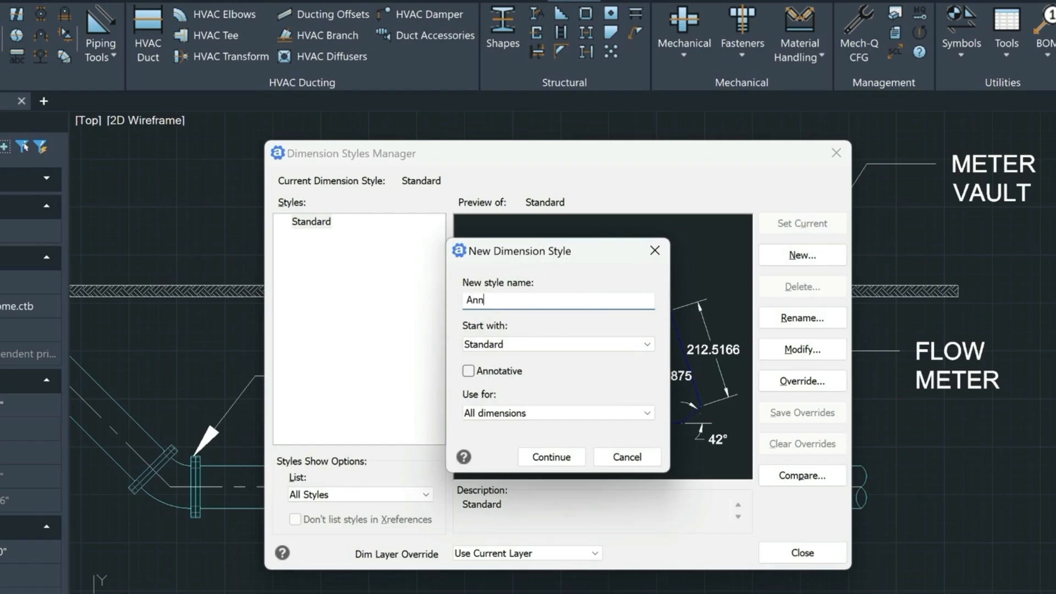
{"action": "type", "text": "otative"}
{"action": "left_click", "coordinate": [468, 372]}
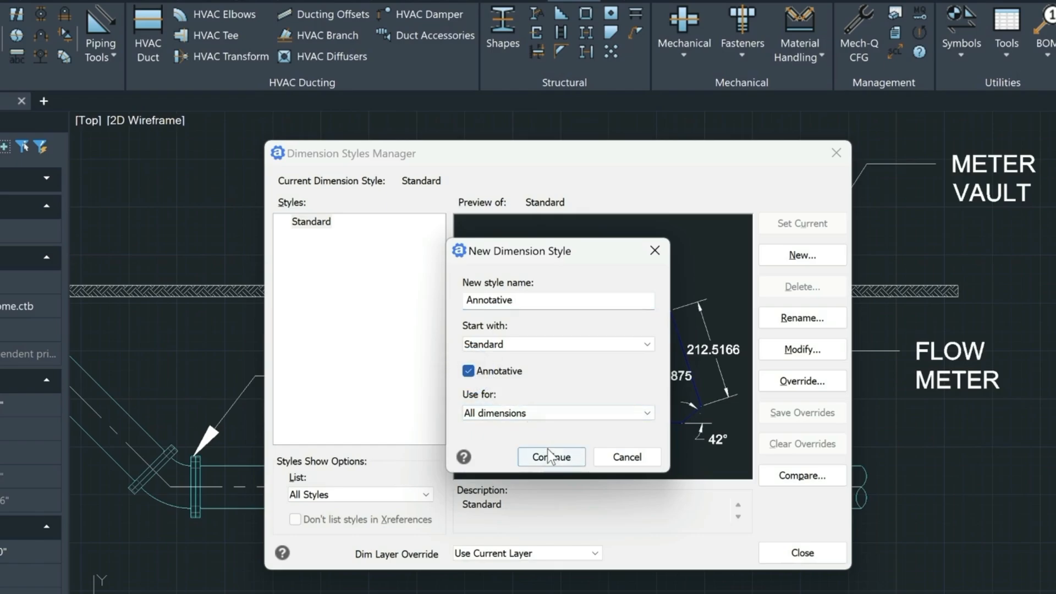
{"action": "left_click", "coordinate": [552, 457]}
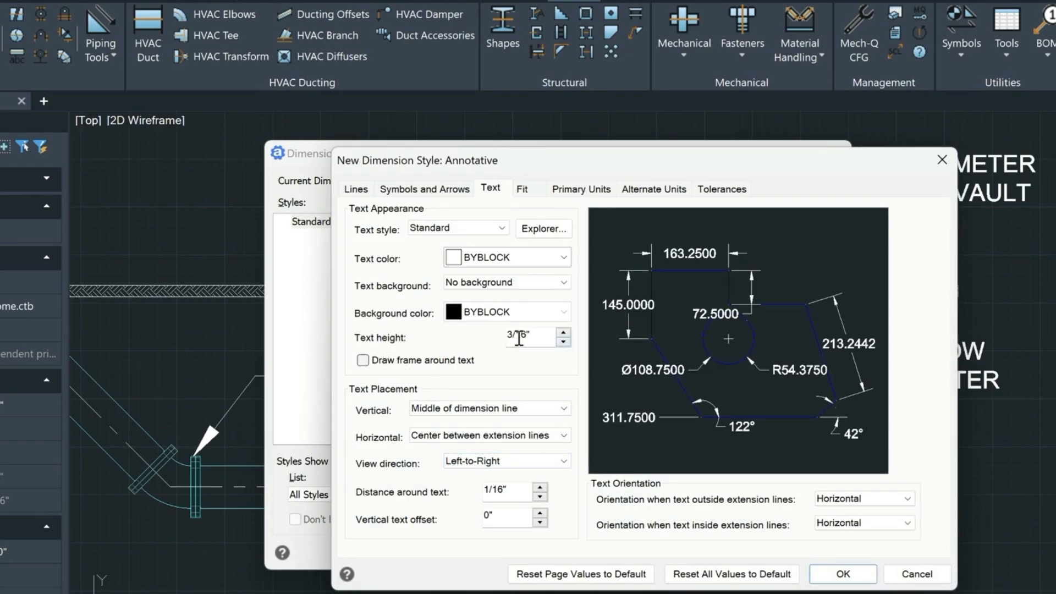
- Set the text height of the Annotative dimension style to .09375, save the style and leave the style manager
{"action": "left_click_drag", "start_coordinate": [533, 336], "coordinate": [495, 336]}
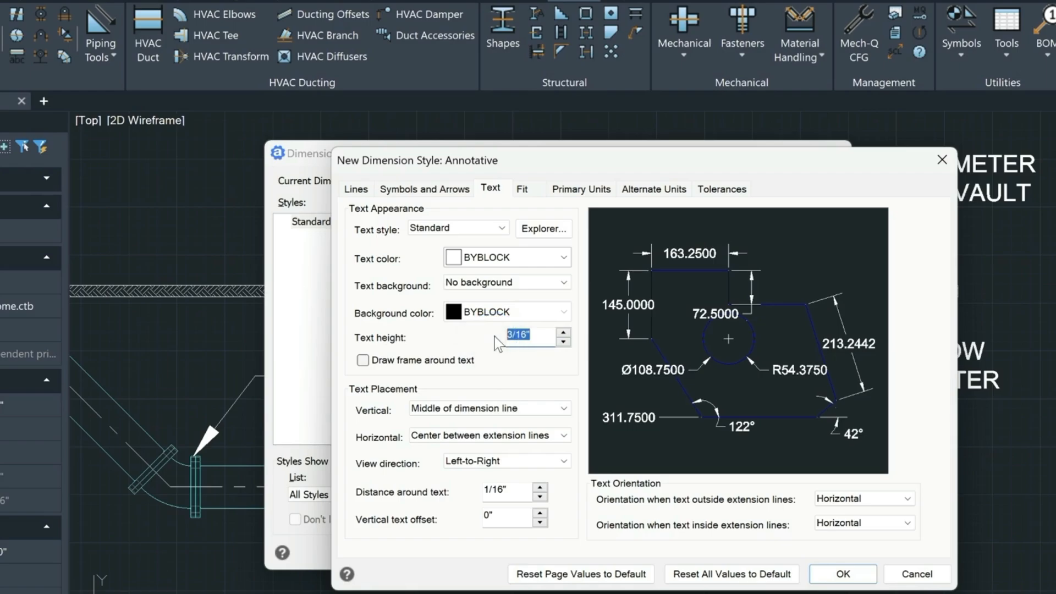
{"action": "type", "text": "09375"}
{"action": "key", "text": "Home"}
{"action": "type", "text": "."}
{"action": "left_click", "coordinate": [424, 188]}
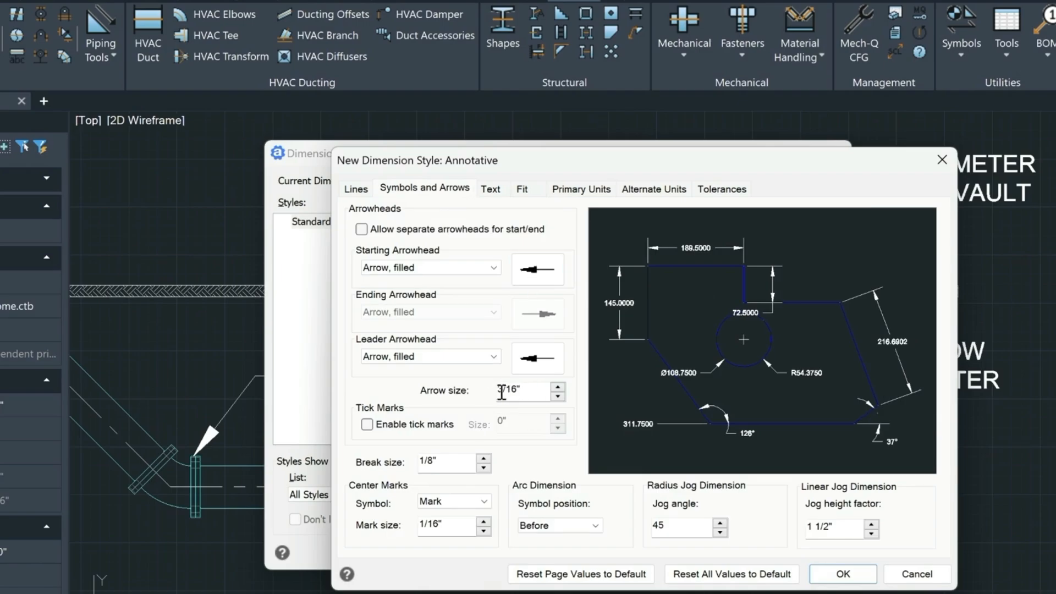
{"action": "left_click", "coordinate": [850, 575]}
{"action": "left_click", "coordinate": [803, 553]}
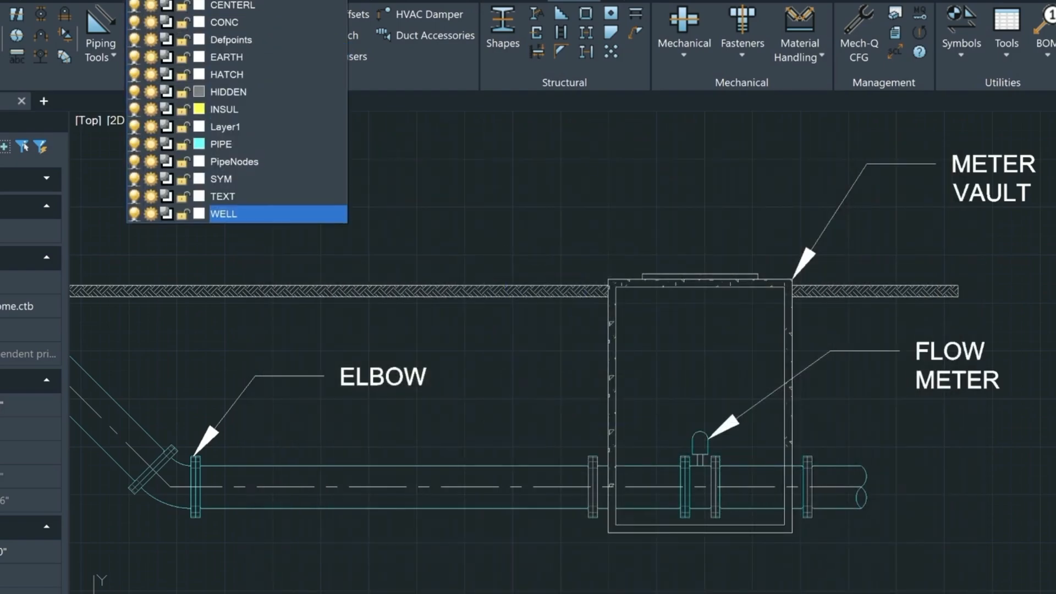
- Make the TEXT layer current and place a linear dimension across the inside width of the meter vault, inside the vault
{"action": "left_click", "coordinate": [242, 196]}
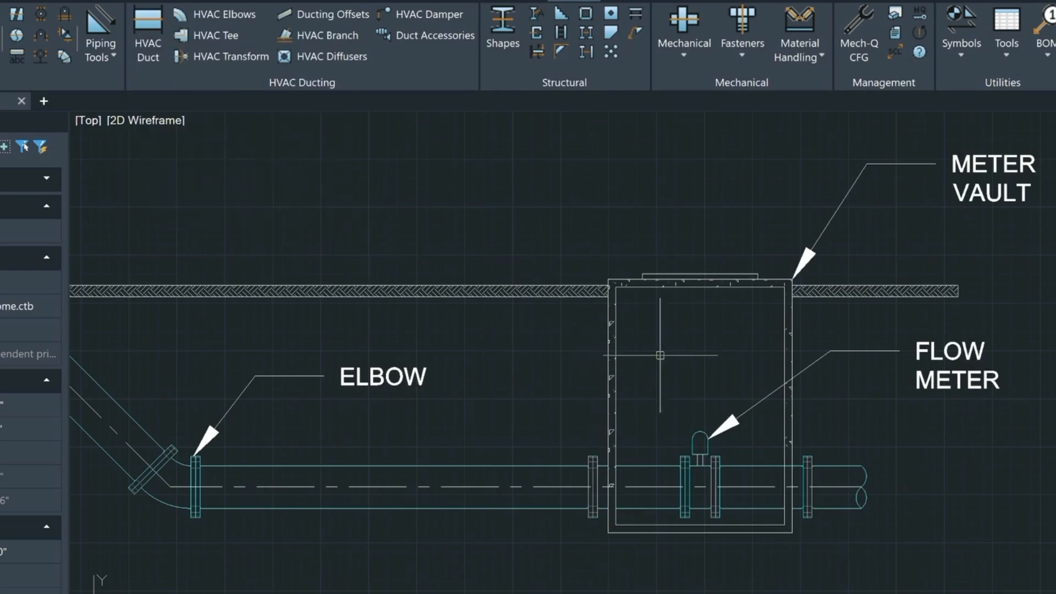
{"action": "type", "text": "dli"}
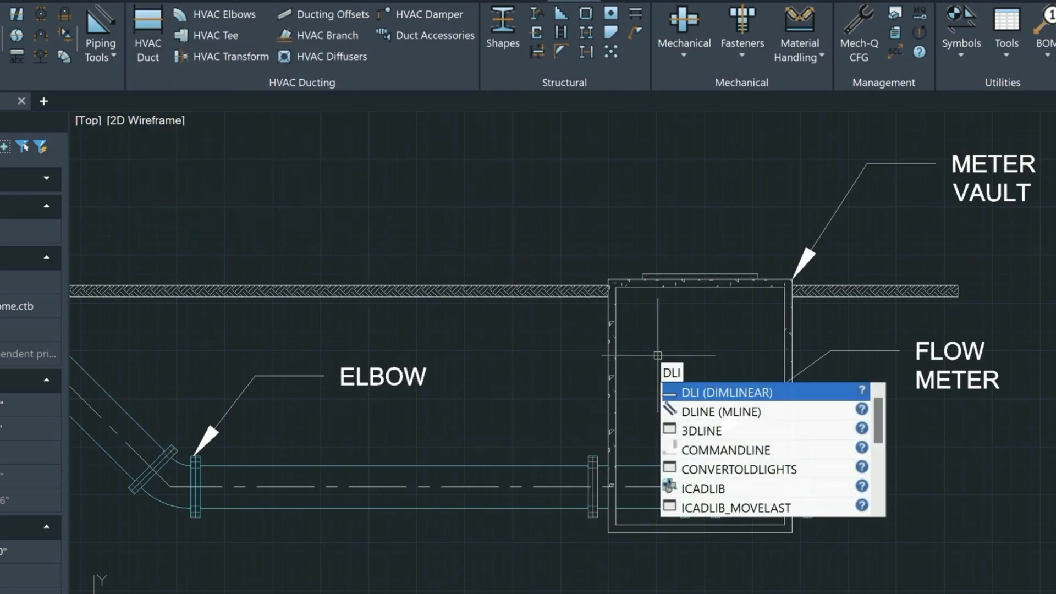
{"action": "key", "text": "Return"}
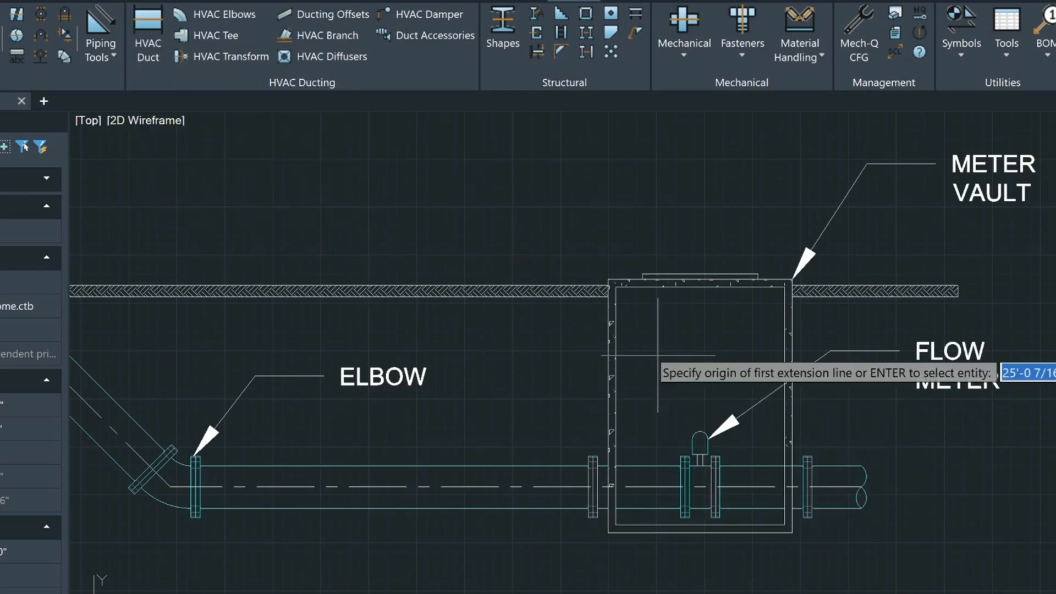
{"action": "left_click", "coordinate": [616, 287]}
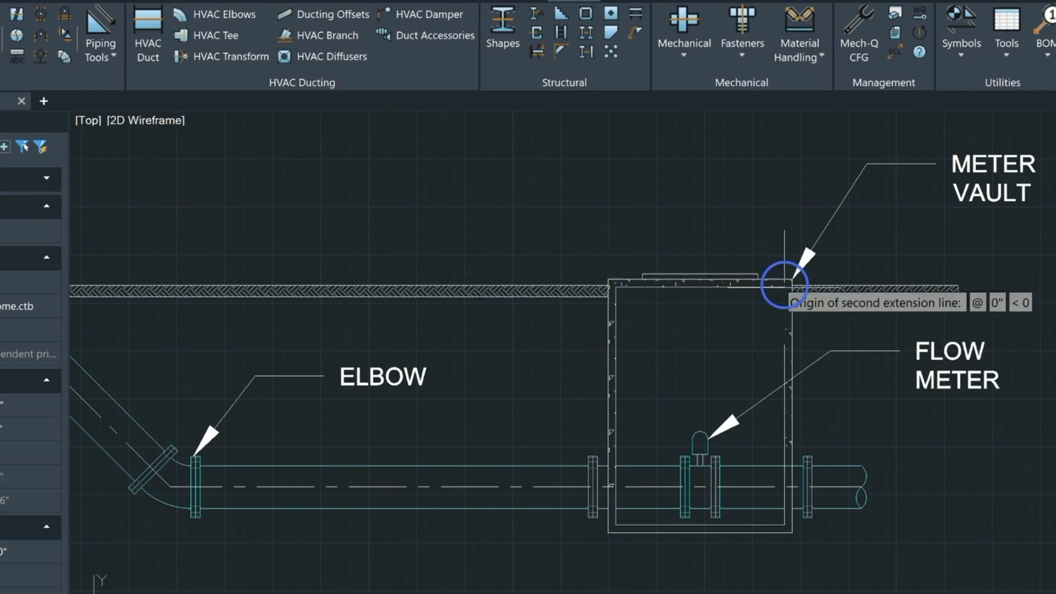
{"action": "left_click", "coordinate": [784, 286]}
{"action": "left_click", "coordinate": [720, 330]}
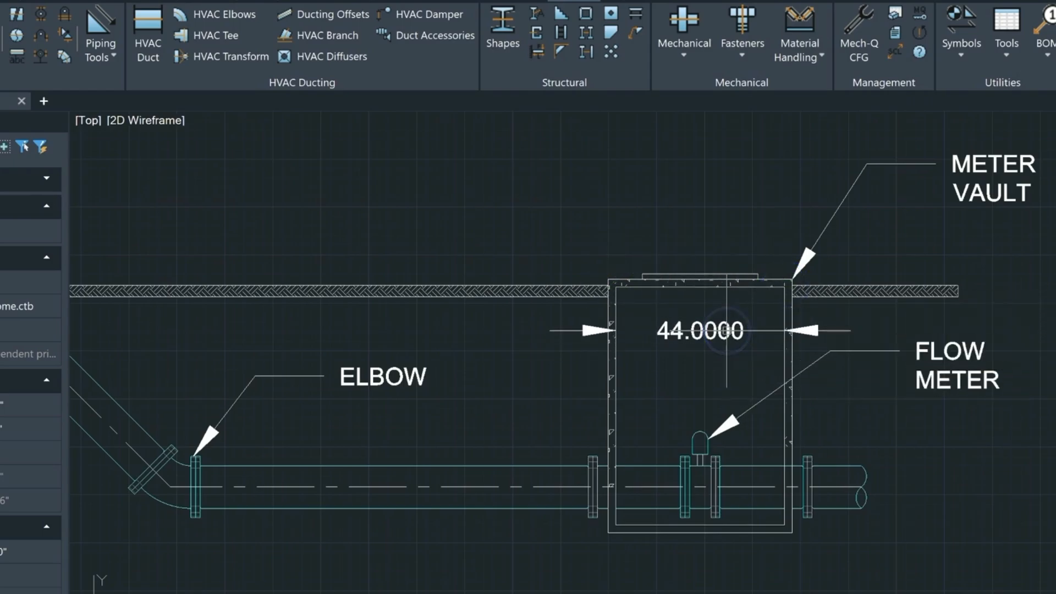
- Change the first arrowhead of the meter vault's width dimension to Architectural tick
{"action": "left_click", "coordinate": [695, 330]}
{"action": "left_click", "coordinate": [22, 544]}
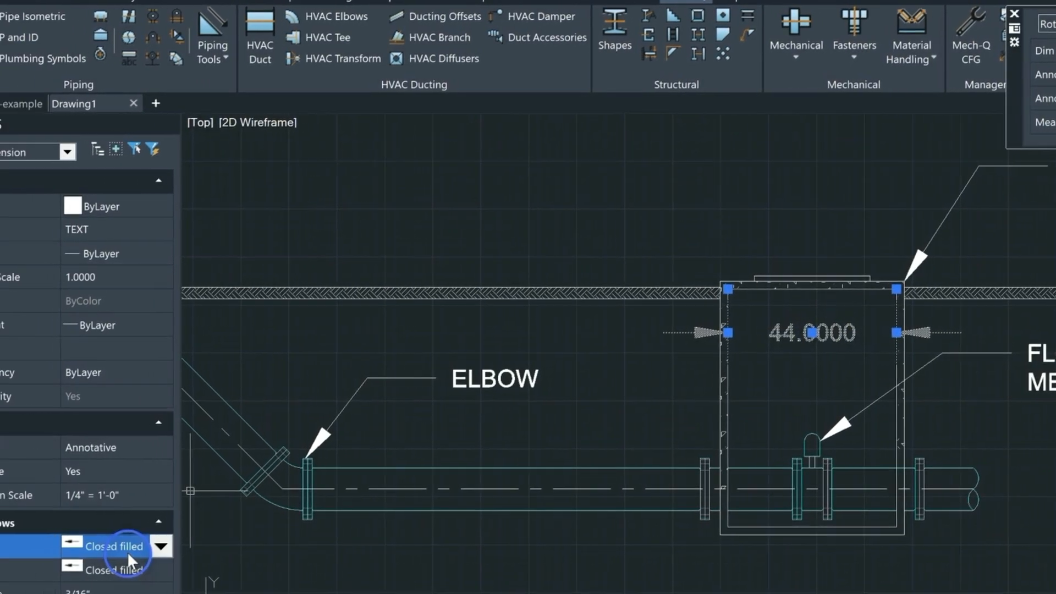
{"action": "left_click", "coordinate": [52, 550]}
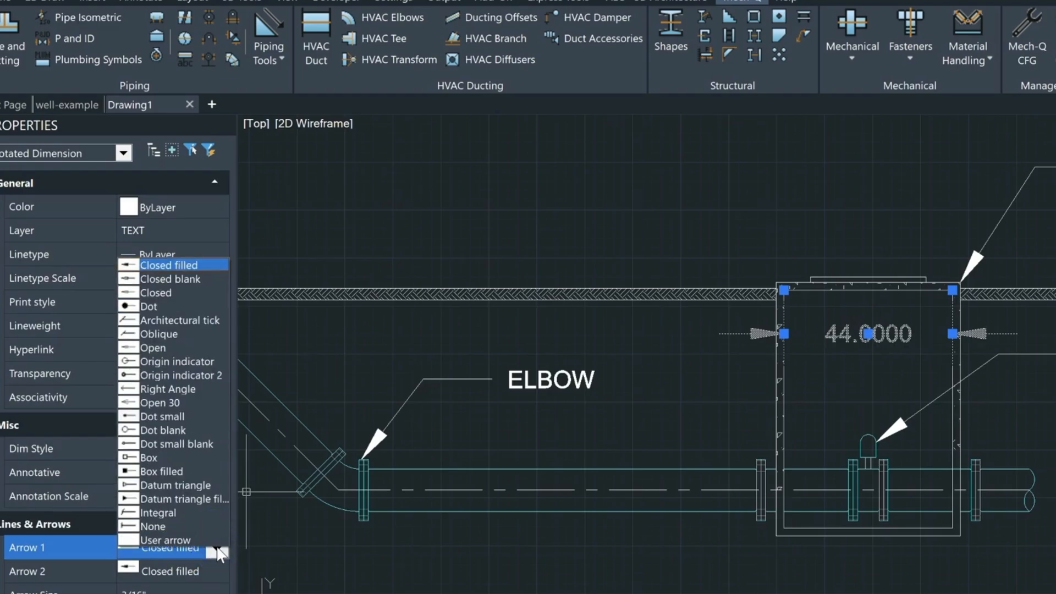
{"action": "left_click", "coordinate": [194, 321]}
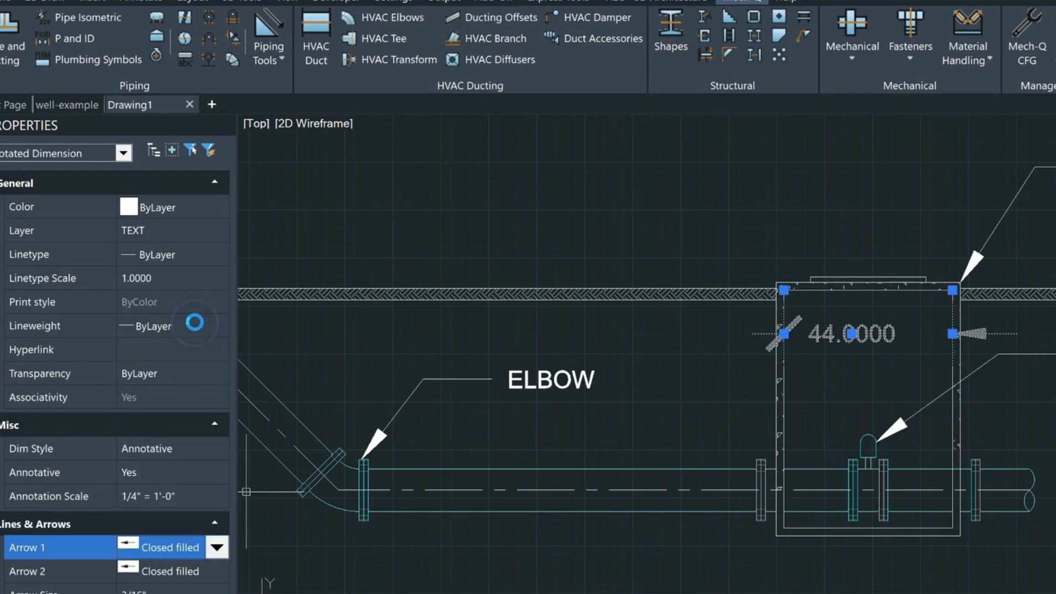
- Change the second arrowhead of the meter vault's width dimension to Architectural tick
{"action": "left_click", "coordinate": [208, 572]}
{"action": "left_click", "coordinate": [217, 571]}
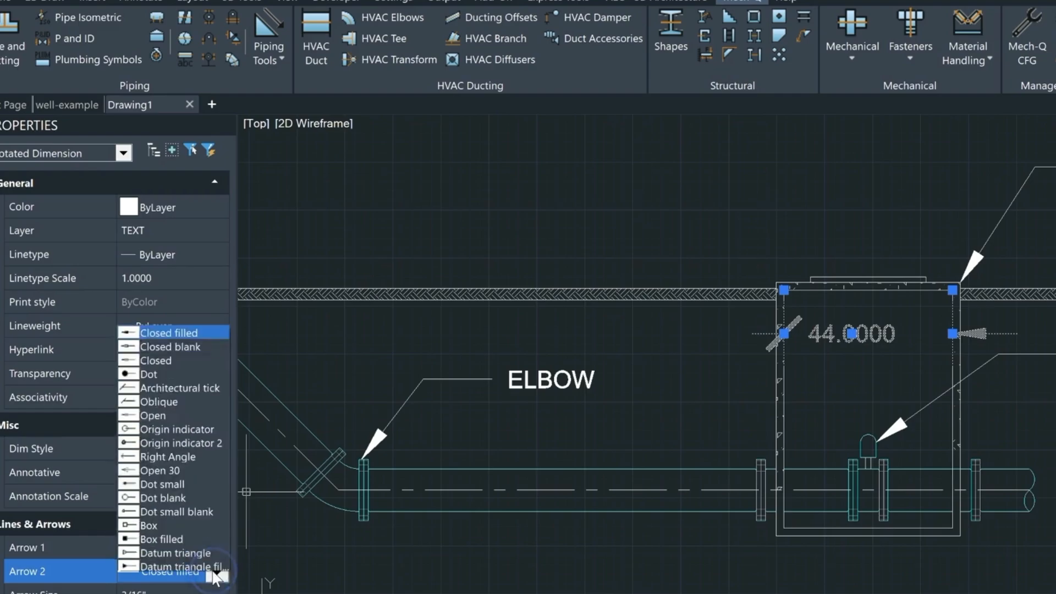
{"action": "left_click", "coordinate": [165, 387]}
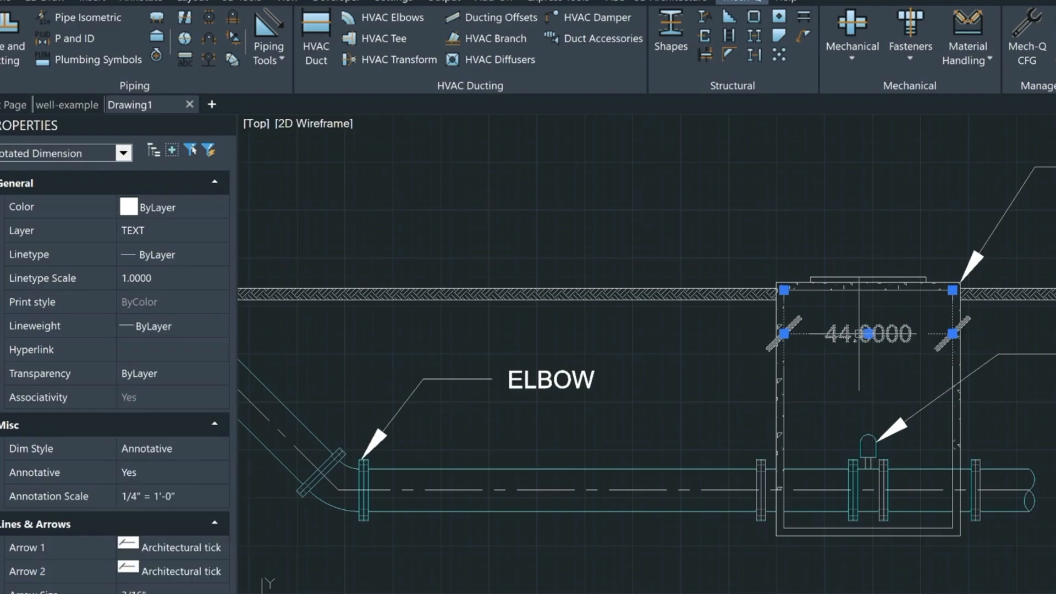
- Override the meter vault's width dimension text with 4' followed by the Diameter symbol, and finish editing
{"action": "left_click", "coordinate": [860, 334]}
{"action": "double_click", "coordinate": [860, 333]}
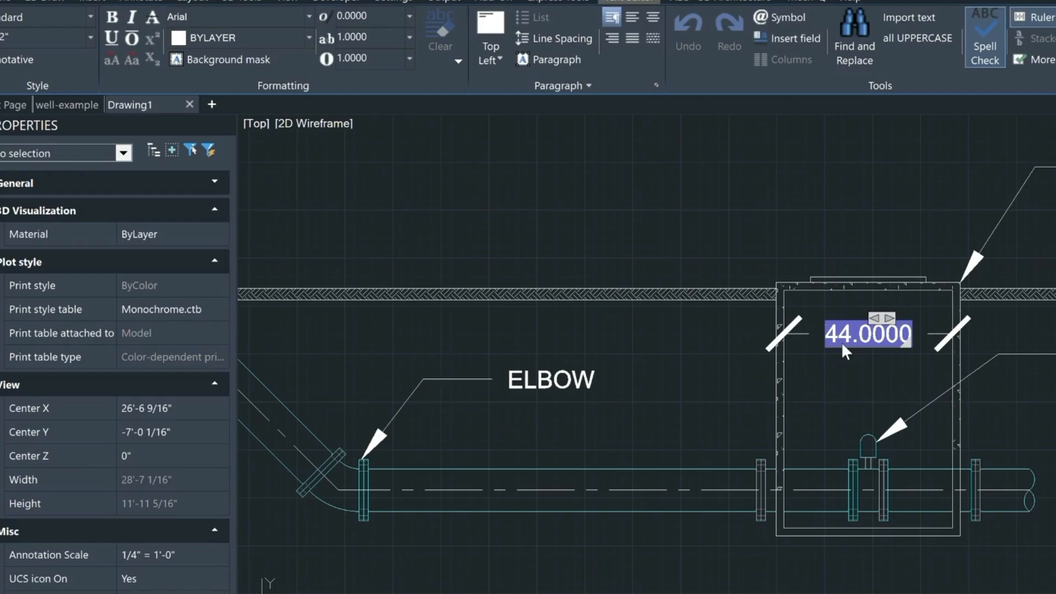
{"action": "type", "text": "4"}
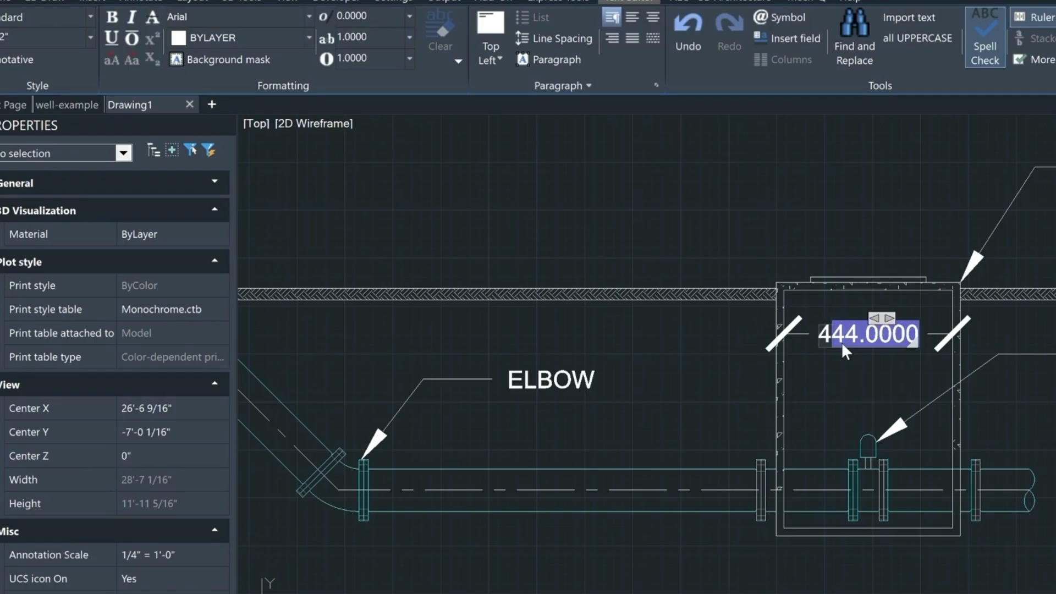
{"action": "type", "text": "'"}
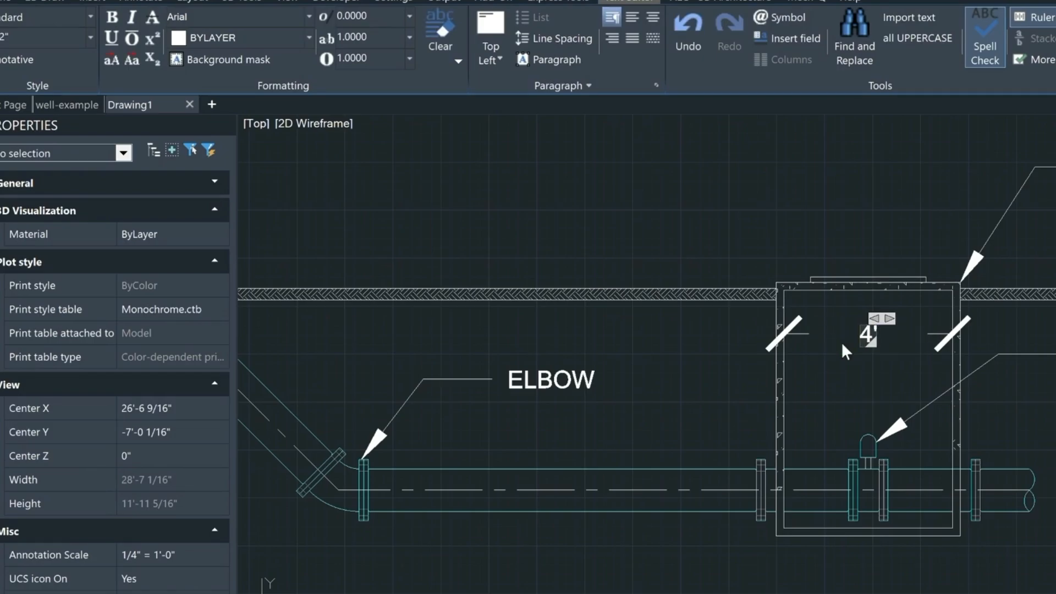
{"action": "right_click", "coordinate": [884, 333]}
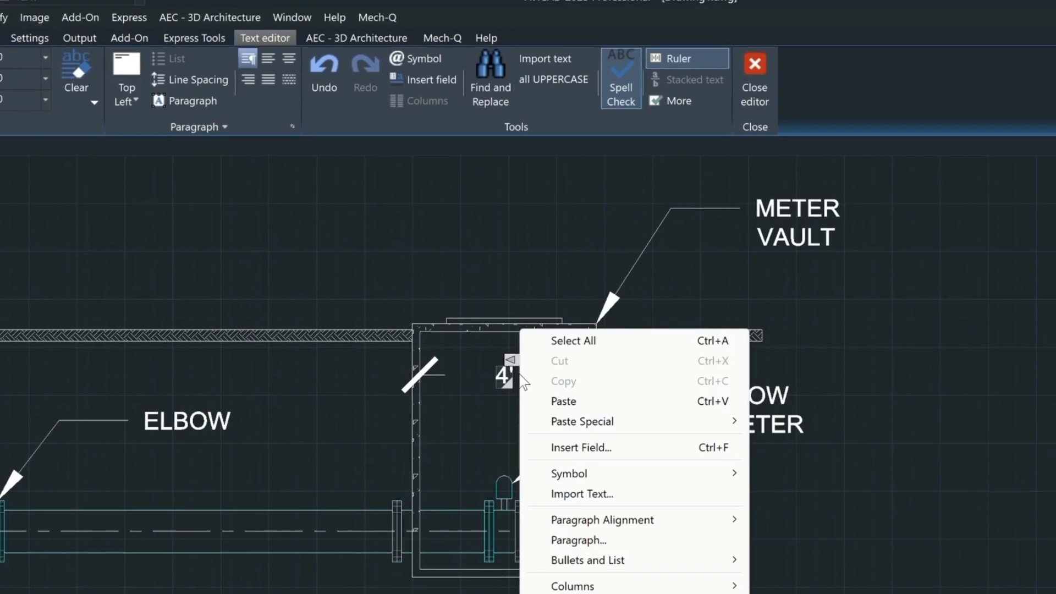
{"action": "mouse_move", "coordinate": [608, 477]}
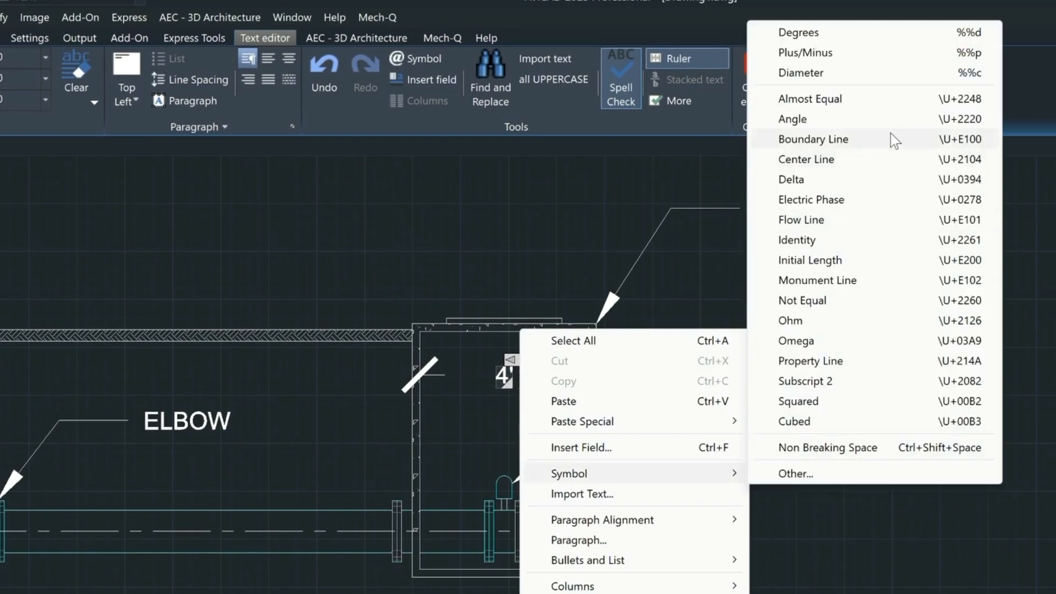
{"action": "left_click", "coordinate": [899, 73]}
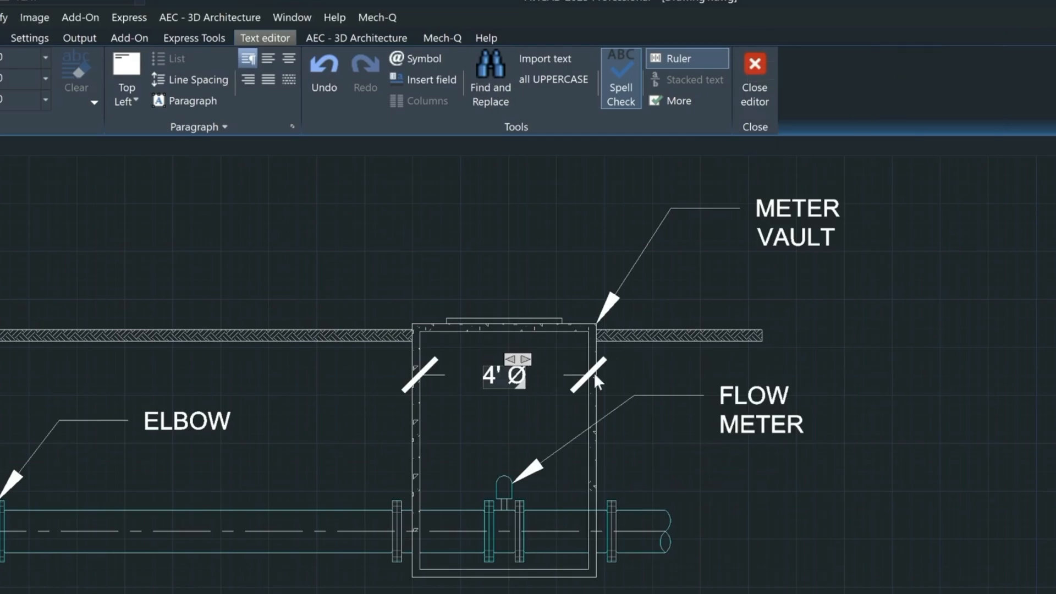
{"action": "left_click", "coordinate": [528, 424]}
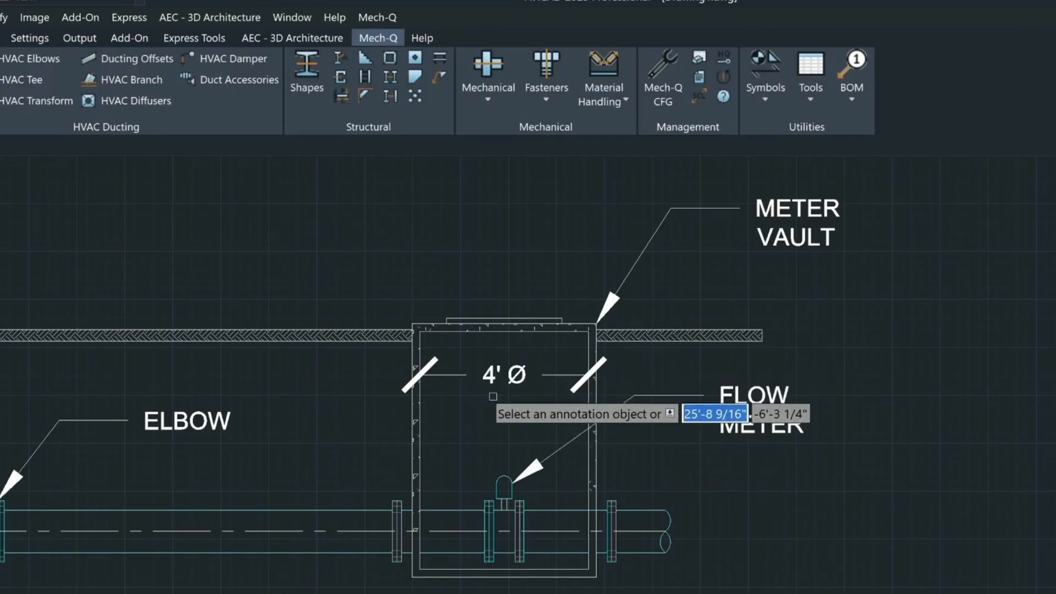
{"action": "key", "text": "Escape"}
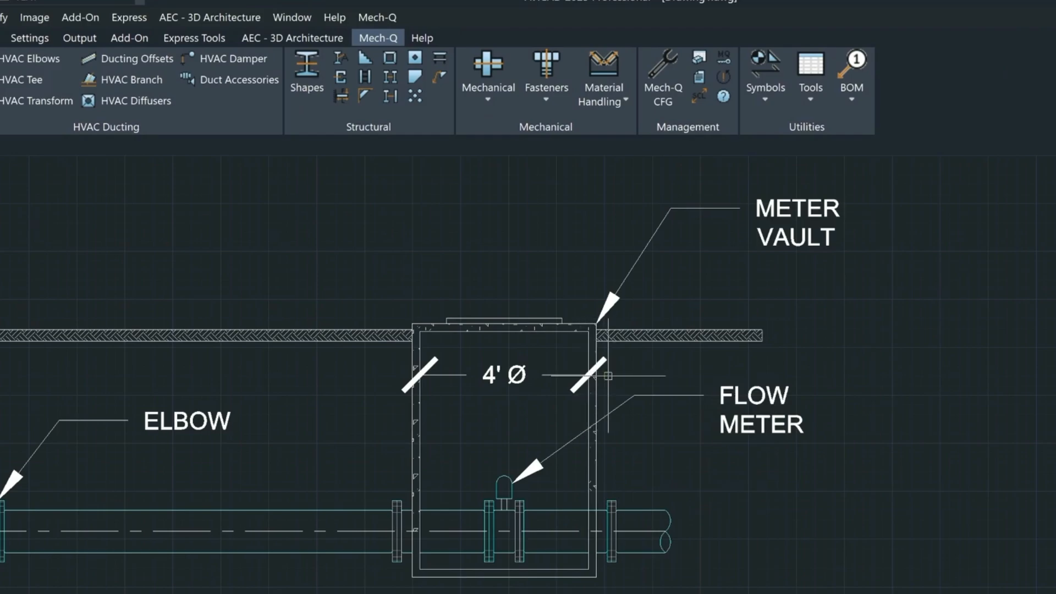
{"action": "left_click", "coordinate": [560, 376]}
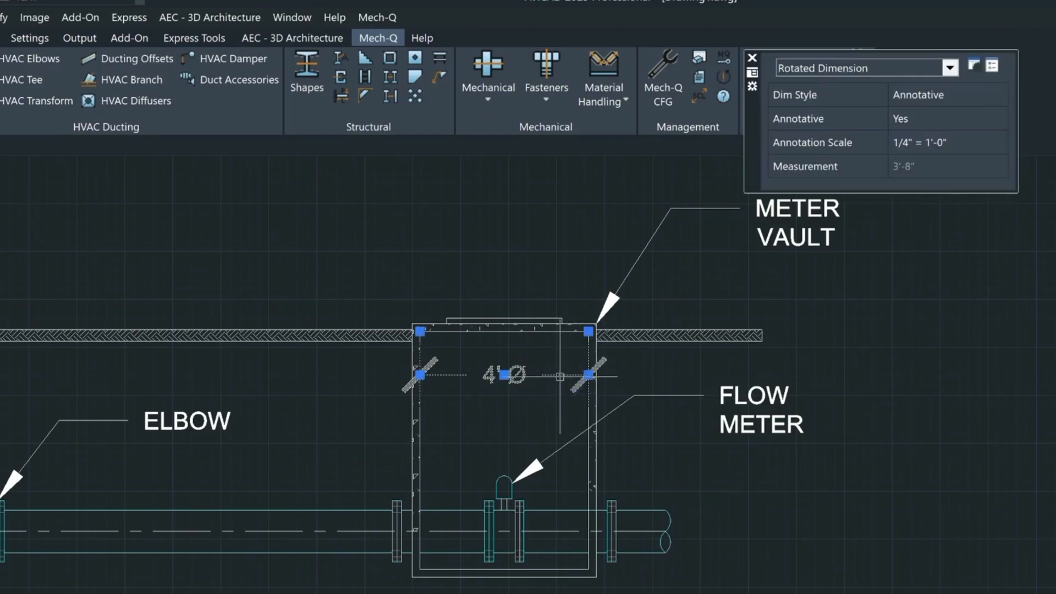
{"action": "key", "text": "Escape"}
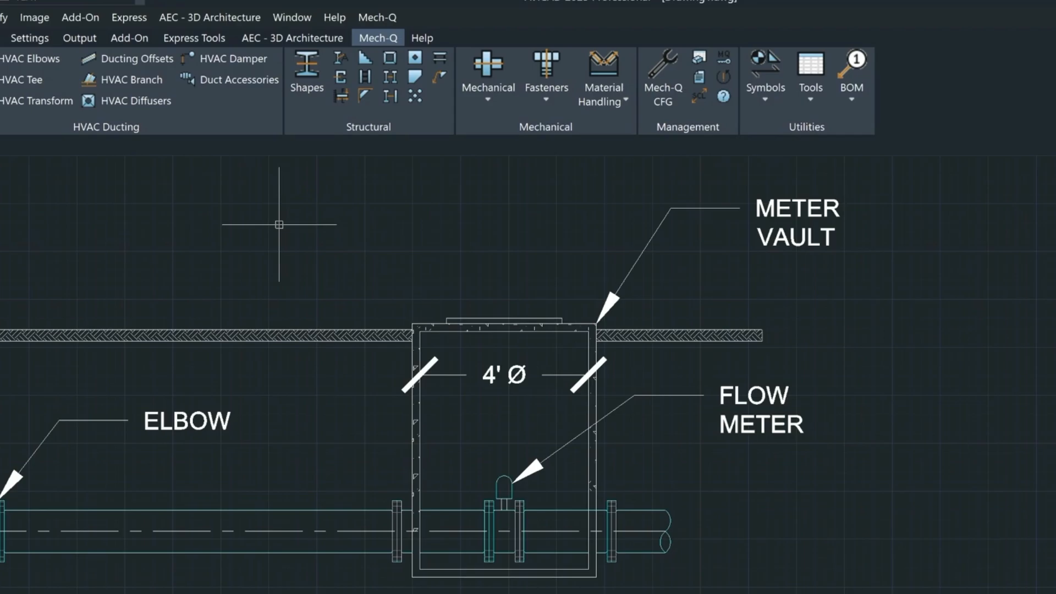
- Modify the Annotative dimension style so its dimension lines extend .09375 beyond the tick marks
{"action": "type", "text": "d"}
{"action": "key", "text": "Return"}
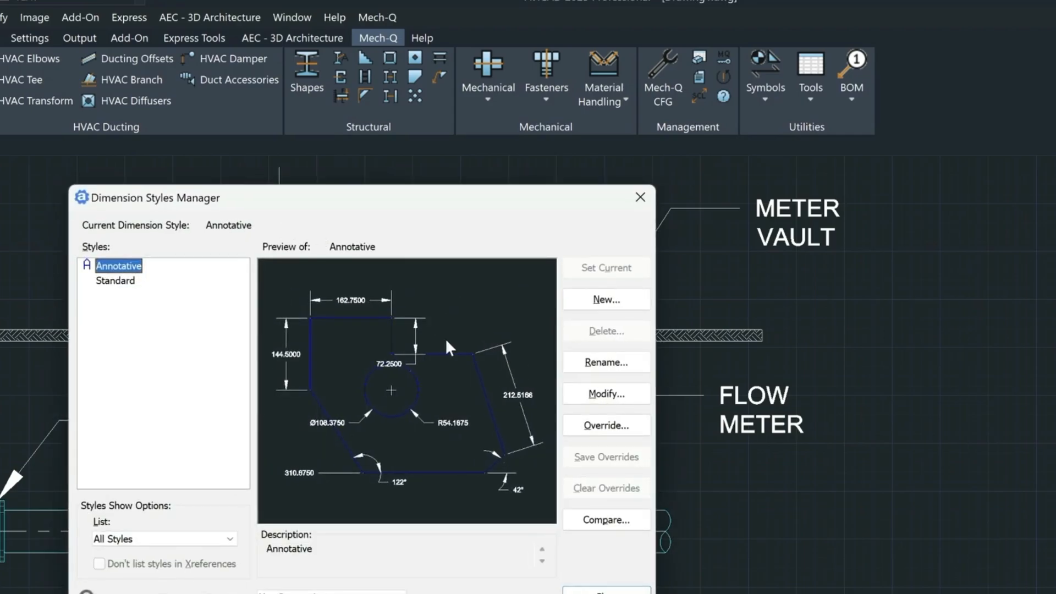
{"action": "left_click", "coordinate": [618, 392]}
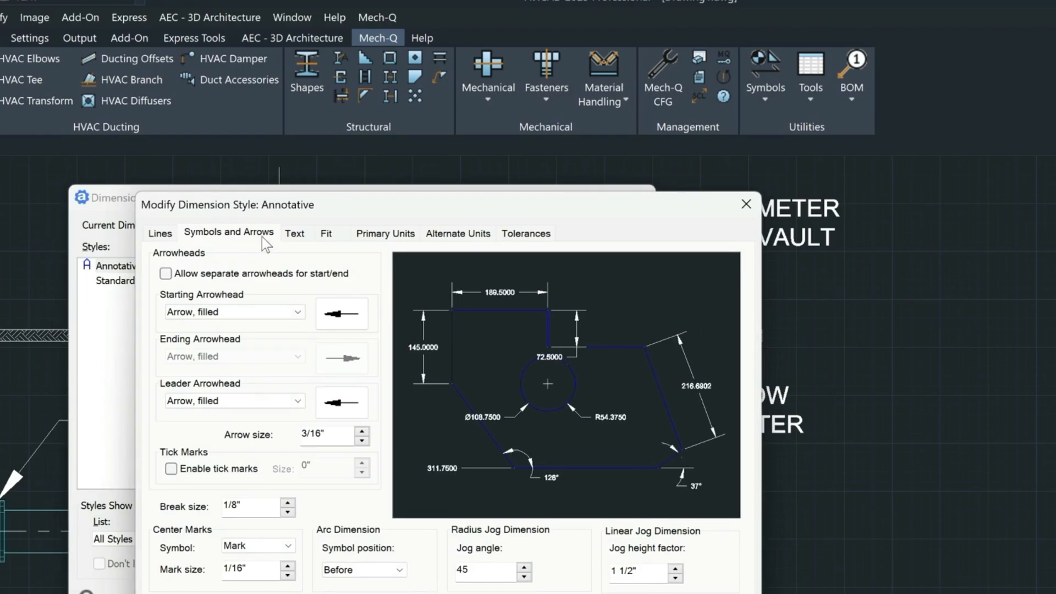
{"action": "left_click", "coordinate": [160, 233]}
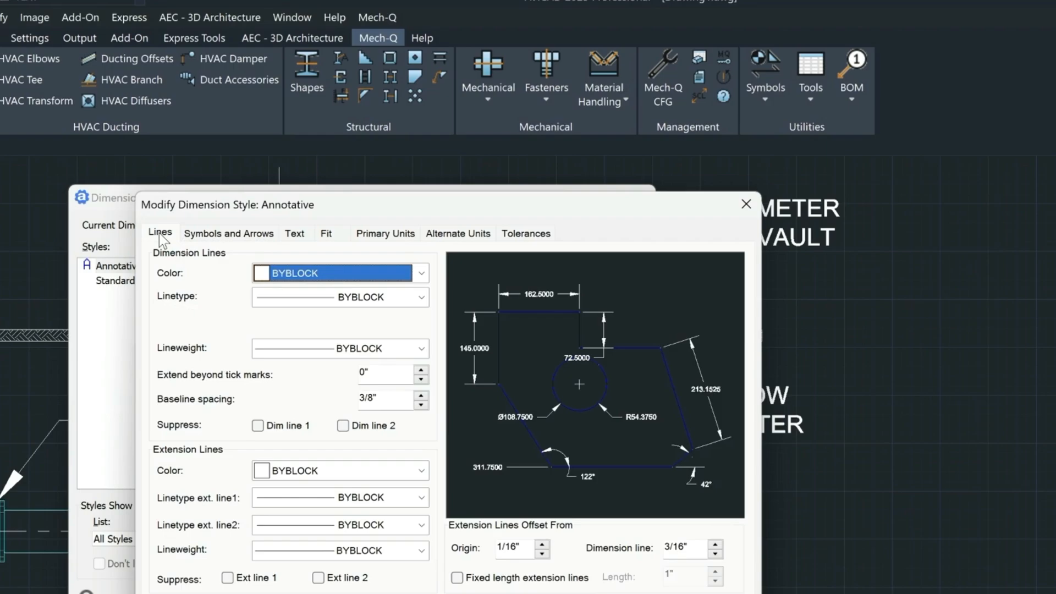
{"action": "left_click", "coordinate": [384, 373]}
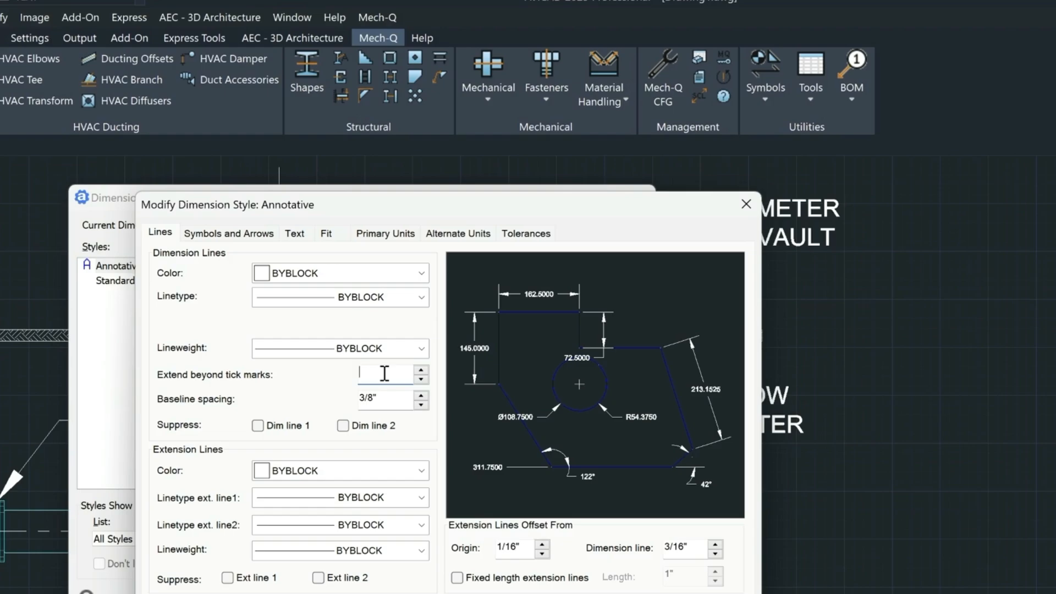
{"action": "type", "text": "09375"}
{"action": "left_click", "coordinate": [361, 373]}
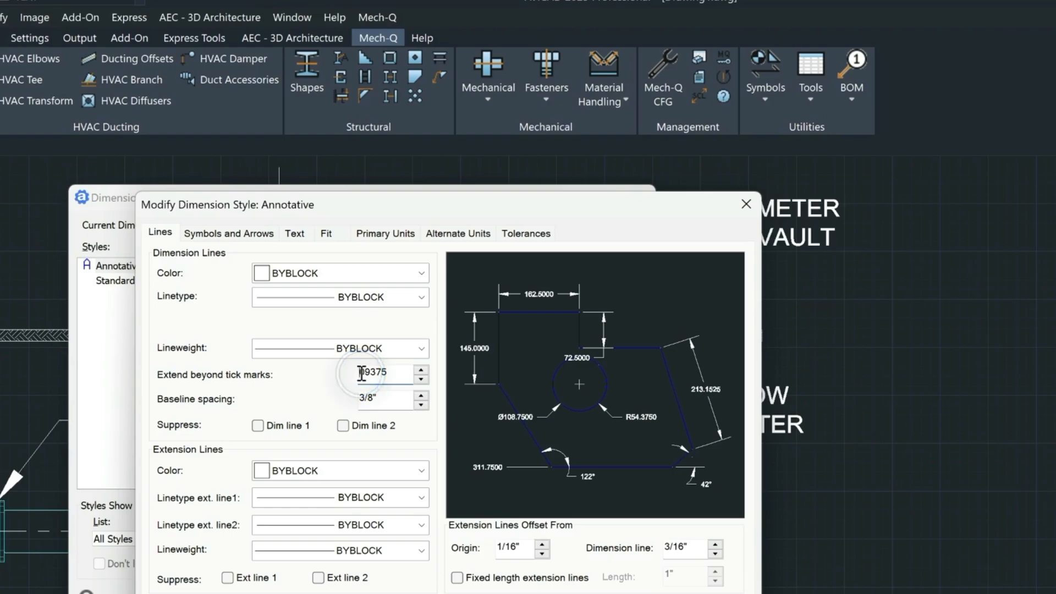
{"action": "type", "text": "."}
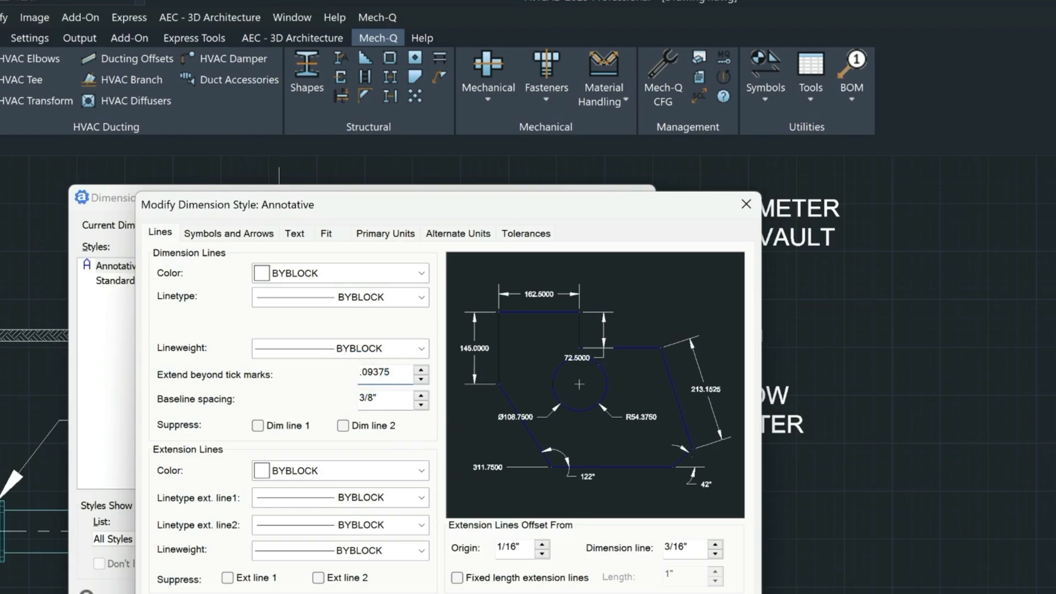
- Set the arrow size of the Annotative dimension style to .09375, save the style and leave the style manager
{"action": "left_click", "coordinate": [227, 230]}
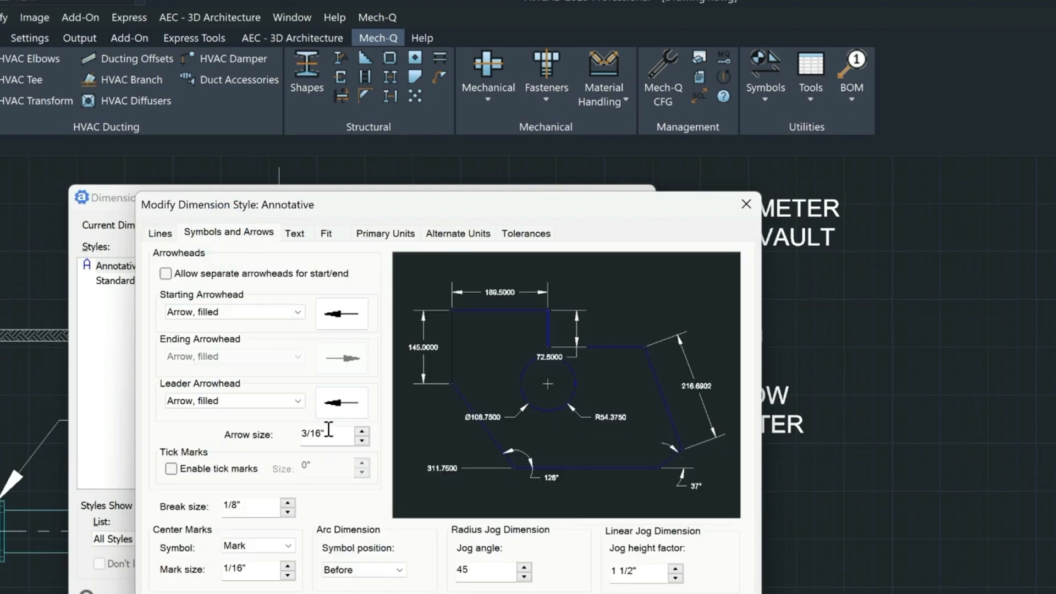
{"action": "left_click_drag", "start_coordinate": [331, 432], "coordinate": [277, 430]}
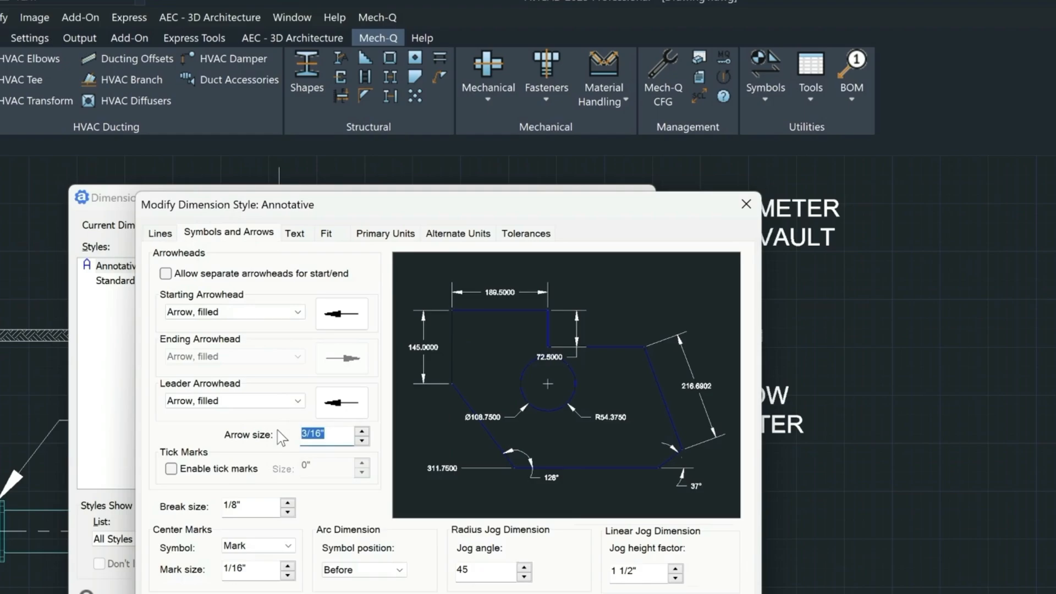
{"action": "type", "text": ".09375"}
{"action": "key", "text": "Return"}
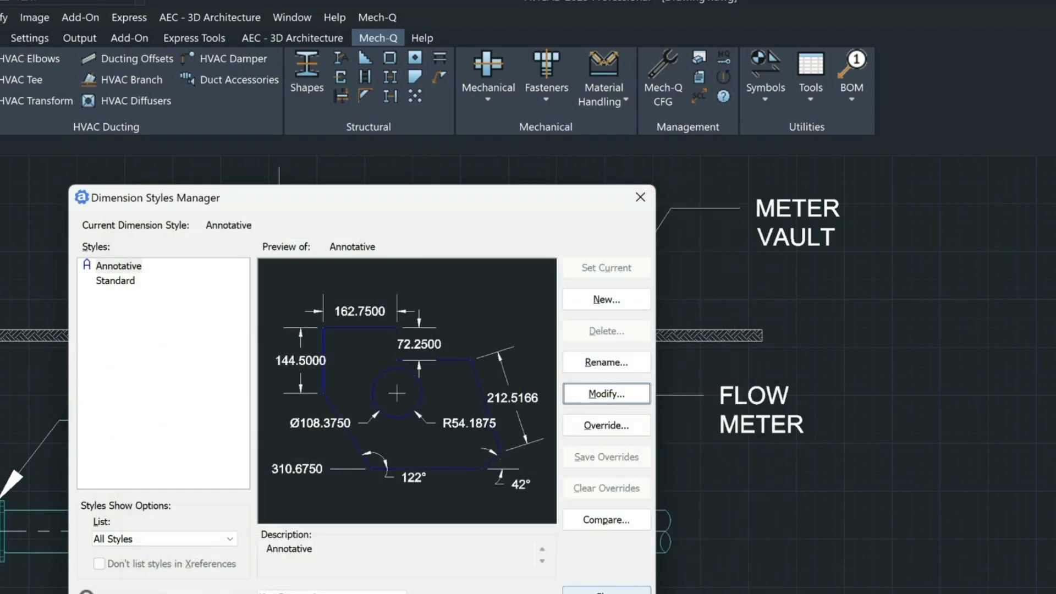
{"action": "left_click", "coordinate": [606, 590]}
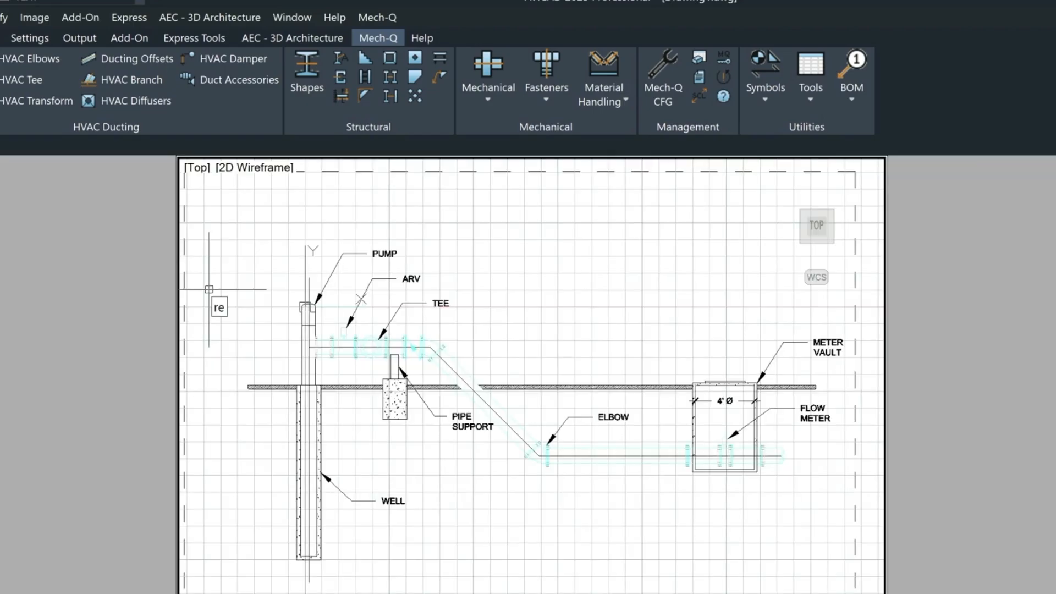
- Leave the layout viewport for paper space and draw a rectangular sheet border just inside the dashed printable margin, adjusting its lower edge
{"action": "type", "text": "rec"}
{"action": "key", "text": "Return"}
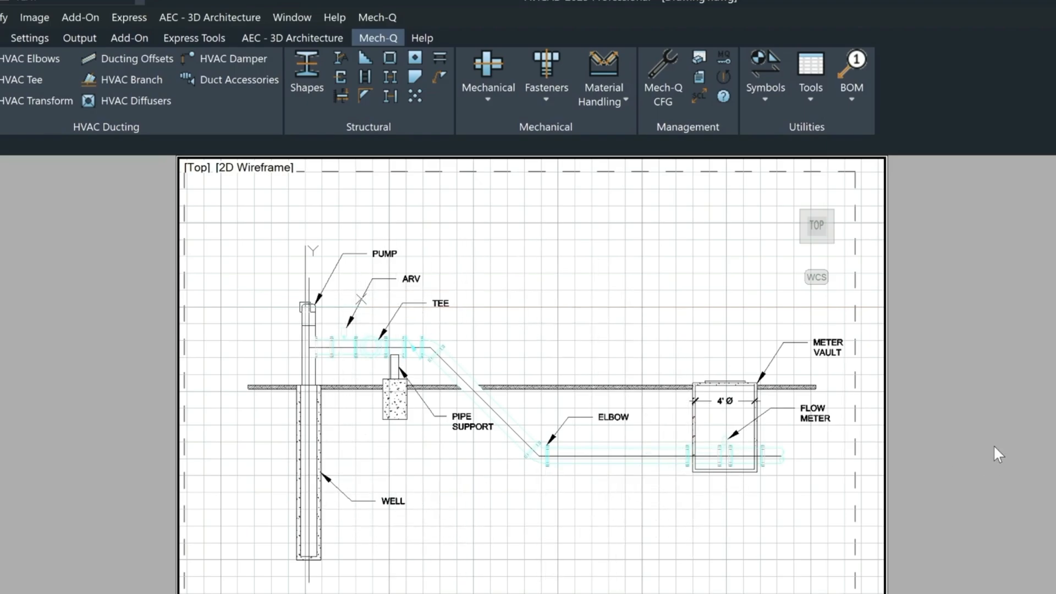
{"action": "double_click", "coordinate": [1007, 425]}
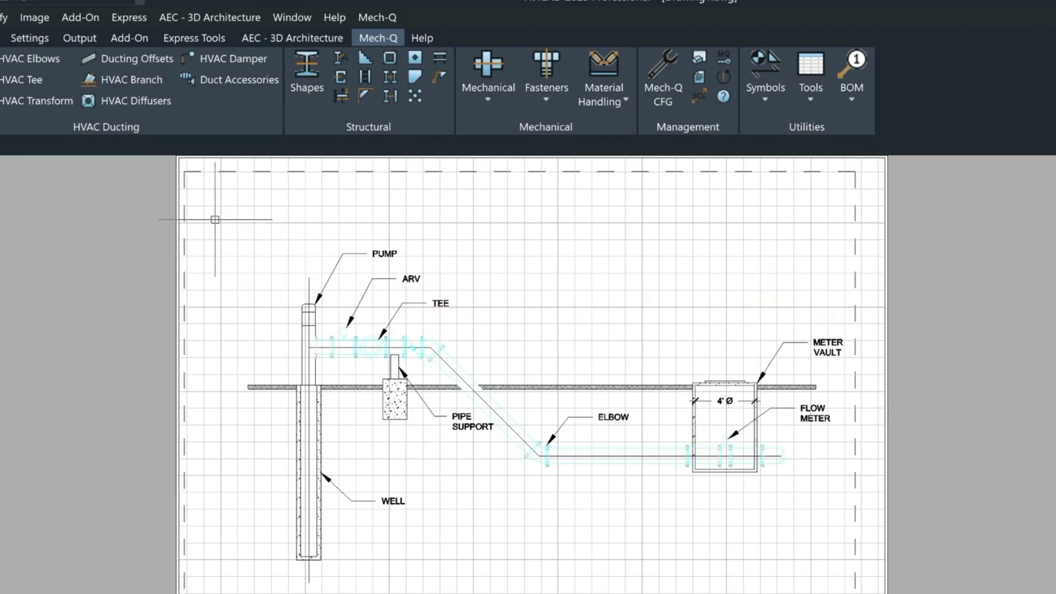
{"action": "type", "text": "rec"}
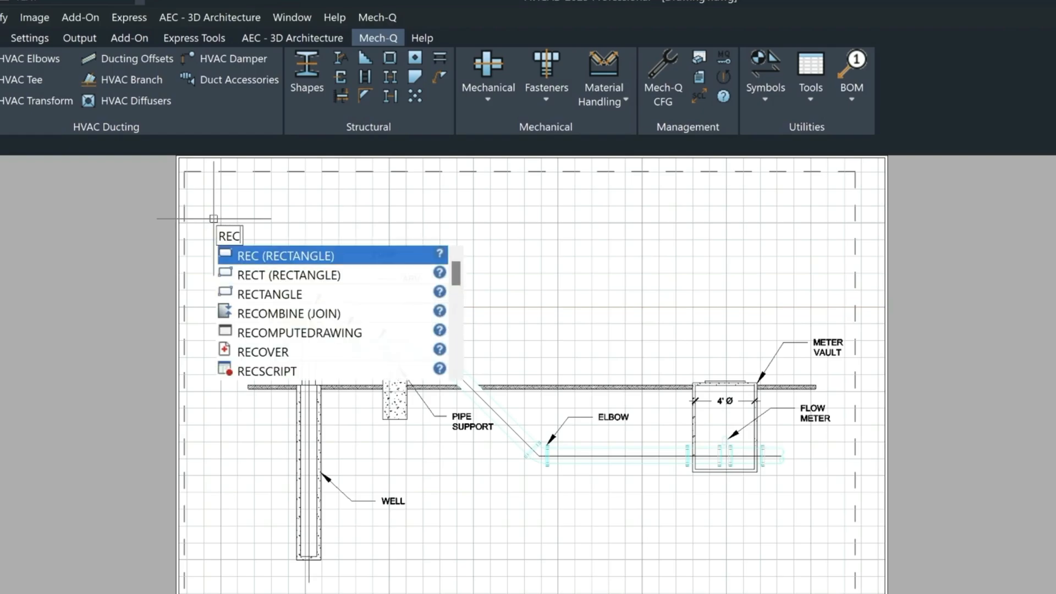
{"action": "key", "text": "Return"}
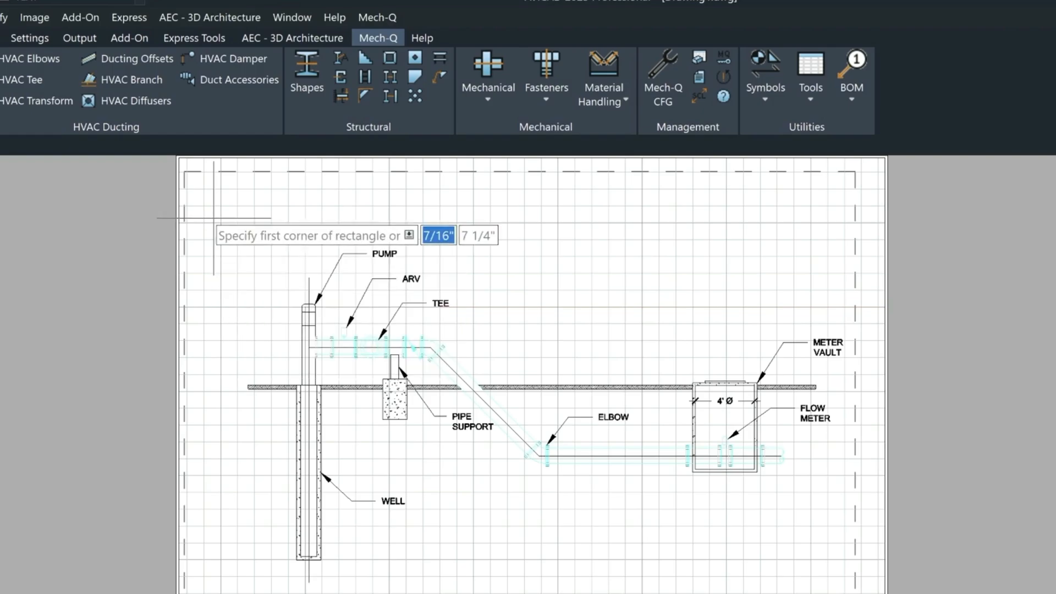
{"action": "left_click", "coordinate": [192, 177]}
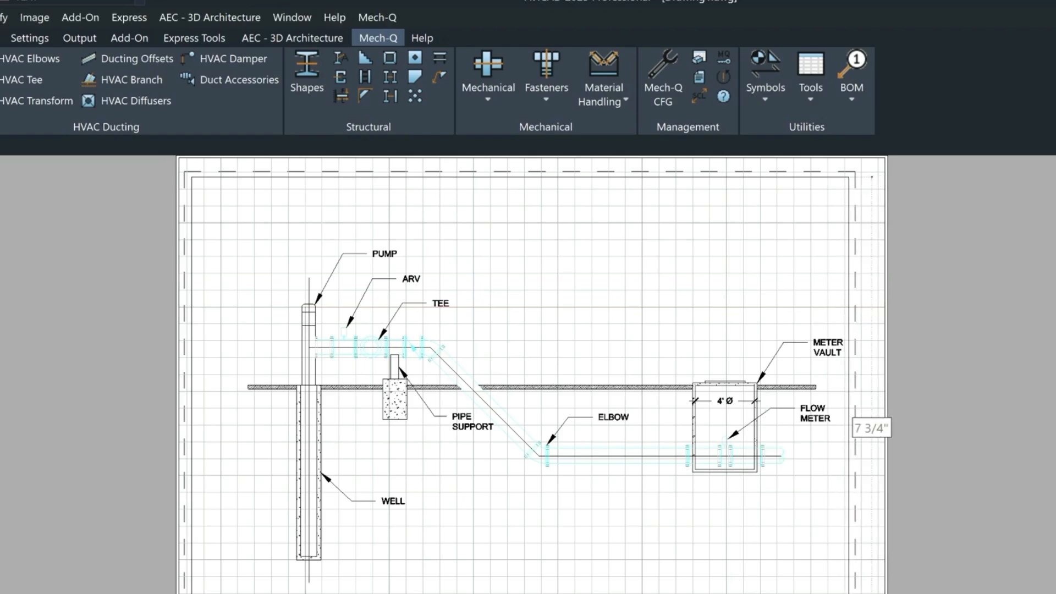
{"action": "left_click", "coordinate": [838, 593]}
{"action": "left_click", "coordinate": [515, 593]}
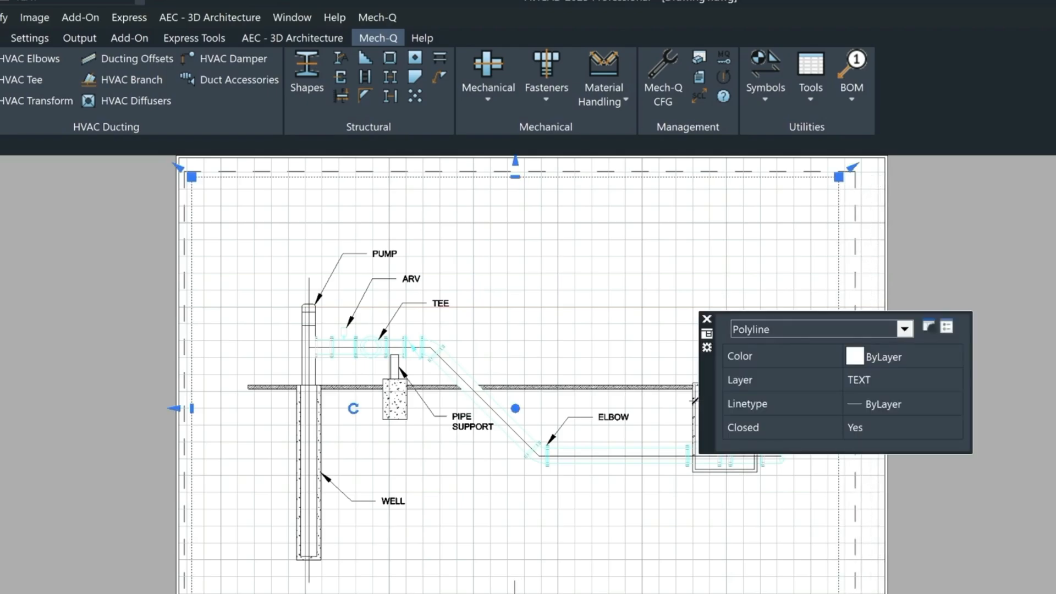
{"action": "key", "text": "Escape"}
{"action": "left_click", "coordinate": [537, 593]}
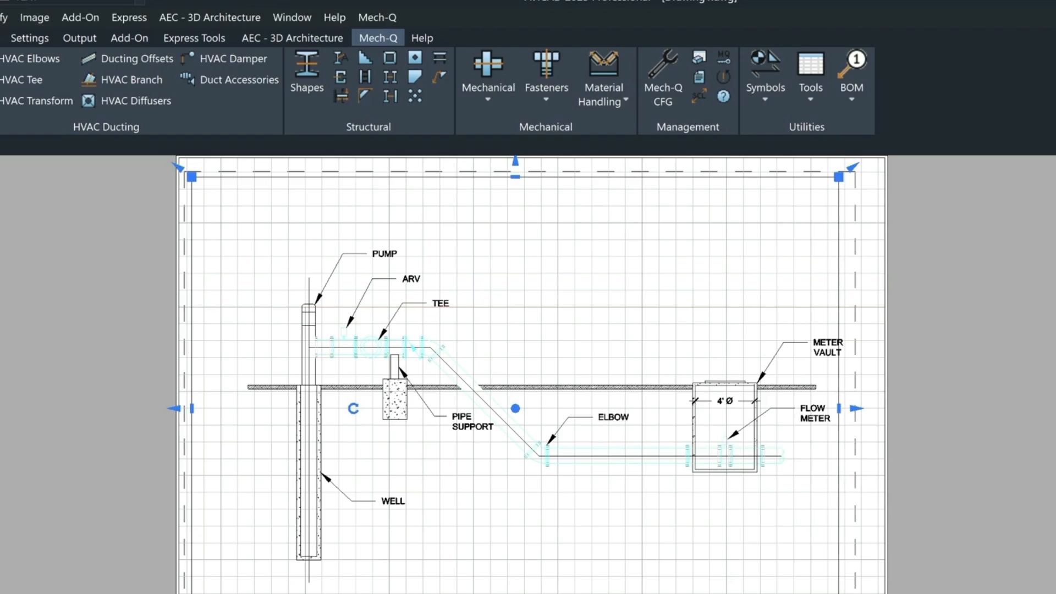
{"action": "key", "text": "Escape"}
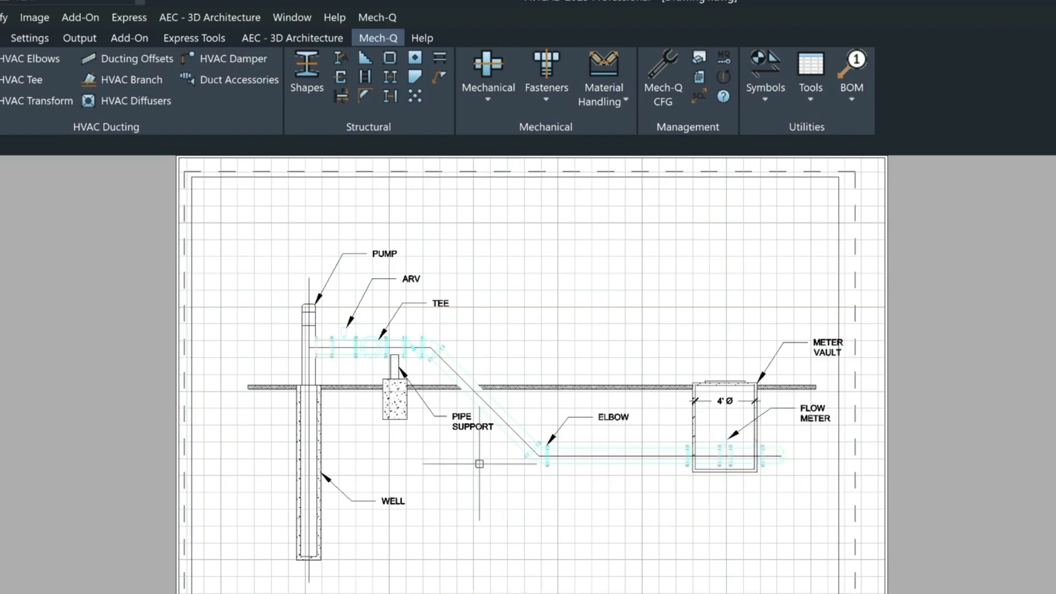
- Set the lineweight of the rectangular sheet border to 0.70 mm and turn on lineweight display in Layout1
{"action": "left_click", "coordinate": [483, 177]}
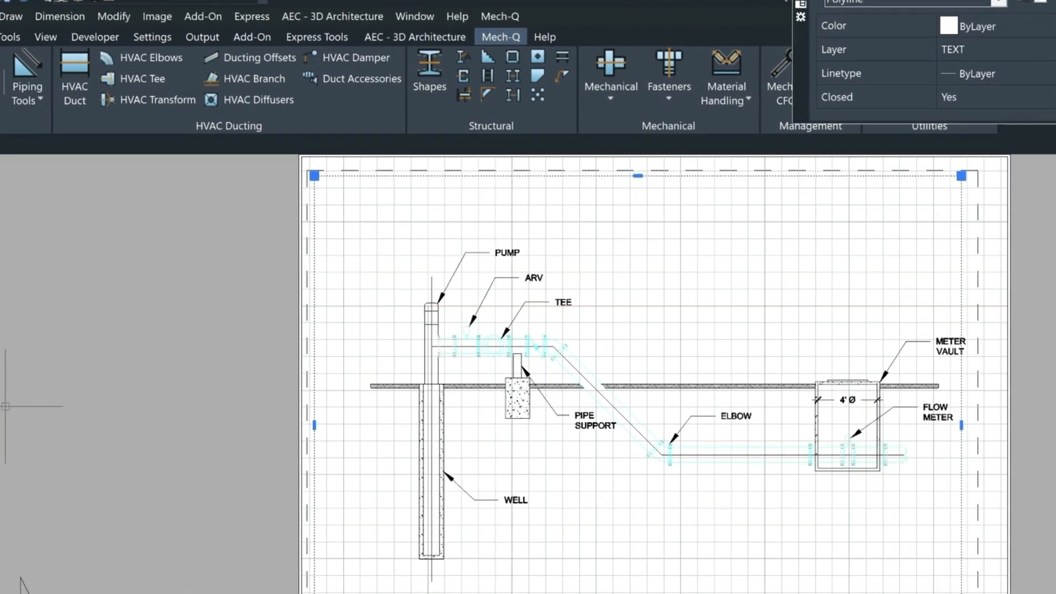
{"action": "left_click", "coordinate": [179, 362]}
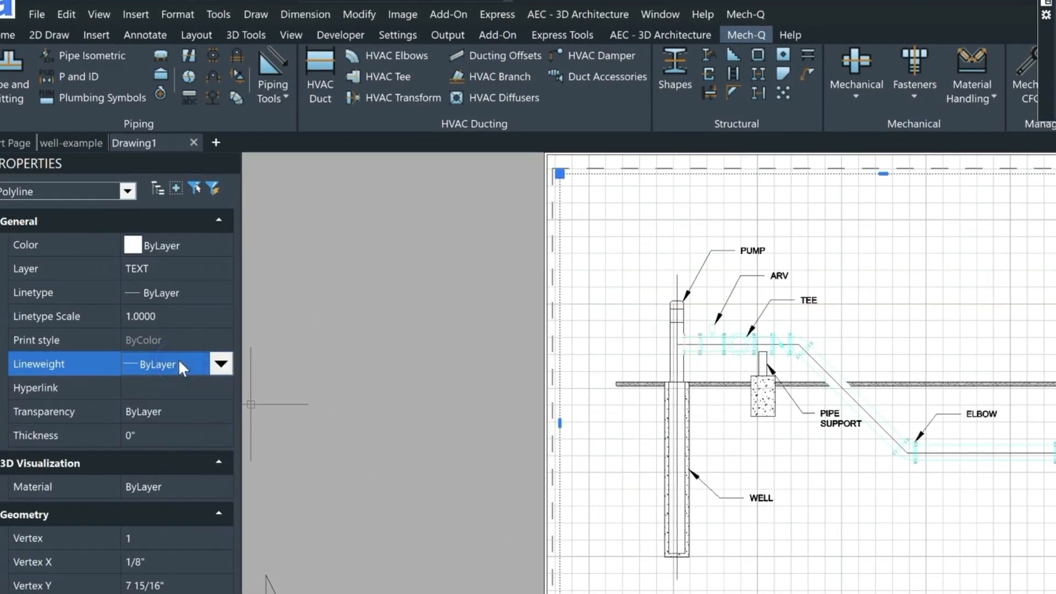
{"action": "left_click", "coordinate": [220, 364]}
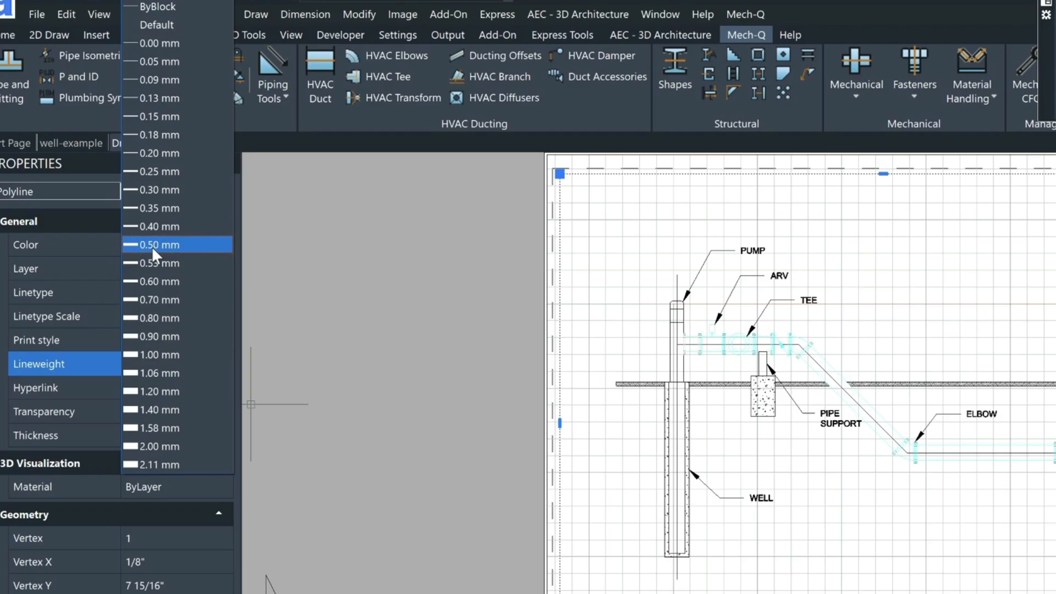
{"action": "left_click", "coordinate": [148, 299]}
{"action": "key", "text": "Escape"}
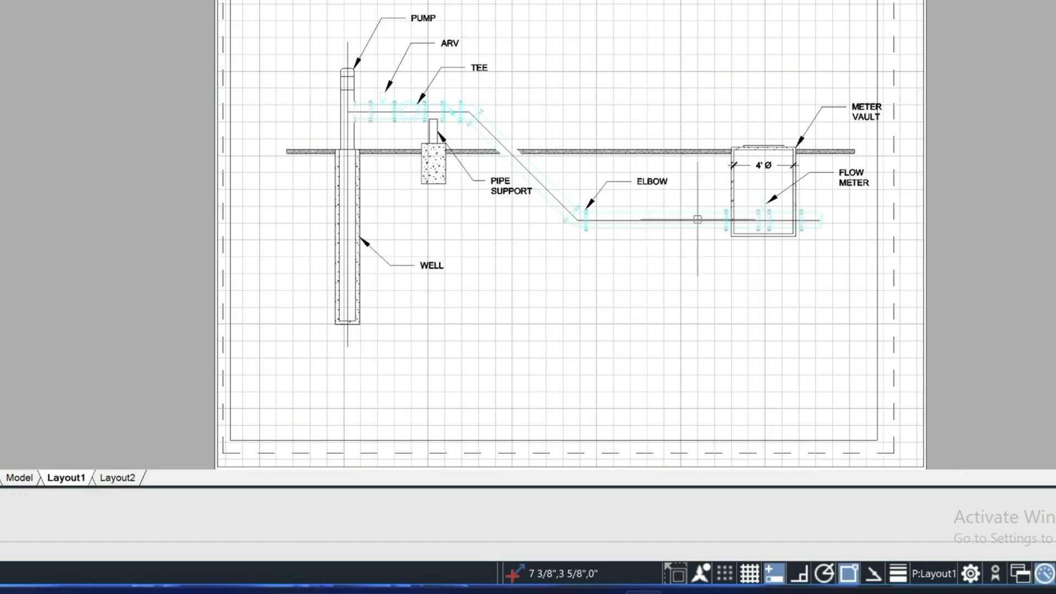
{"action": "left_click", "coordinate": [901, 576]}
{"action": "left_click", "coordinate": [898, 574]}
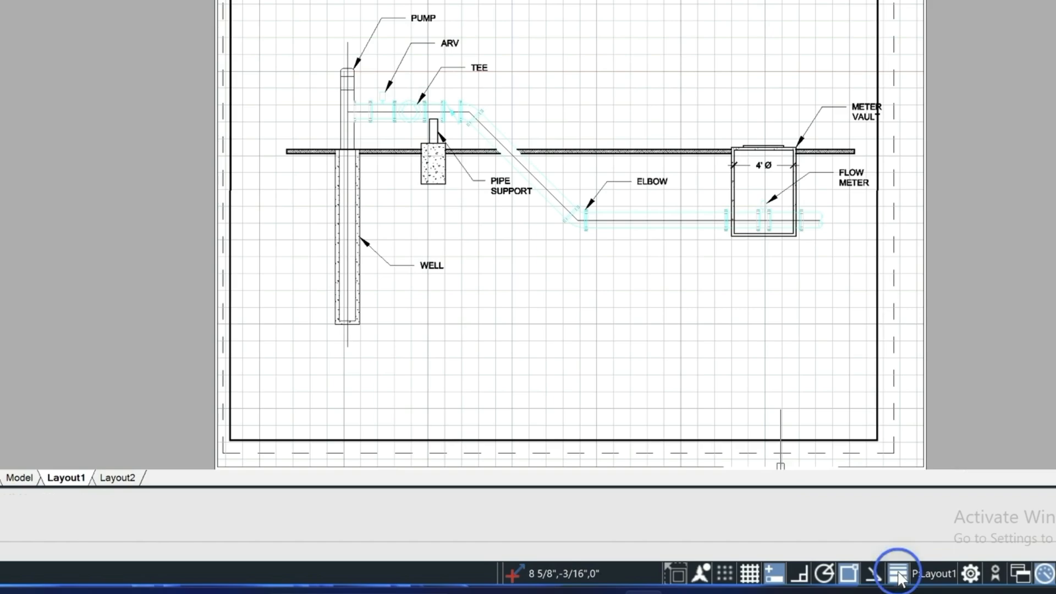
- Stretch the right edge of the sheet border outward to sit just inside the dashed printable margin, with lineweight display on
{"action": "left_click", "coordinate": [898, 575]}
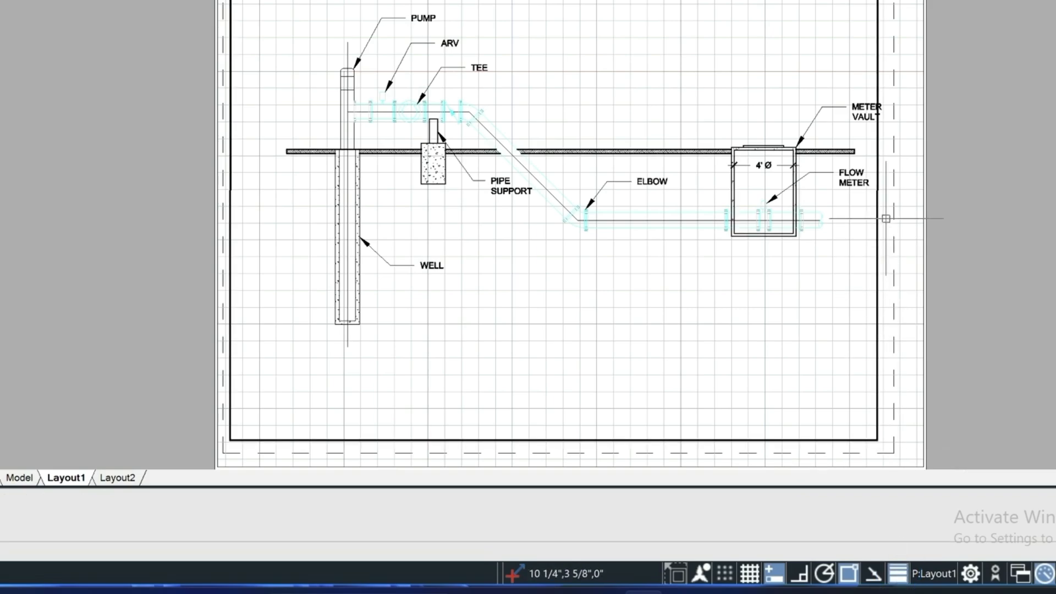
{"action": "left_click", "coordinate": [877, 195]}
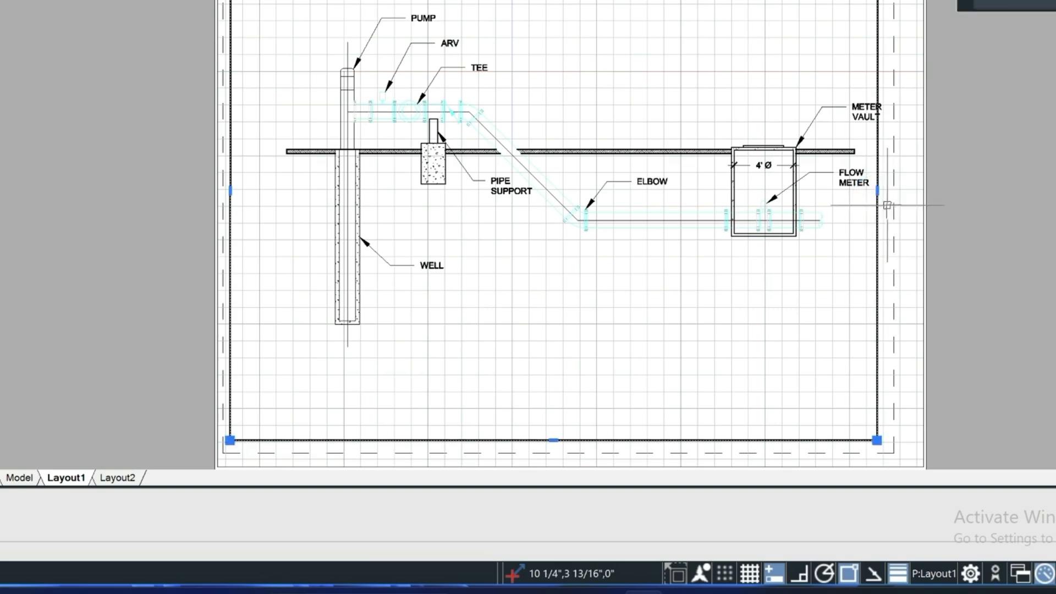
{"action": "left_click", "coordinate": [877, 191]}
{"action": "left_click", "coordinate": [886, 190]}
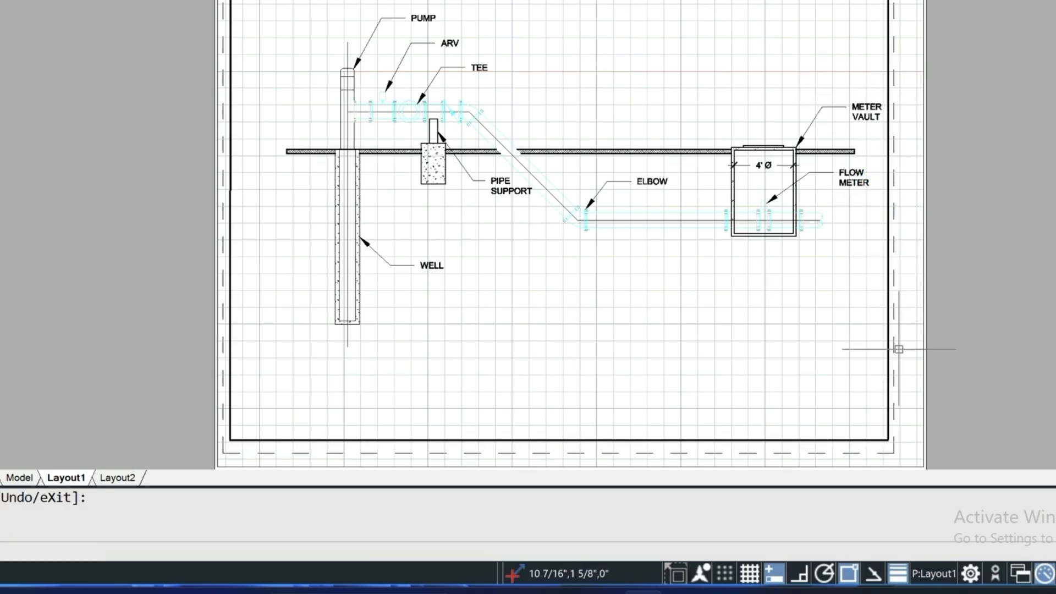
- Preview the Layout1 print on Letter paper in landscape at 1:1, and return to the layout without printing
{"action": "key", "text": "ctrl+p"}
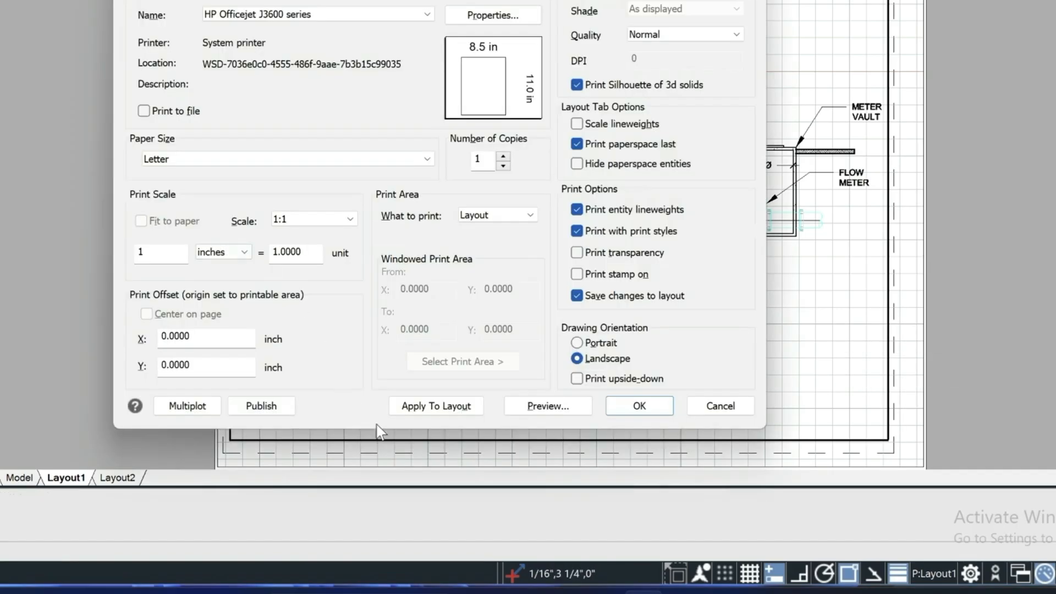
{"action": "left_click", "coordinate": [547, 406]}
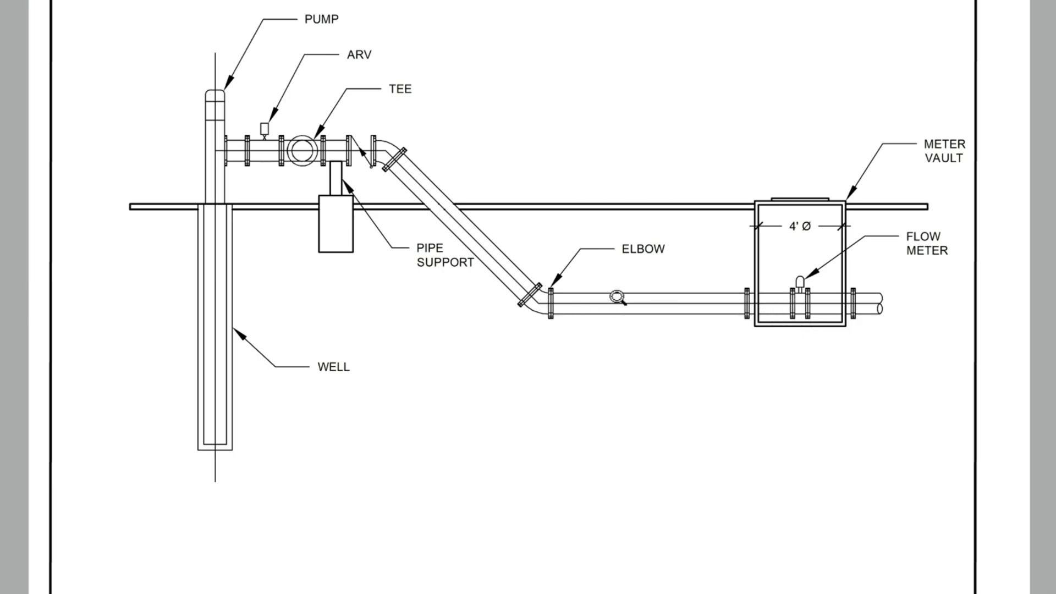
{"action": "key", "text": "Escape"}
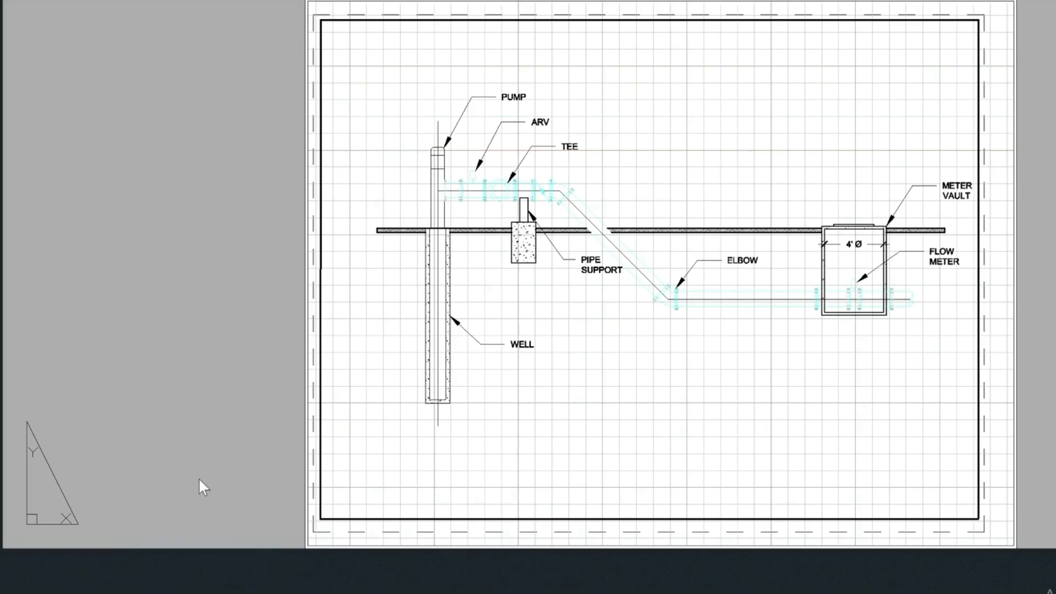
{"action": "key", "text": "Escape"}
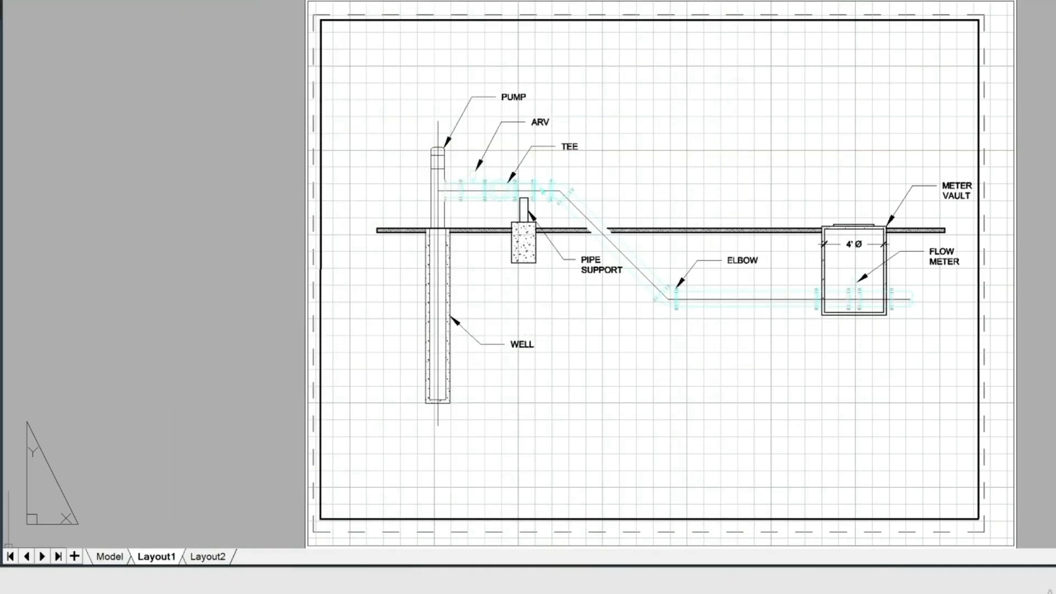
- Turn off the use of paper space units for linetype scaling from model space, and check the centerlines in Layout1
{"action": "left_click", "coordinate": [113, 557]}
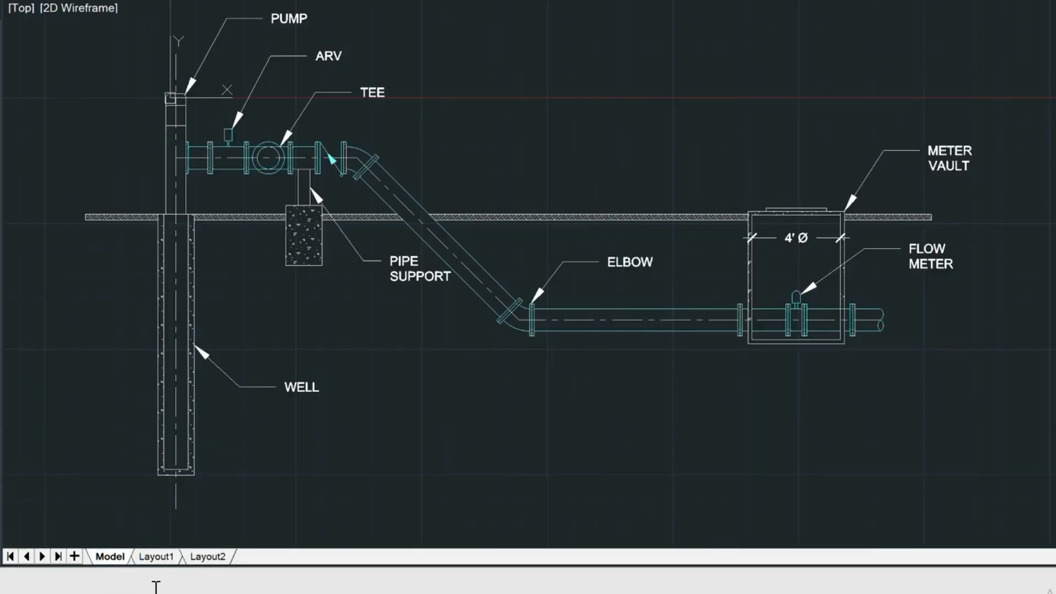
{"action": "type", "text": "L"}
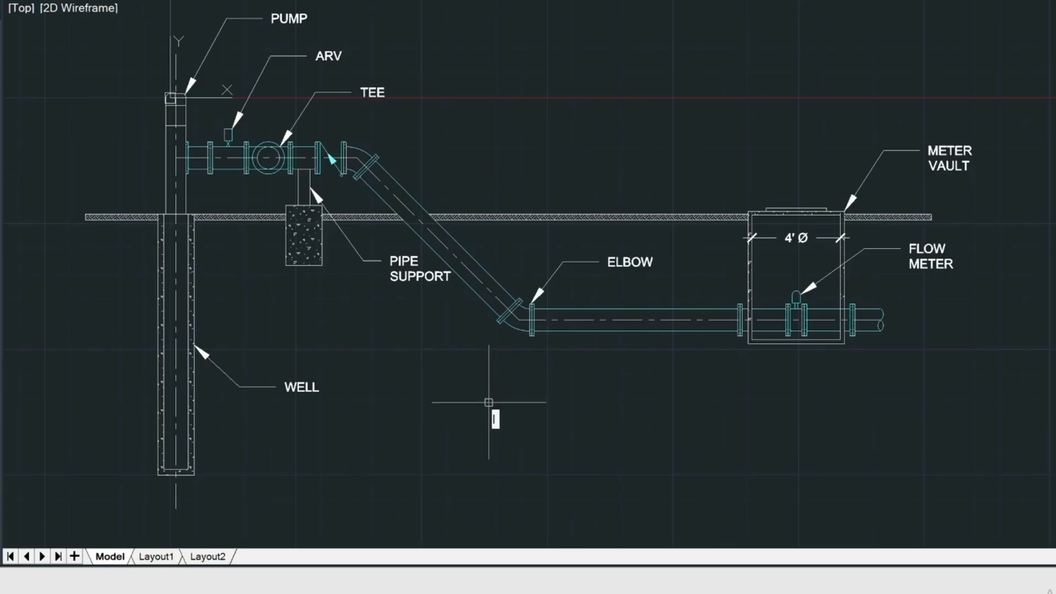
{"action": "type", "text": "T"}
{"action": "key", "text": "Return"}
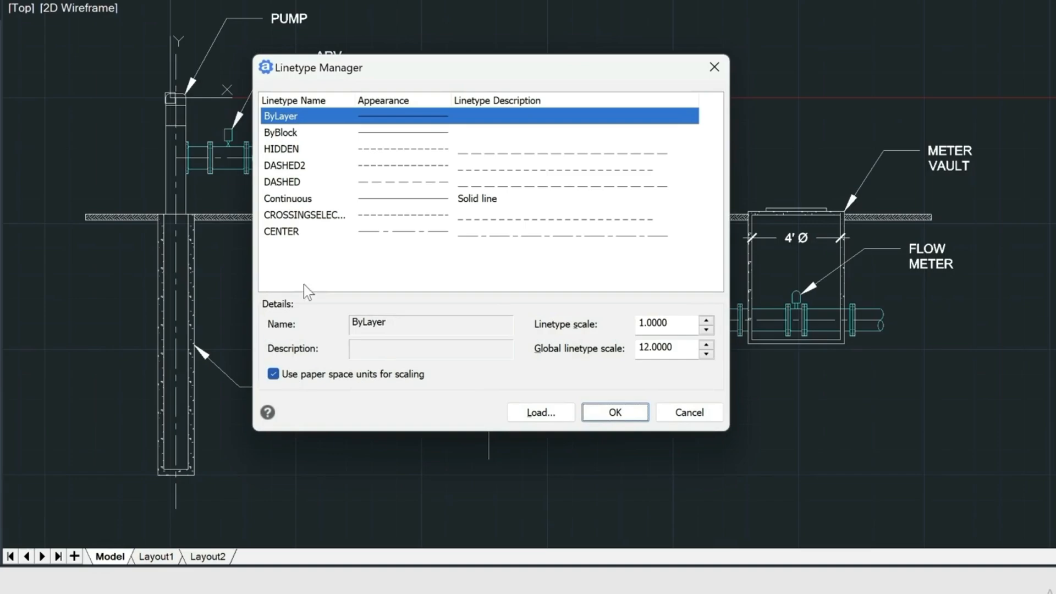
{"action": "left_click", "coordinate": [288, 233]}
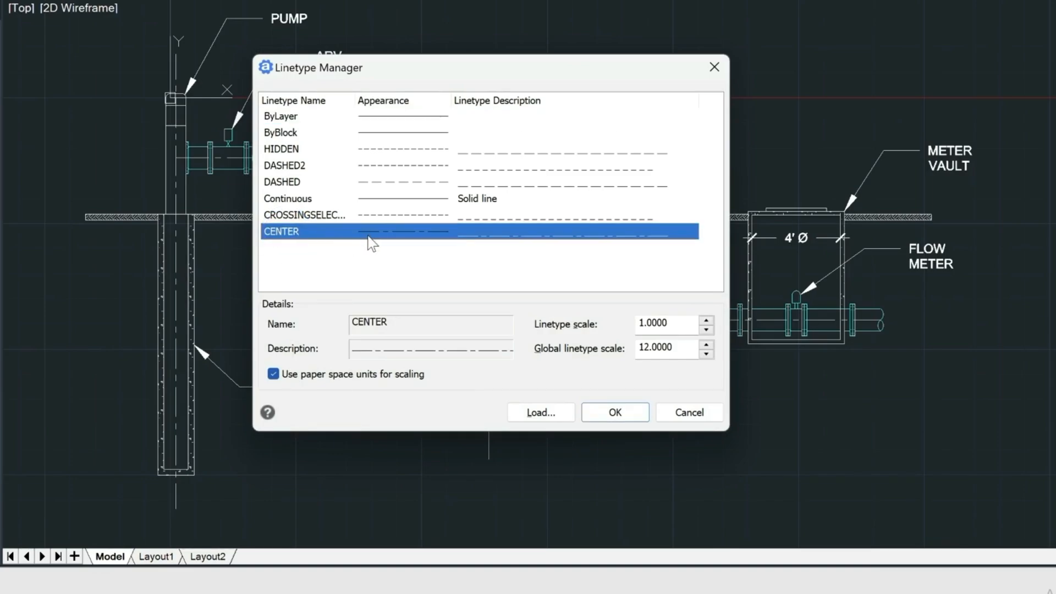
{"action": "left_click", "coordinate": [273, 374]}
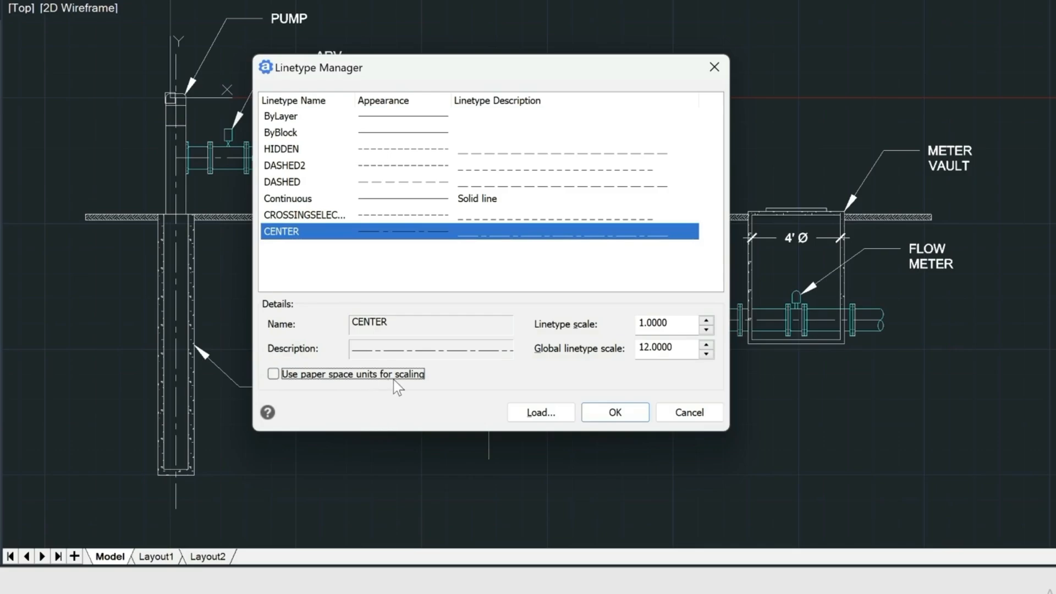
{"action": "left_click", "coordinate": [615, 412]}
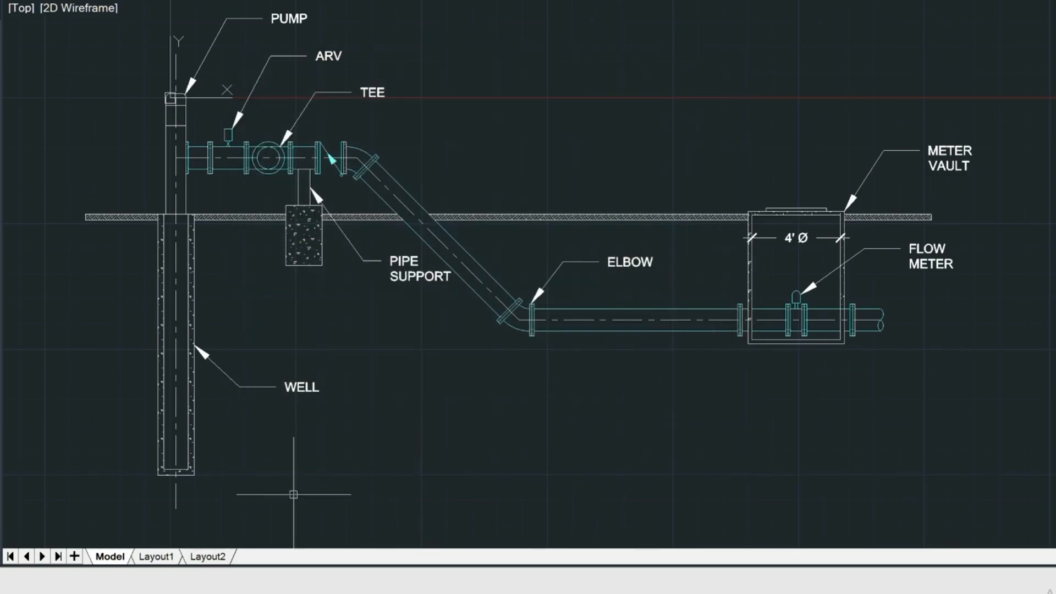
{"action": "left_click", "coordinate": [168, 558]}
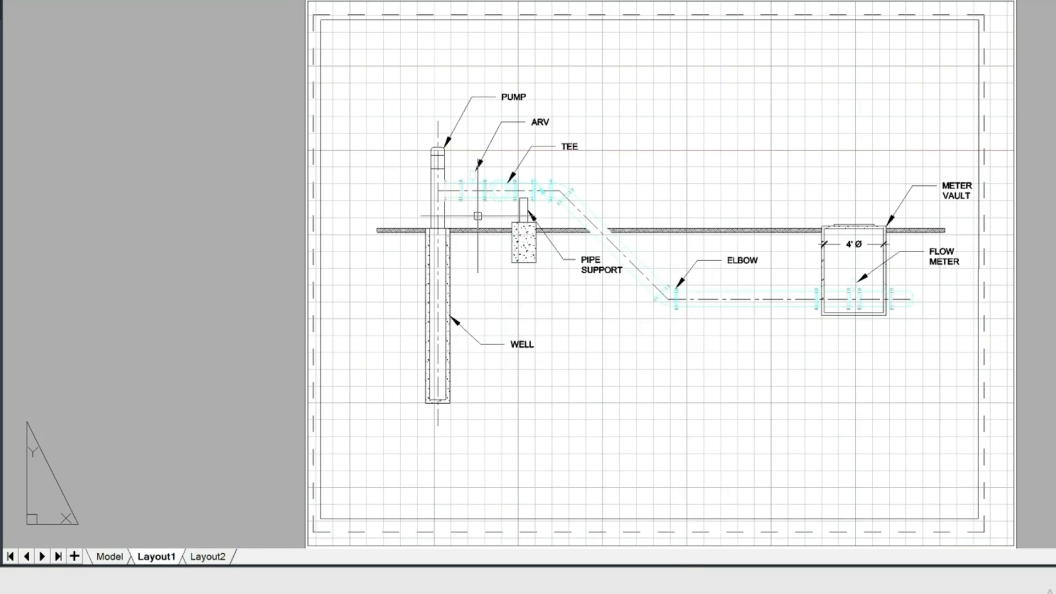
{"action": "scroll", "coordinate": [478, 216], "scroll_direction": "up", "scroll_amount": 5}
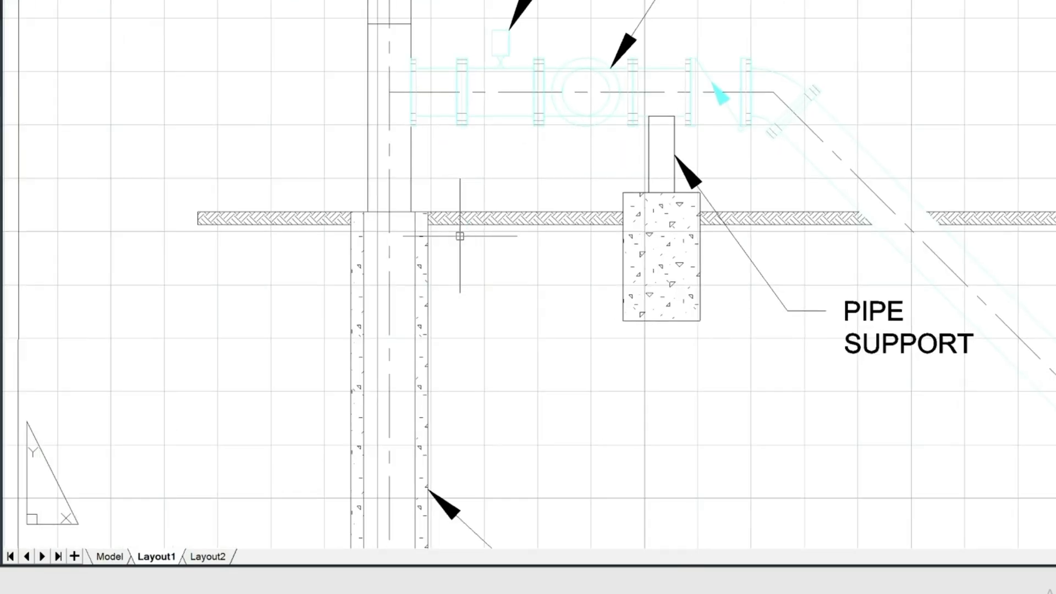
{"action": "scroll", "coordinate": [460, 236], "scroll_direction": "down", "scroll_amount": 5}
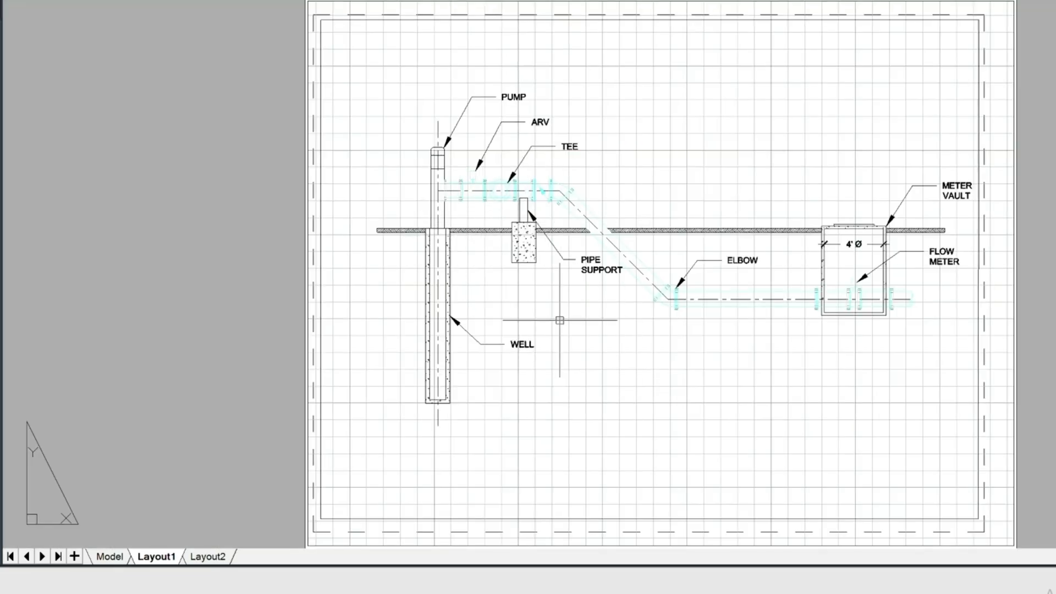
- Make the HATCH layer and Layer1 printable in the layer list and return to the layout
{"action": "type", "text": "la"}
{"action": "key", "text": "Return"}
{"action": "left_click", "coordinate": [23, 147]}
{"action": "mouse_move", "coordinate": [7, 257]}
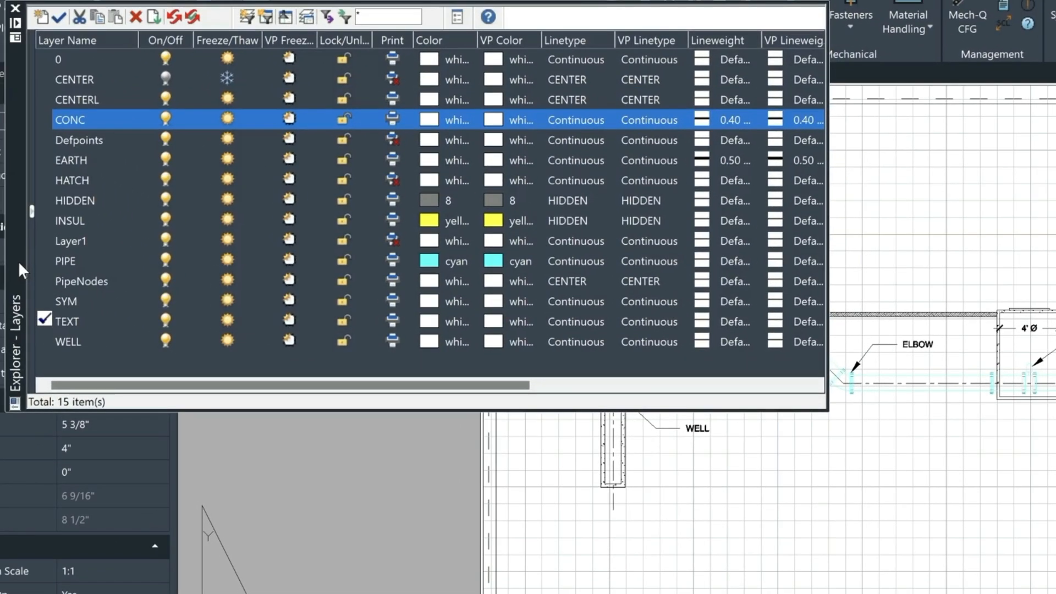
{"action": "left_click", "coordinate": [393, 180]}
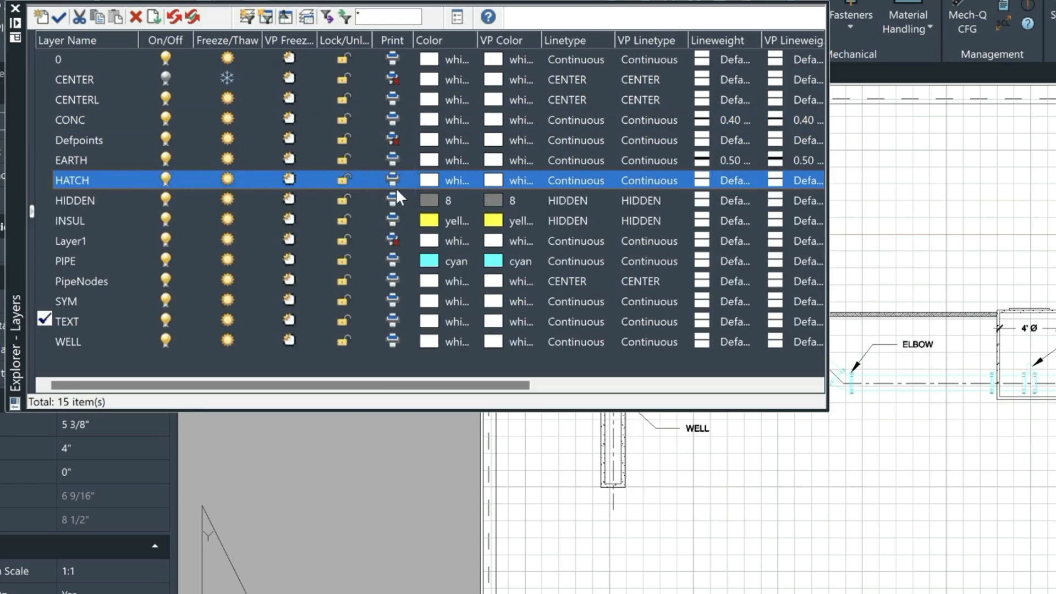
{"action": "left_click", "coordinate": [394, 241]}
{"action": "left_click", "coordinate": [643, 500]}
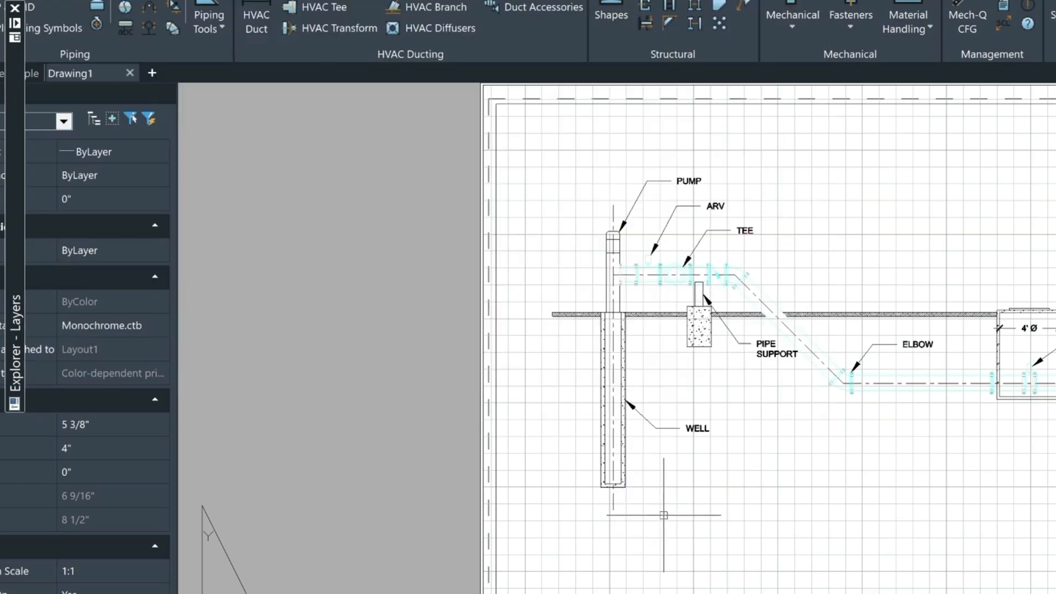
- Preview the Layout1 plot again to examine the hatching, centerlines and sheet border
{"action": "type", "text": "plot"}
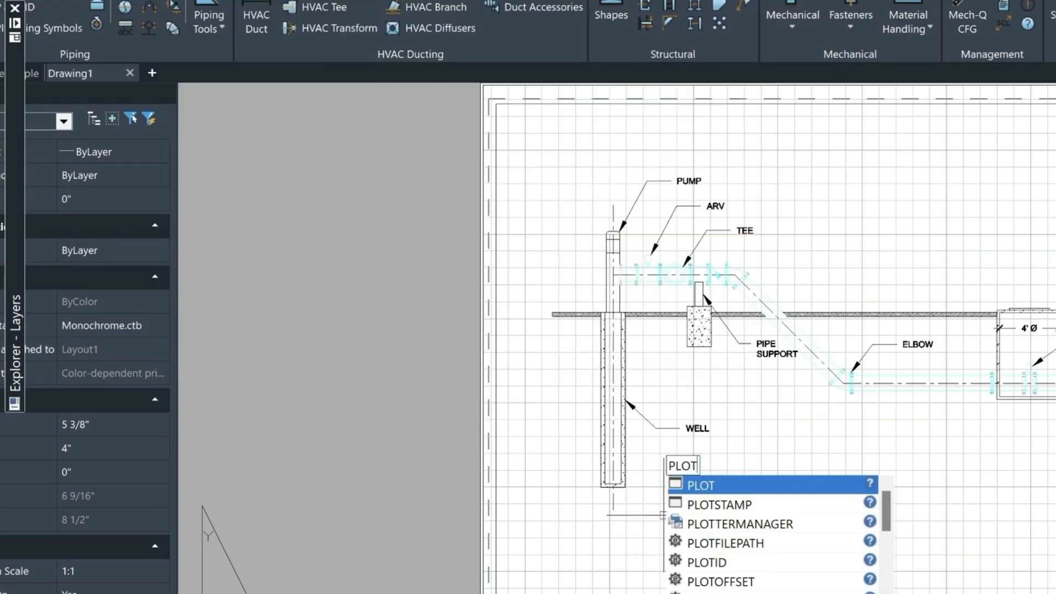
{"action": "key", "text": "Return"}
{"action": "left_click", "coordinate": [819, 567]}
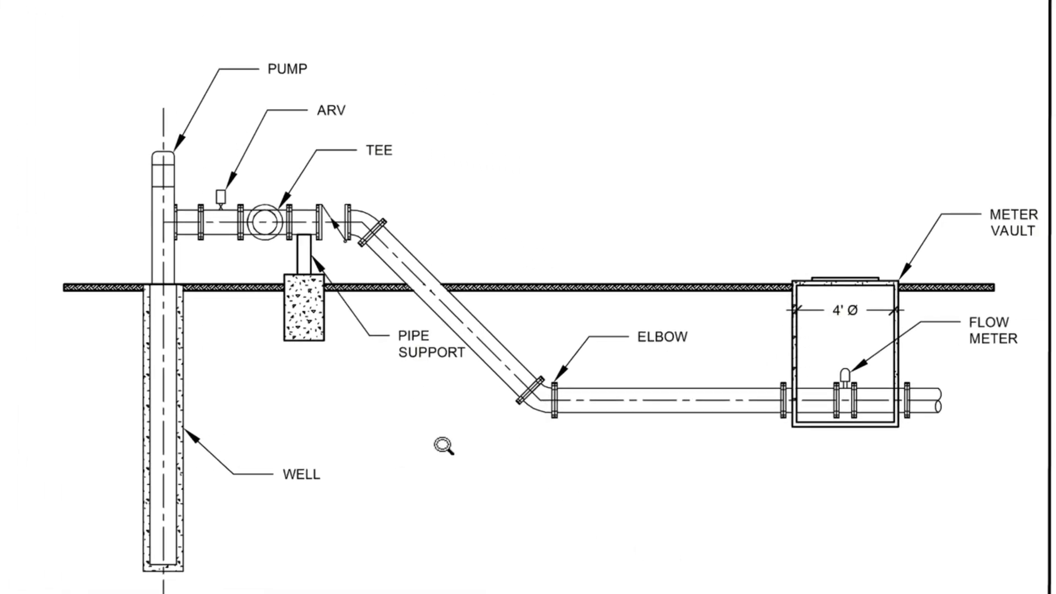
{"action": "scroll", "coordinate": [469, 277], "scroll_direction": "down", "scroll_amount": 3}
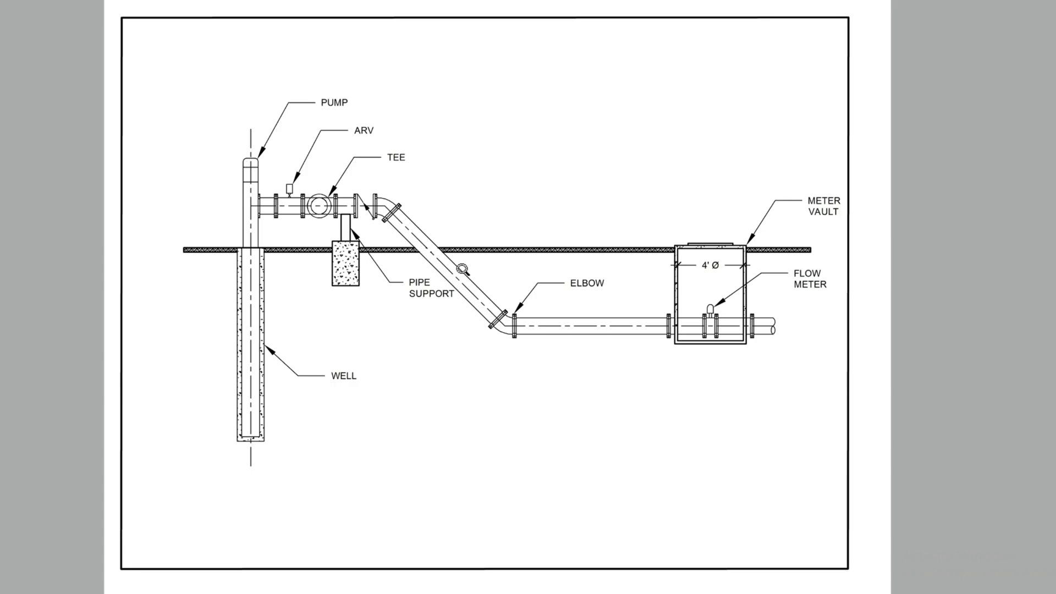